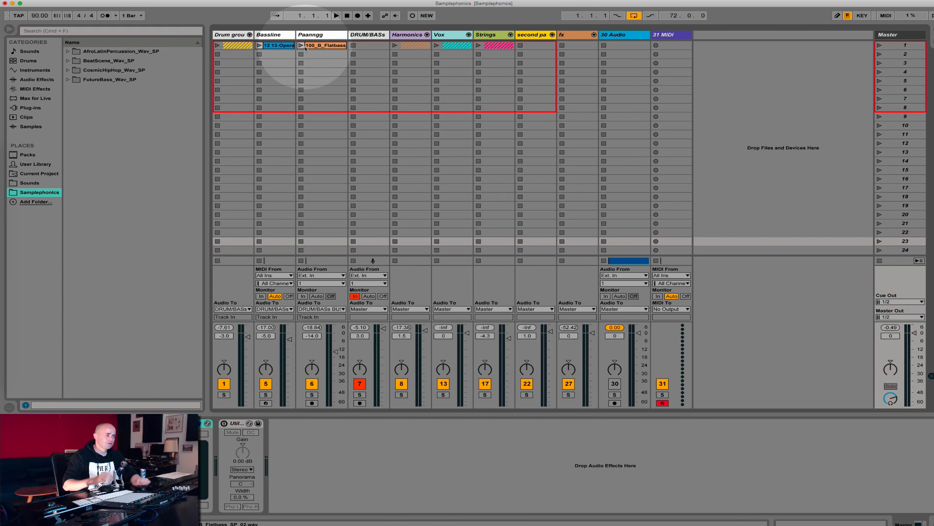
# Step: Launch scene 1 to listen to all its loops together, and stop playback
pyautogui.click(879, 46)
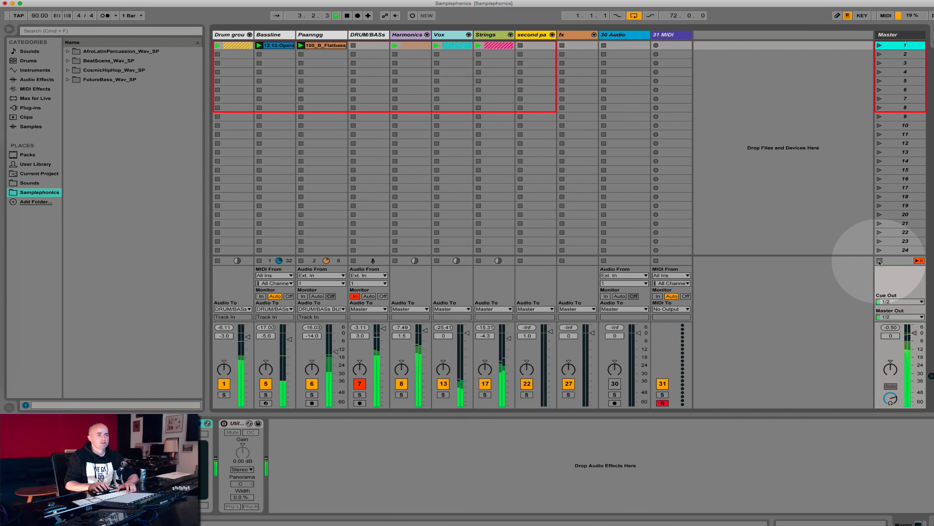
pyautogui.press('space')
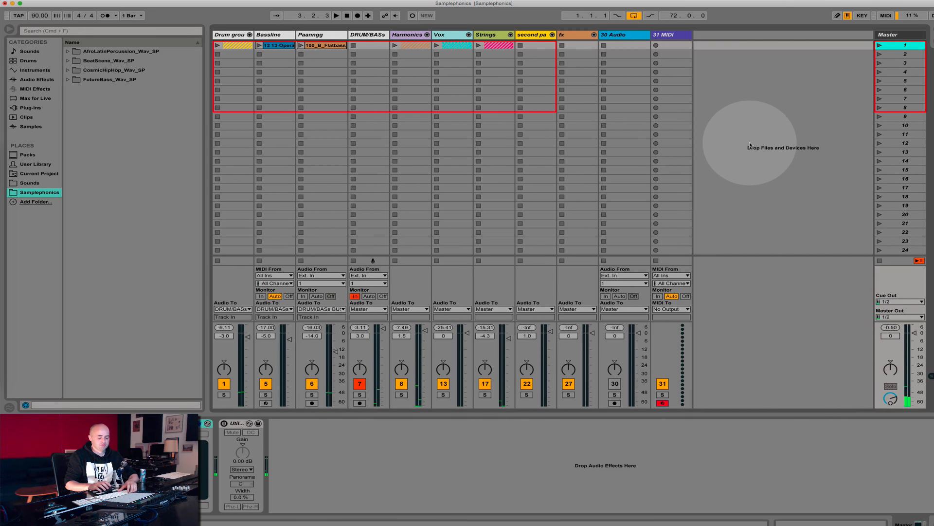
# Step: Restore arrangement playback in Arrangement View and listen from the "Fat droppy bass part" locator
pyautogui.press('Tab')
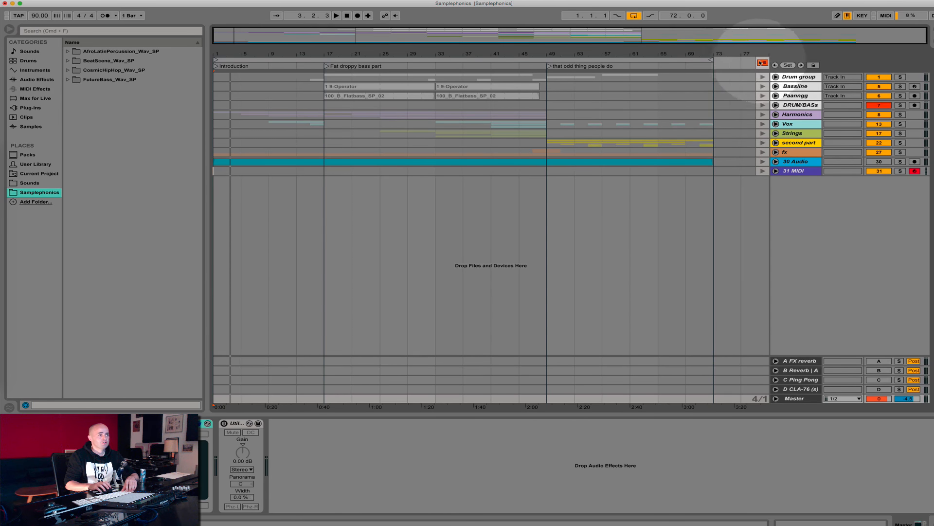
pyautogui.click(762, 63)
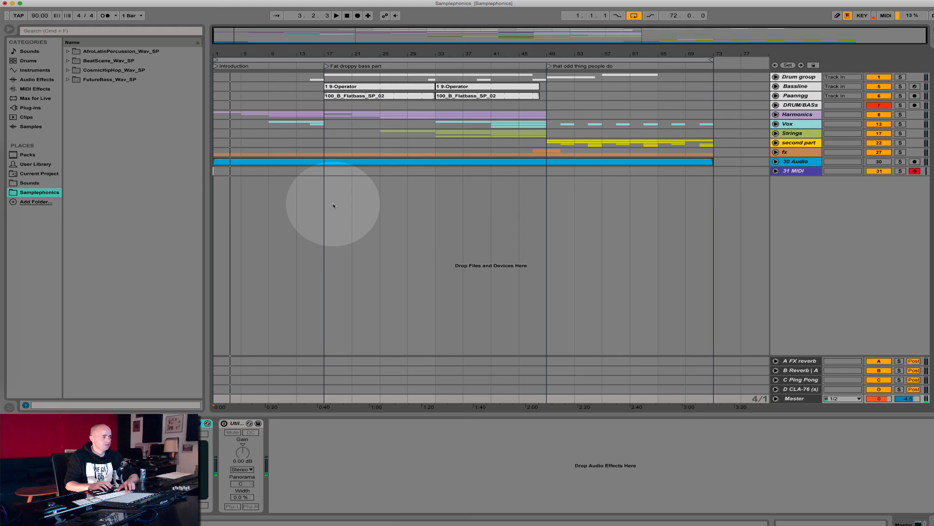
pyautogui.click(326, 67)
pyautogui.press('space')
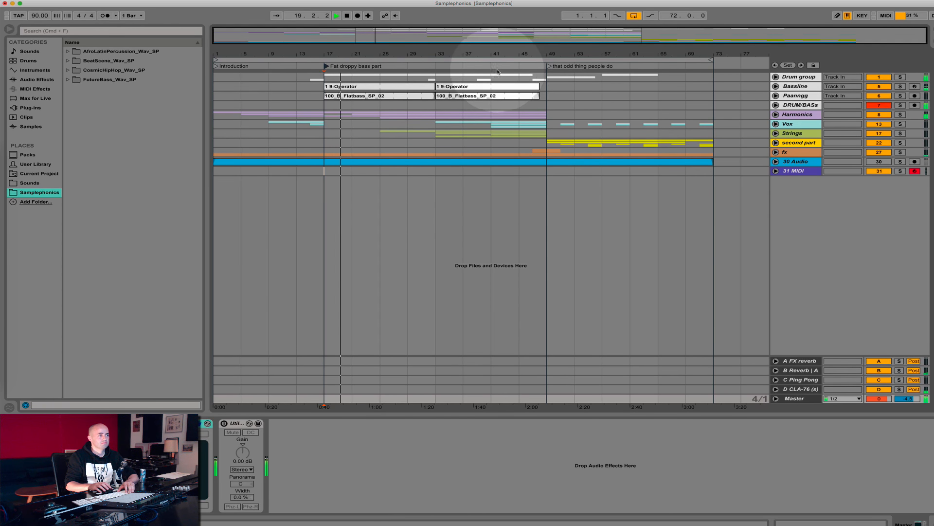
pyautogui.click(502, 177)
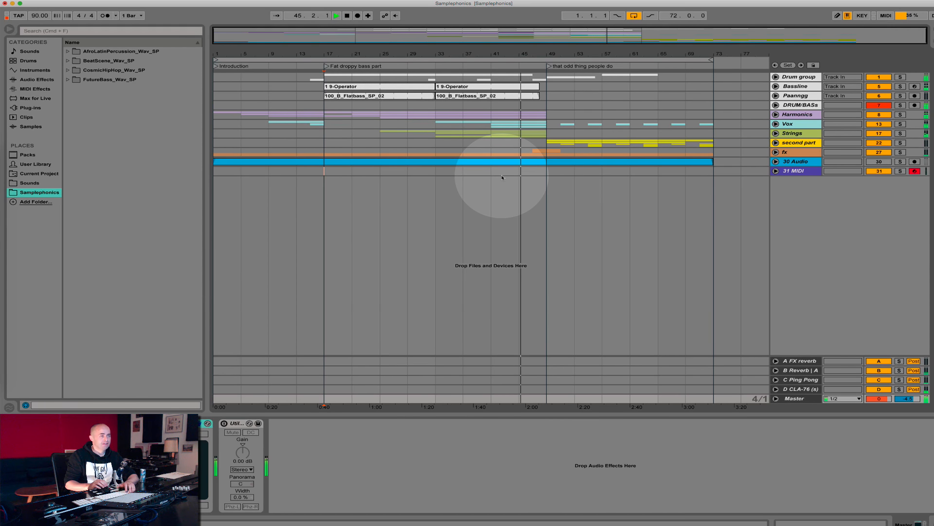
pyautogui.press('space')
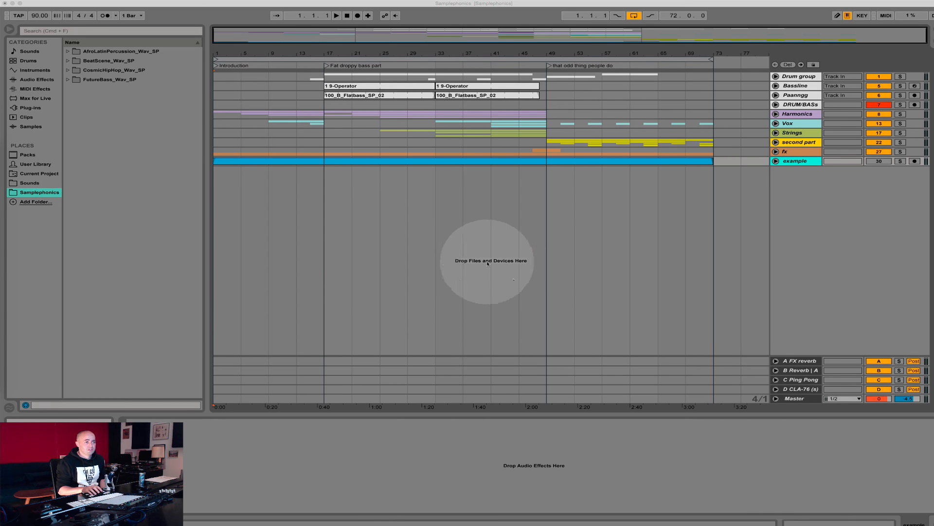
# Step: Unfold the "example" track and examine its waveform against the sections marked by the locators
pyautogui.click(789, 162)
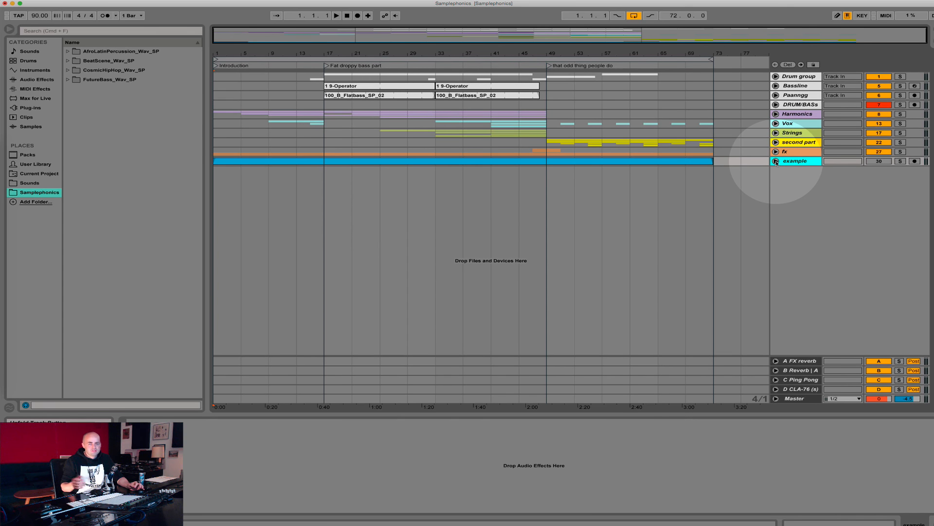
pyautogui.click(776, 161)
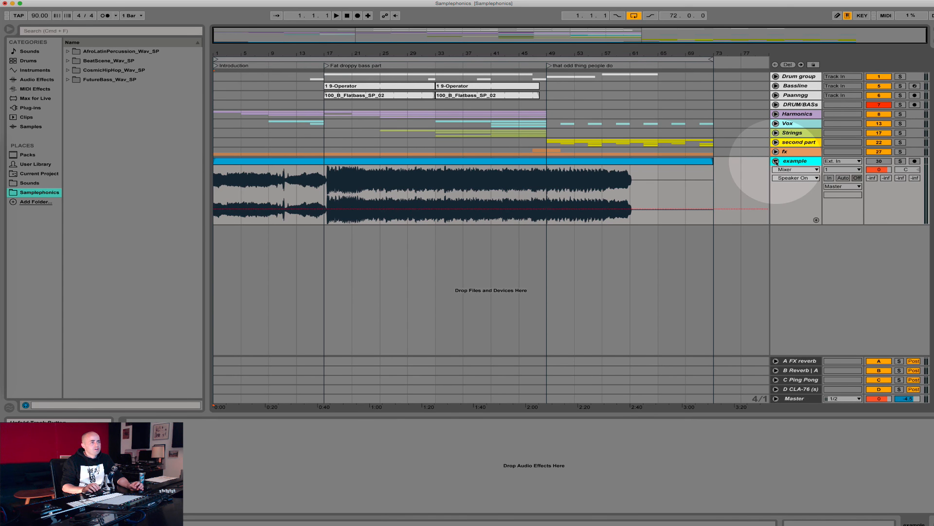
pyautogui.click(389, 217)
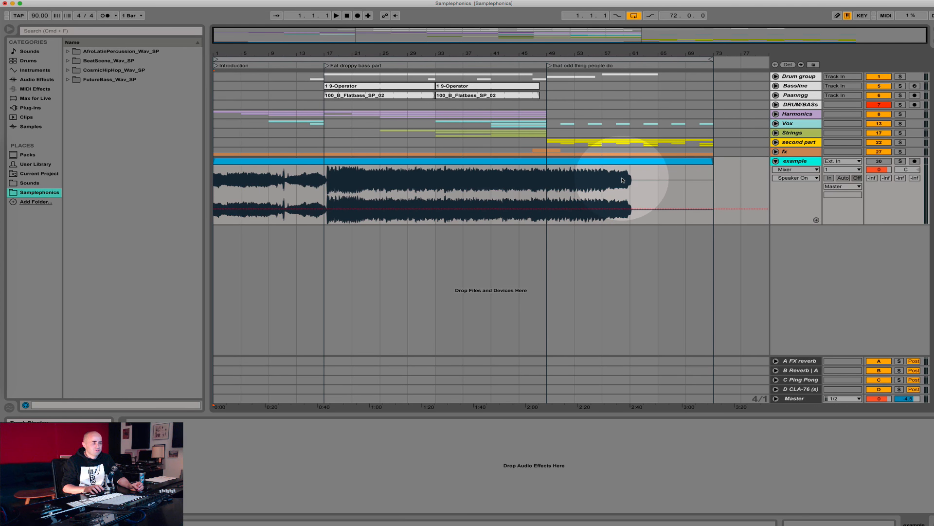
pyautogui.moveTo(238, 54); pyautogui.dragTo(214, 200)
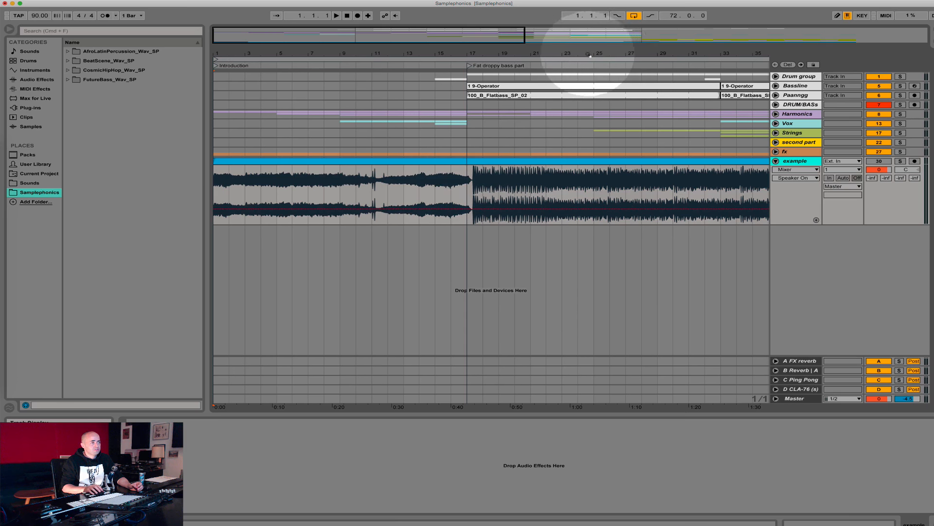
pyautogui.moveTo(617, 53); pyautogui.dragTo(570, 53)
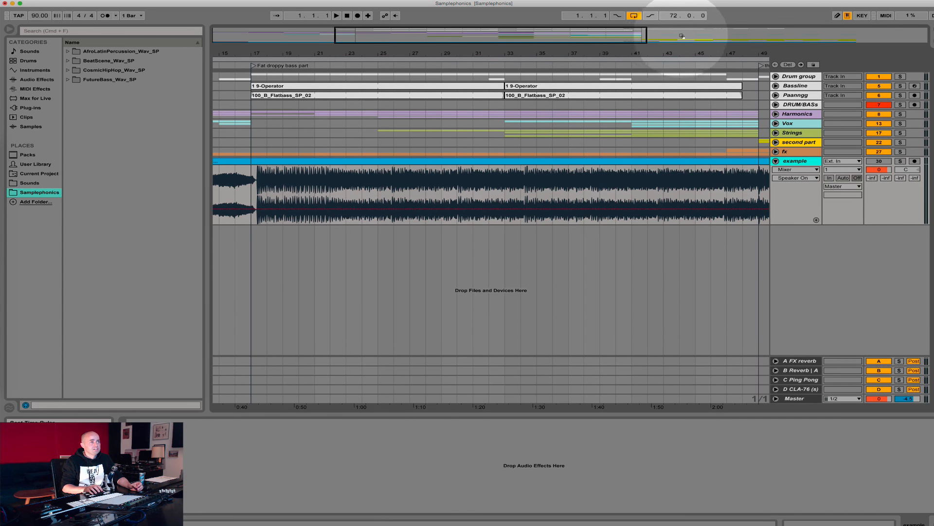
pyautogui.moveTo(698, 53); pyautogui.dragTo(554, 59)
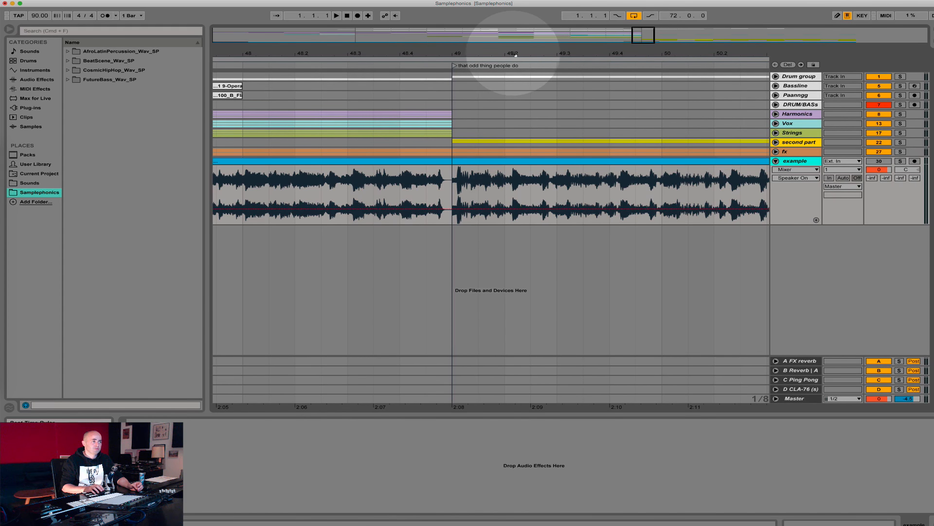
pyautogui.moveTo(514, 52); pyautogui.dragTo(548, 52)
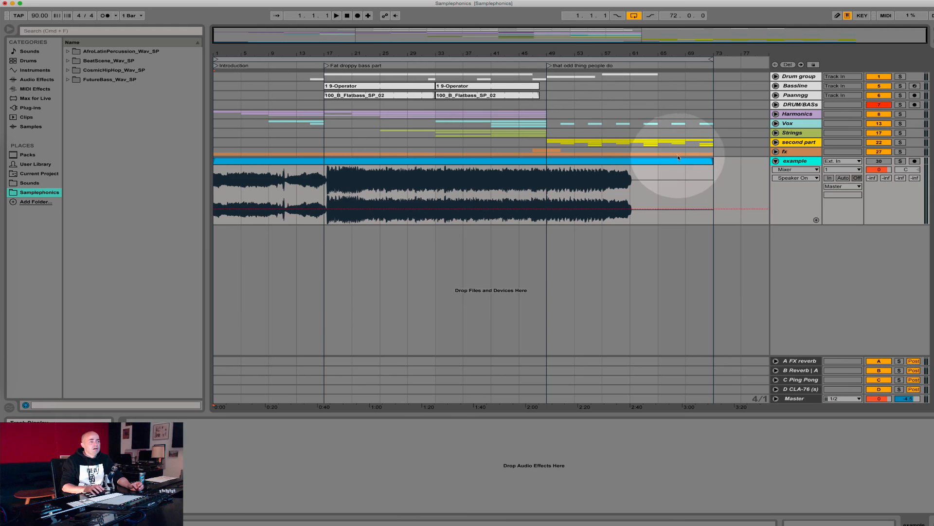
# Step: Fold the "example" track and delete it from the set
pyautogui.click(775, 161)
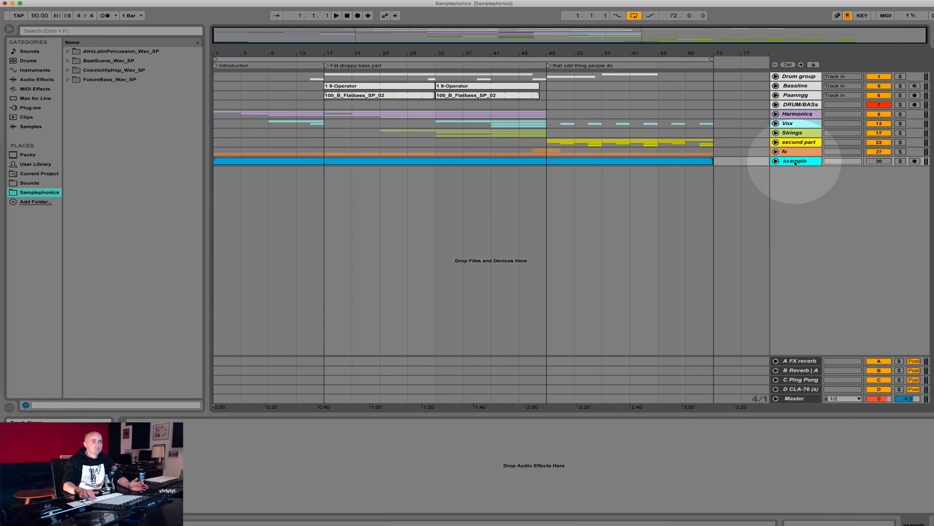
pyautogui.press('Delete')
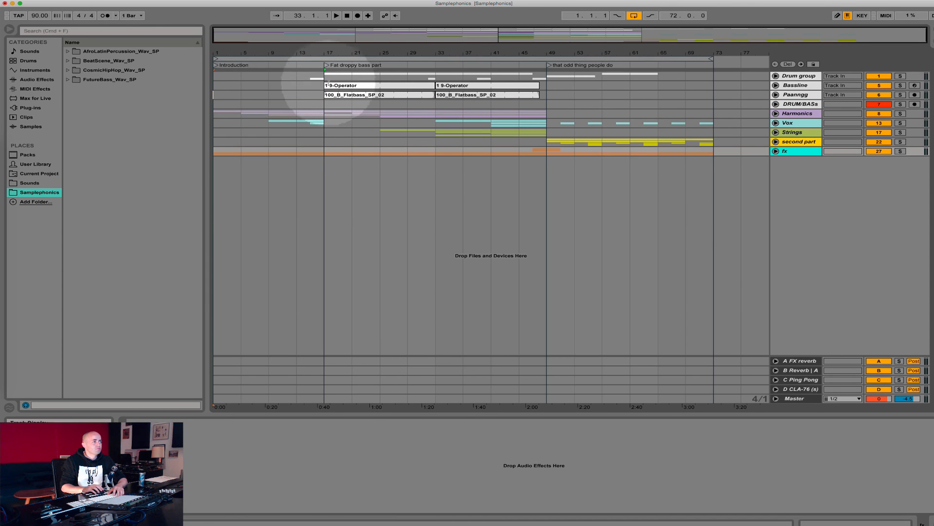
# Step: Play the remaining tracks from the "Fat droppy bass part" locator, and return the transport to bar 1
pyautogui.click(326, 66)
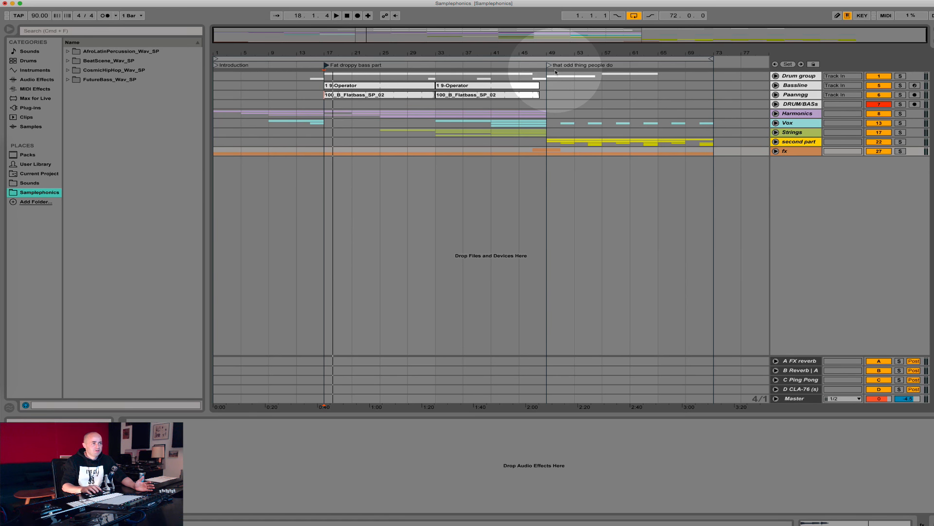
pyautogui.click(347, 16)
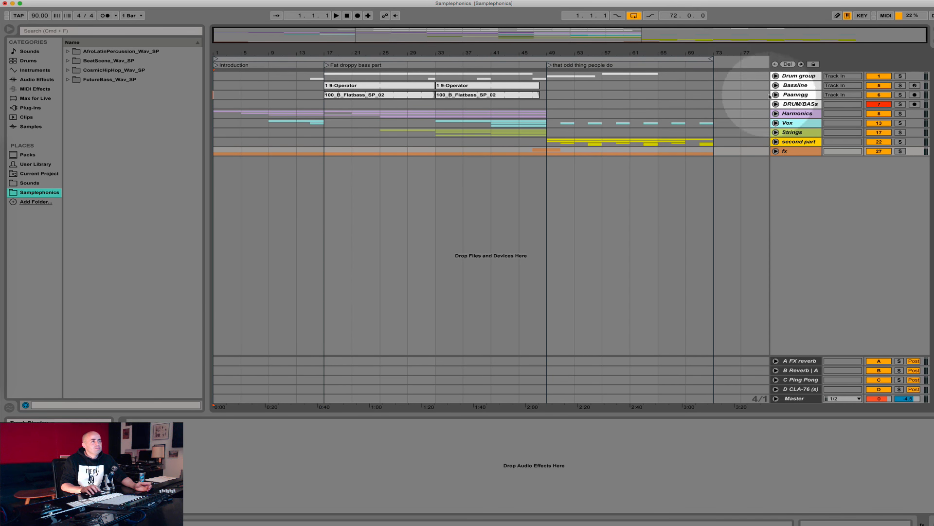
# Step: Delete all clips on every track of the arrangement, from Drum group down to fx, and clear the selection
pyautogui.click(715, 57)
pyautogui.moveTo(707, 113); pyautogui.dragTo(218, 152)
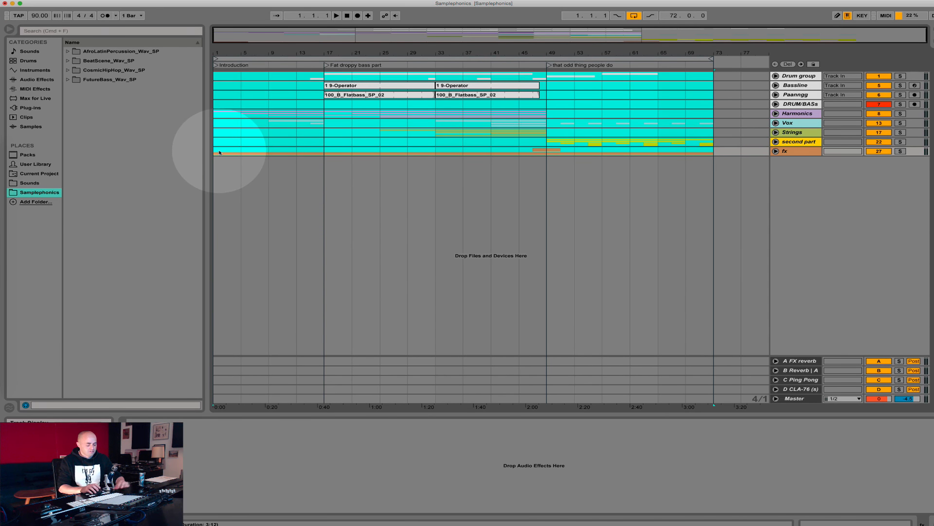
pyautogui.press('Delete')
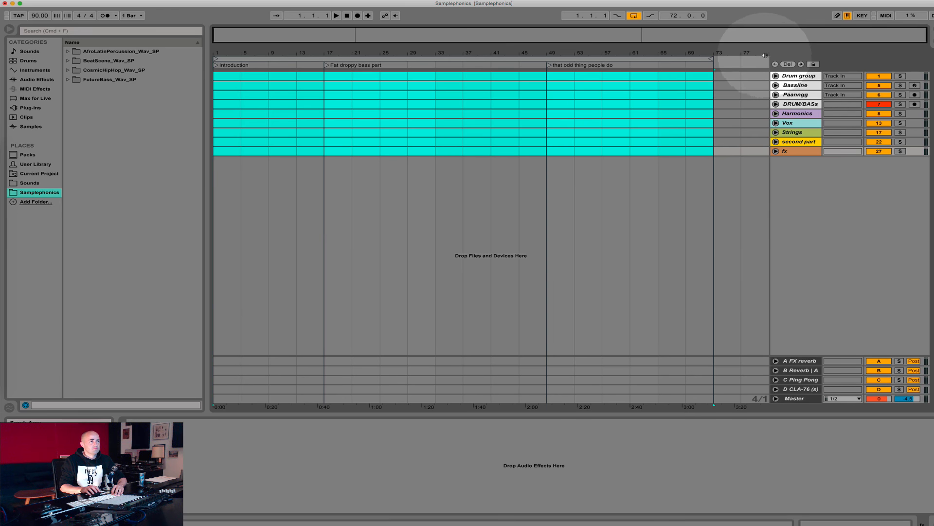
pyautogui.click(768, 77)
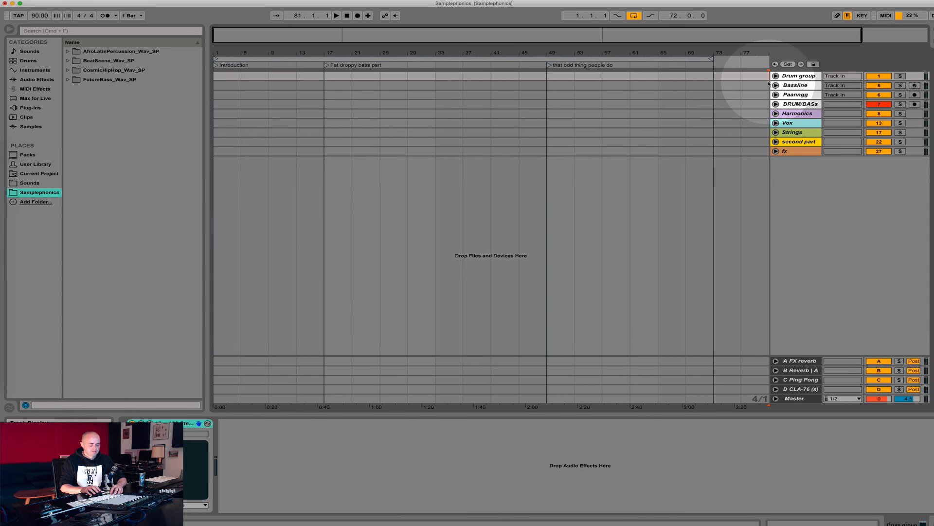
# Step: Unfold the Harmonics group in Session View to expose its individual tracks and clips
pyautogui.press('Tab')
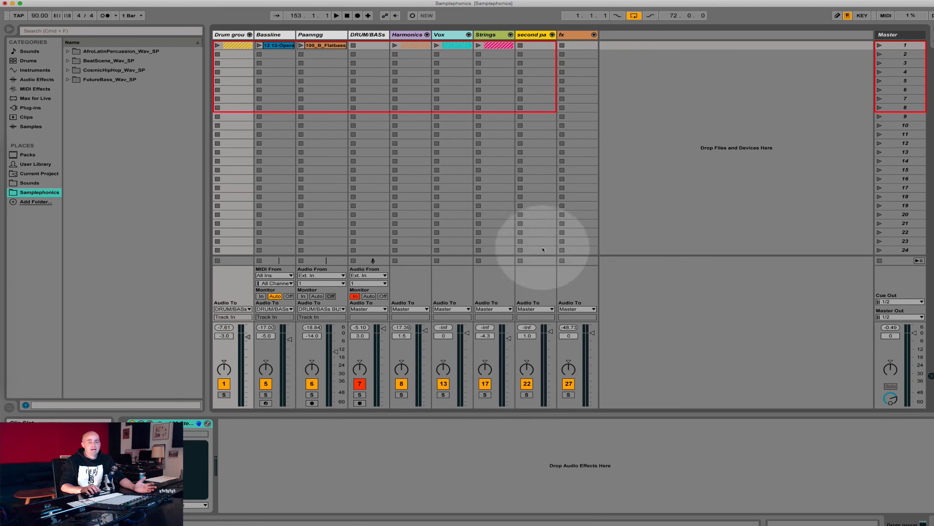
pyautogui.click(427, 35)
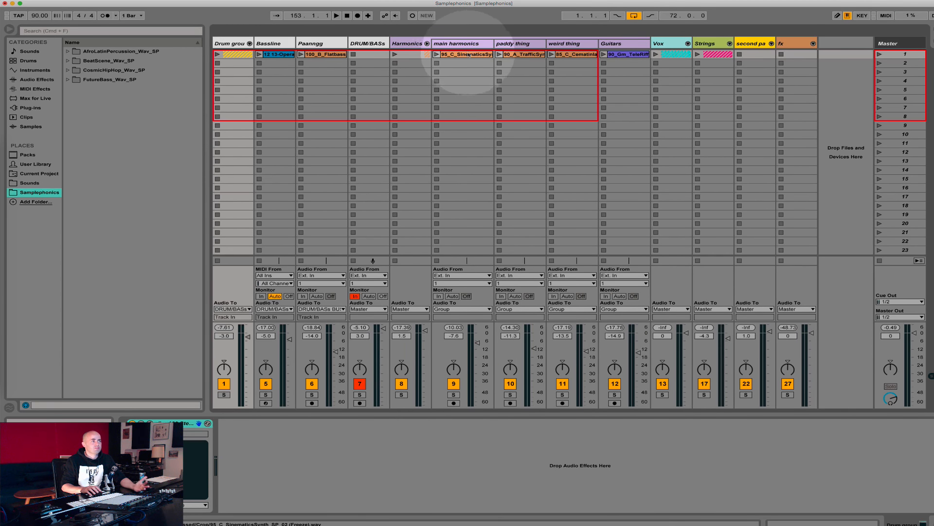
pyautogui.click(427, 44)
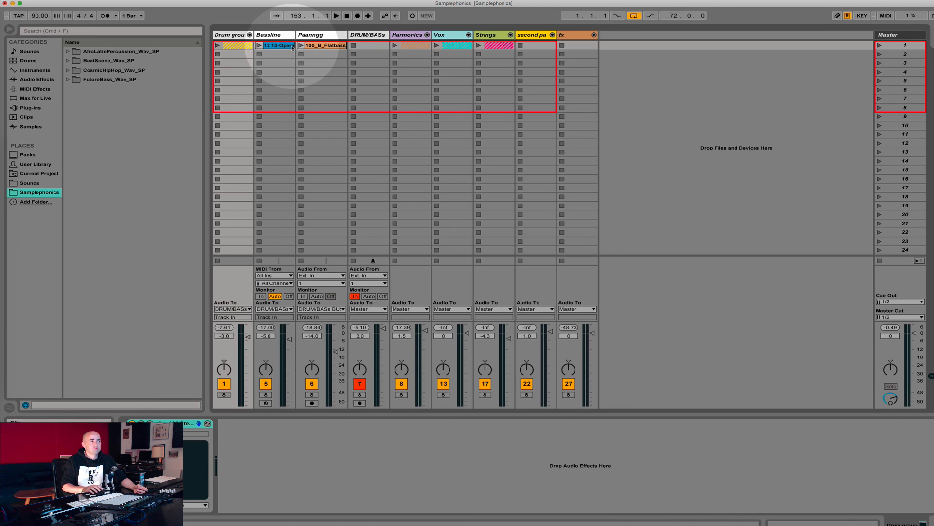
pyautogui.click(427, 34)
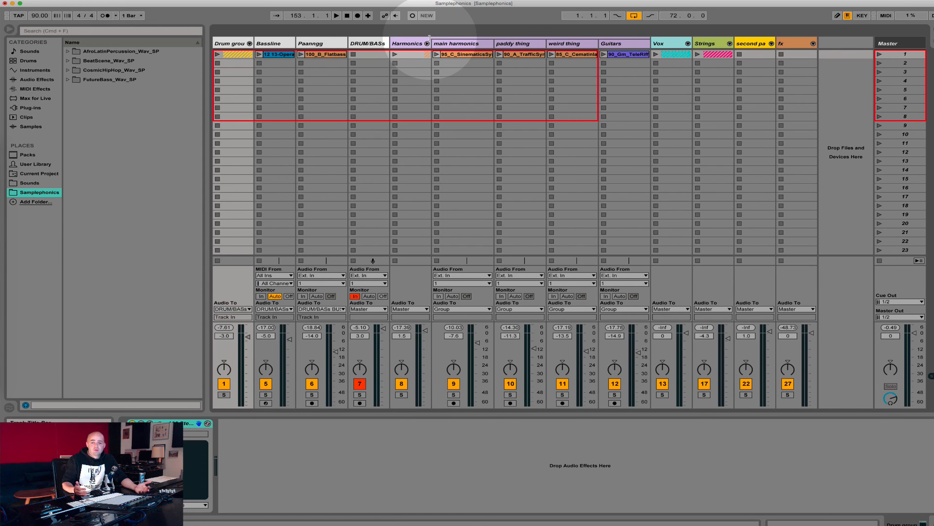
# Step: Copy the 95_C_SinematicsSynth_SP_02 (Freeze) clip from the main harmonics track and paste it at bar 1 of the arrangement
pyautogui.click(468, 54)
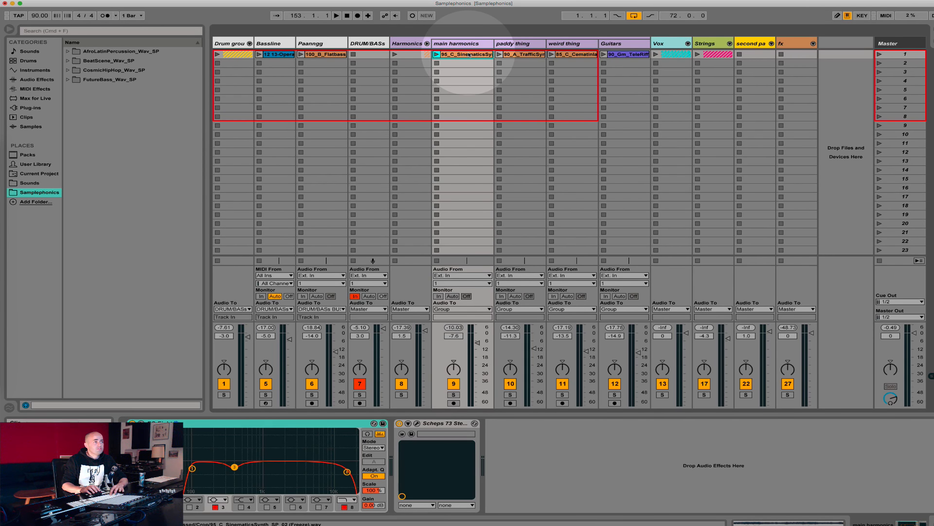
pyautogui.press('Tab')
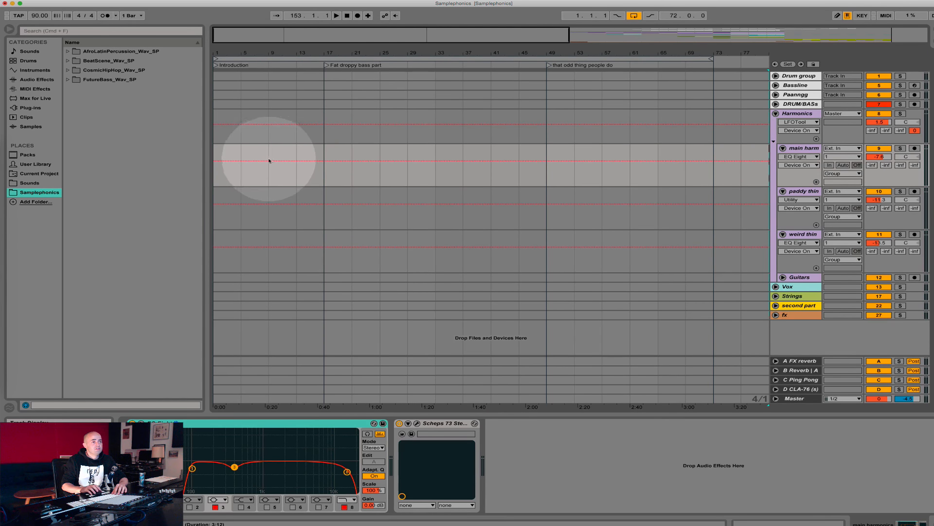
pyautogui.press('Tab')
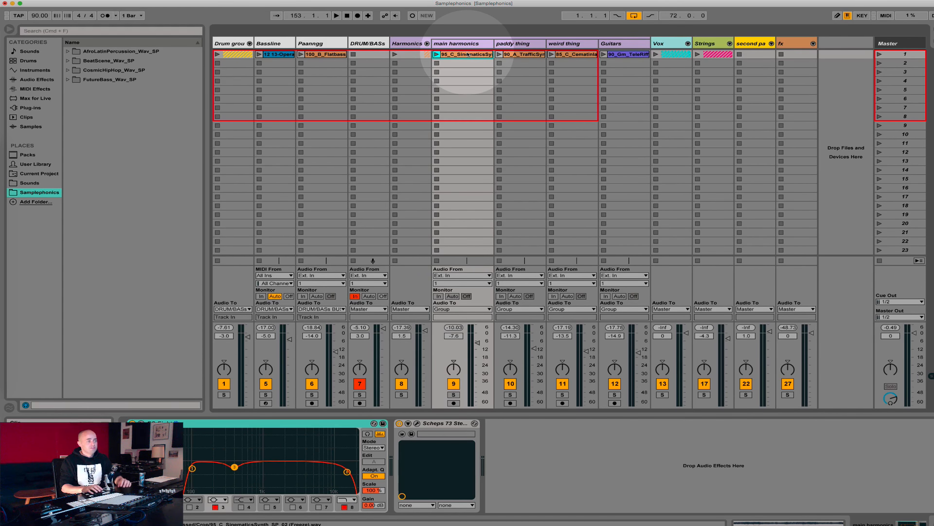
pyautogui.press('Tab')
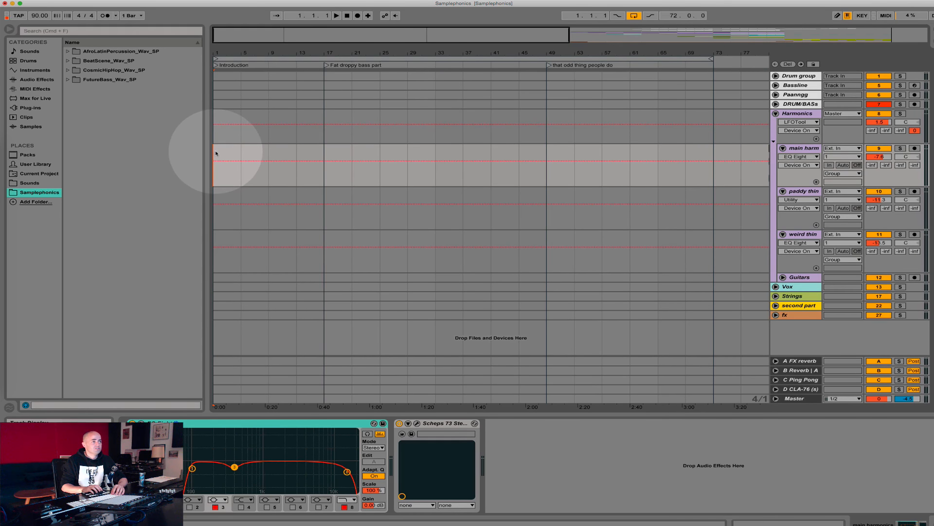
pyautogui.moveTo(218, 152); pyautogui.dragTo(218, 152)
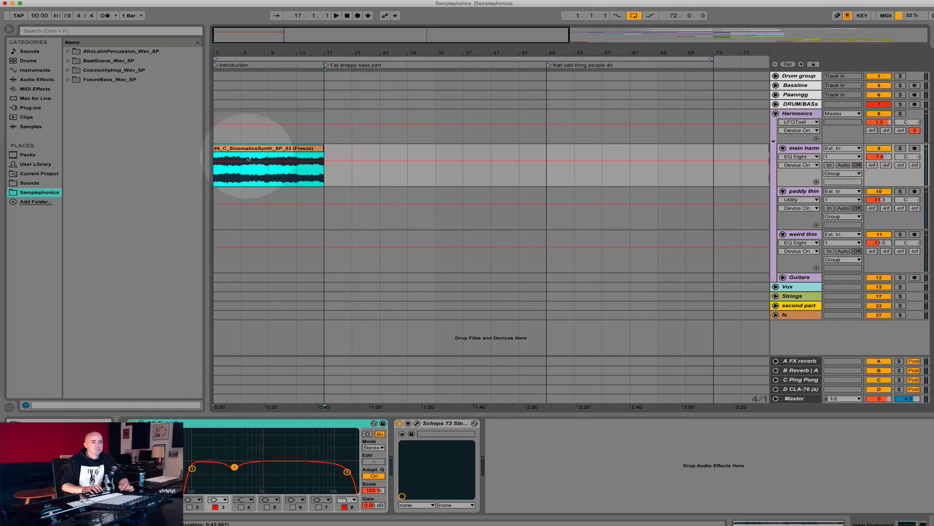
# Step: Listen to the pasted synth clip in the introduction, and fold the main harmonics track
pyautogui.press('space')
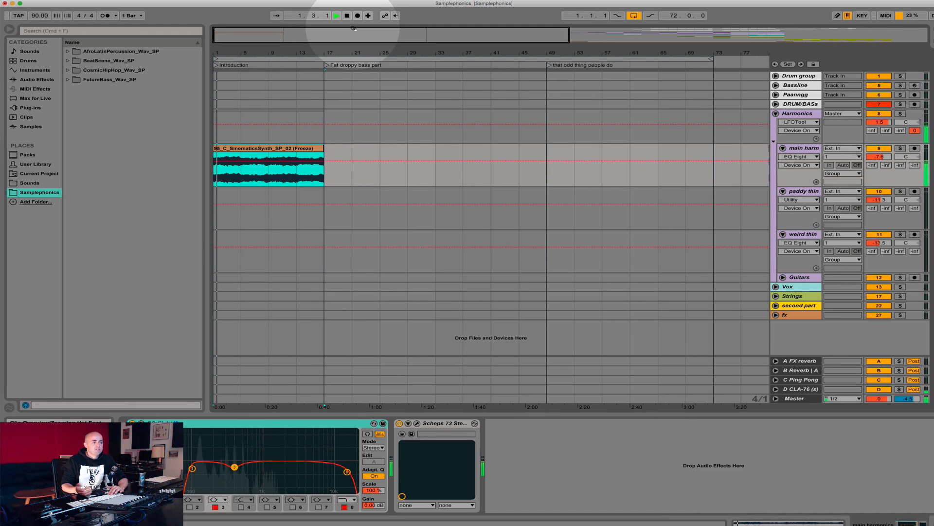
pyautogui.press('space')
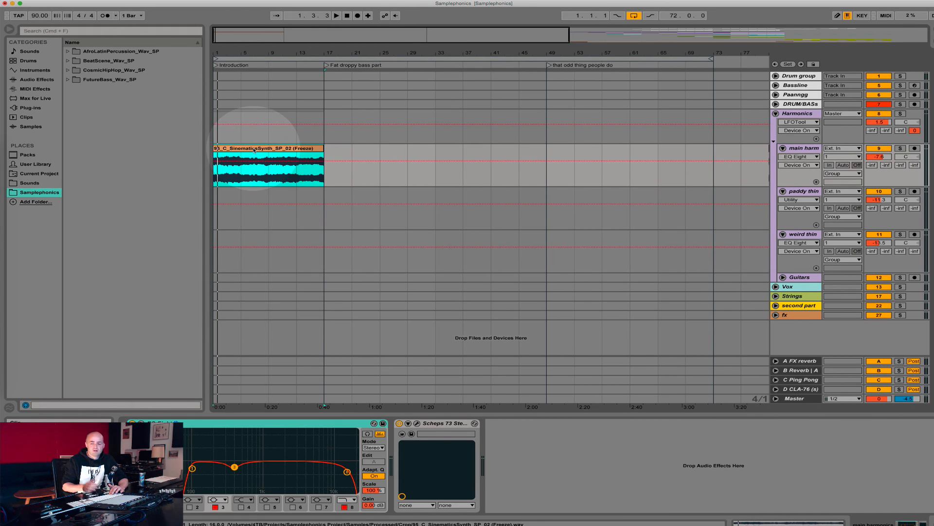
pyautogui.press('space')
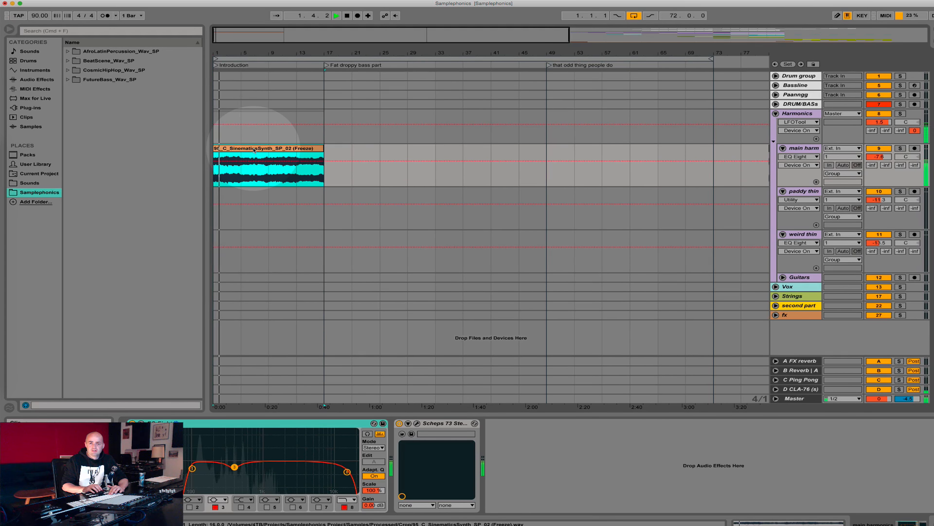
pyautogui.press('space')
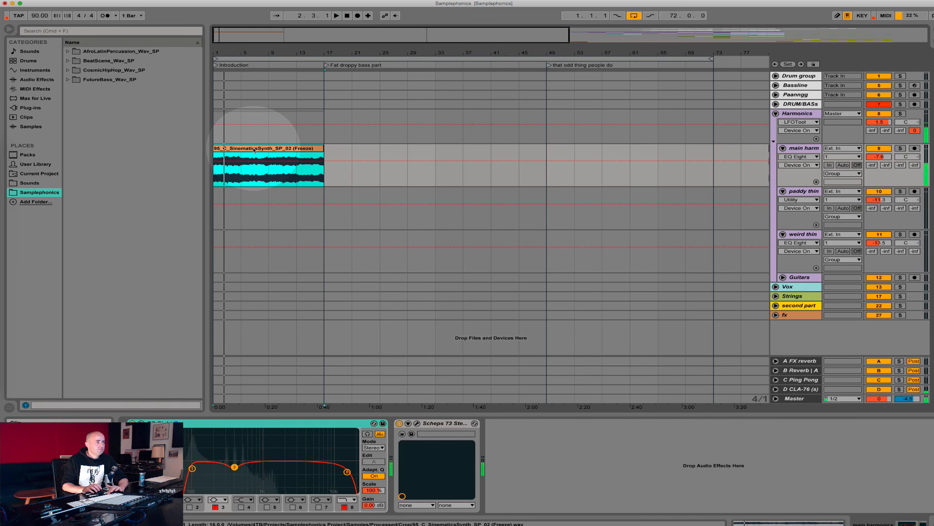
pyautogui.click(783, 149)
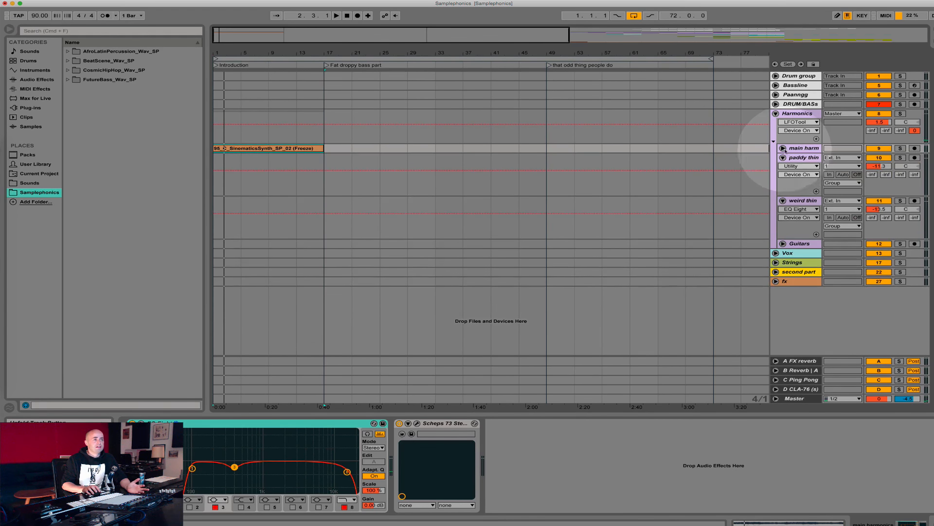
# Step: Copy the 90_A_TrafficSynth_SP_01 clip from the paddy thing track in Session View and paste it at bar 5 of its arrangement track
pyautogui.click(783, 158)
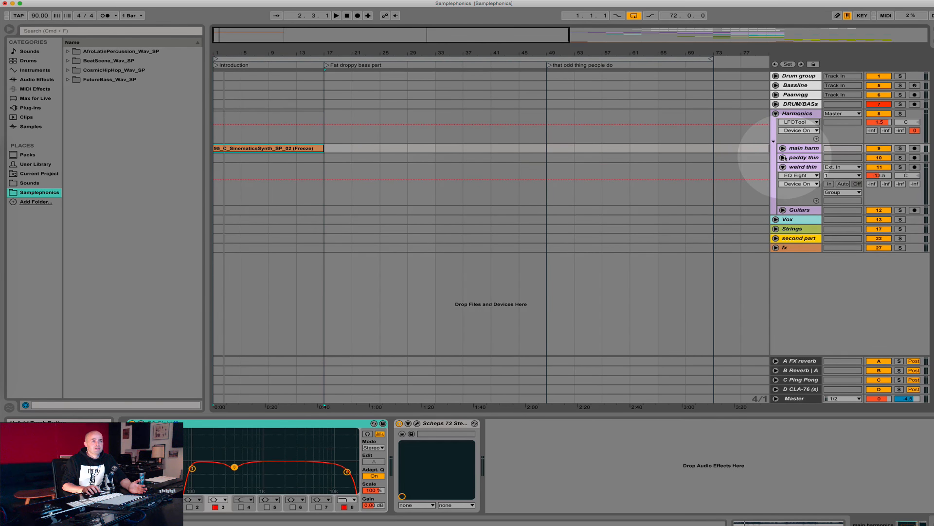
pyautogui.click(782, 158)
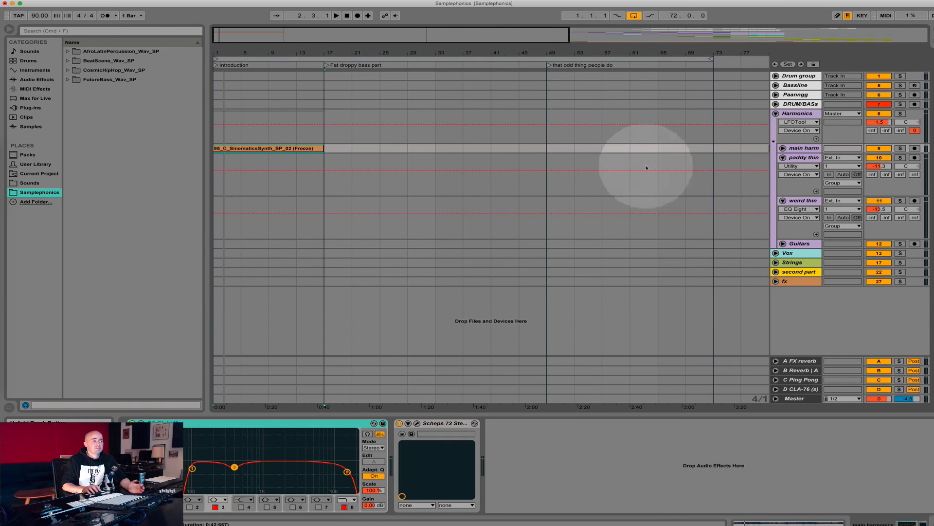
pyautogui.click(783, 149)
pyautogui.press('Tab')
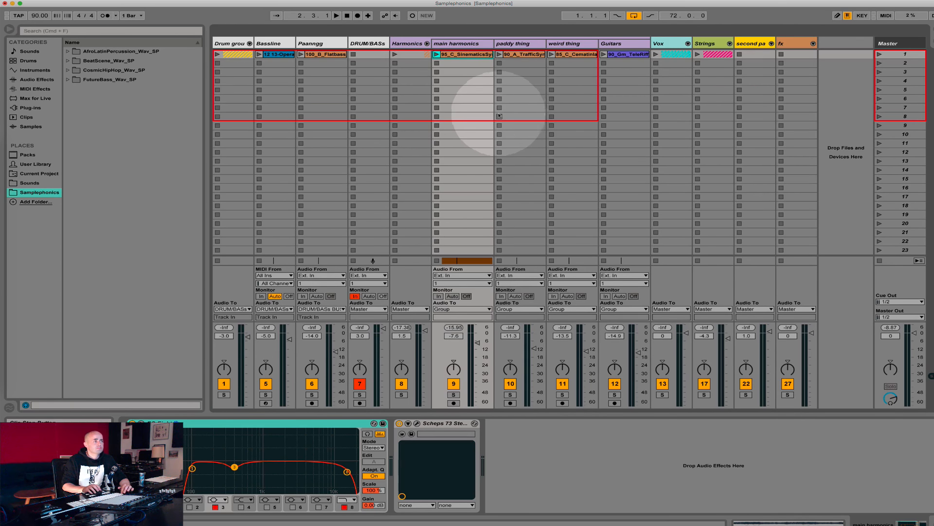
pyautogui.click(522, 54)
pyautogui.press('Tab')
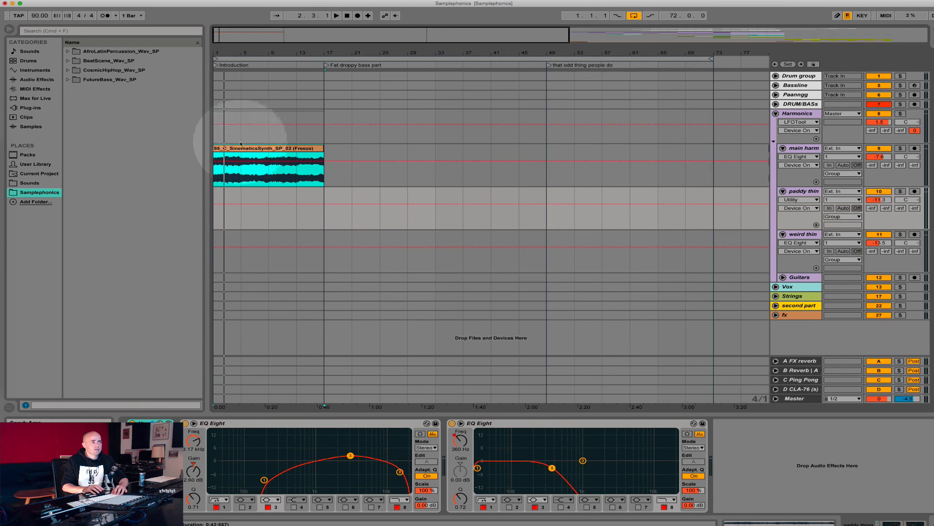
pyautogui.click(242, 199)
pyautogui.press('super+v')
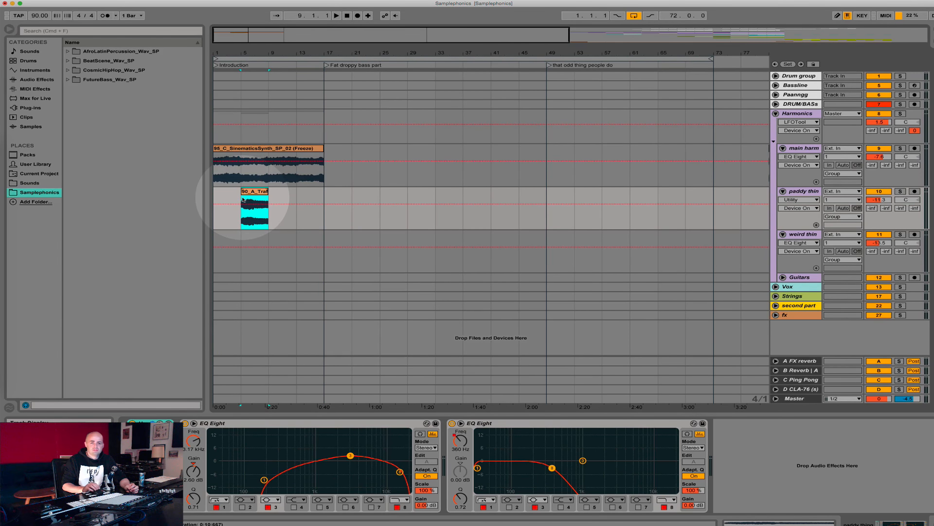
# Step: Listen to the arrangement from bar 5, switching the paddy thing track off and on to compare the sound with and without it
pyautogui.click(242, 209)
pyautogui.press('space')
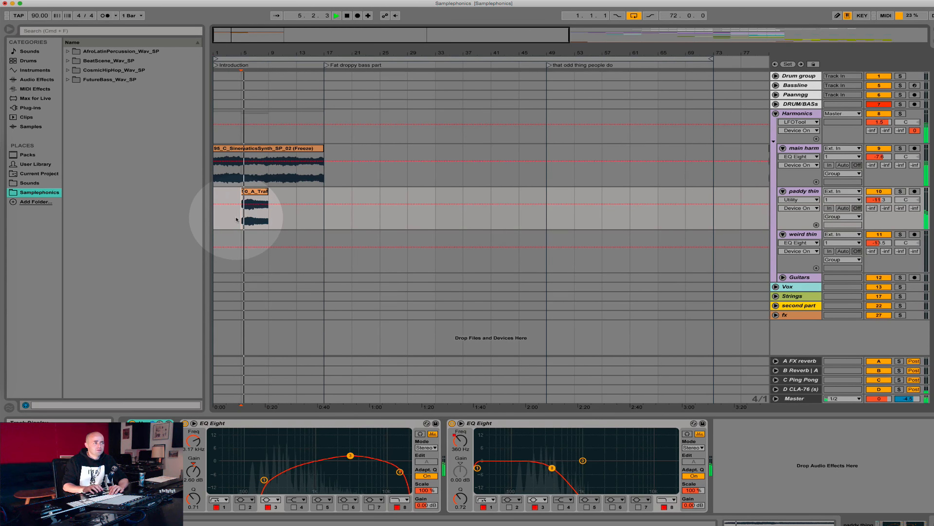
pyautogui.click(880, 193)
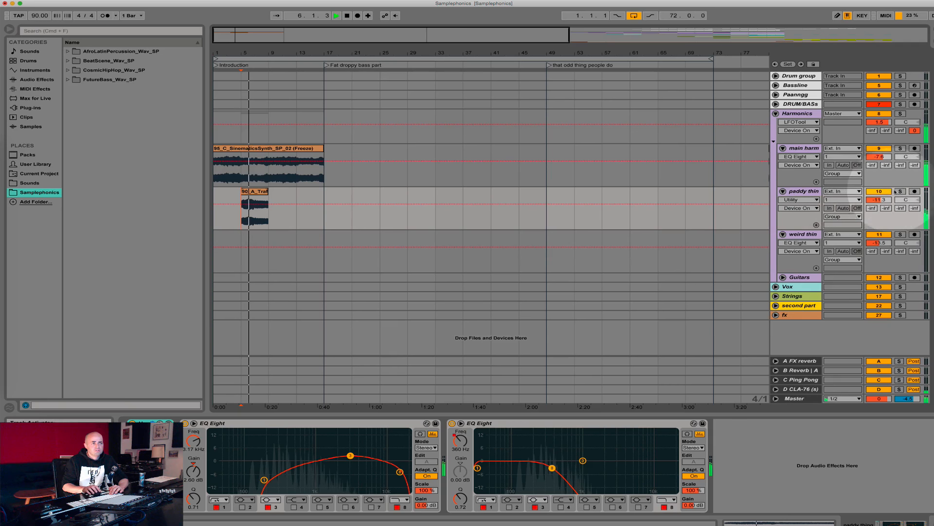
pyautogui.click(880, 192)
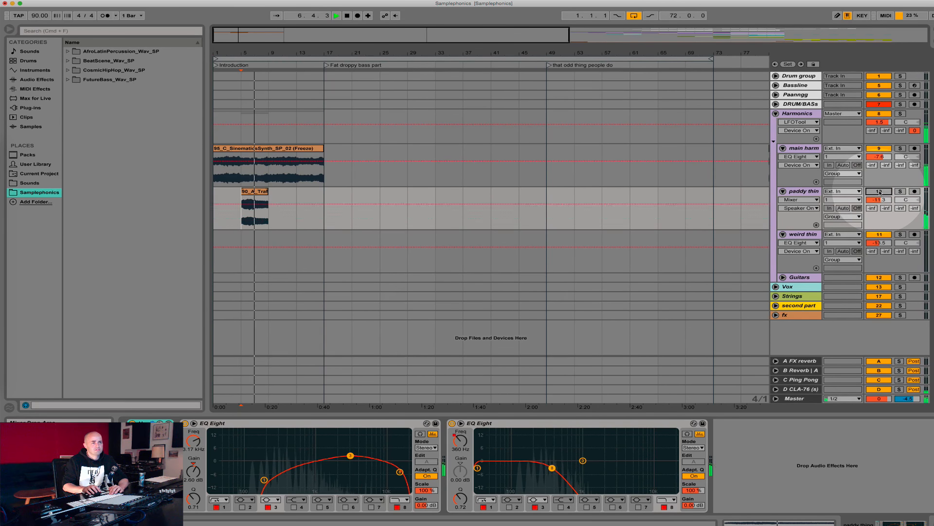
pyautogui.click(880, 192)
pyautogui.click(879, 193)
pyautogui.click(879, 193)
pyautogui.click(880, 193)
pyautogui.click(880, 192)
pyautogui.click(880, 193)
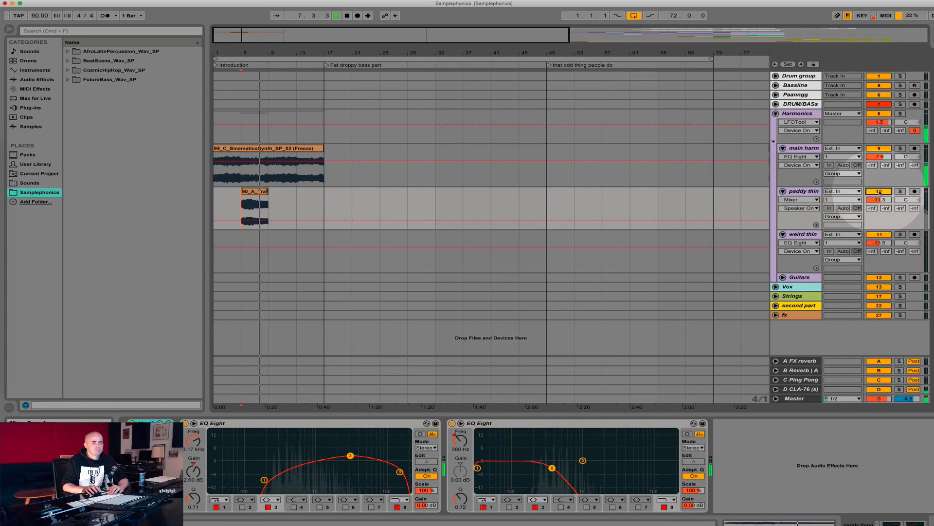
pyautogui.click(880, 192)
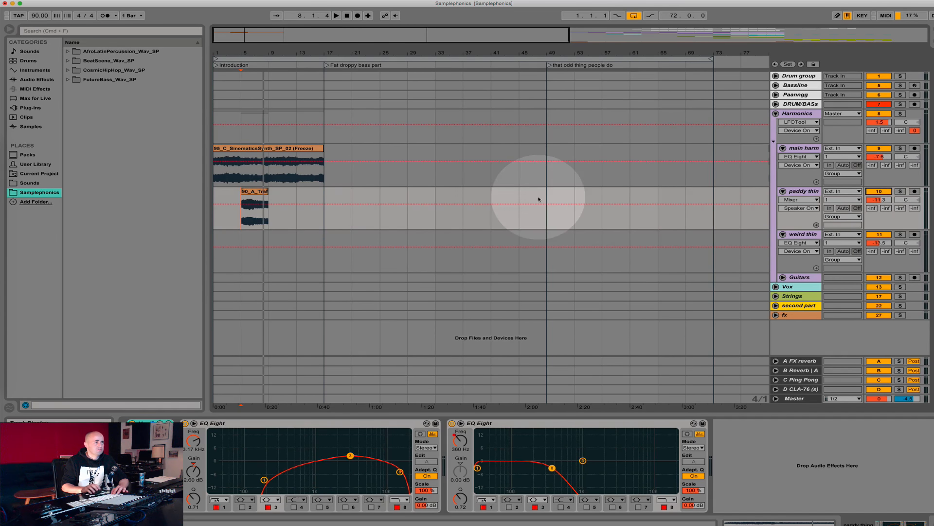
# Step: Extend the 90_A_TrafficSynth_SP_01 clip to the end of the introduction at bar 17
pyautogui.moveTo(269, 190); pyautogui.dragTo(322, 190)
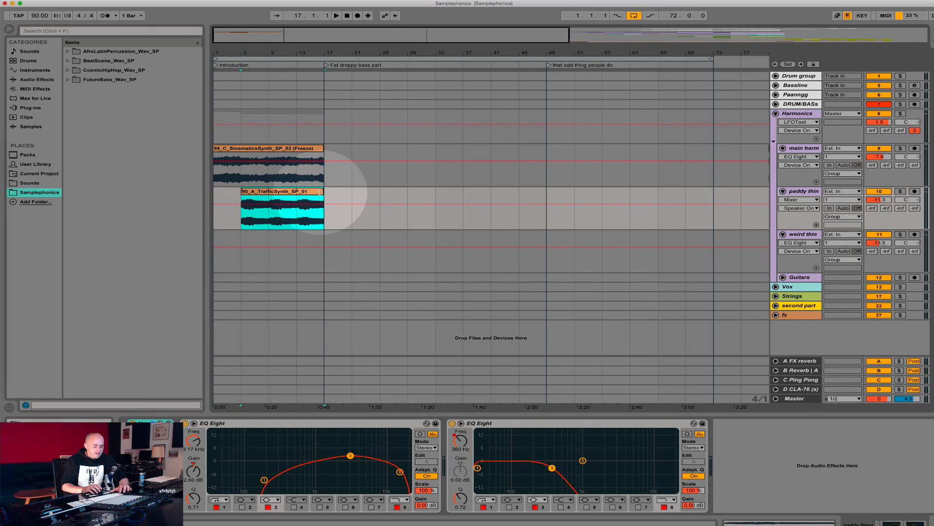
# Step: Copy the weird thing track's Session View clip to bar 9 of the arrangement and duplicate it once to fill up to bar 17
pyautogui.press('Tab')
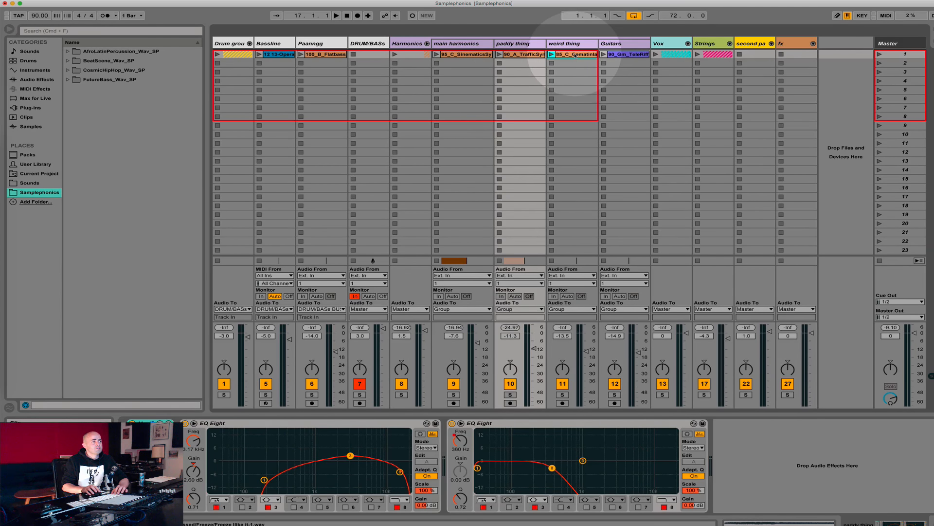
pyautogui.click(563, 80)
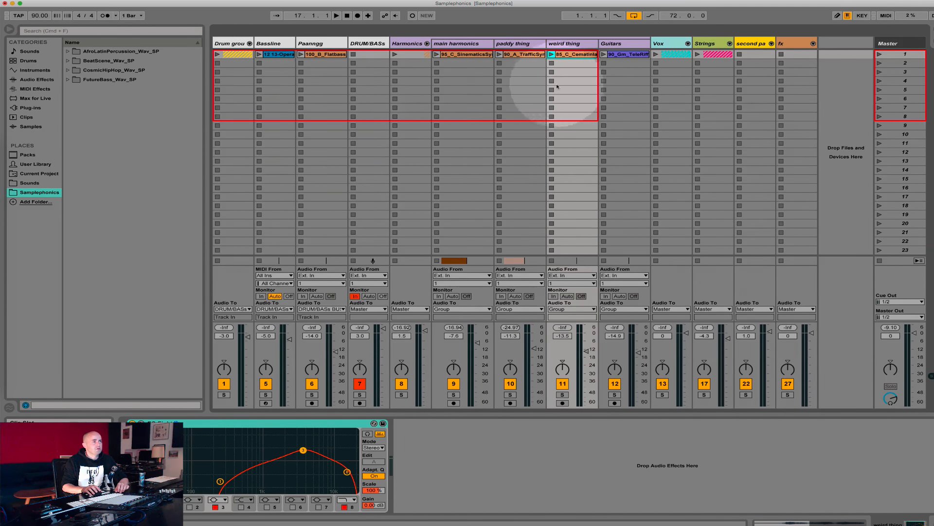
pyautogui.press('Tab')
pyautogui.click(273, 241)
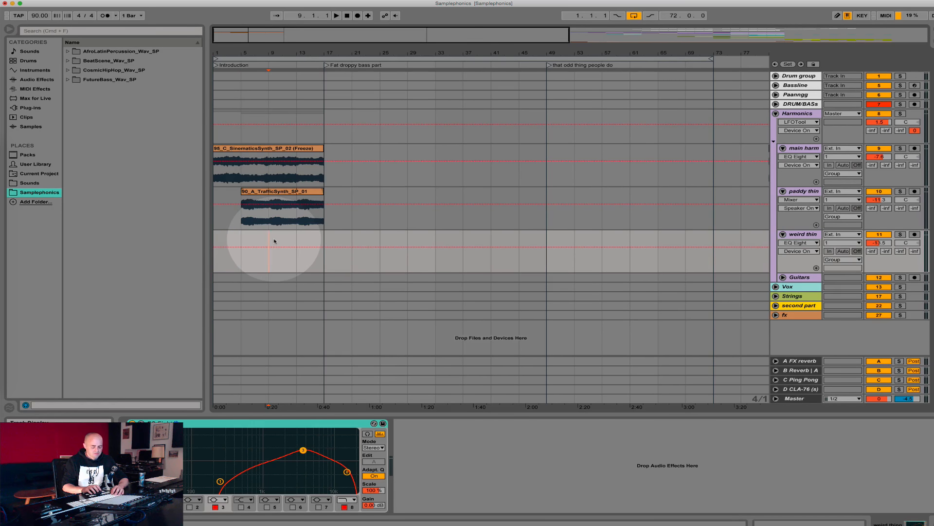
pyautogui.press('super+v')
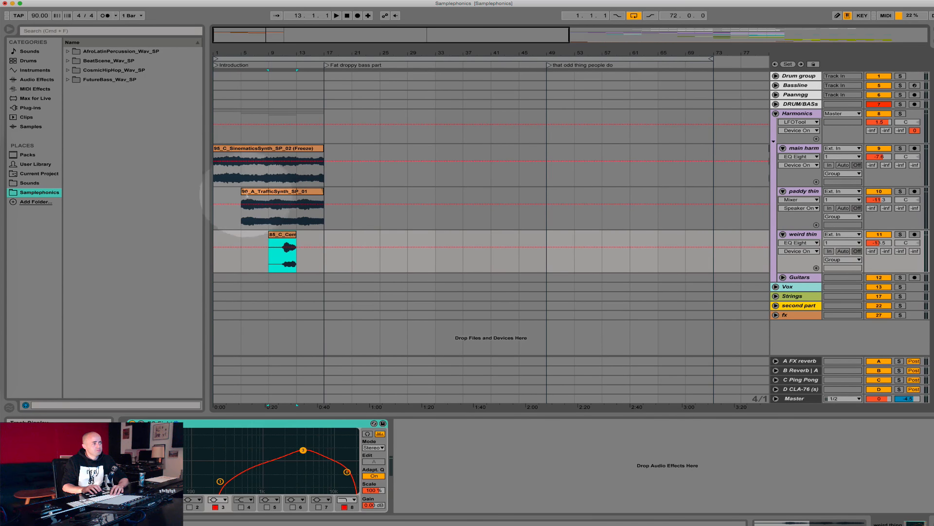
pyautogui.press('super+d')
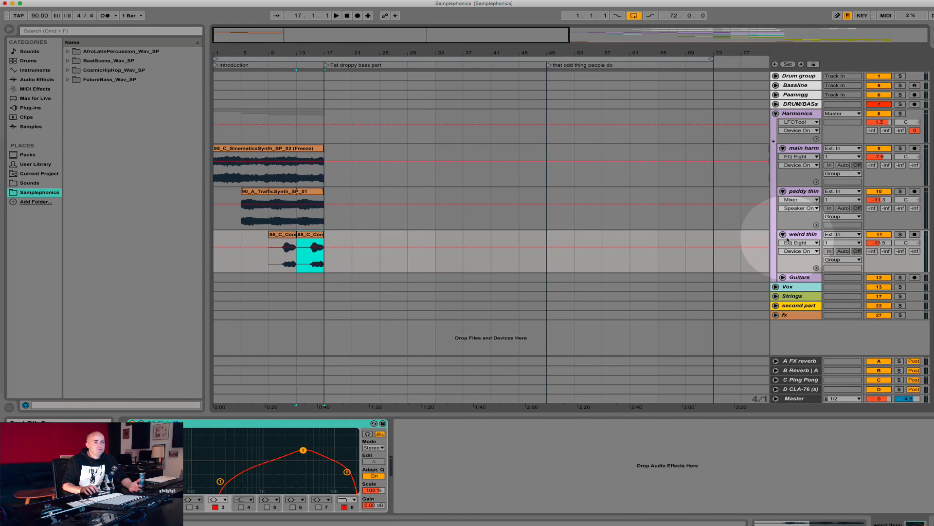
# Step: Fold the weird thing, paddy thing and main harmonics tracks in the arrangement
pyautogui.click(782, 234)
pyautogui.click(783, 191)
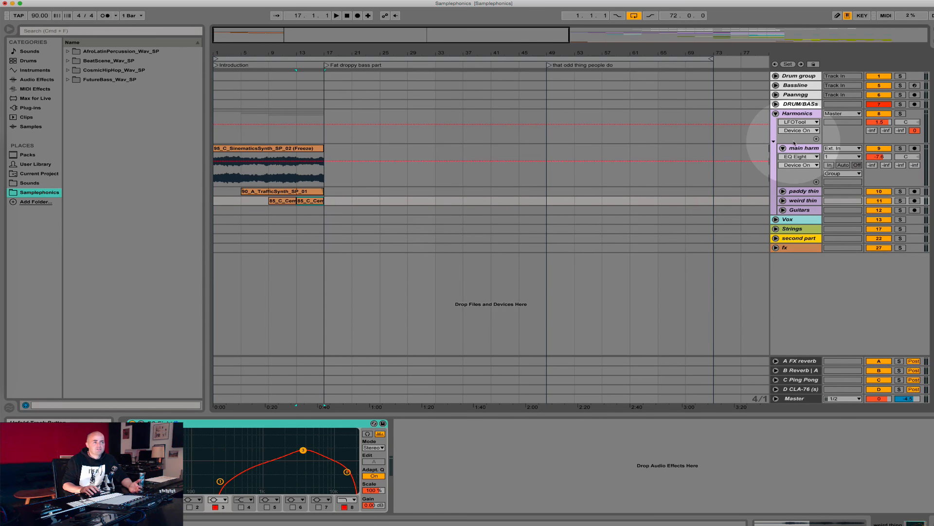
pyautogui.click(783, 148)
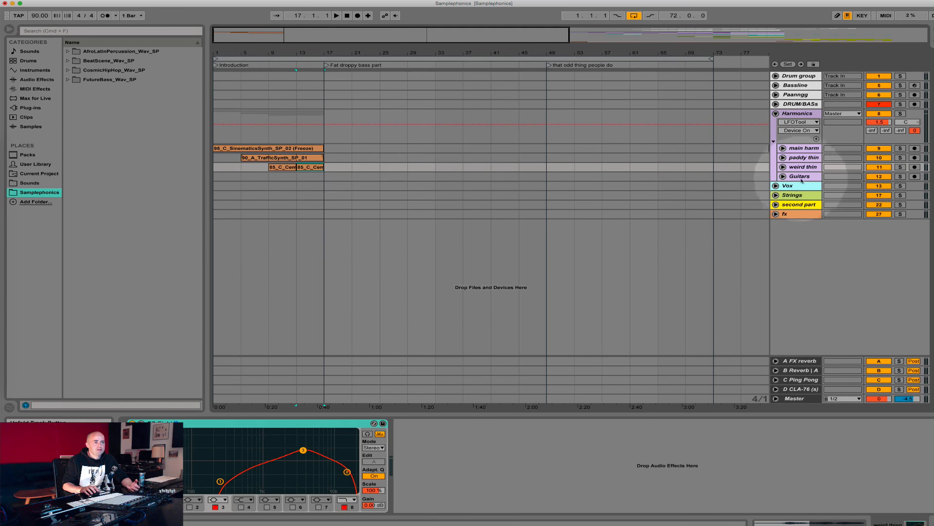
# Step: Unfold the Vox group, paste 14 Audio's 122_Cm_Vocal_SP_01 clip at bar 5 of its arrangement track, and extend it to bar 17
pyautogui.click(776, 186)
pyautogui.press('Tab')
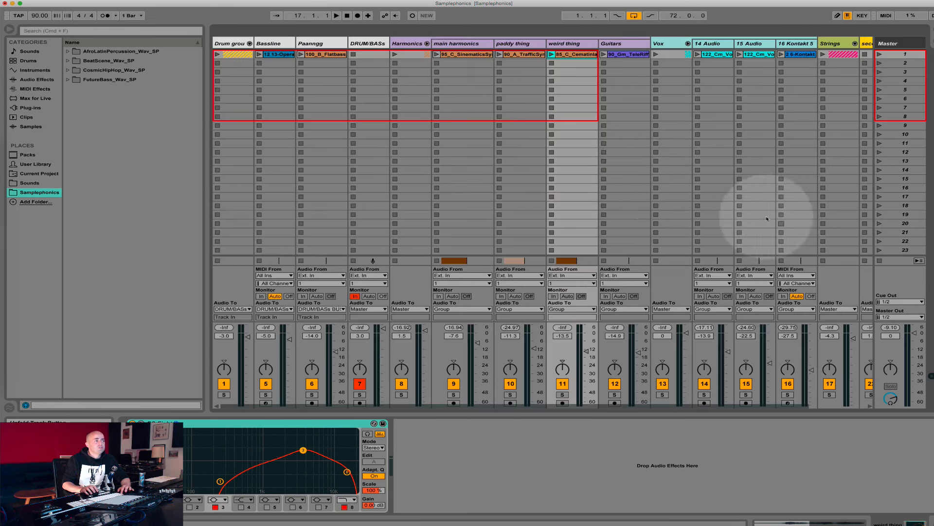
pyautogui.click(713, 56)
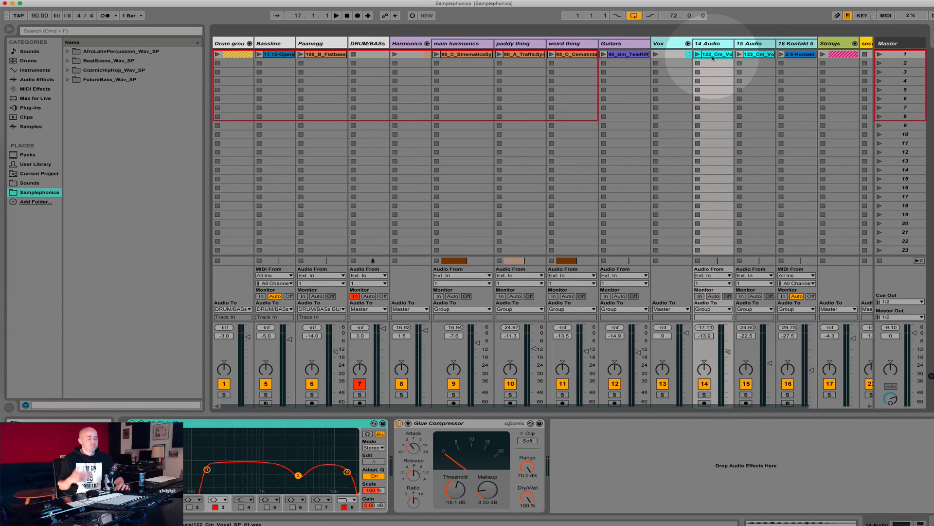
pyautogui.press('Tab')
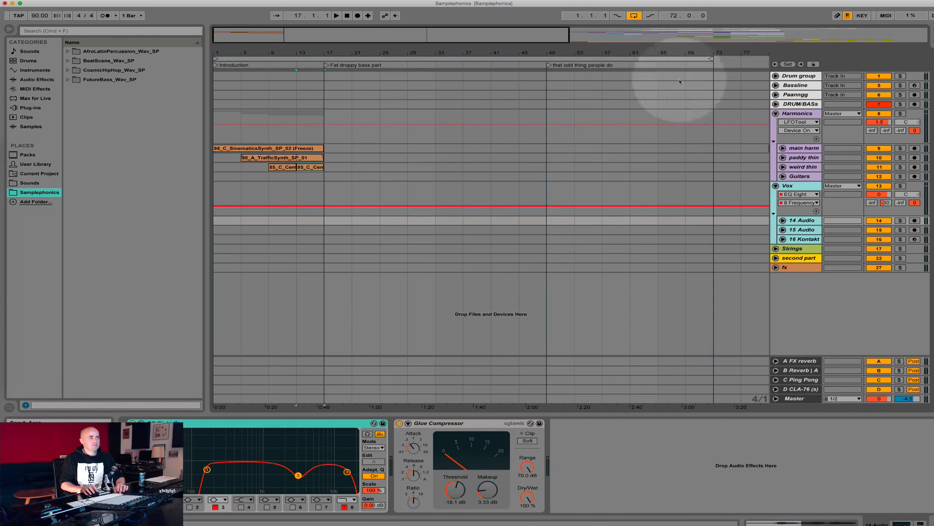
pyautogui.click(246, 221)
pyautogui.press('super+v')
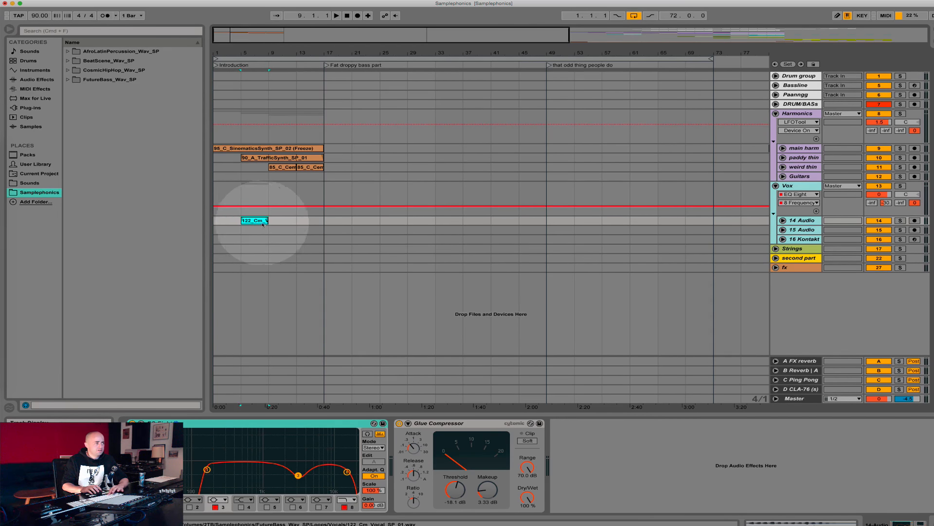
pyautogui.moveTo(267, 220); pyautogui.dragTo(322, 221)
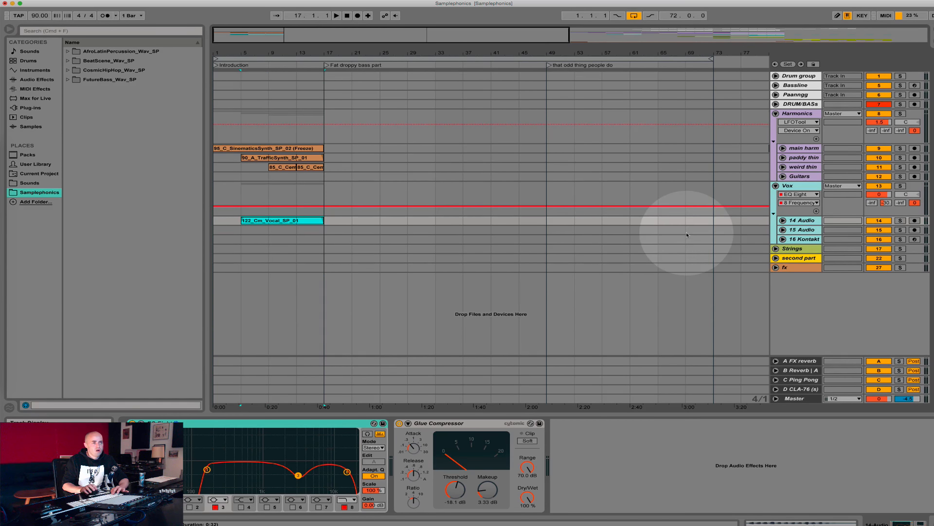
# Step: Copy the 122_Cm_Vocal_SP_05 clip from 15 Audio in Session View, paste it at bar 13 of the arrangement, and move it to bar 15
pyautogui.click(808, 230)
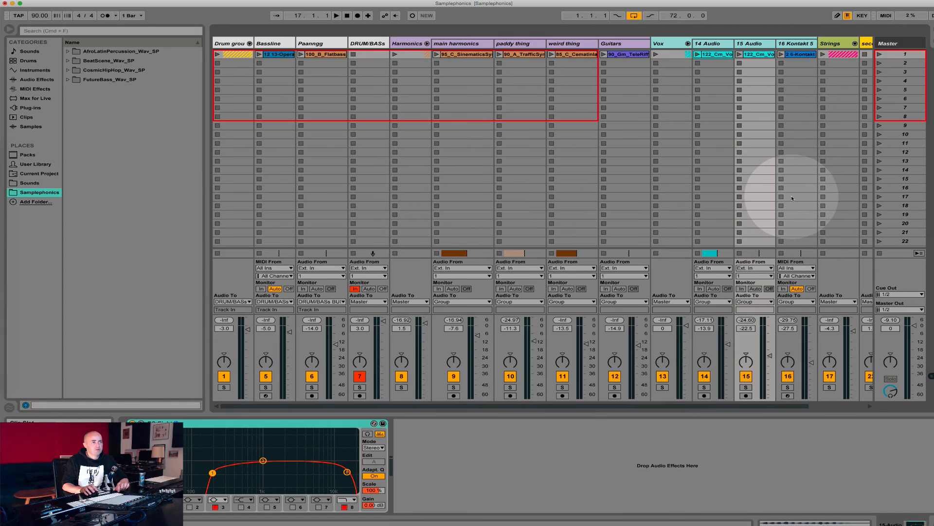
pyautogui.press('Tab')
pyautogui.click(761, 55)
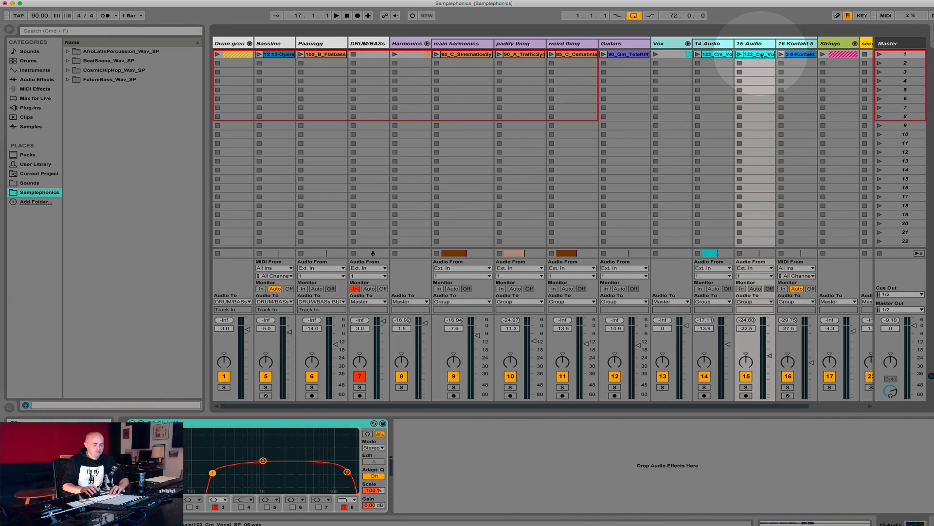
pyautogui.press('Tab')
pyautogui.click(298, 230)
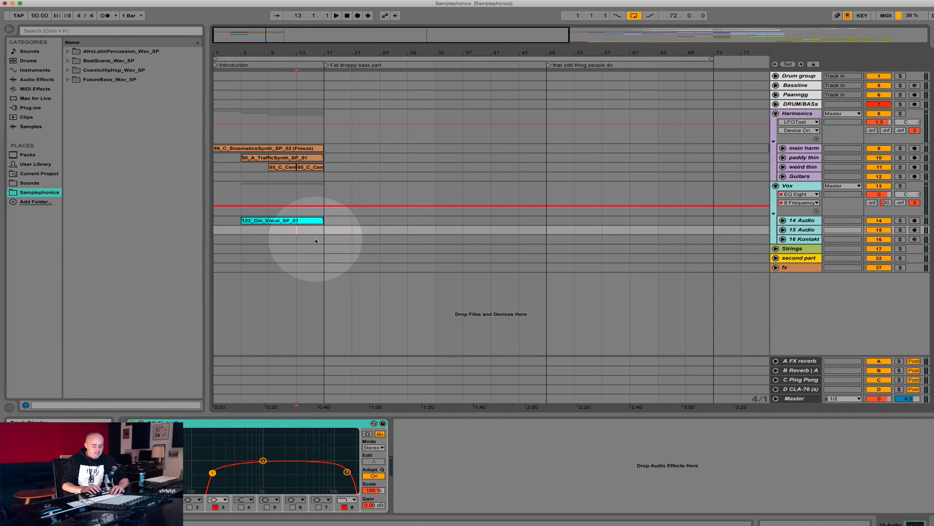
pyautogui.click(782, 230)
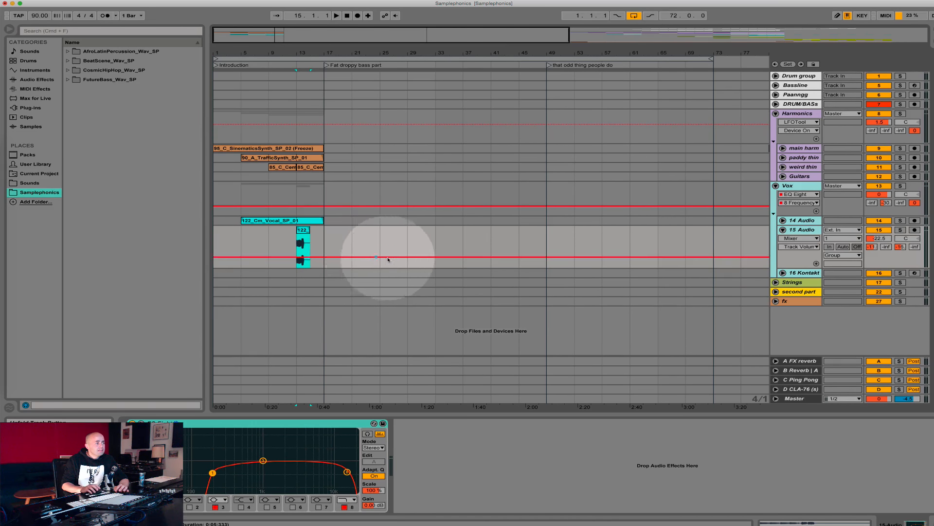
pyautogui.moveTo(301, 242); pyautogui.dragTo(315, 243)
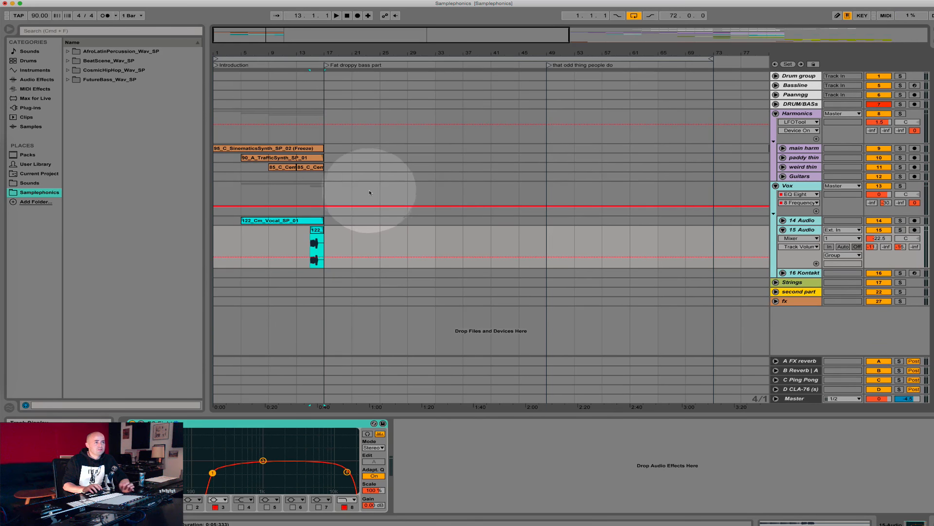
# Step: Fold the 15 Audio track in the arrangement
pyautogui.press('Tab')
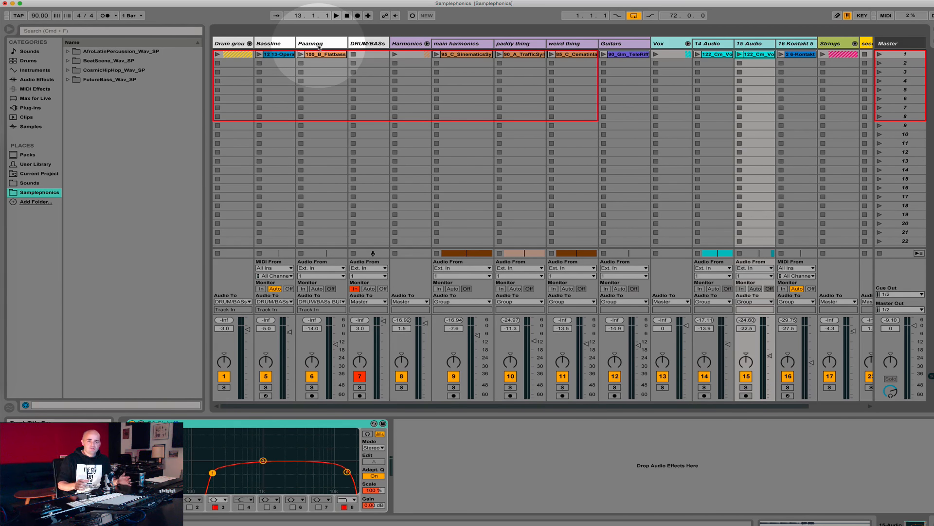
pyautogui.press('Tab')
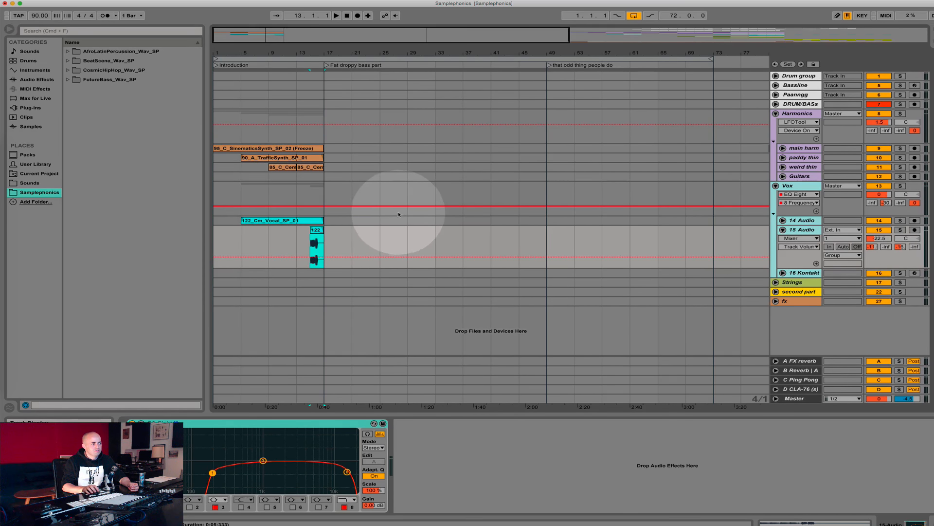
pyautogui.click(782, 229)
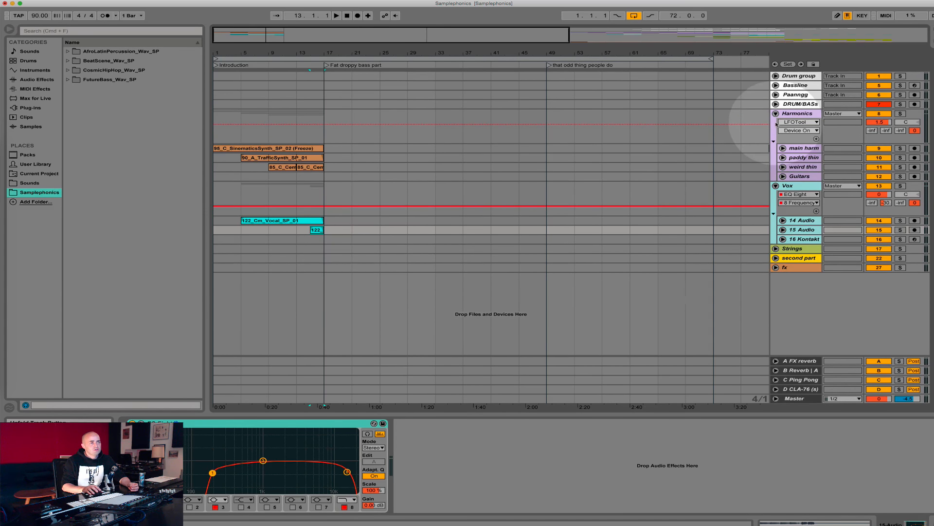
# Step: Play the introduction from bar 1 to hear the harmonics and vocal clips together
pyautogui.click(776, 114)
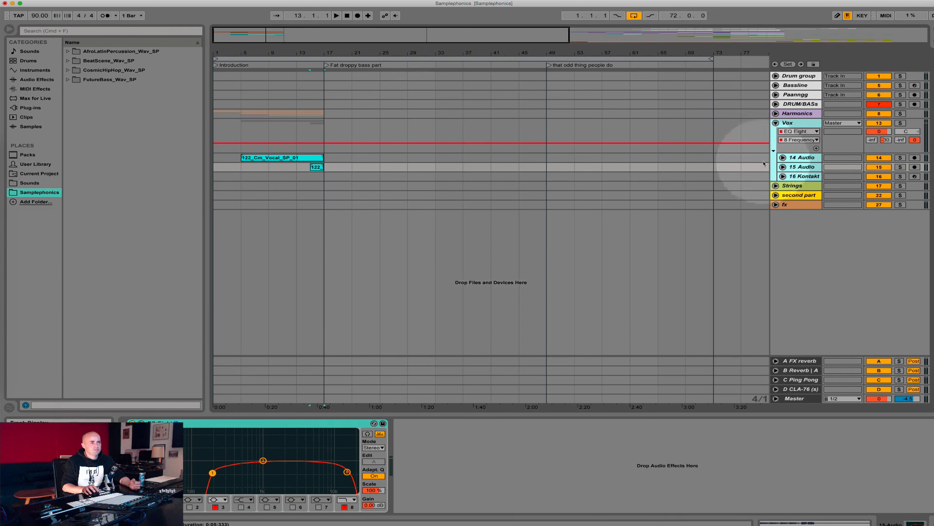
pyautogui.click(775, 113)
pyautogui.click(232, 148)
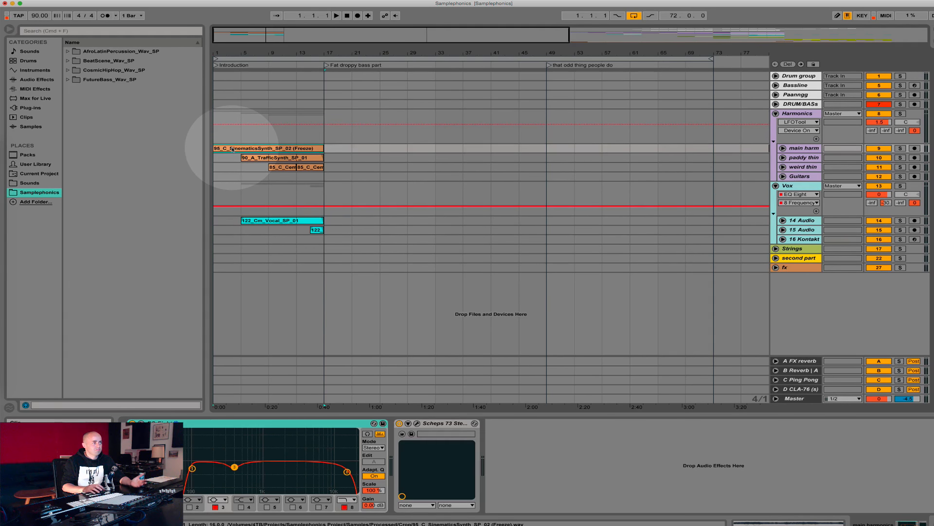
pyautogui.press('space')
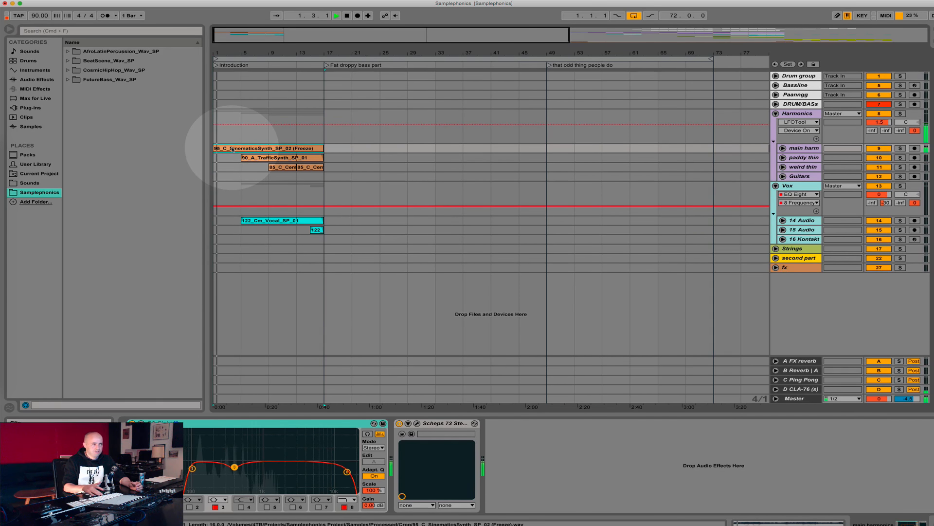
pyautogui.click(270, 223)
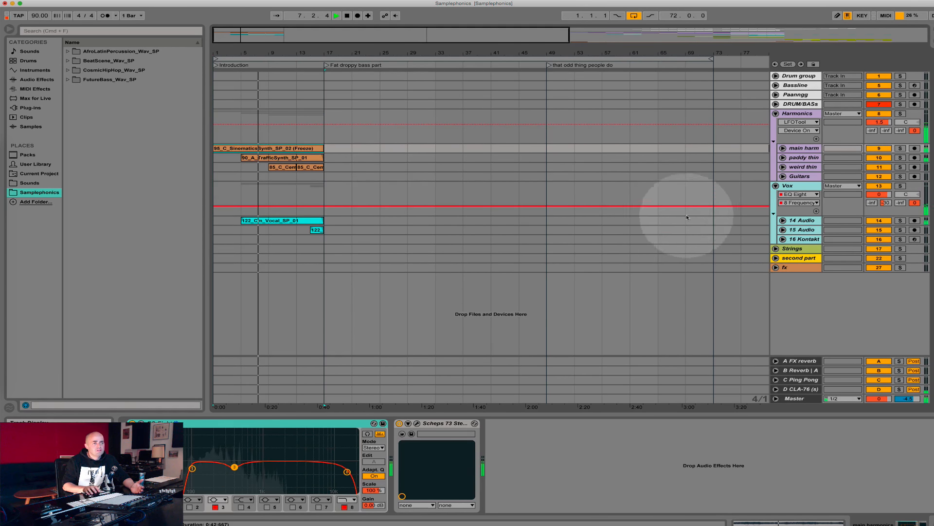
# Step: Stop playback and clear the harmonics and vocal clips from bar 1 to bar 17 of the arrangement
pyautogui.click(796, 189)
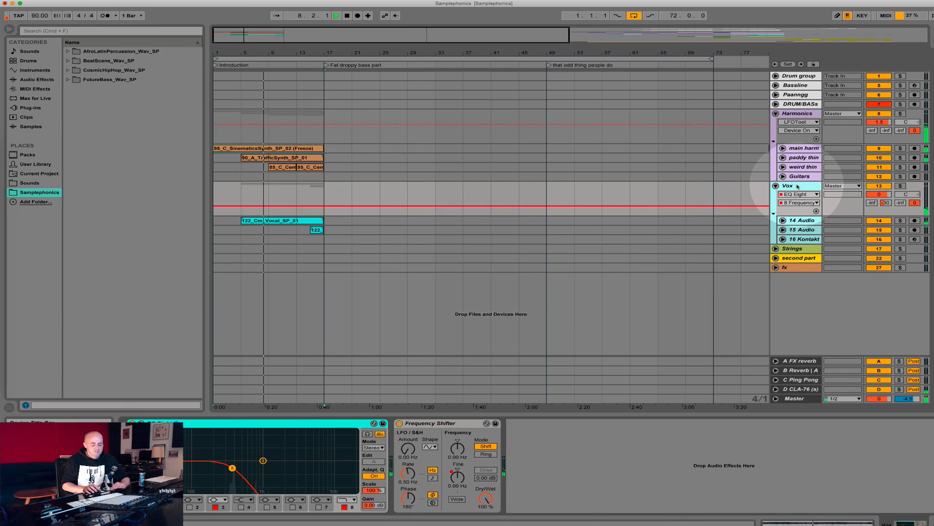
pyautogui.click(601, 194)
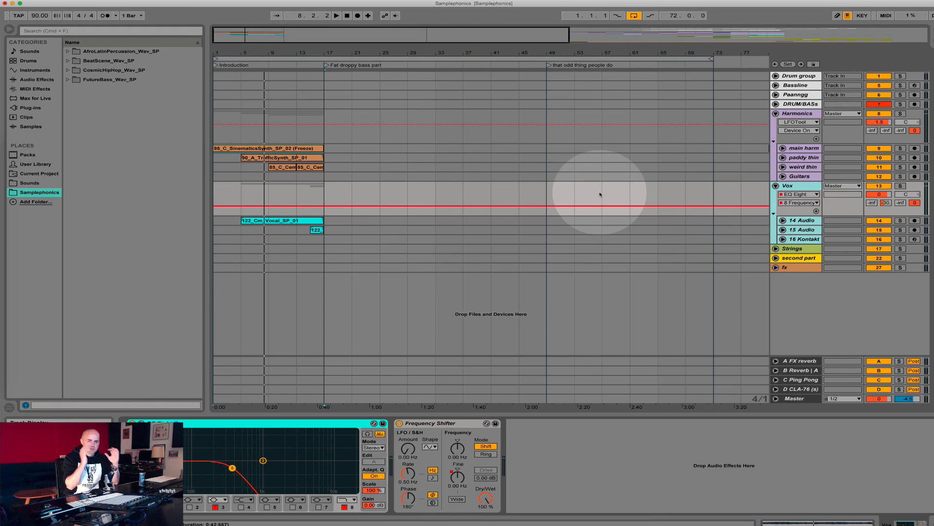
pyautogui.click(326, 148)
pyautogui.moveTo(326, 148); pyautogui.dragTo(214, 227)
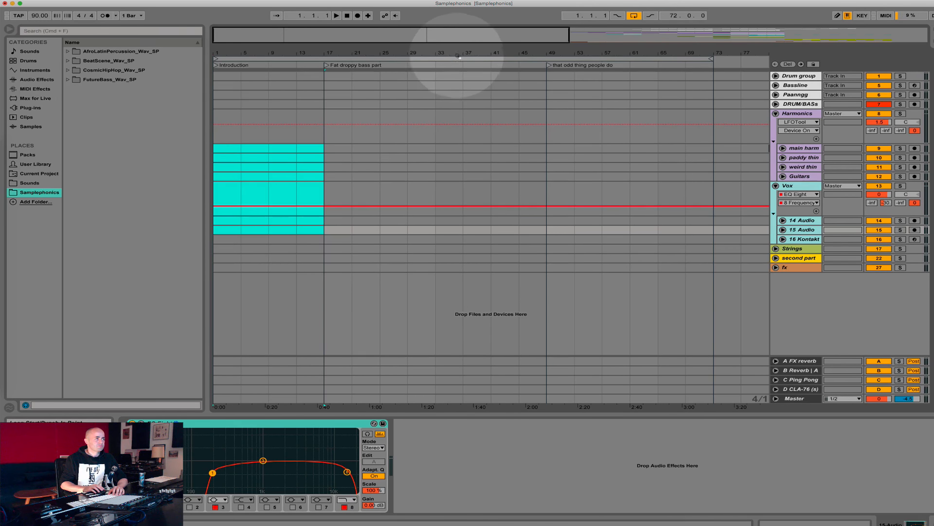
# Step: Cut the full arrangement across all tracks from bar 81 to bar 153 and paste it at bar 1
pyautogui.click(215, 76)
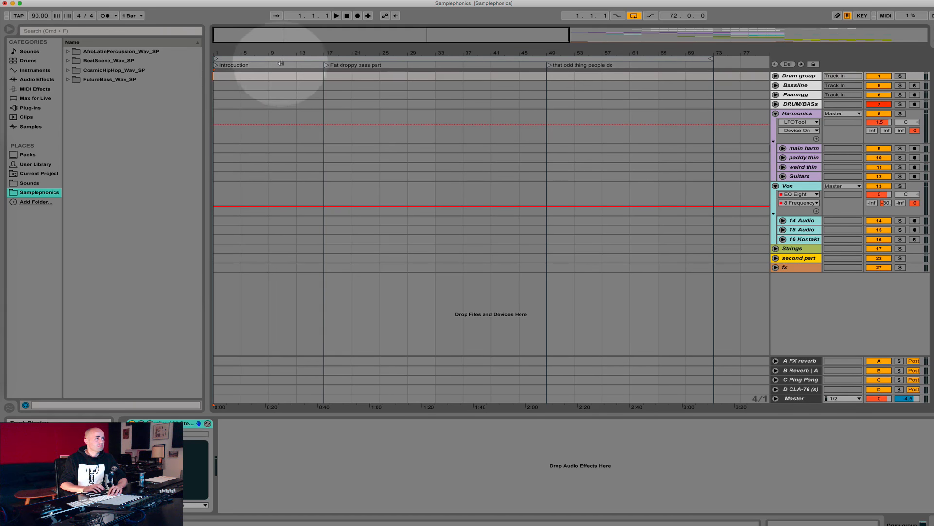
pyautogui.moveTo(291, 52); pyautogui.dragTo(291, 8)
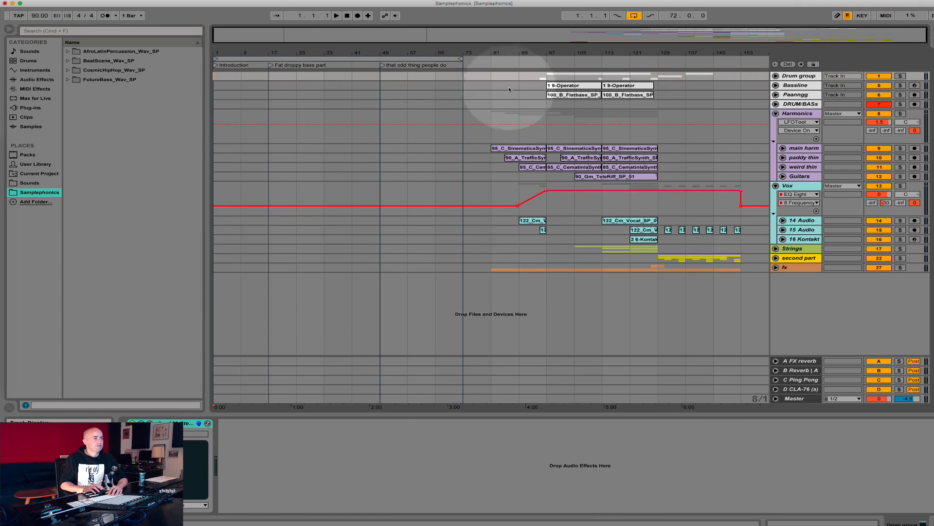
pyautogui.click(492, 77)
pyautogui.moveTo(513, 98); pyautogui.dragTo(493, 79)
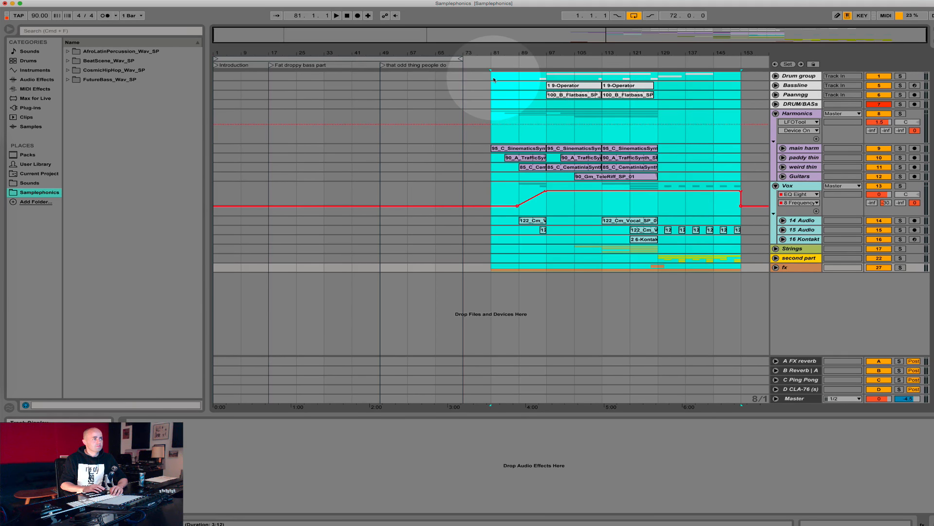
pyautogui.press('Delete')
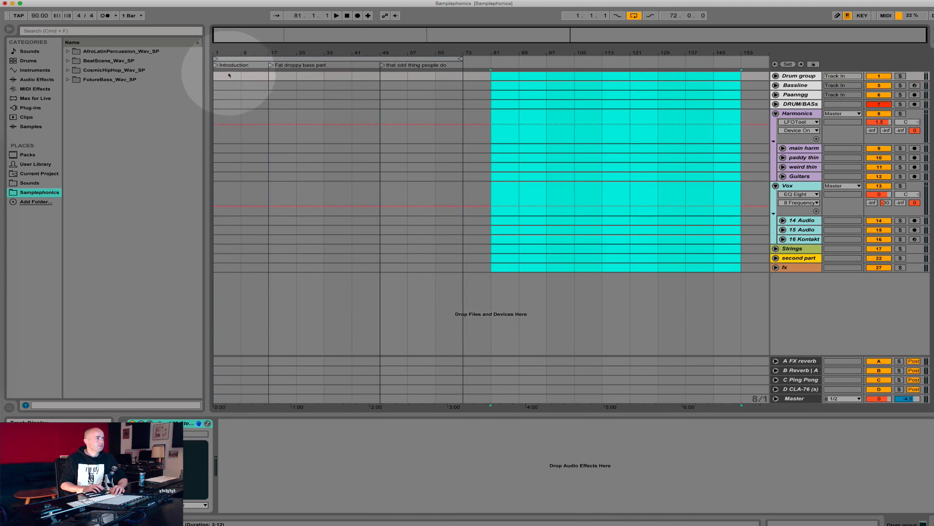
pyautogui.click(218, 75)
pyautogui.press('super+a')
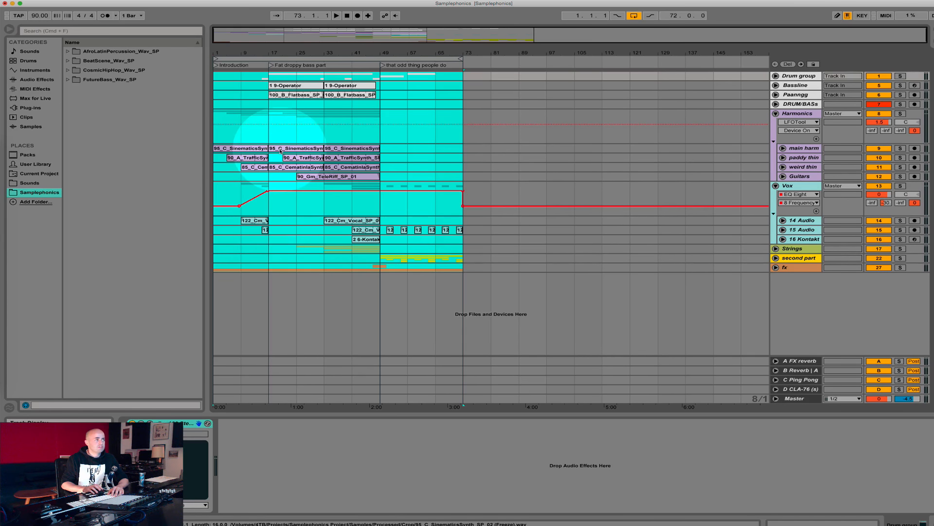
# Step: Play the transition from the Introduction into the Fat droppy bass part and examine that part's first four bars
pyautogui.click(271, 66)
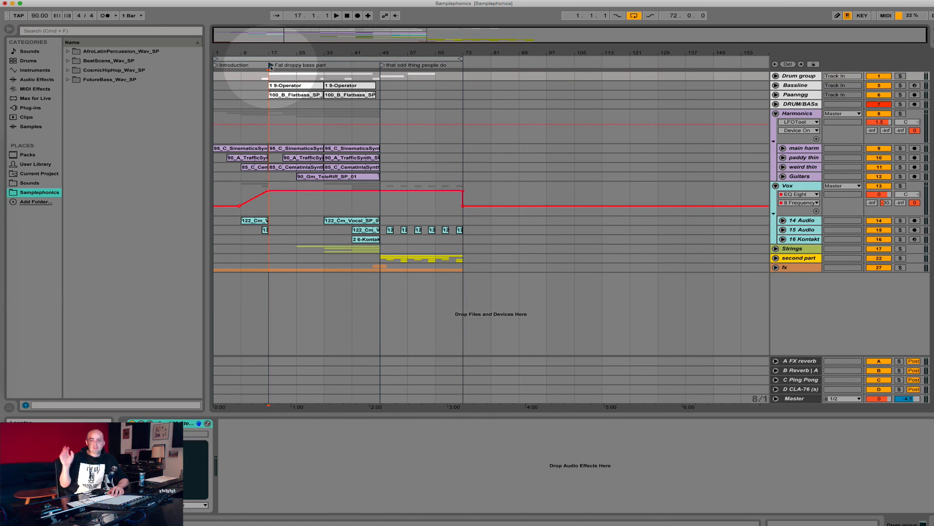
pyautogui.click(256, 68)
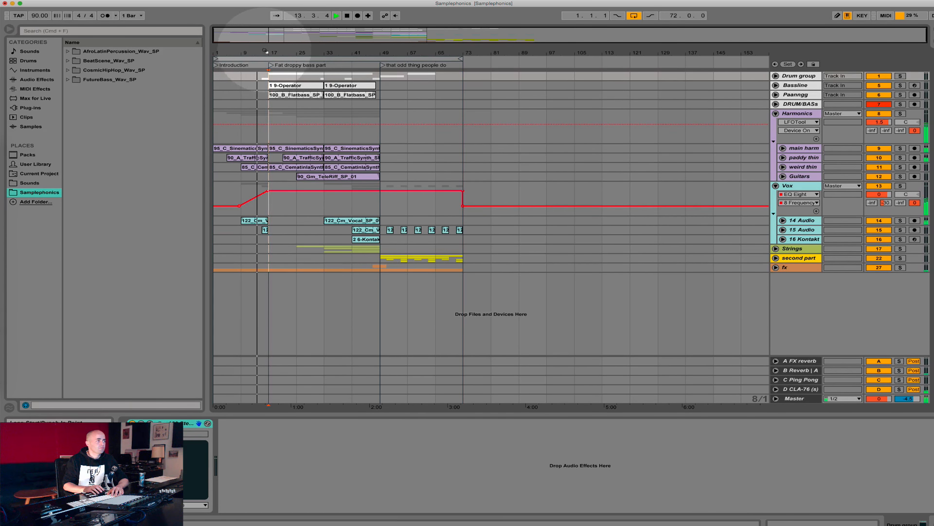
pyautogui.moveTo(265, 51); pyautogui.dragTo(268, 66)
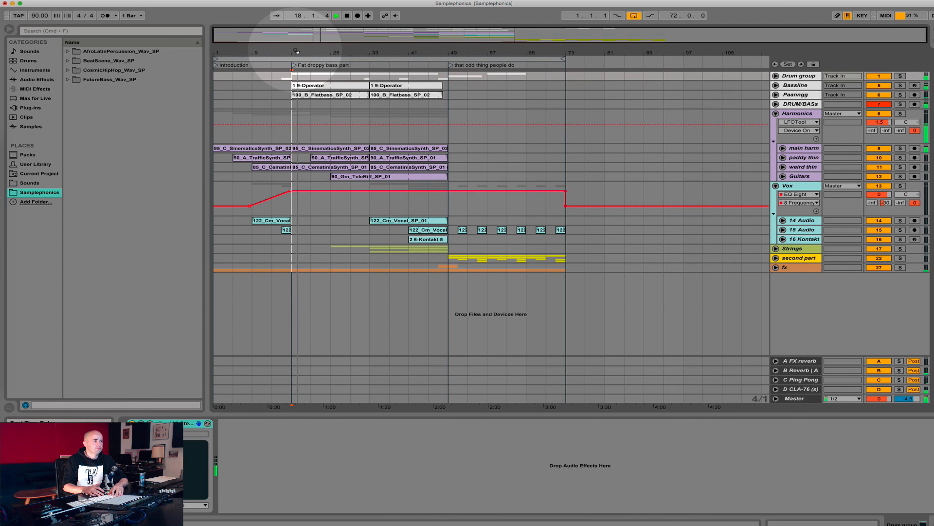
pyautogui.press('space')
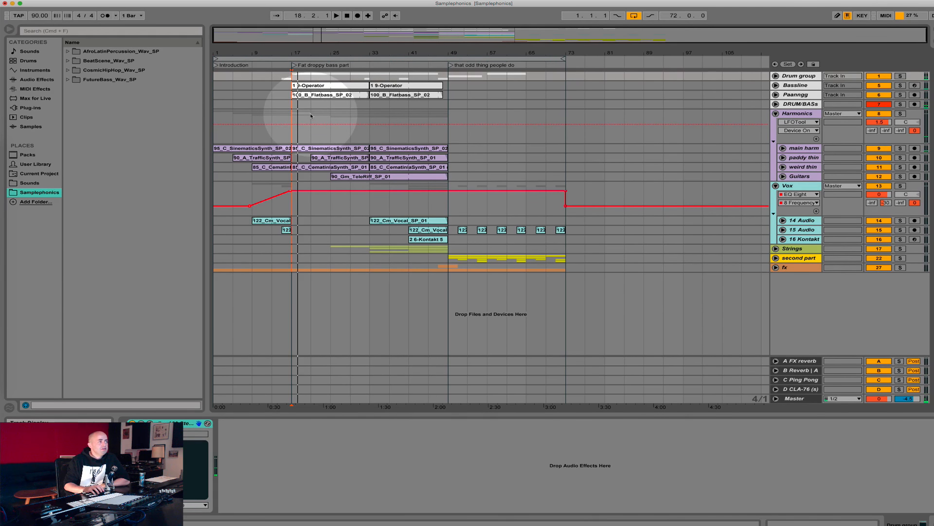
pyautogui.moveTo(311, 115); pyautogui.dragTo(291, 75)
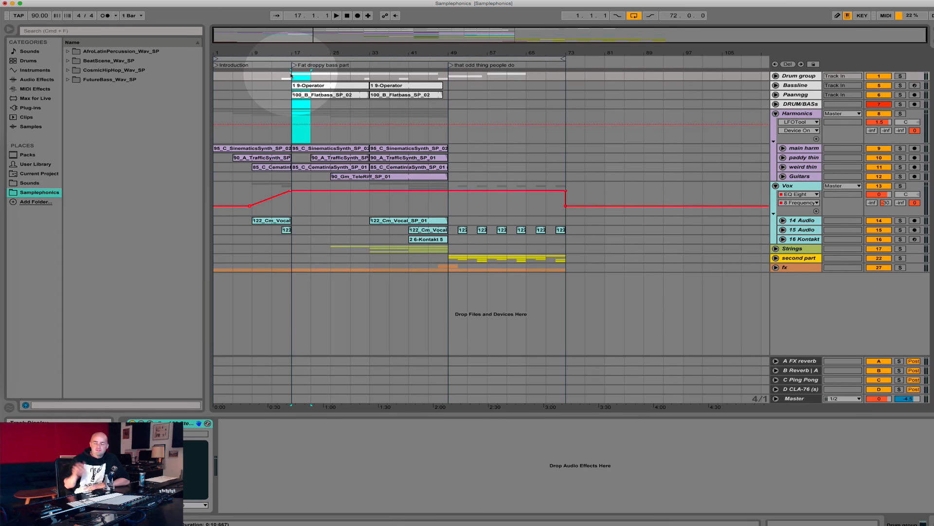
pyautogui.click(294, 158)
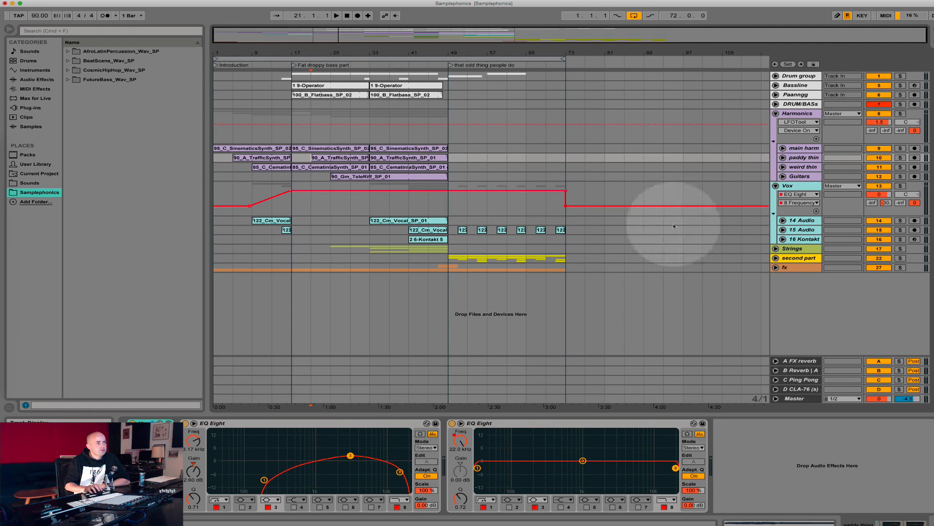
# Step: Unfold the Strings group and examine where its violin, viola, cello and double bass clips enter
pyautogui.click(776, 248)
pyautogui.scroll(-5, 396, 209)
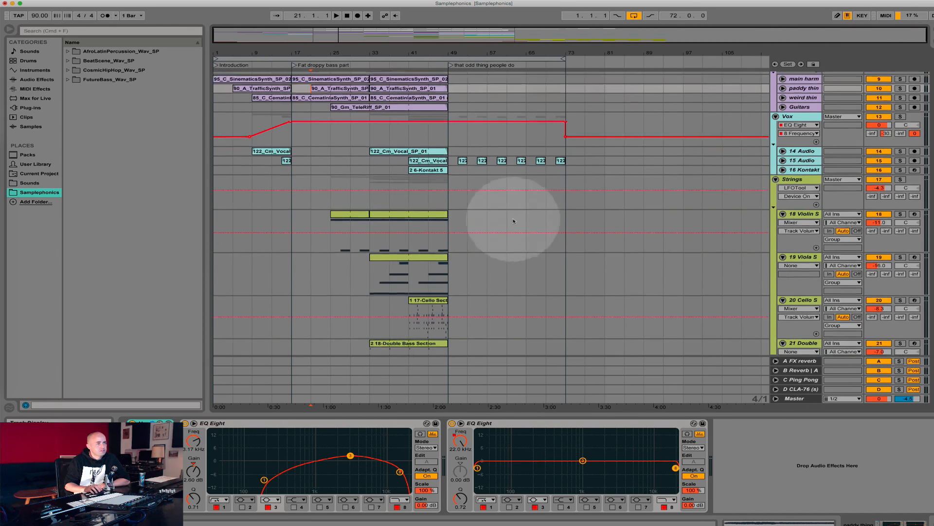
pyautogui.scroll(5, 513, 221)
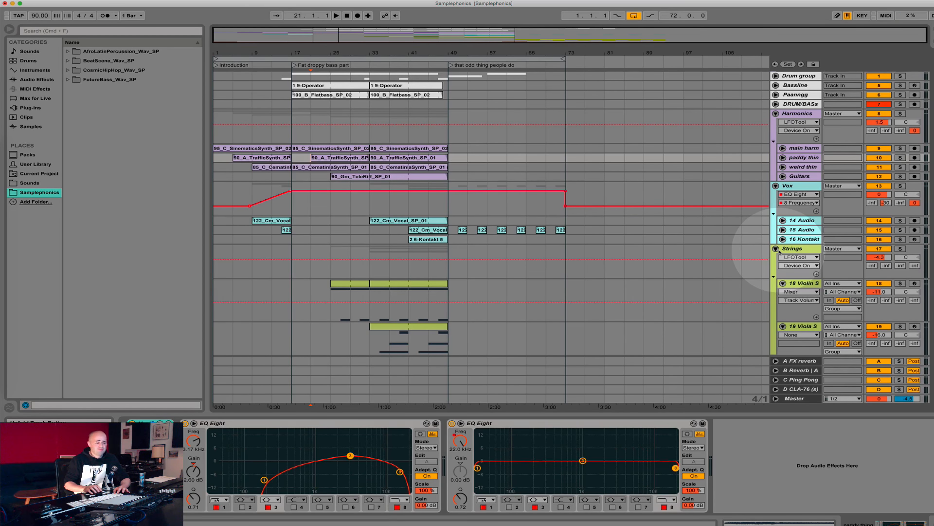
# Step: Fold all the track groups in the arrangement at once
pyautogui.keyDown('alt'); pyautogui.click(777, 250); pyautogui.keyUp('alt')
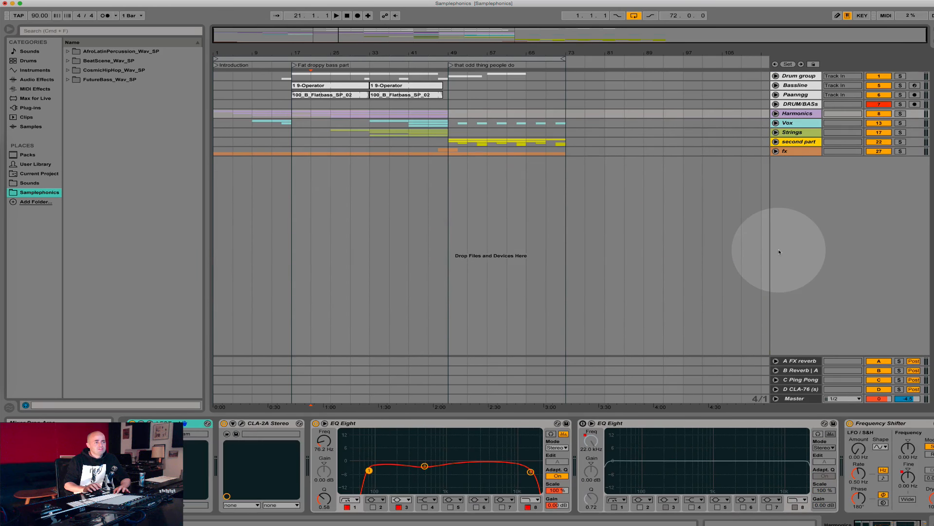
pyautogui.keyDown('alt'); pyautogui.click(776, 123); pyautogui.keyUp('alt')
pyautogui.keyDown('alt'); pyautogui.click(777, 124); pyautogui.keyUp('alt')
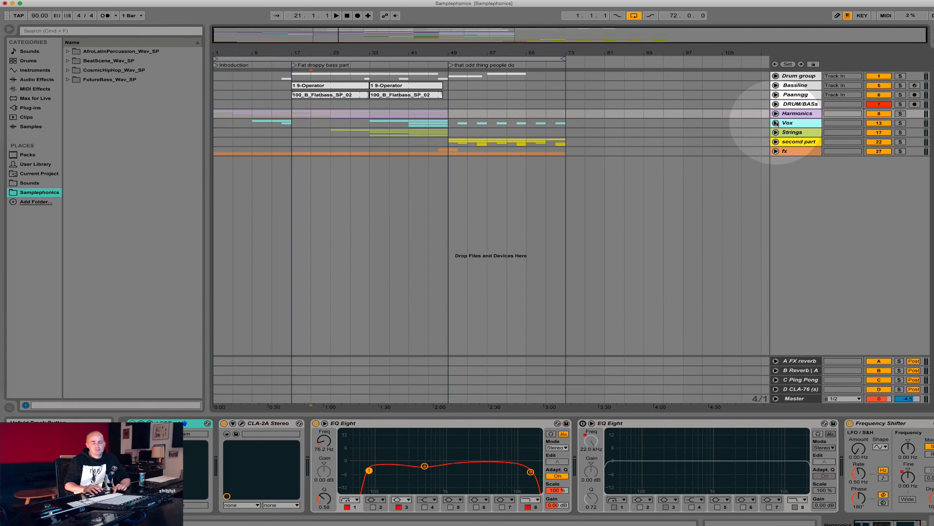
pyautogui.keyDown('alt'); pyautogui.click(777, 124); pyautogui.keyUp('alt')
pyautogui.keyDown('alt'); pyautogui.click(776, 124); pyautogui.keyUp('alt')
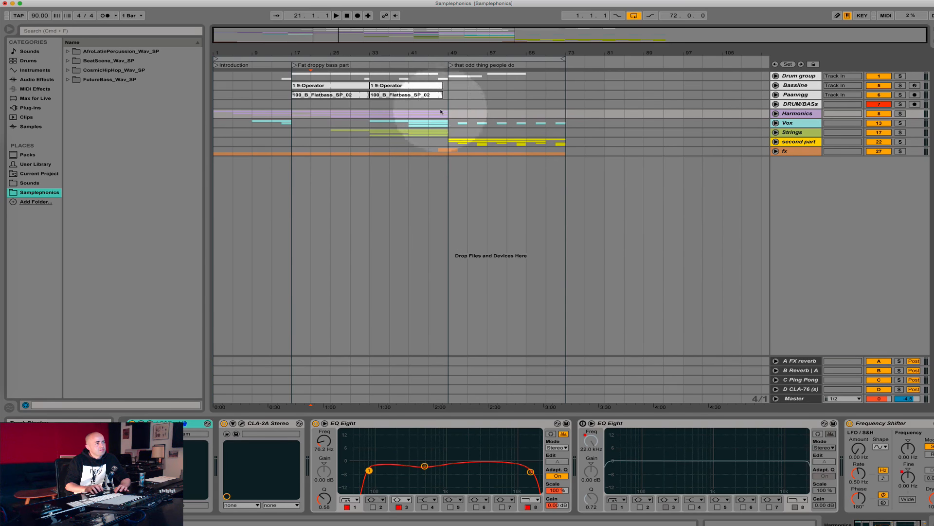
# Step: Unfold the Drum group, examine bars 37 to 49 of the fly what? track, and fold the group again
pyautogui.click(776, 76)
pyautogui.moveTo(391, 122); pyautogui.dragTo(441, 122)
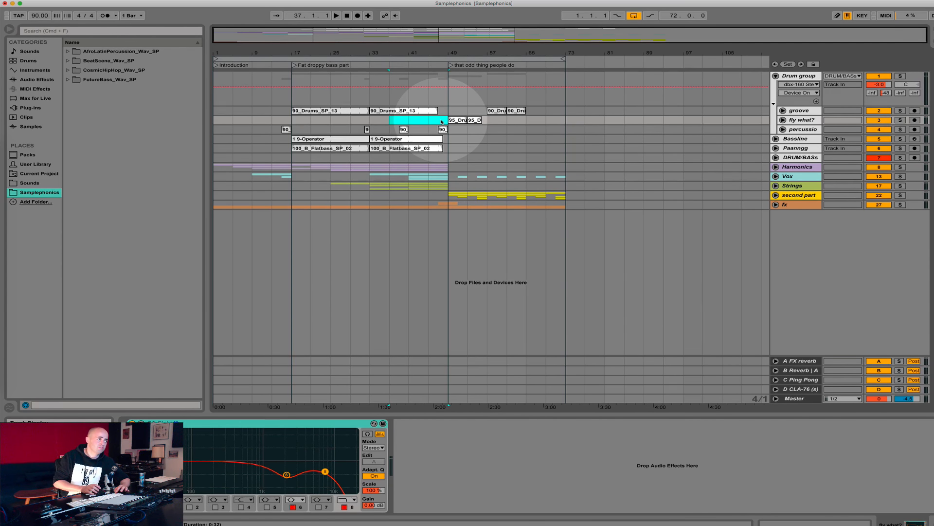
pyautogui.click(776, 76)
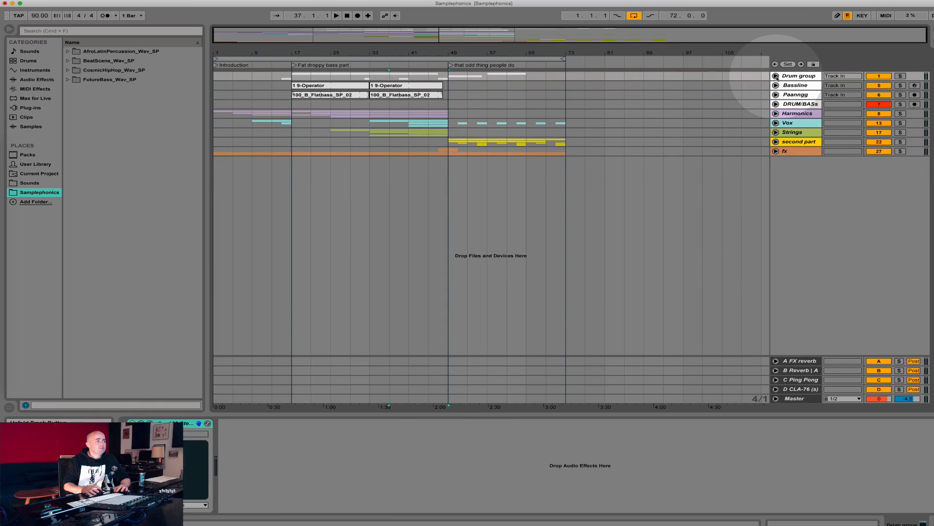
# Step: Select bars 41 to 49 from Drum group to second part and compare the arrangement with Session View
pyautogui.moveTo(408, 144); pyautogui.dragTo(449, 75)
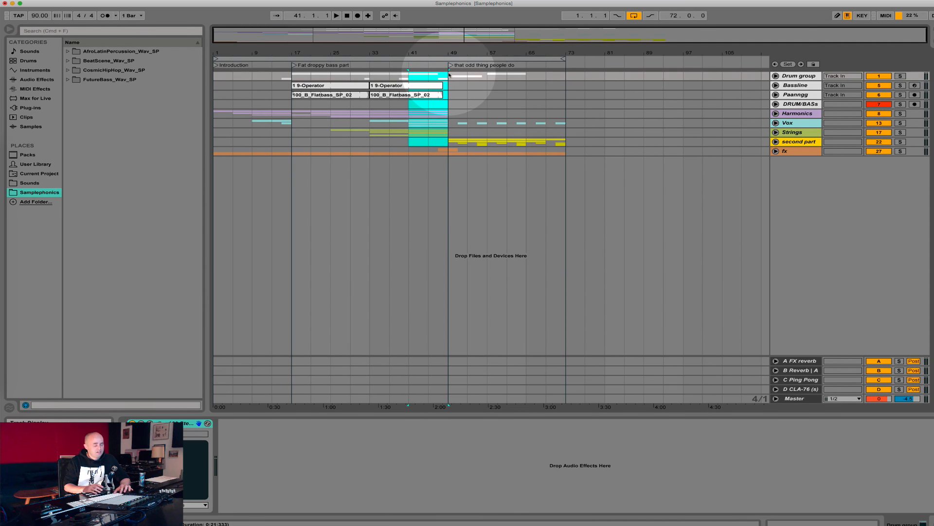
pyautogui.press('Tab')
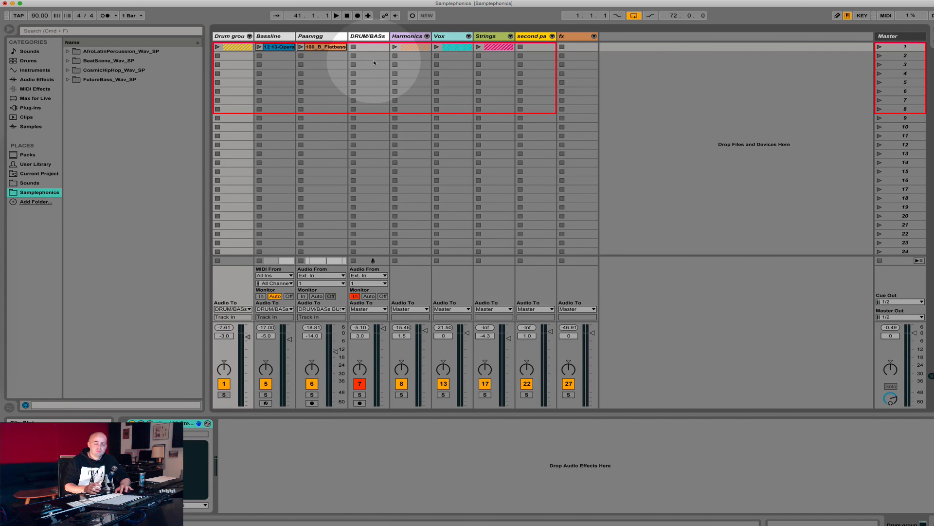
pyautogui.press('Tab')
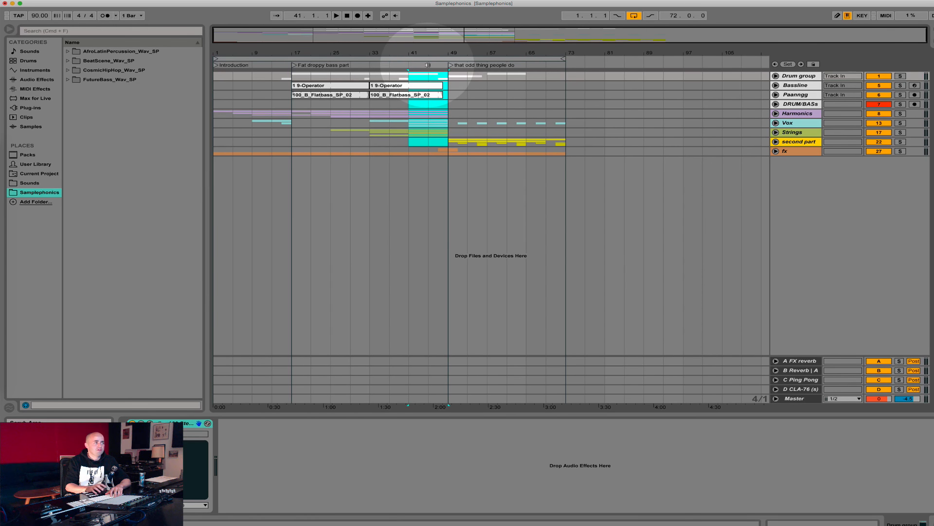
# Step: Play the arrangement from about bar 45 into the "that odd thing people do" section, and stop playback
pyautogui.click(427, 65)
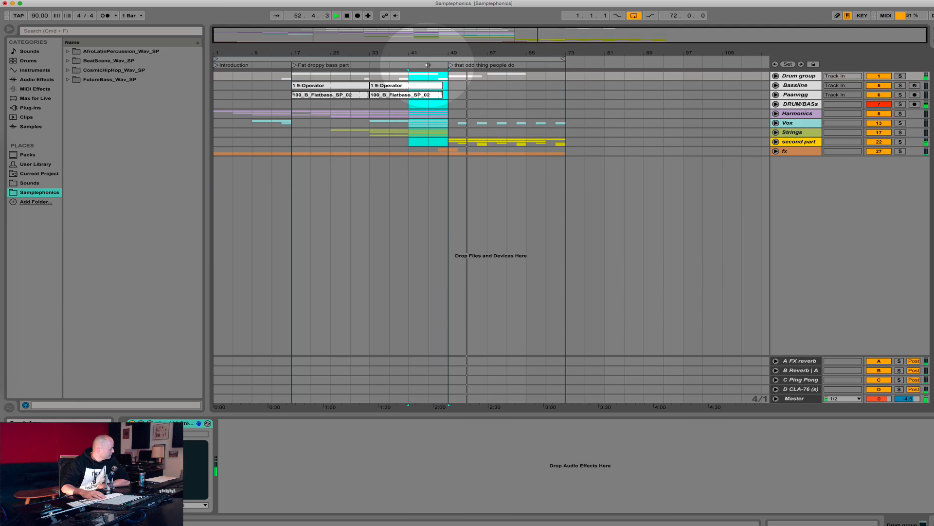
pyautogui.press('space')
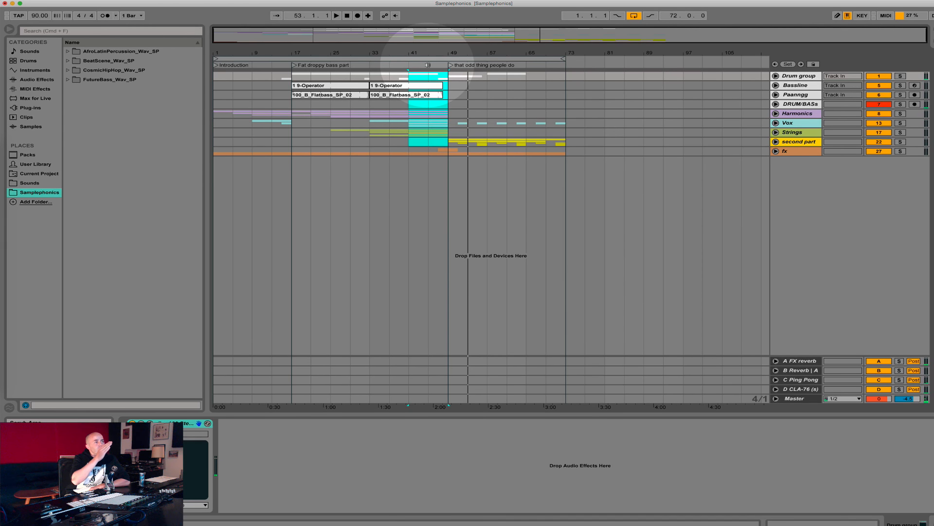
pyautogui.click(428, 176)
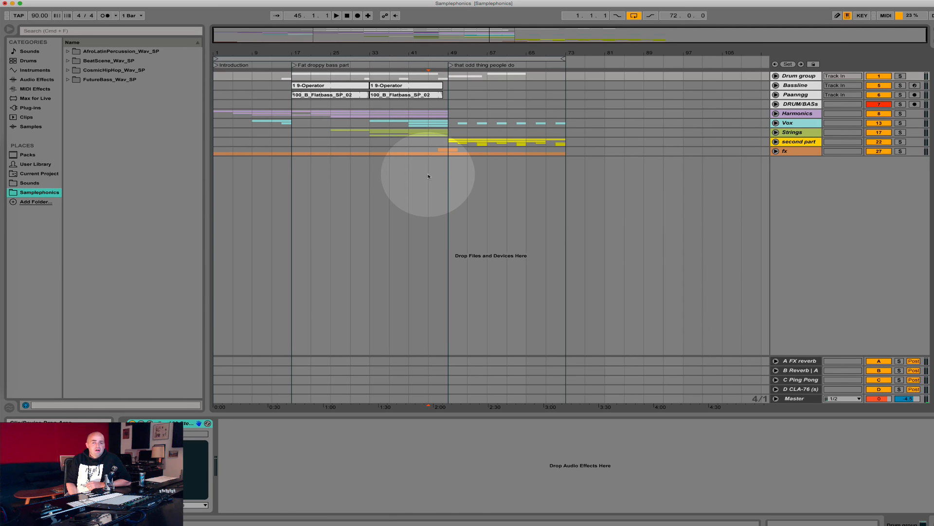
# Step: Review the original loops in Session View, including those inside the Harmonics group, and return to Arrangement View
pyautogui.press('Tab')
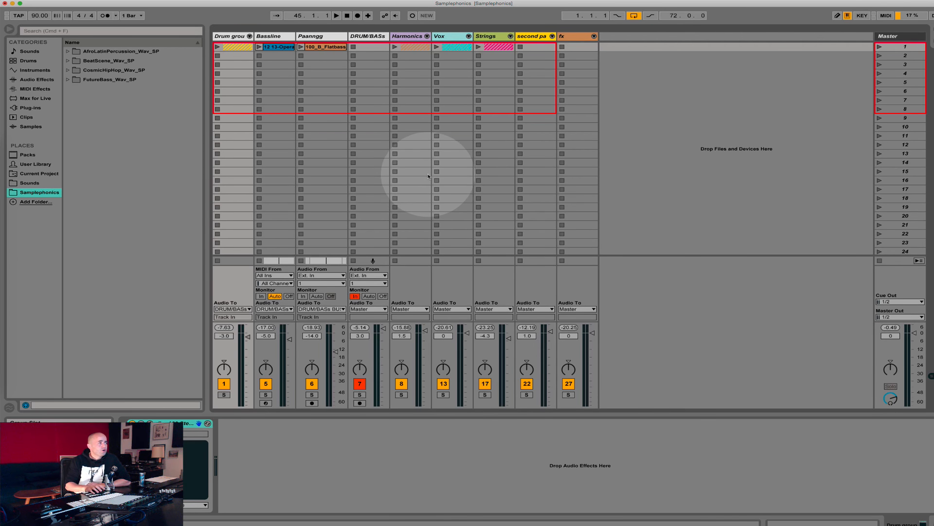
pyautogui.click(323, 48)
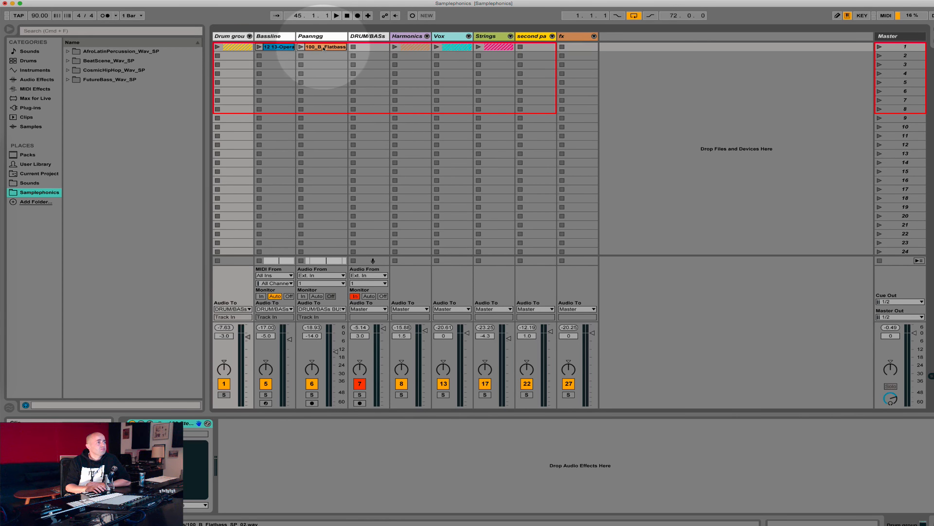
pyautogui.click(427, 37)
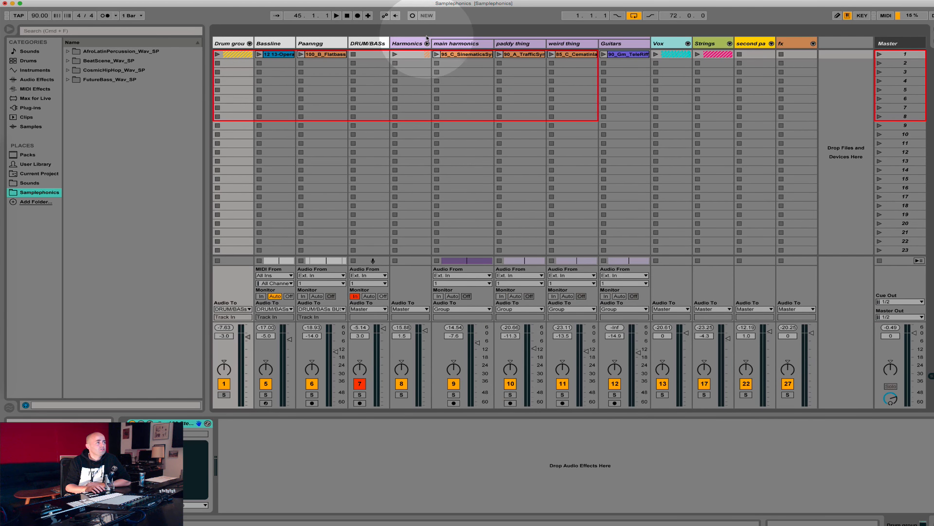
pyautogui.click(426, 43)
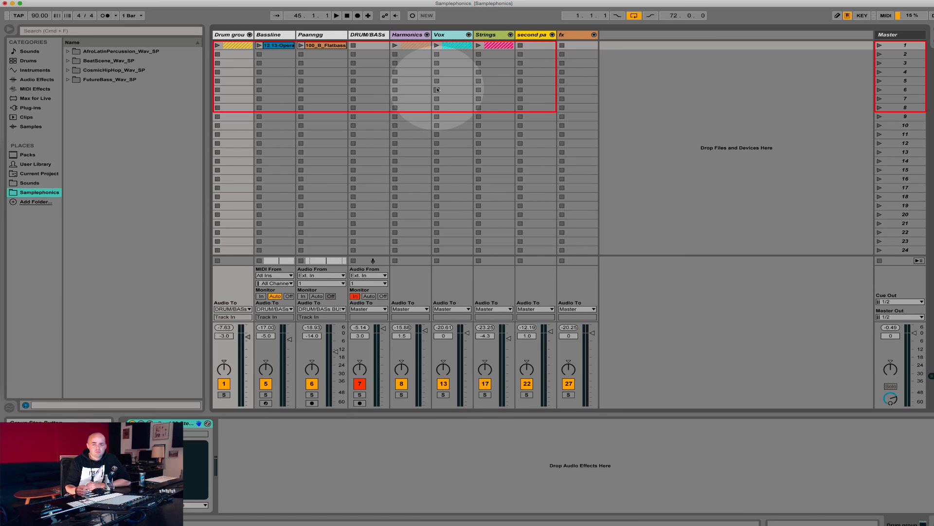
pyautogui.press('Tab')
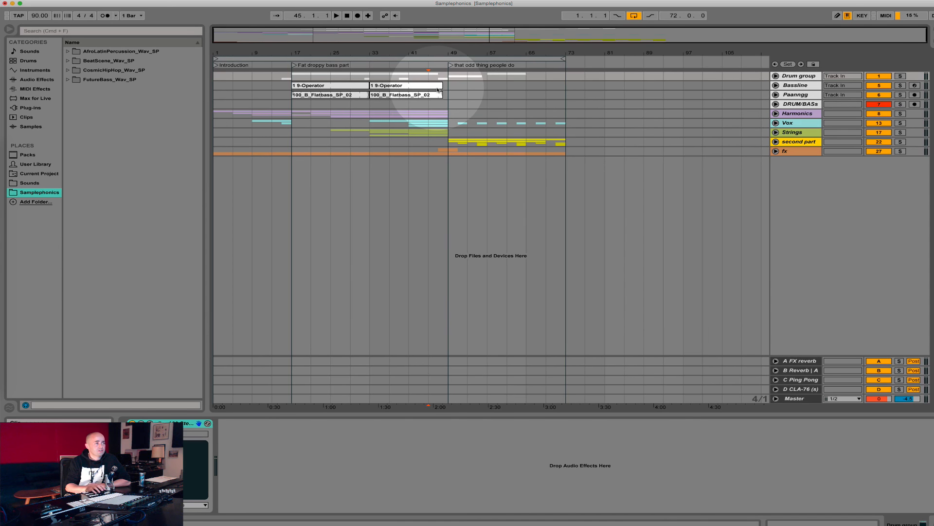
# Step: Select bars 41 to 49 from Drum group to second part and play the lead-in to the Fat droppy bass part from about bar 14
pyautogui.moveTo(410, 142); pyautogui.dragTo(448, 71)
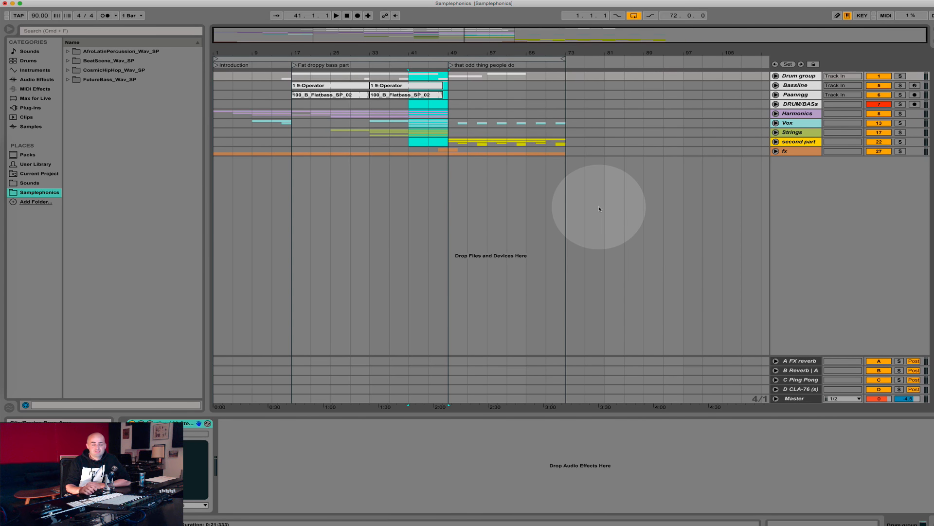
pyautogui.moveTo(285, 52); pyautogui.dragTo(286, 73)
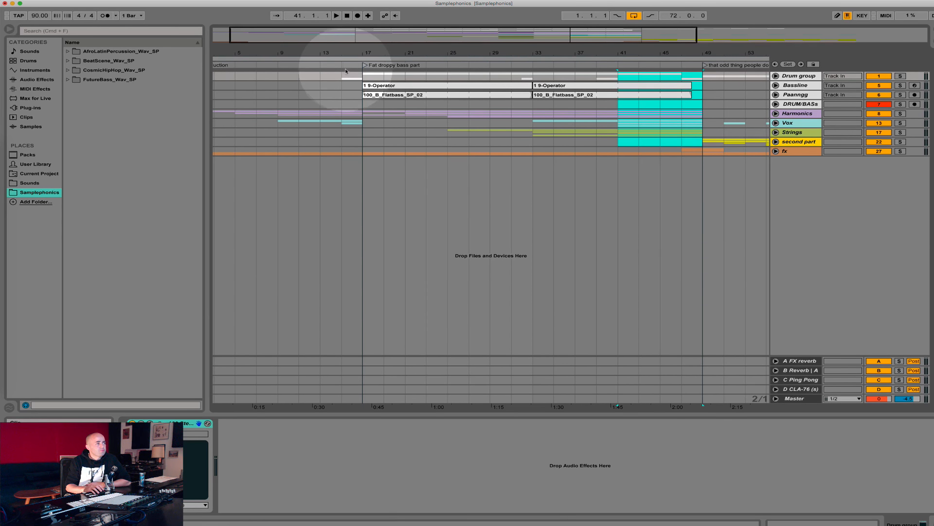
pyautogui.click(329, 66)
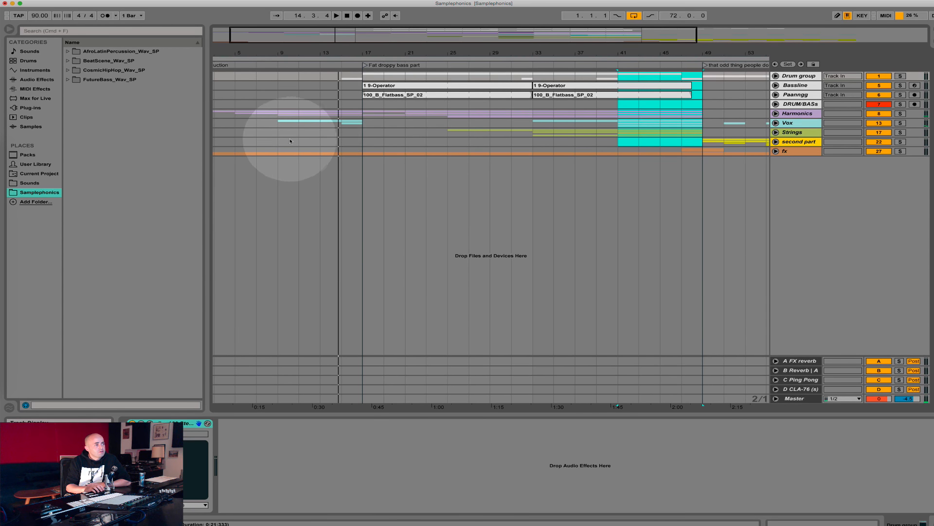
# Step: Expand the fx group and browse the CosmicHipHop_Wav_SP one-shot FX samples to audition FX_SP_09.wav
pyautogui.click(776, 151)
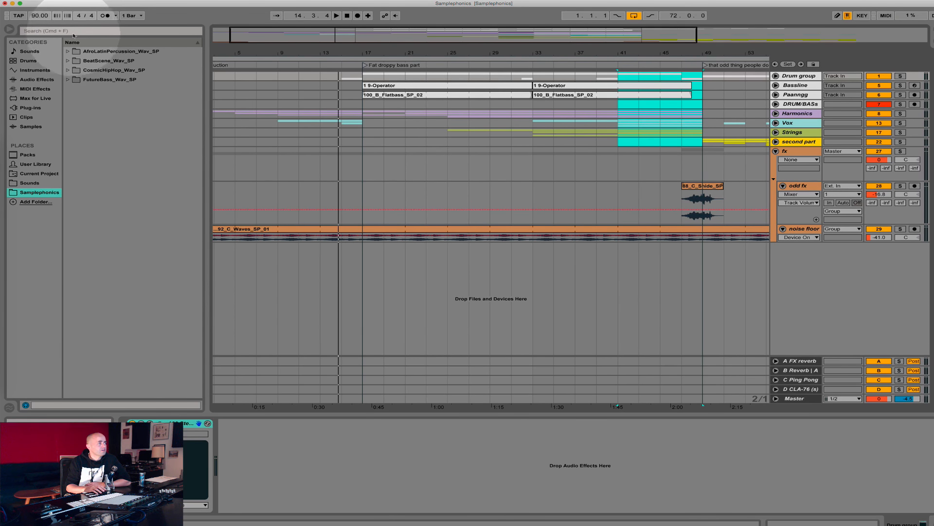
pyautogui.click(68, 70)
pyautogui.click(74, 79)
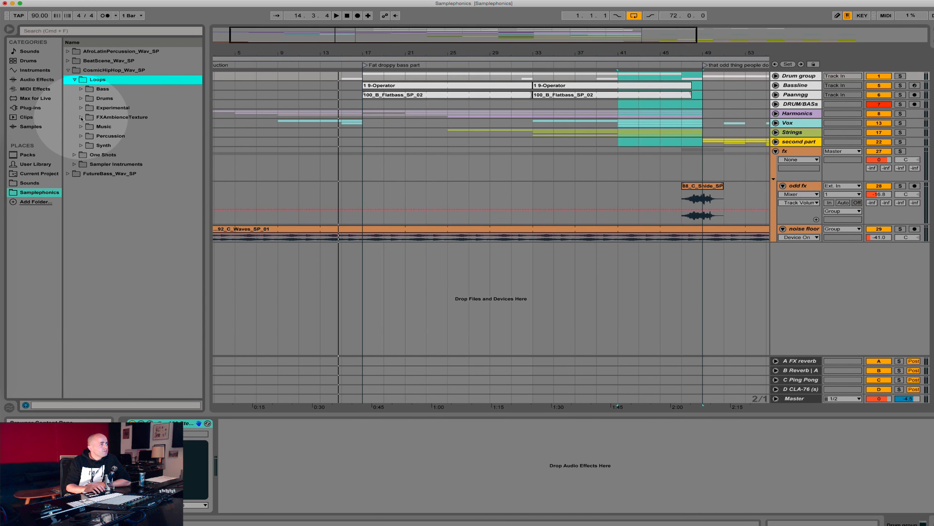
pyautogui.click(74, 80)
pyautogui.click(74, 88)
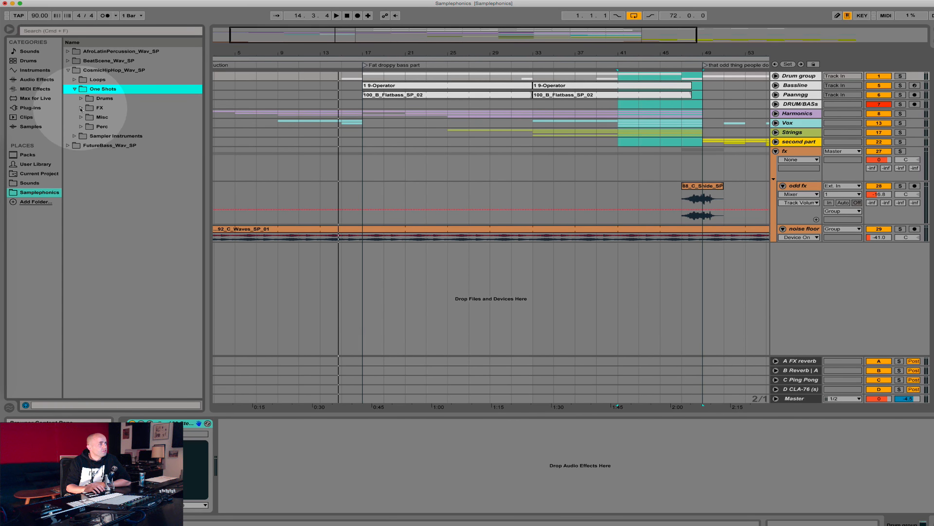
pyautogui.click(81, 107)
pyautogui.scroll(-3, 96, 132)
pyautogui.click(120, 158)
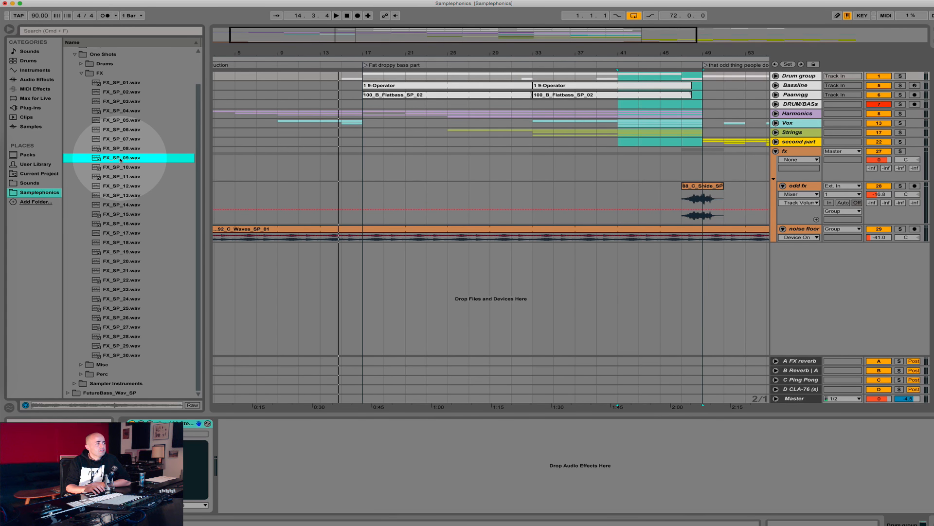
# Step: Place FX_SP_09.wav on the odd fx track so that it ends at bar 17, where the Fat droppy bass part starts
pyautogui.moveTo(120, 160); pyautogui.dragTo(360, 200)
pyautogui.moveTo(361, 51); pyautogui.dragTo(363, 54)
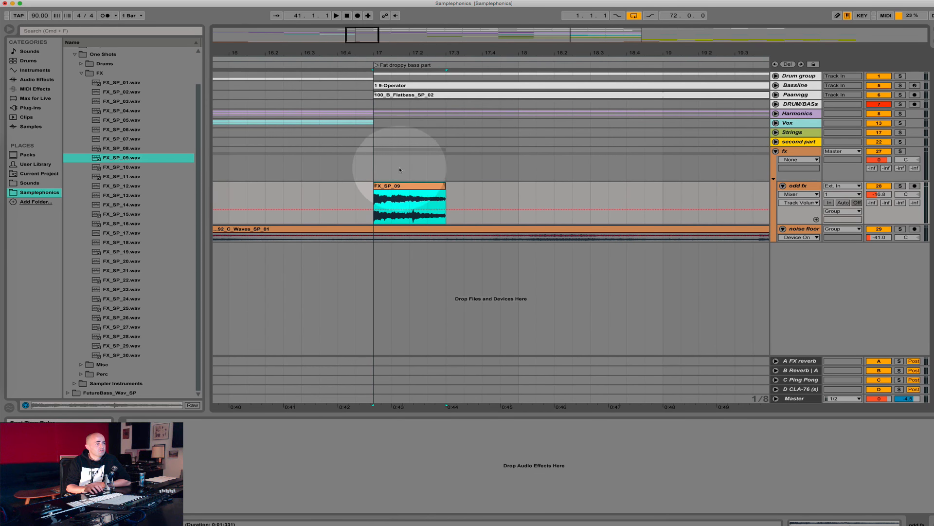
pyautogui.moveTo(396, 194); pyautogui.dragTo(337, 192)
# Step: Reverse the FX_SP_09 clip and play the transition into the Fat droppy bass part
pyautogui.doubleClick(336, 194)
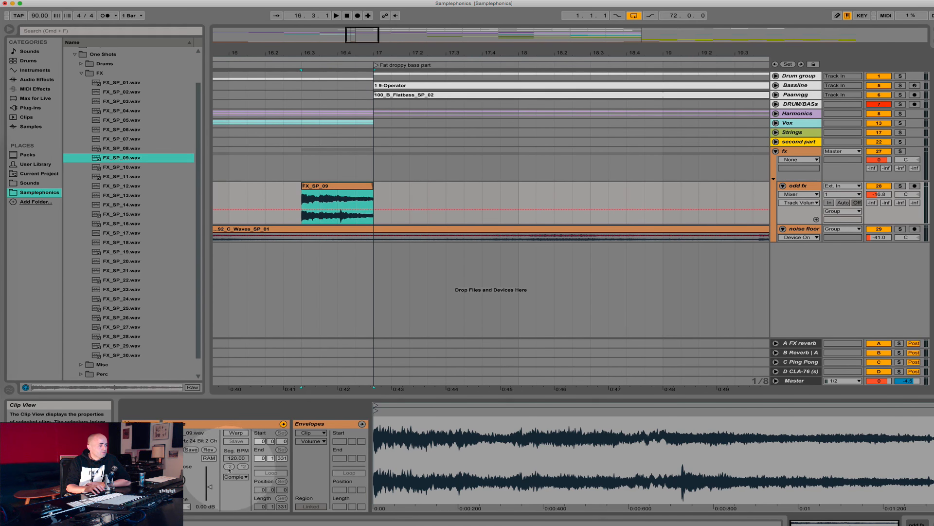
pyautogui.click(208, 449)
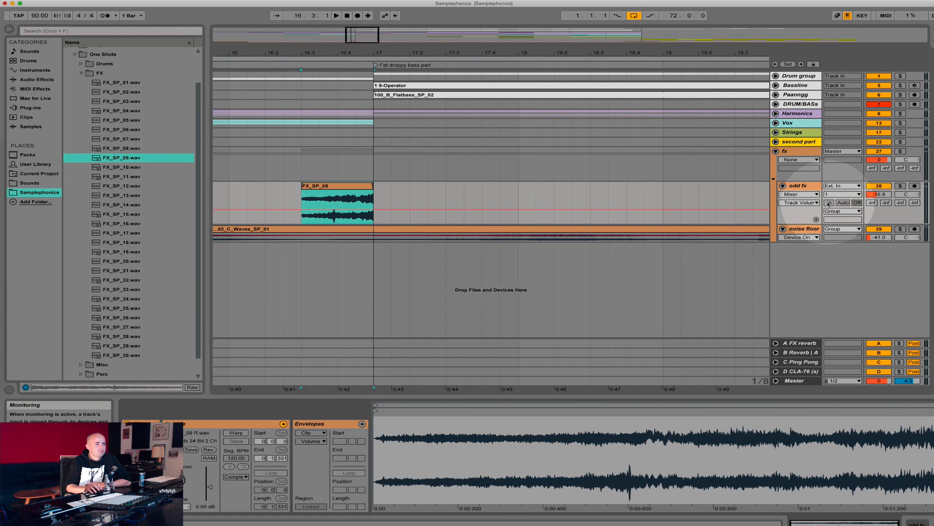
pyautogui.click(250, 66)
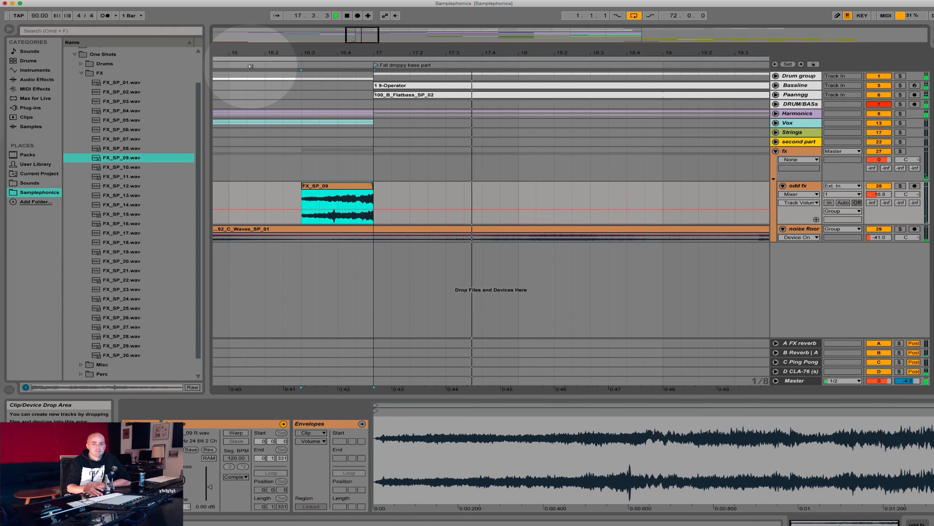
pyautogui.press('space')
# Step: Add FX_SP_11.wav across bar 17 on the odd fx track, show fades, and crossfade it with the reversed FX_SP_09 clip
pyautogui.moveTo(122, 176); pyautogui.dragTo(359, 194)
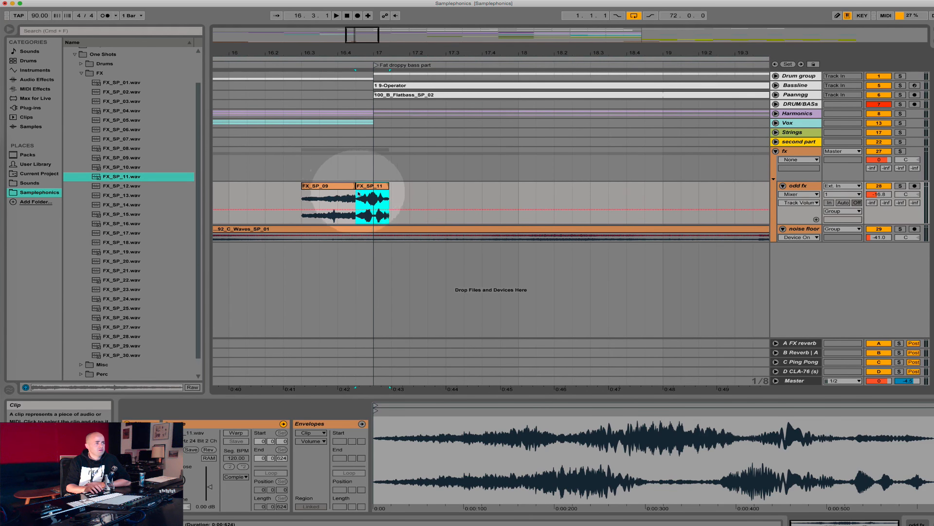
pyautogui.rightClick(364, 192)
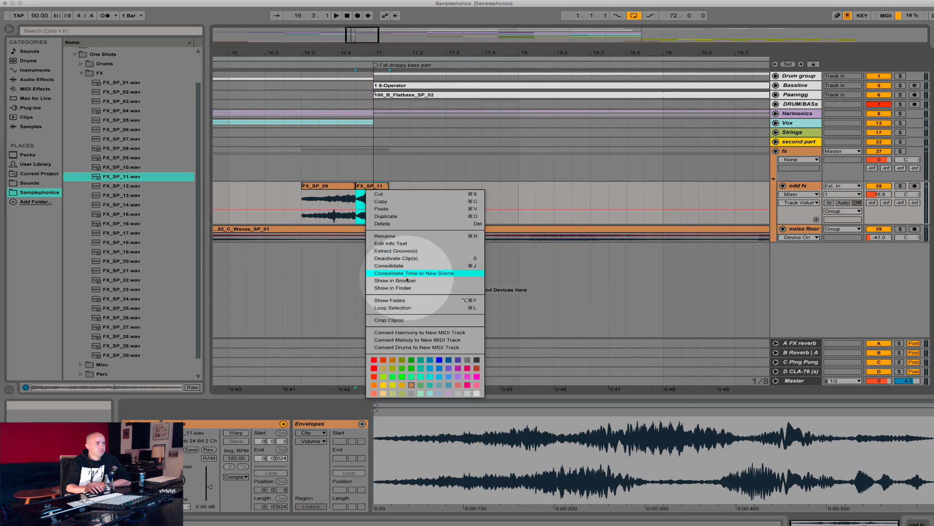
pyautogui.click(392, 301)
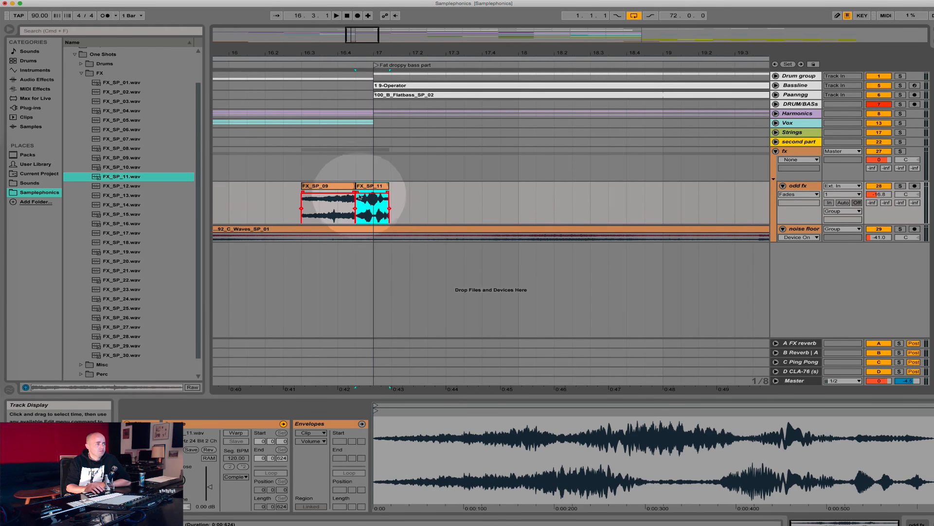
pyautogui.moveTo(357, 192); pyautogui.dragTo(376, 193)
# Step: Play the crossfaded effects from bar 16.3 into the Fat droppy bass part, and stop playback
pyautogui.click(296, 204)
pyautogui.press('space')
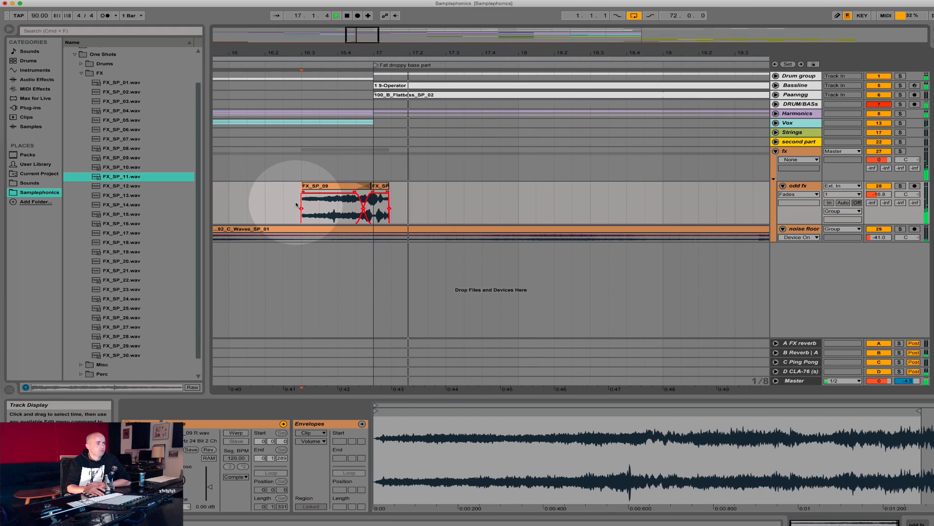
pyautogui.press('space')
# Step: Add FX_SP_12.wav at bar 17 on the odd fx track, and delete all three trial effect clips around the transition
pyautogui.moveTo(396, 188); pyautogui.dragTo(302, 193)
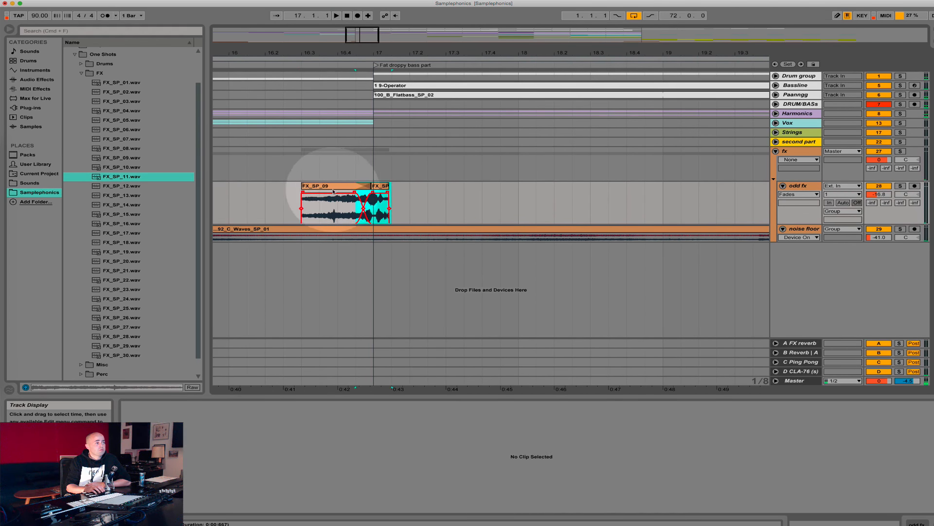
pyautogui.moveTo(117, 186); pyautogui.dragTo(294, 194)
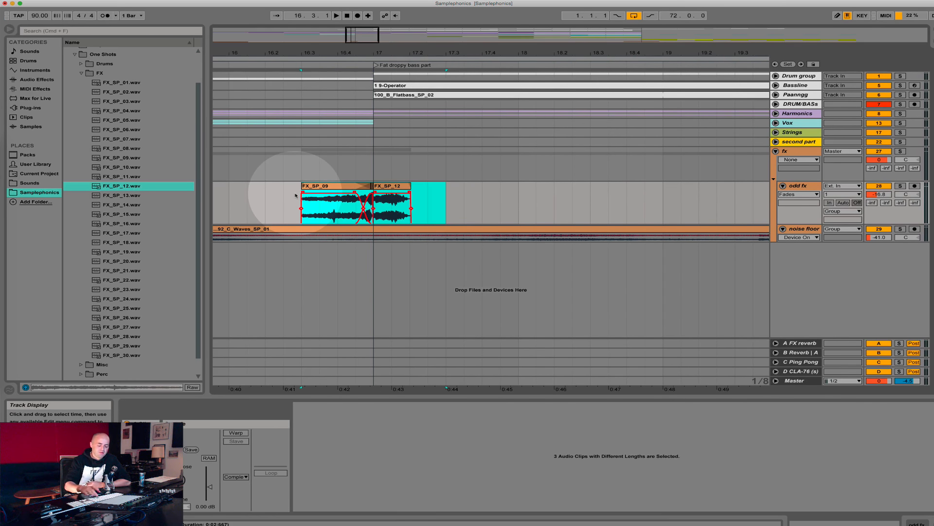
pyautogui.press('Delete')
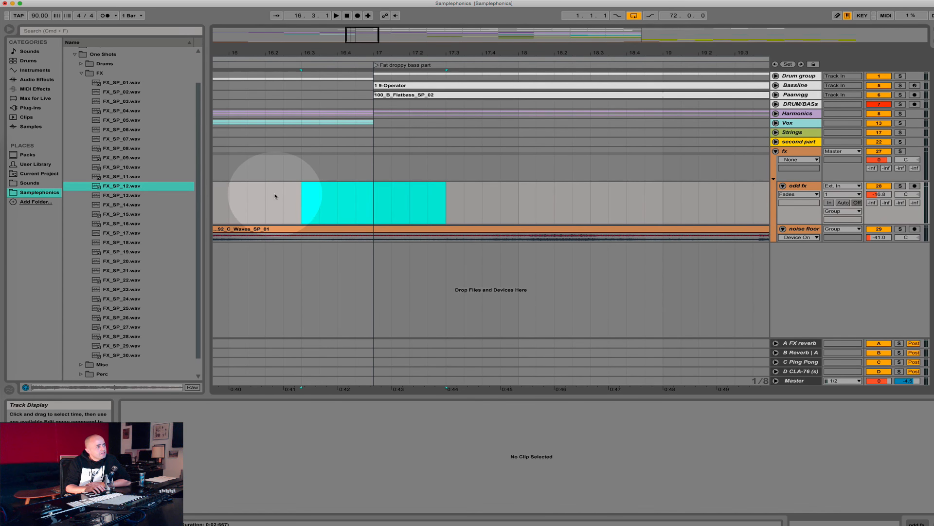
pyautogui.moveTo(284, 197); pyautogui.dragTo(464, 201)
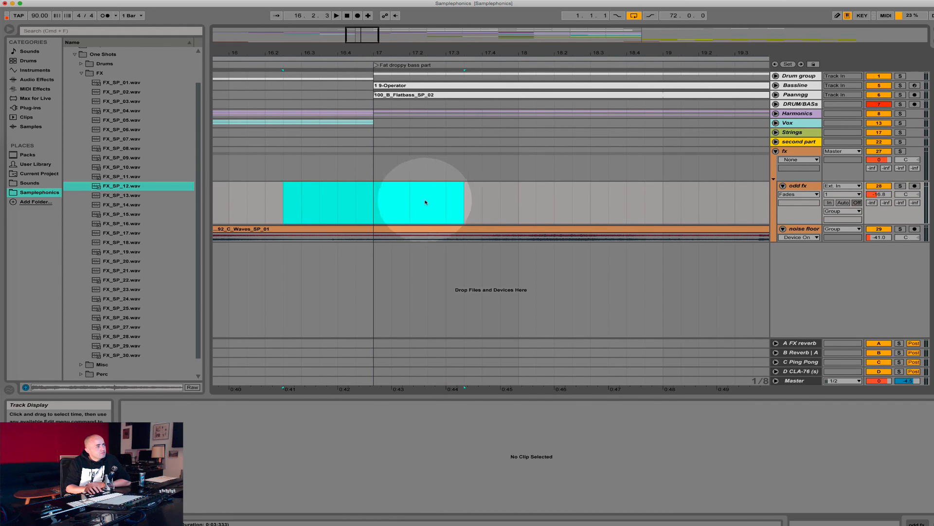
pyautogui.click(316, 202)
pyautogui.moveTo(302, 202); pyautogui.dragTo(519, 197)
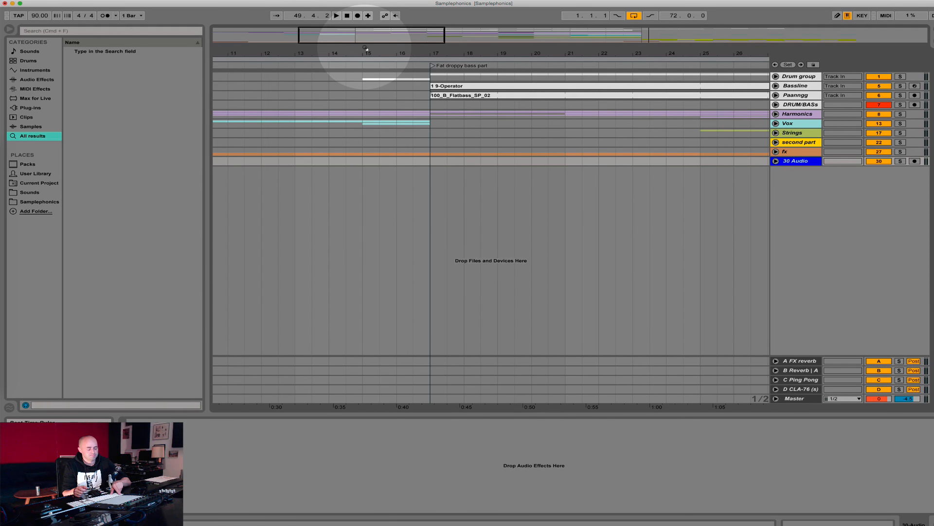
# Step: Set the arrangement loop to bars 41 to 49 using the second part track, and play the start of the loop
pyautogui.moveTo(366, 48); pyautogui.dragTo(501, 264)
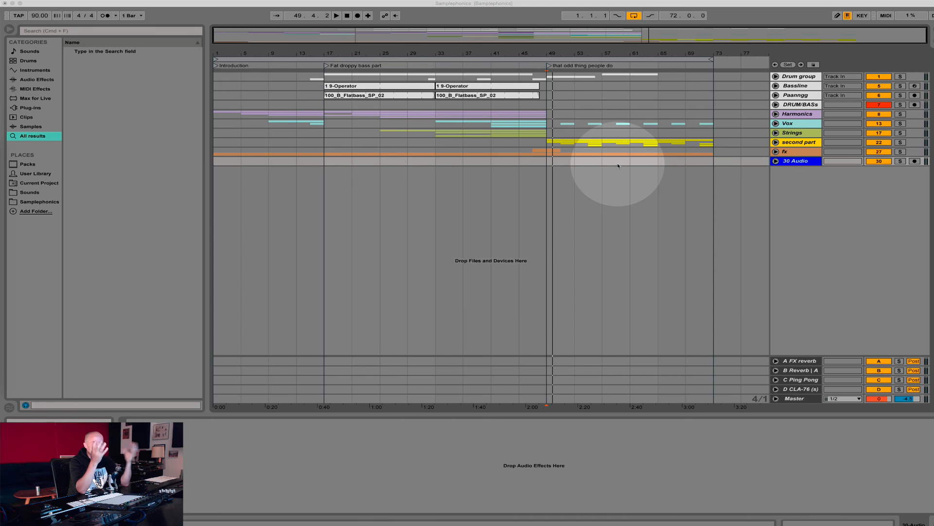
pyautogui.click(641, 299)
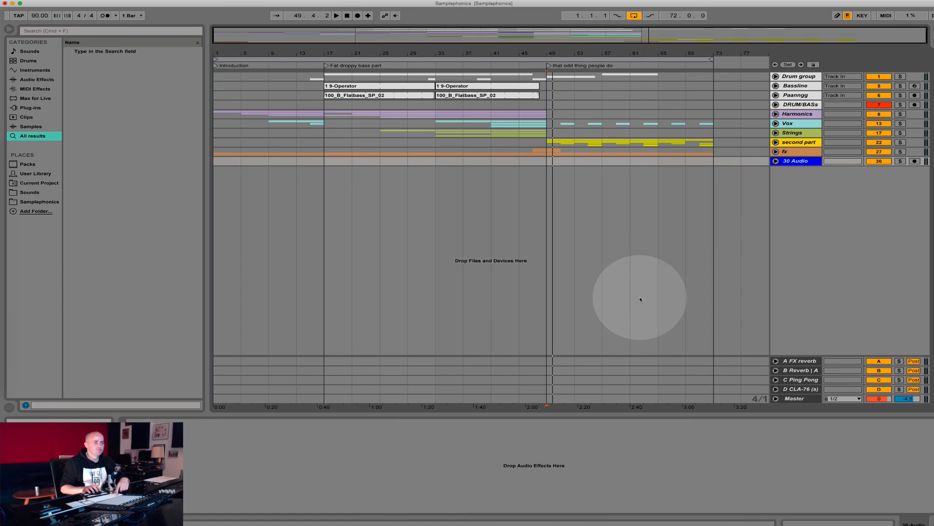
pyautogui.click(334, 70)
pyautogui.moveTo(491, 142); pyautogui.dragTo(540, 142)
pyautogui.press('super+l')
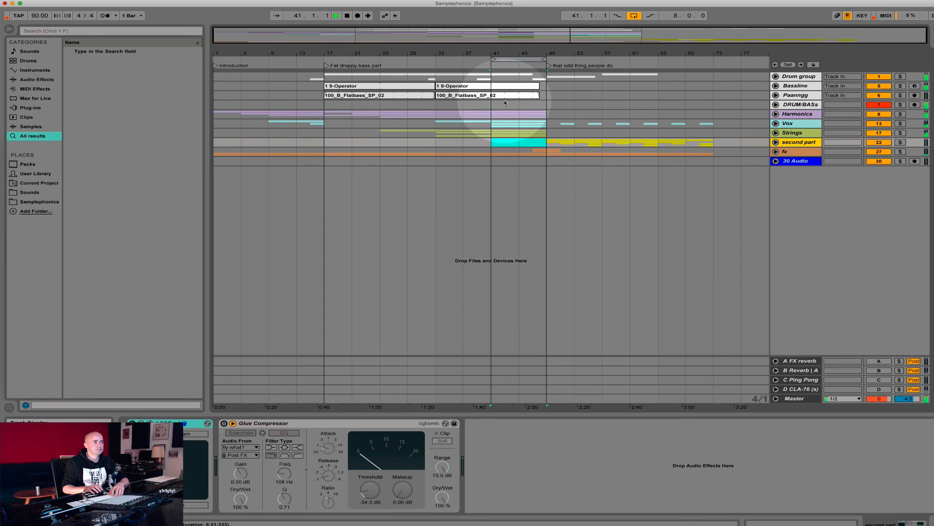
pyautogui.press('space')
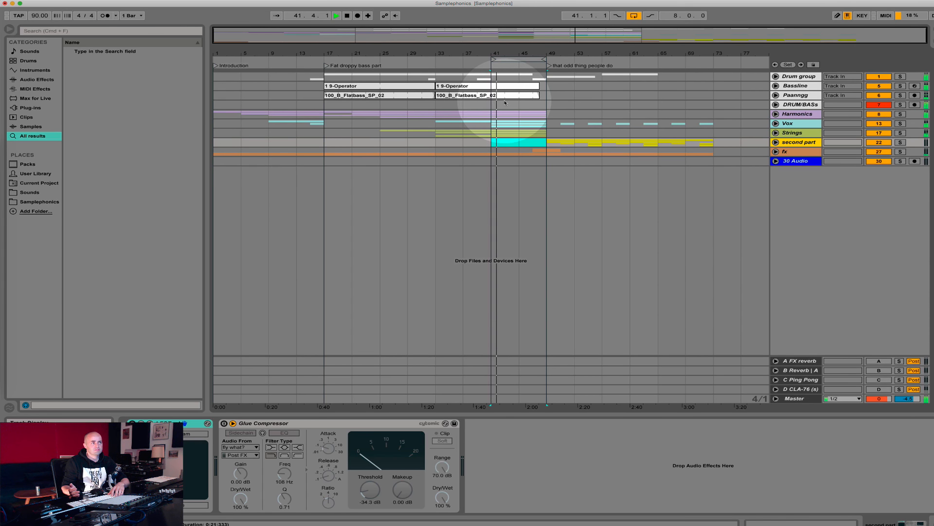
pyautogui.press('space')
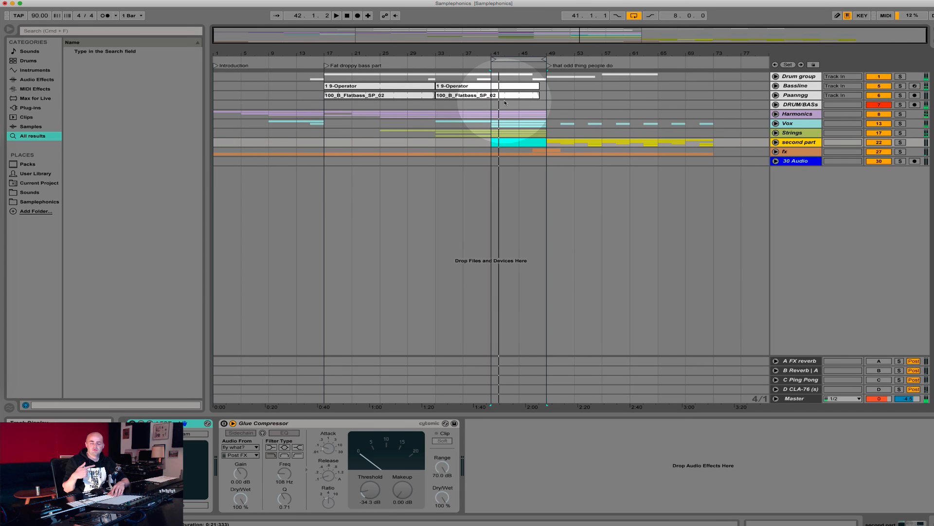
# Step: Check the tracks in Session View, return to Arrangement View, and replay the loop from bar 41
pyautogui.press('Tab')
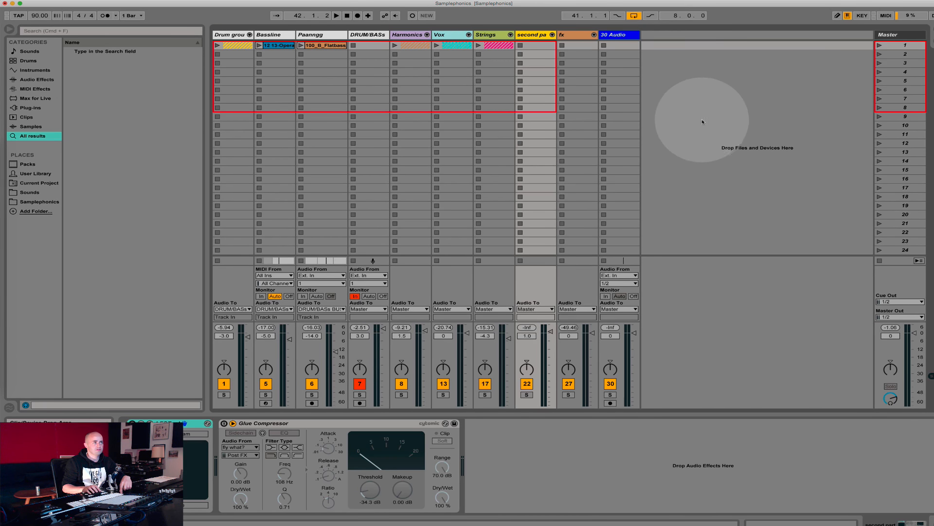
pyautogui.press('Tab')
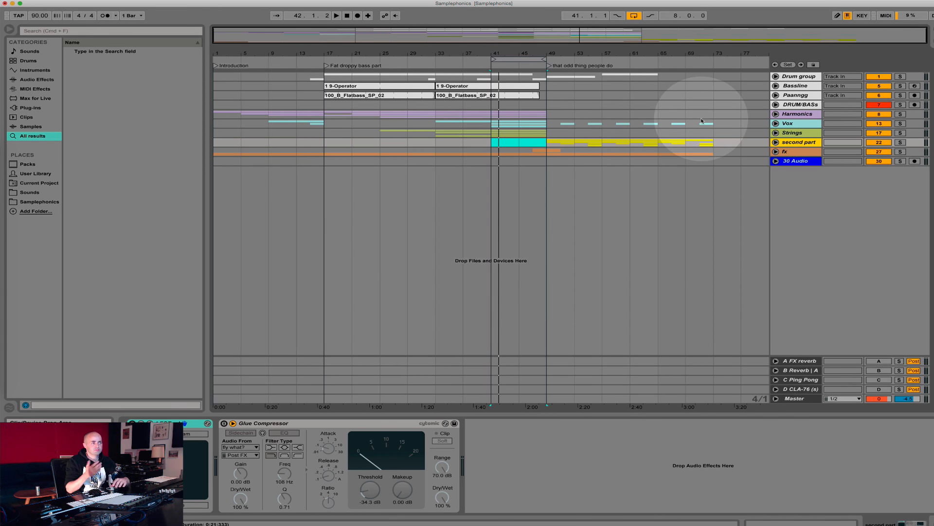
pyautogui.press('space')
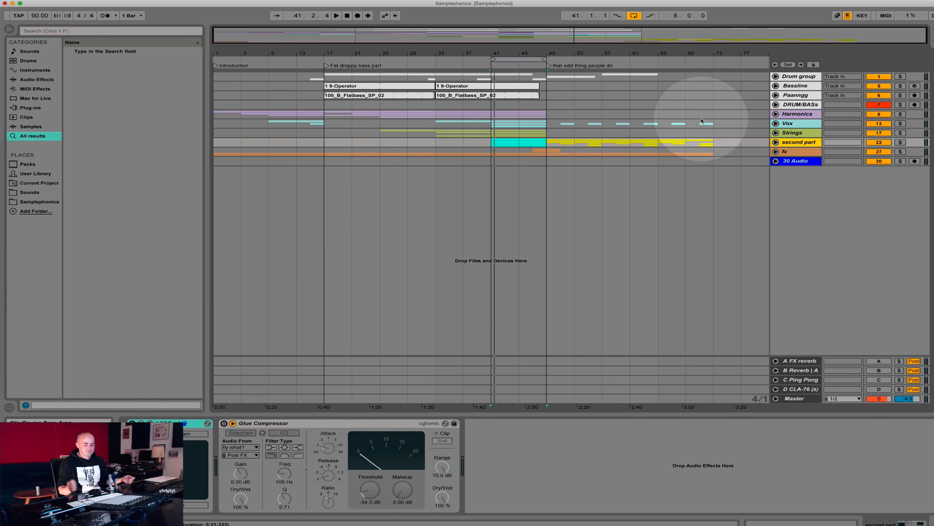
pyautogui.press('space')
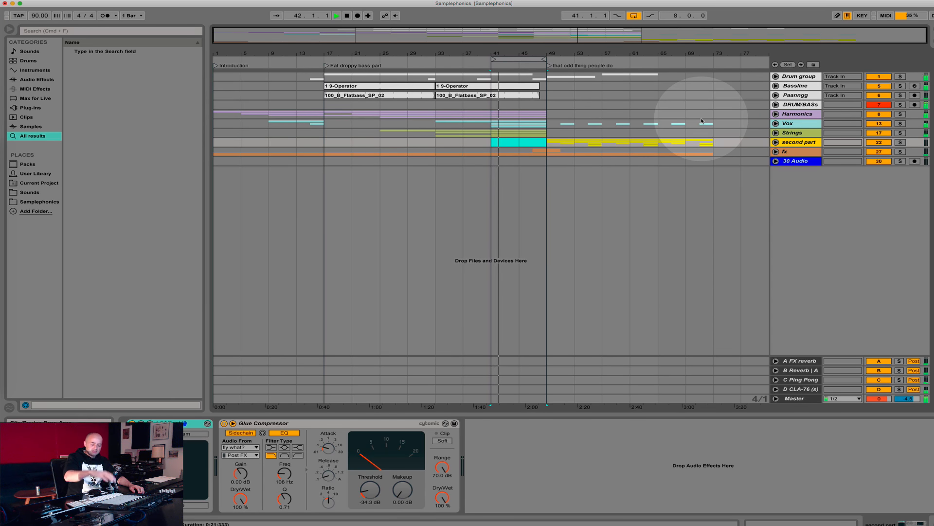
pyautogui.press('space')
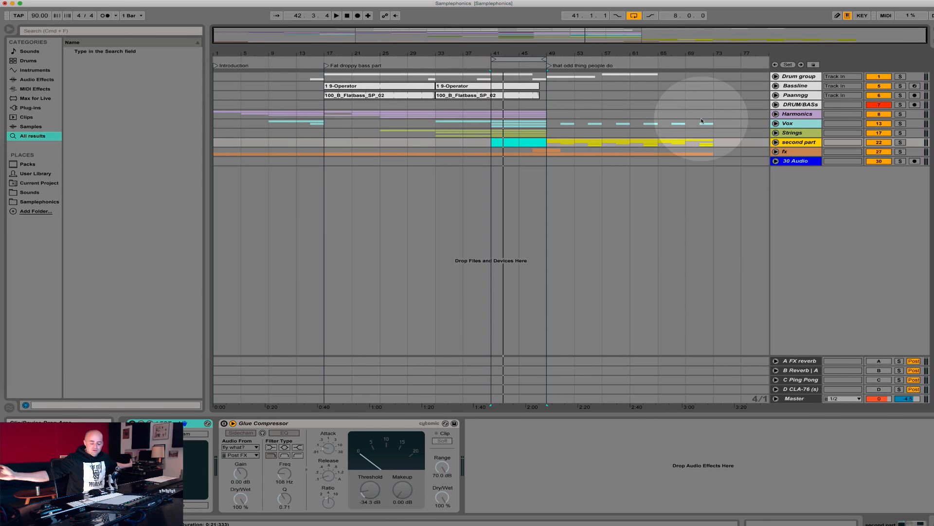
# Step: Play the looped section once more, stop it, and review the mixer levels in Session View before returning to Arrangement View
pyautogui.press('space')
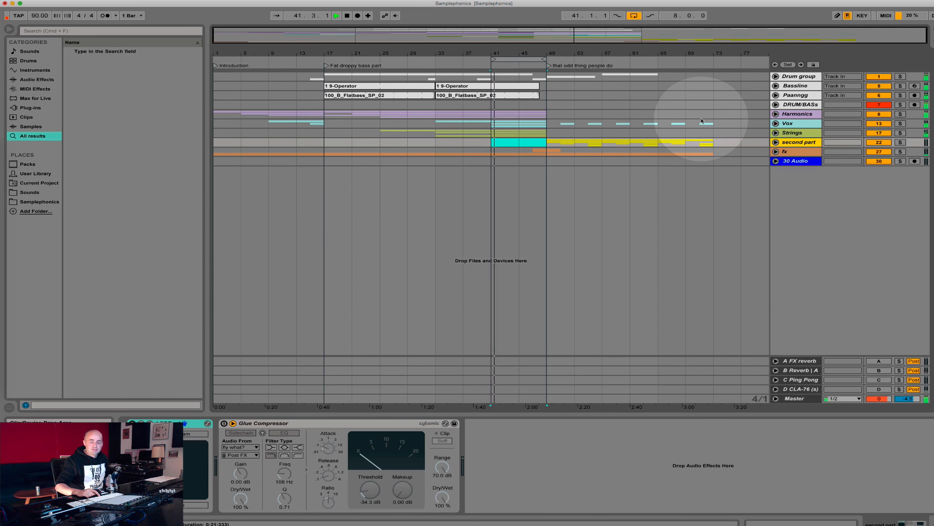
pyautogui.press('1')
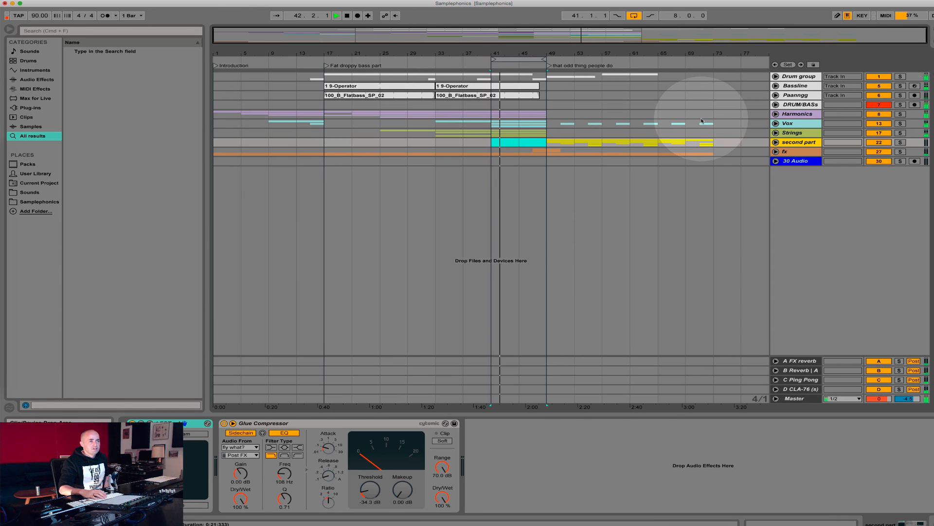
pyautogui.press('space')
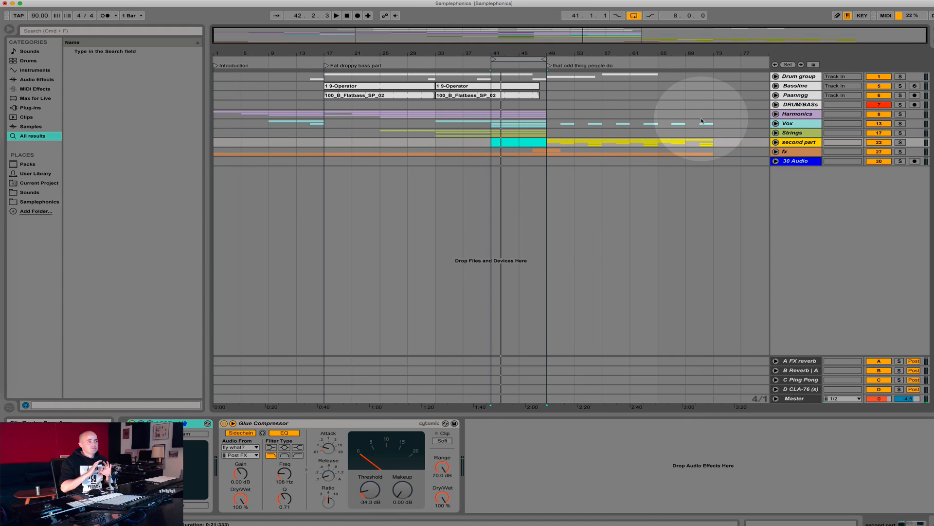
pyautogui.press('Tab')
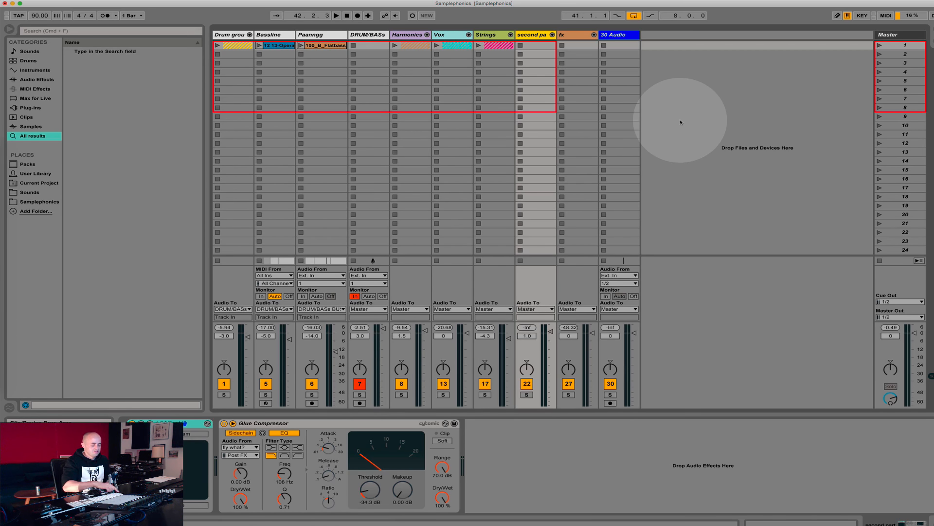
pyautogui.press('Tab')
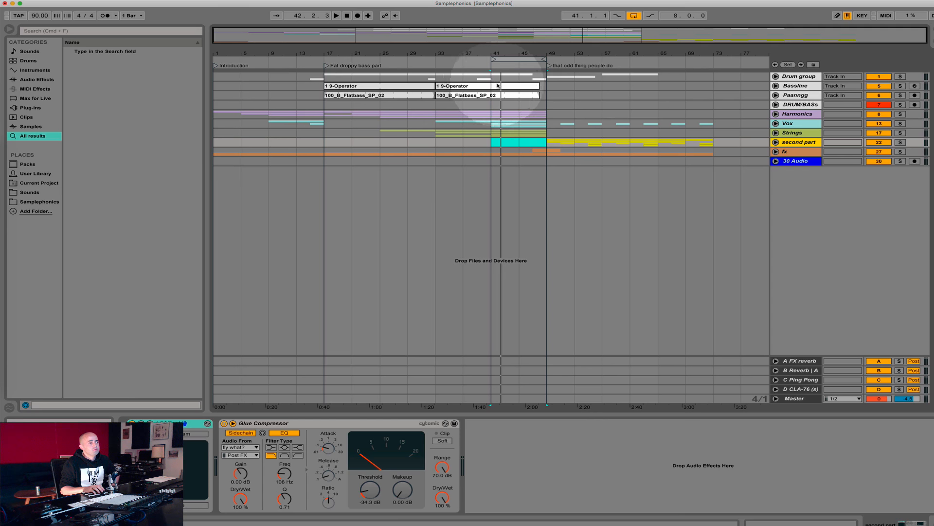
# Step: Select bars 41 to 49 from Drum group to Paanngg, and enlarge the Session View mixer for taller level meters
pyautogui.moveTo(491, 77); pyautogui.dragTo(545, 91)
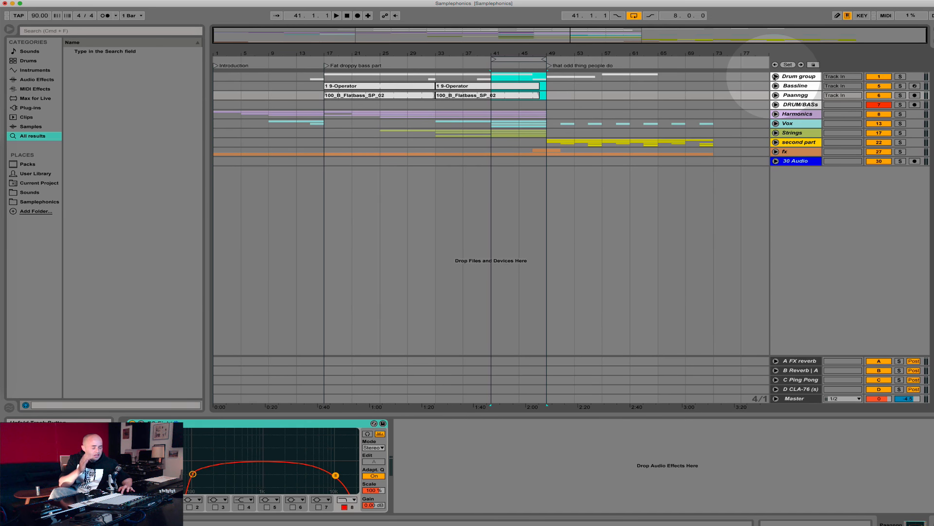
pyautogui.press('Tab')
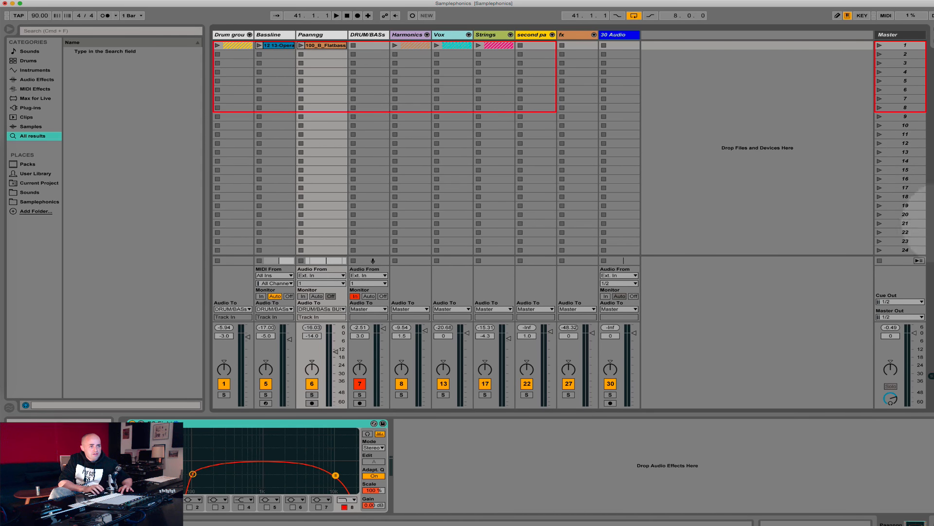
pyautogui.moveTo(901, 319); pyautogui.dragTo(895, 266)
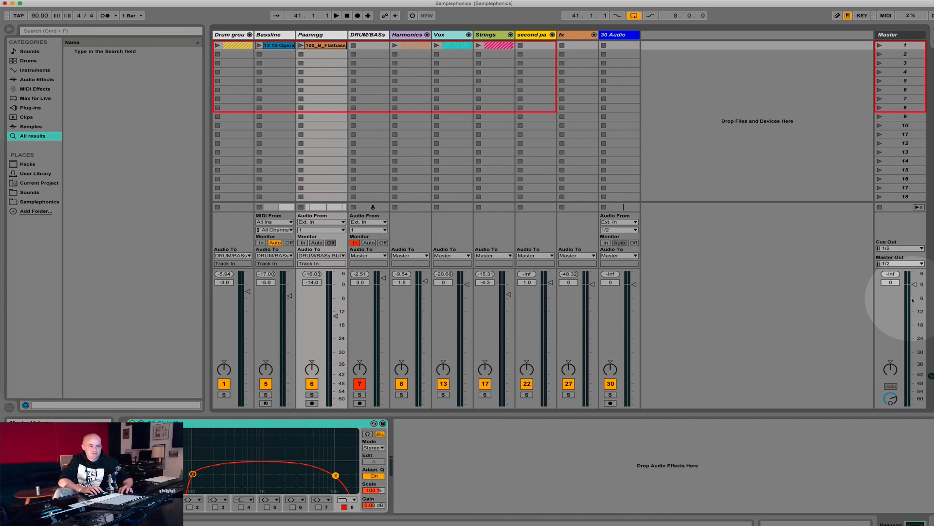
# Step: Unfold the Drum group in Arrangement View and switch off the EQ Eight on the soloed groove track
pyautogui.press('Tab')
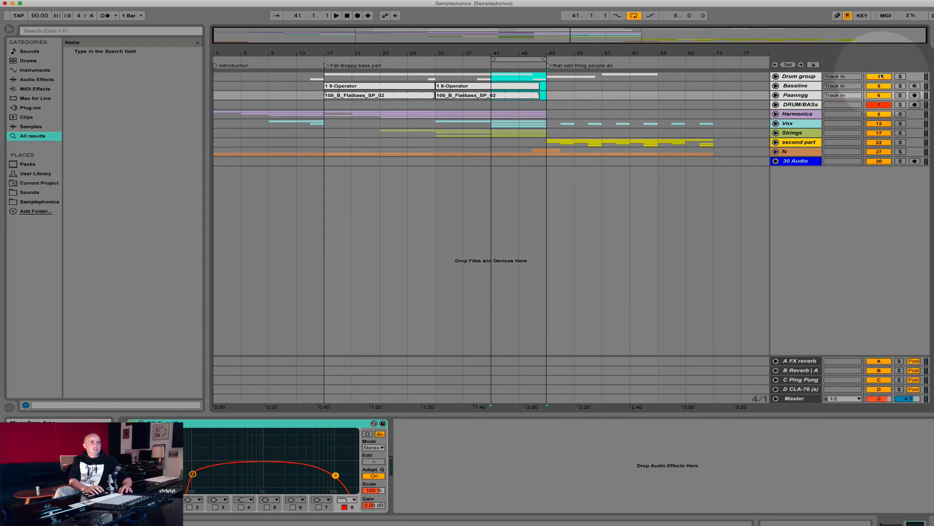
pyautogui.click(775, 76)
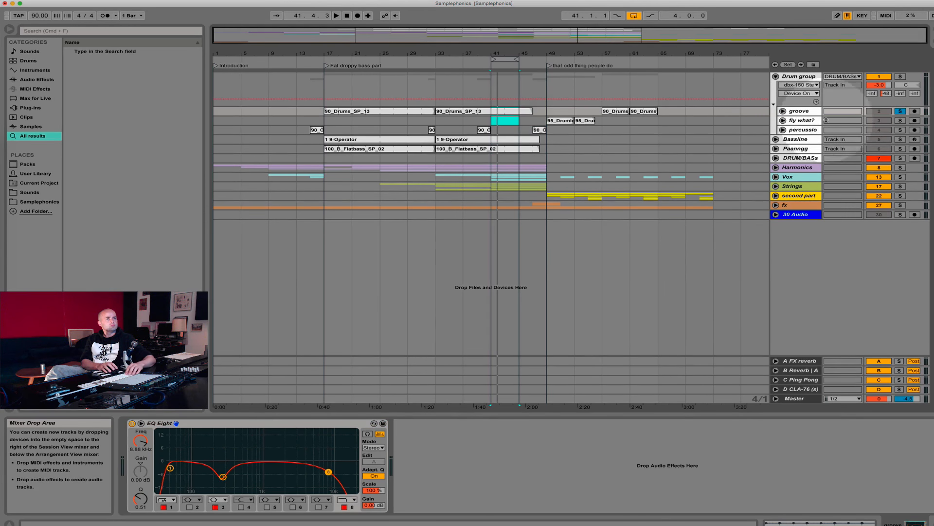
pyautogui.click(799, 111)
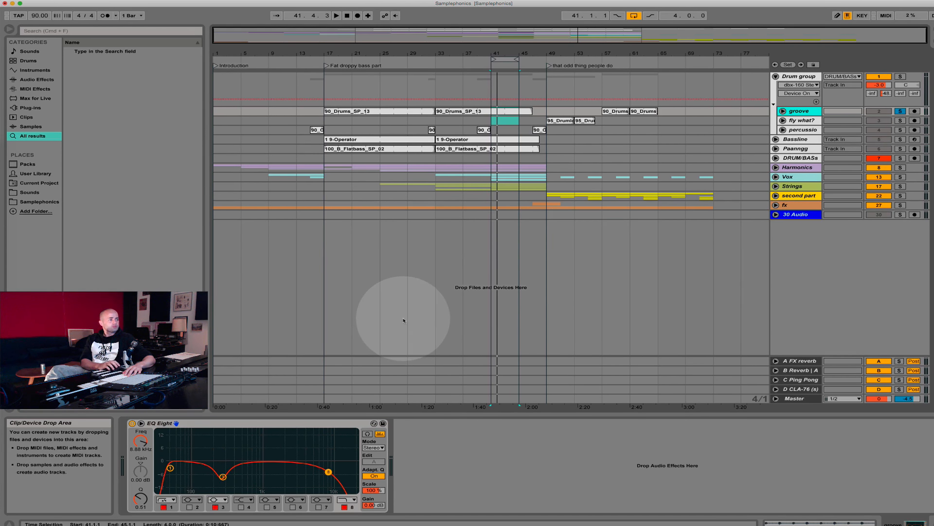
pyautogui.click(132, 423)
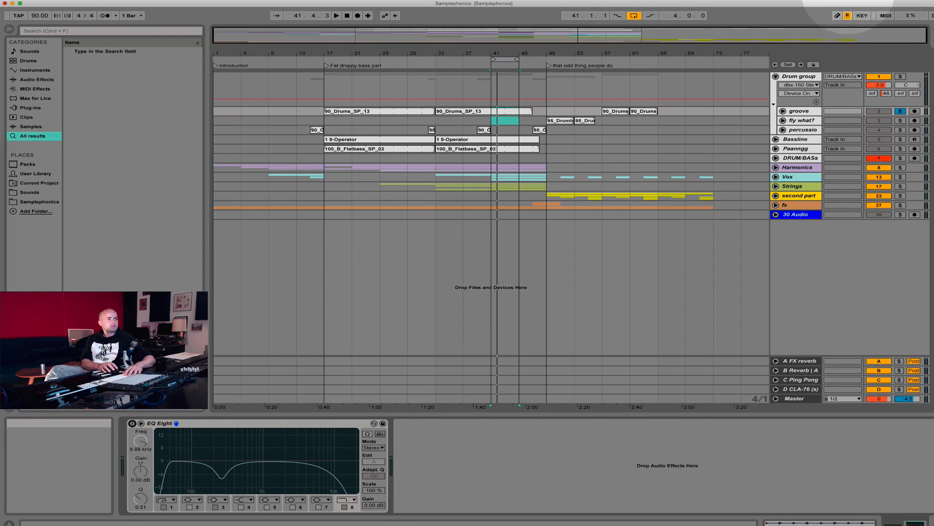
# Step: Check the devices on the Drum group and DRUM/BASs tracks, and unfold the groove track in the arrangement
pyautogui.click(810, 75)
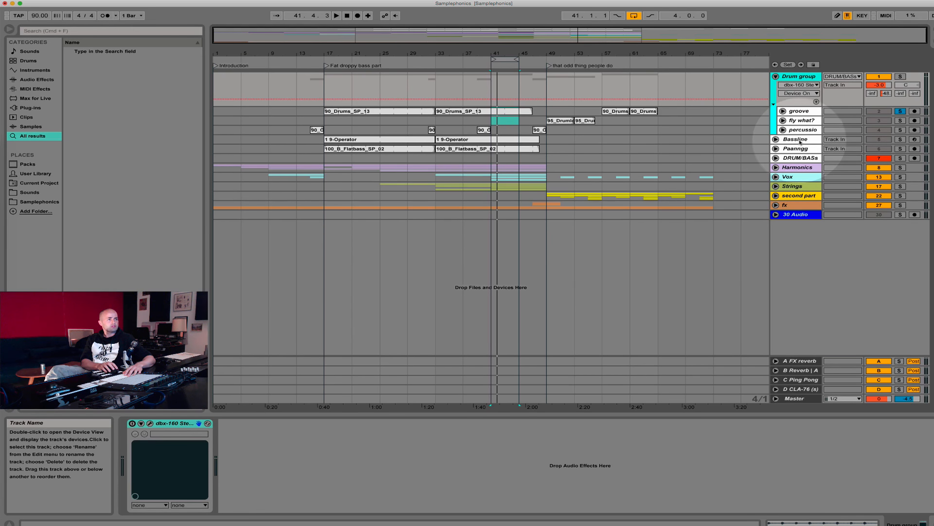
pyautogui.click(798, 158)
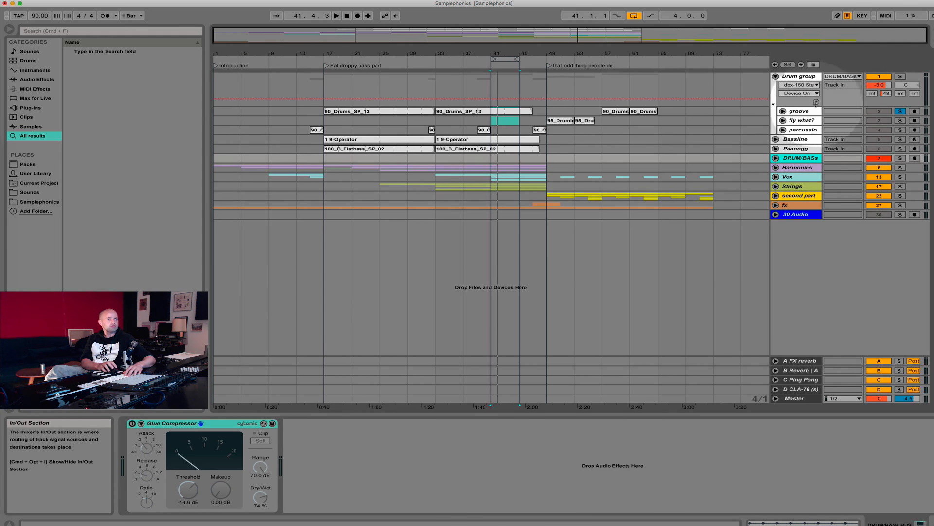
pyautogui.click(806, 112)
pyautogui.click(783, 111)
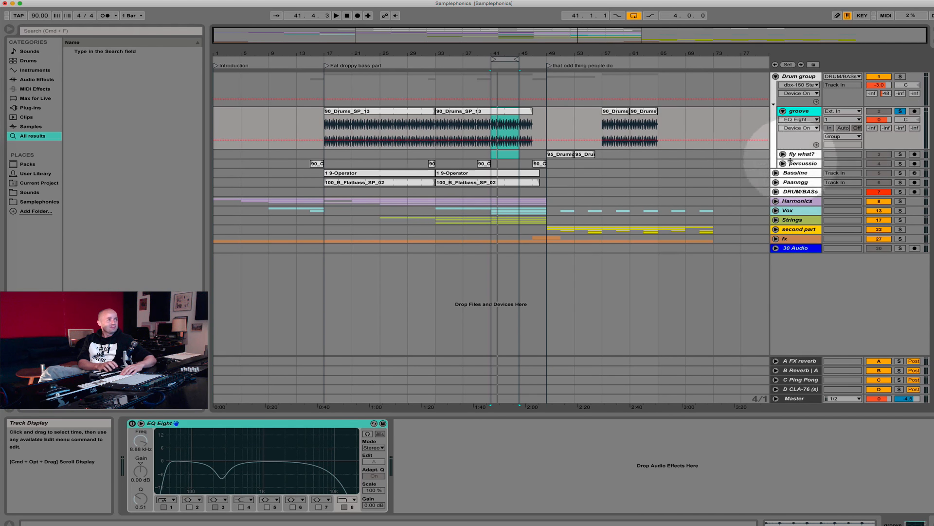
# Step: Play the soloed groove loop from bar 41, check its levels in the Session View mixer, and stop playback
pyautogui.click(499, 127)
pyautogui.press('space')
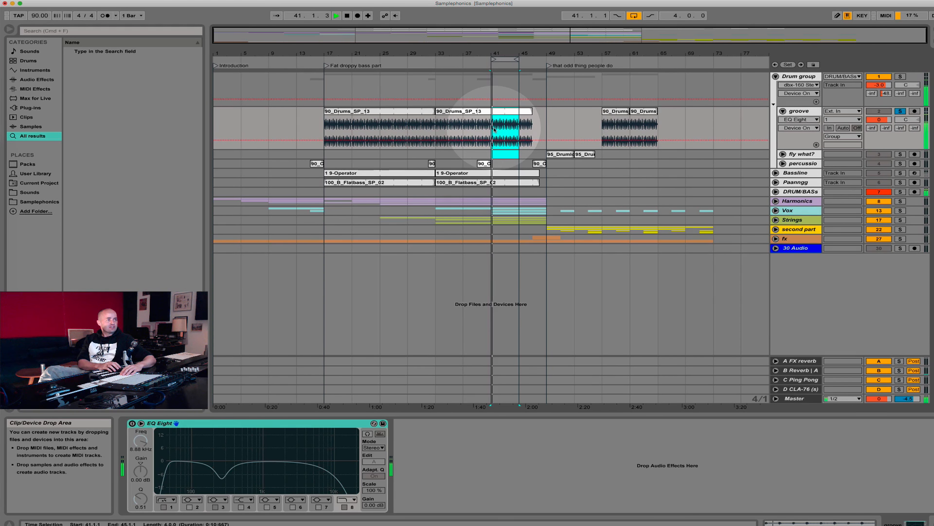
pyautogui.press('Tab')
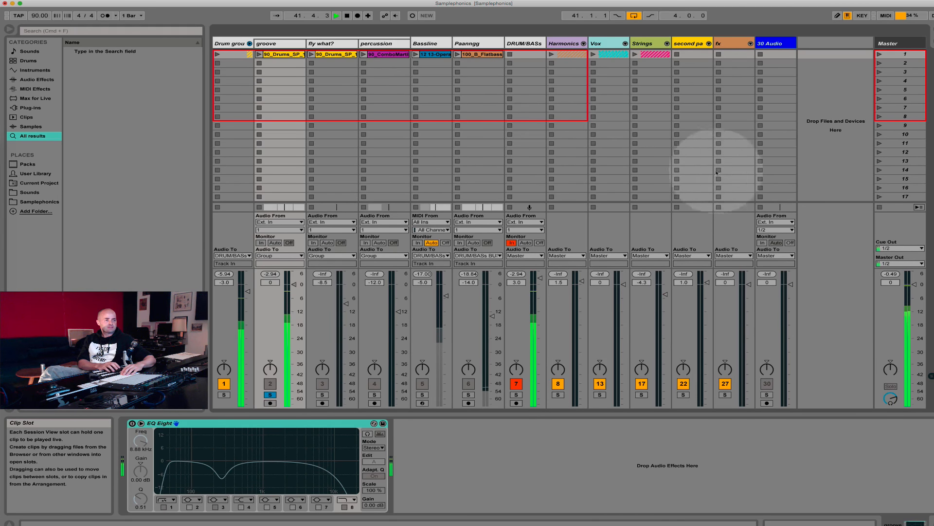
pyautogui.press('space')
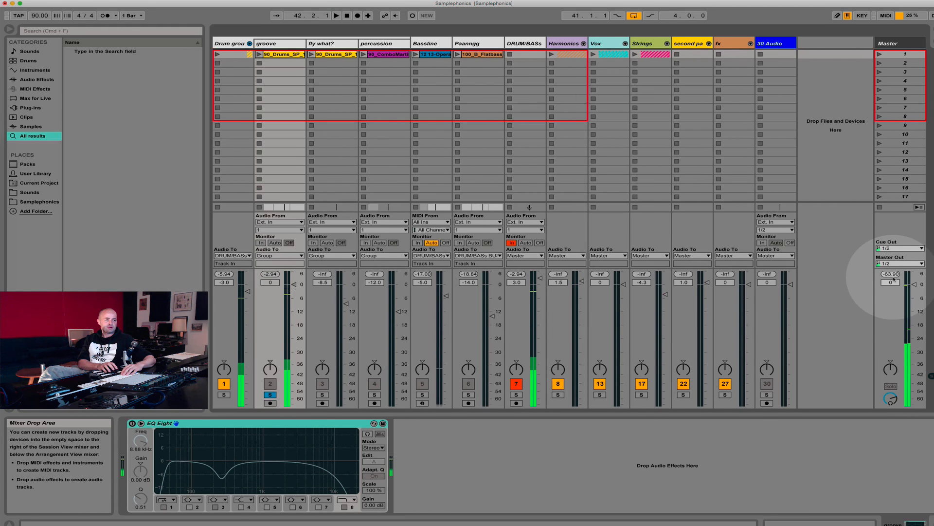
# Step: Search the browser for Utility and add it to the Master track with its width at 0%
pyautogui.click(46, 33)
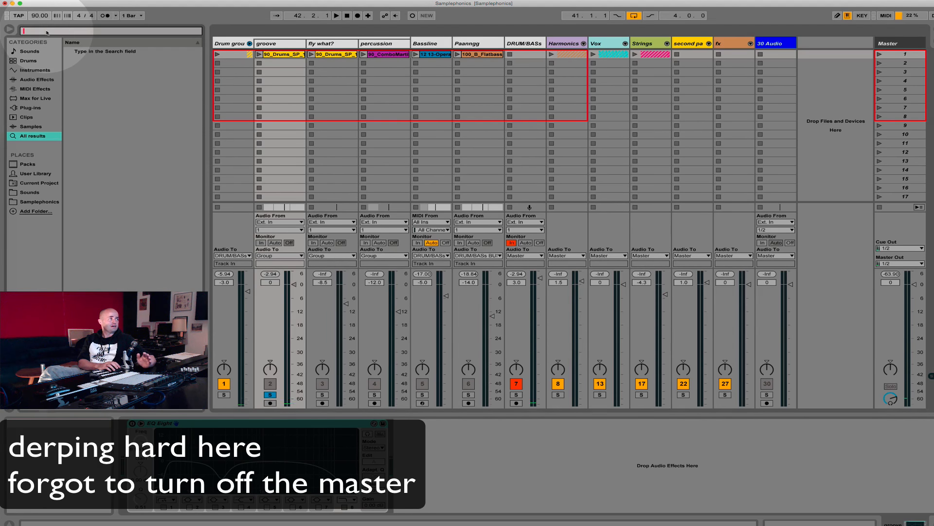
pyautogui.write('utili')
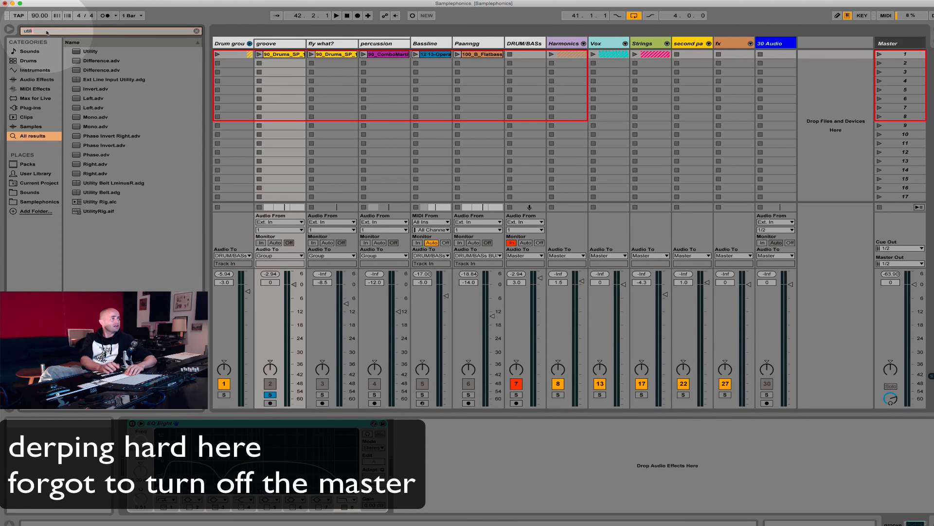
pyautogui.click(98, 51)
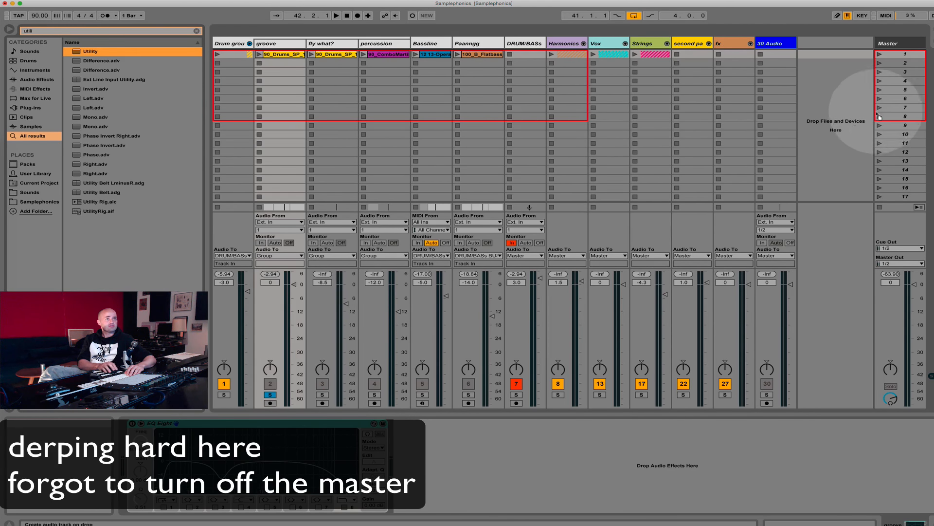
pyautogui.moveTo(875, 104); pyautogui.dragTo(170, 53)
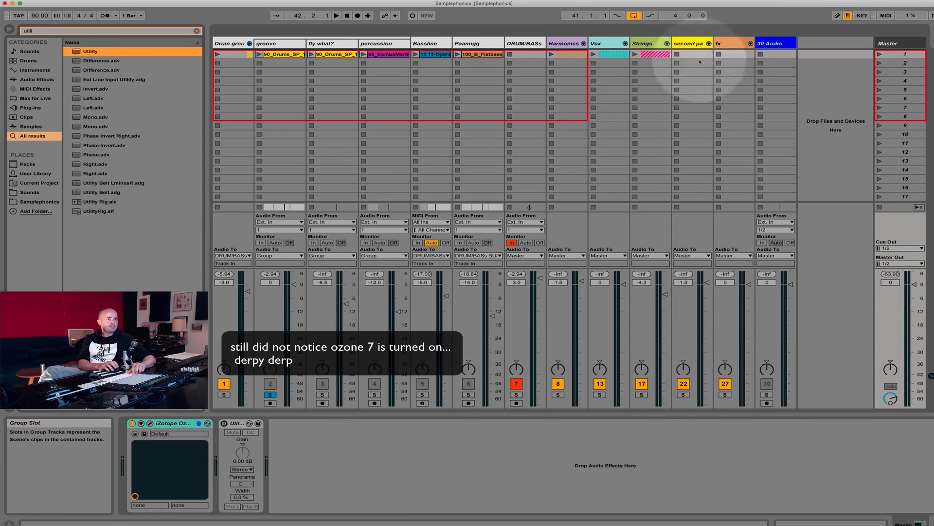
# Step: Map the on/off switch of the Master track's 0% width Utility to computer key 4
pyautogui.click(862, 16)
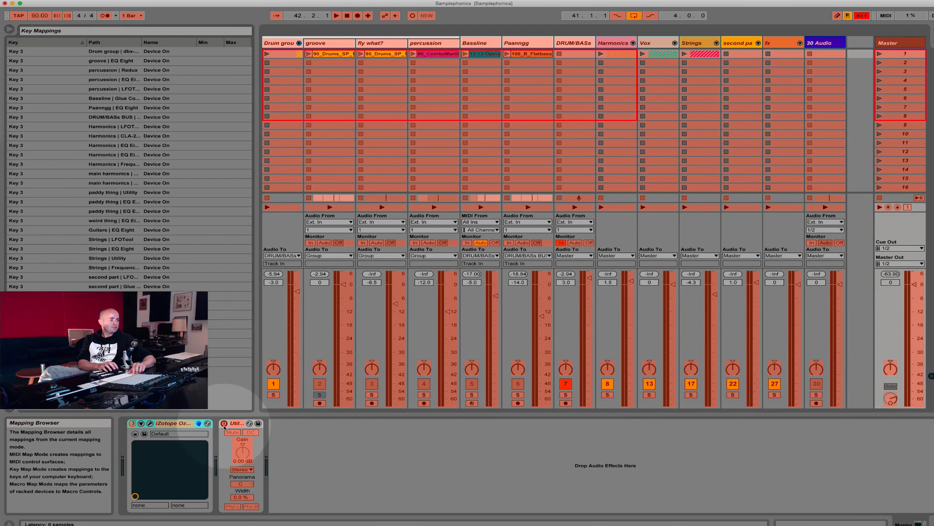
pyautogui.click(219, 443)
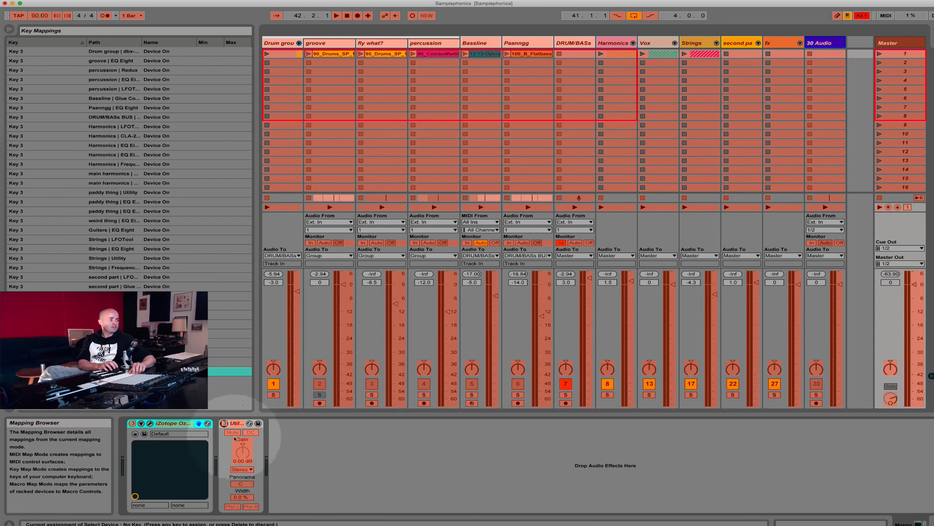
pyautogui.press('4')
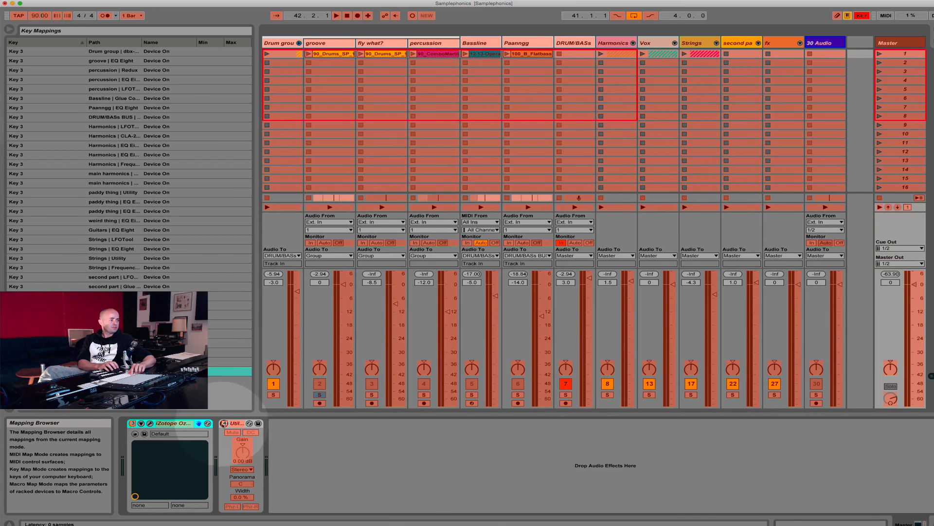
pyautogui.click(326, 361)
pyautogui.click(862, 15)
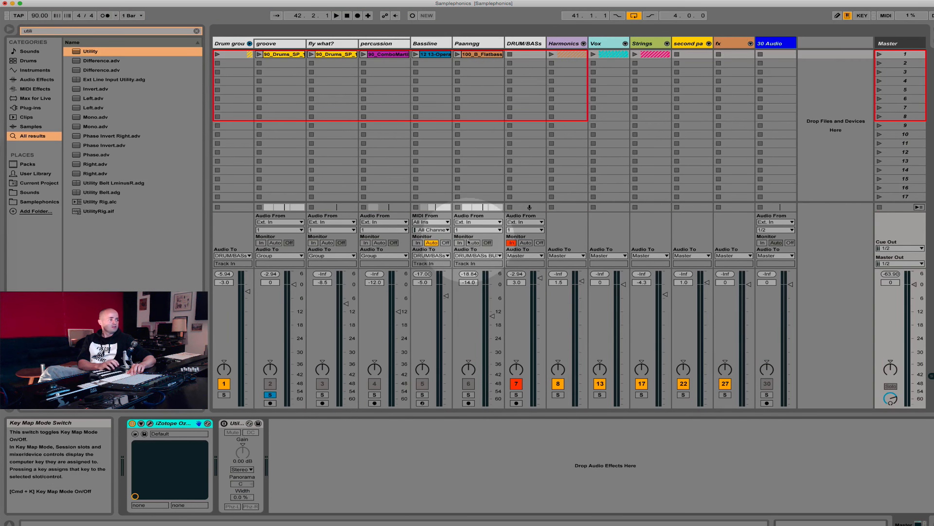
# Step: Add a second Utility at the end of the Master chain and map its on/off switch to computer key 5
pyautogui.moveTo(89, 51); pyautogui.dragTo(287, 423)
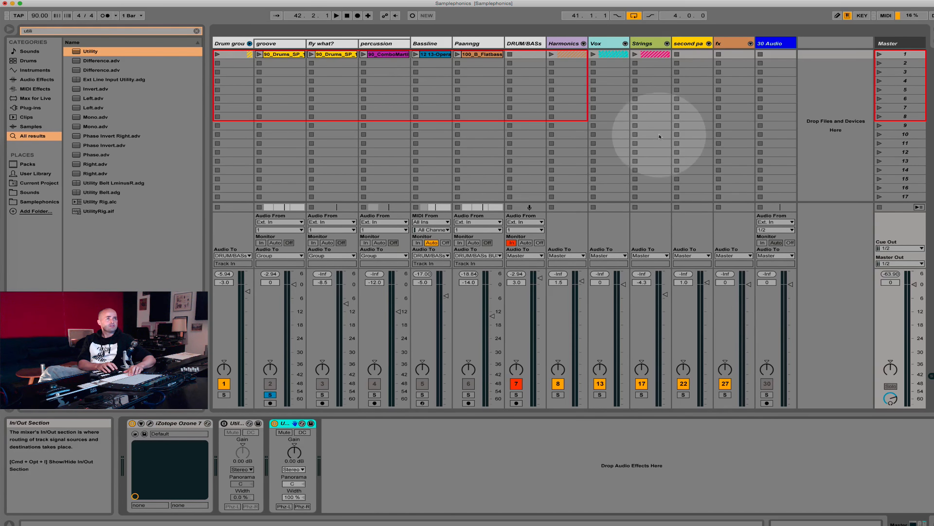
pyautogui.click(861, 16)
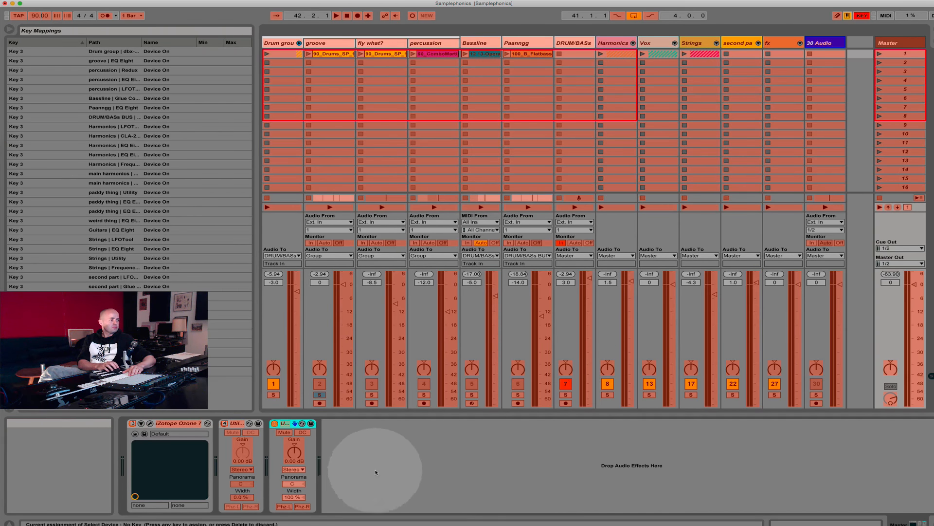
pyautogui.click(274, 424)
pyautogui.press('5')
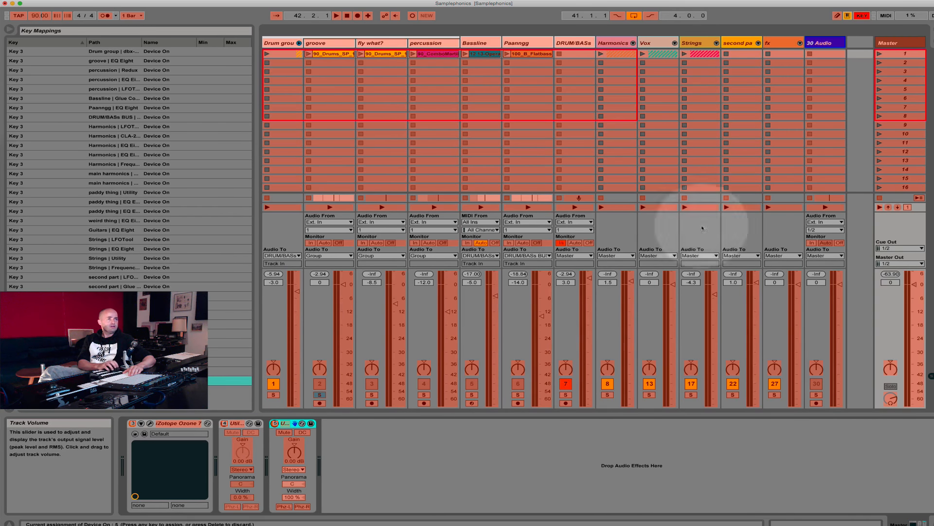
pyautogui.click(862, 16)
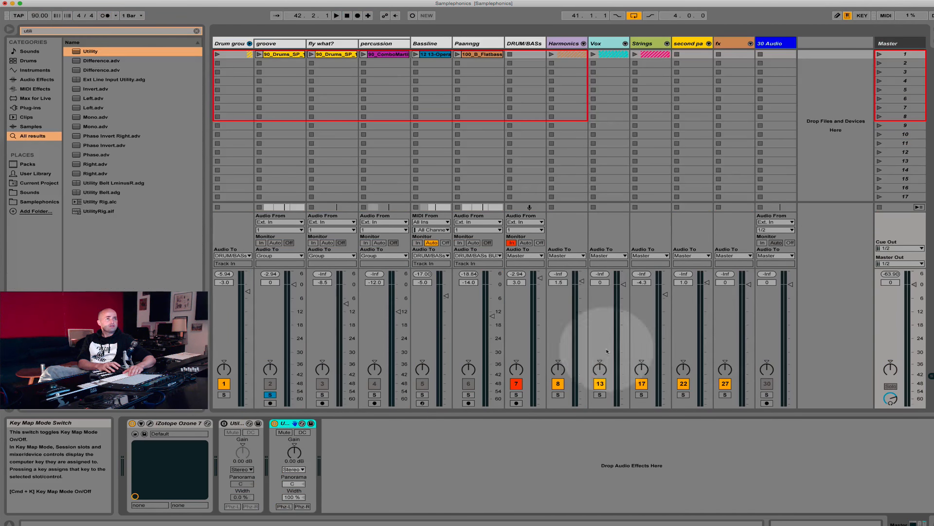
# Step: Set the second Master Utility's width to 200% and try out its on/off key mapping
pyautogui.moveTo(294, 497); pyautogui.dragTo(293, 492)
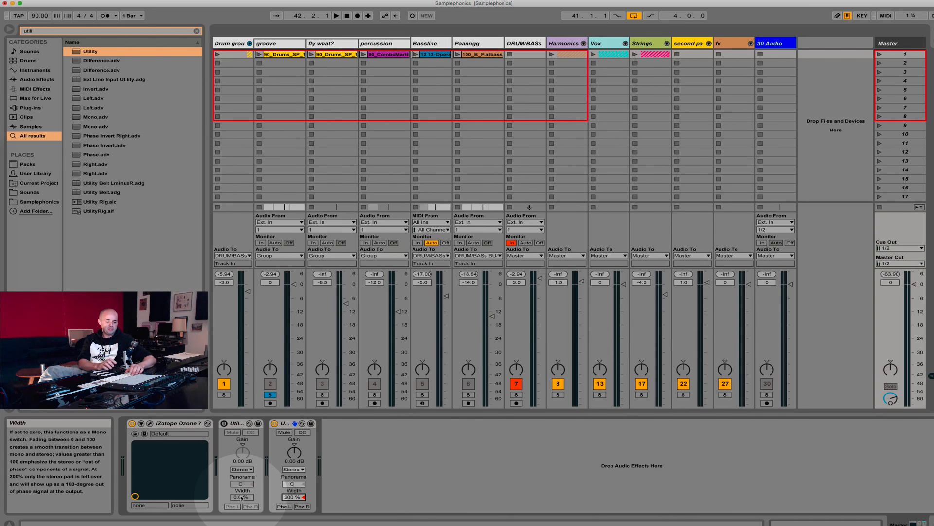
pyautogui.moveTo(290, 496); pyautogui.dragTo(292, 493)
pyautogui.press('0')
pyautogui.press('0')
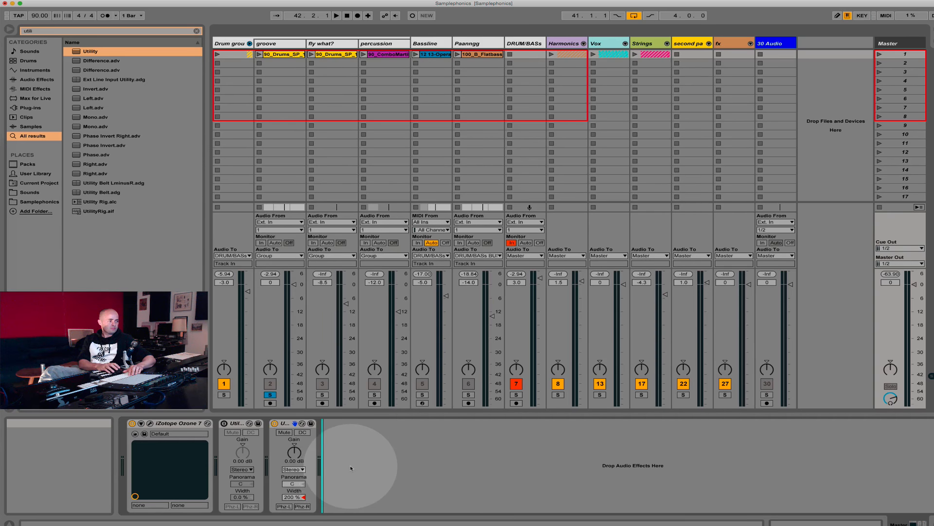
pyautogui.press('0')
pyautogui.press('0')
pyautogui.press('0')
# Step: Toggle the 0% and 200% width Utilities on and off in different combinations, and leave both switched off
pyautogui.click(234, 425)
pyautogui.press('0')
pyautogui.press('0')
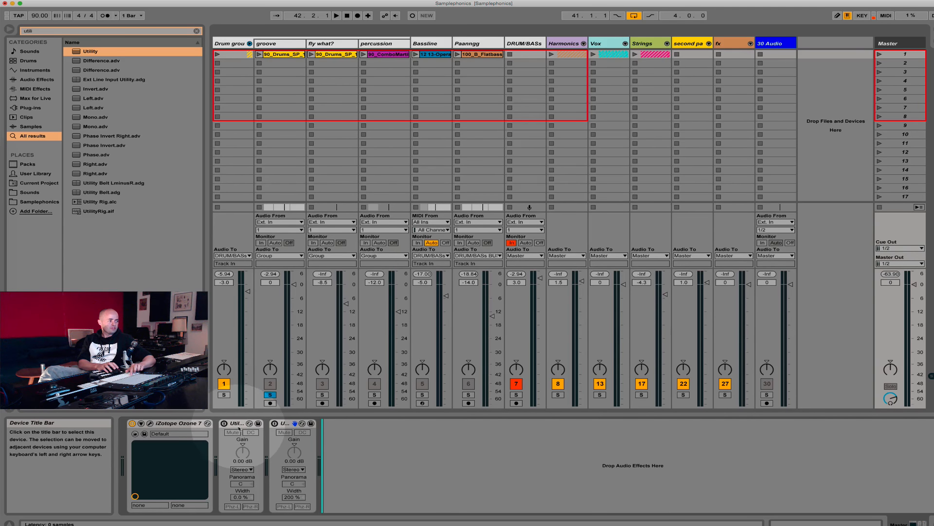
pyautogui.press('0')
pyautogui.press('0')
pyautogui.press('0')
pyautogui.press('0')
pyautogui.press('0')
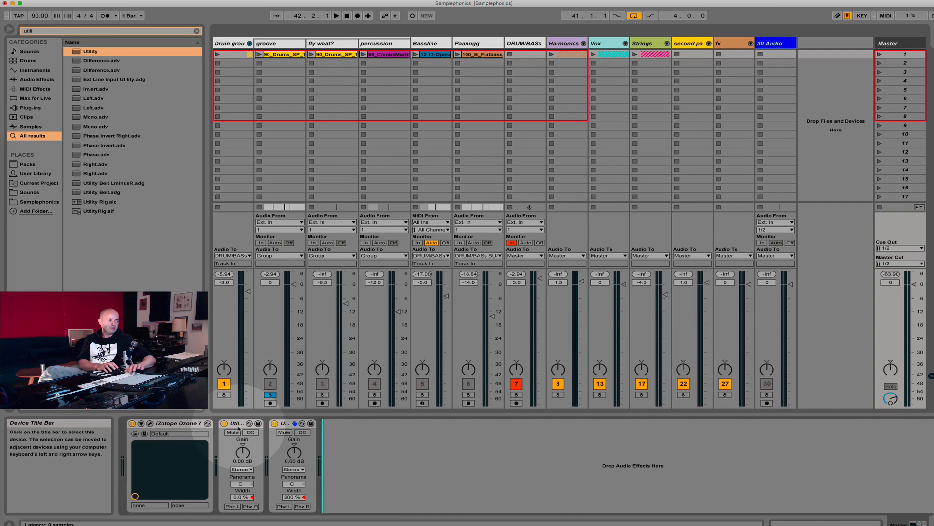
pyautogui.press('0')
pyautogui.press('0')
pyautogui.press('0')
pyautogui.press('0')
pyautogui.press('0')
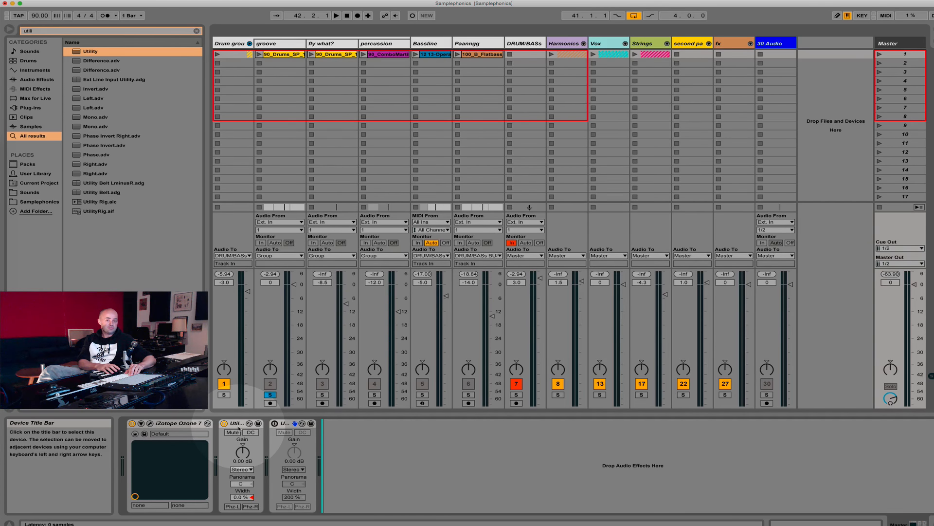
pyautogui.click(238, 428)
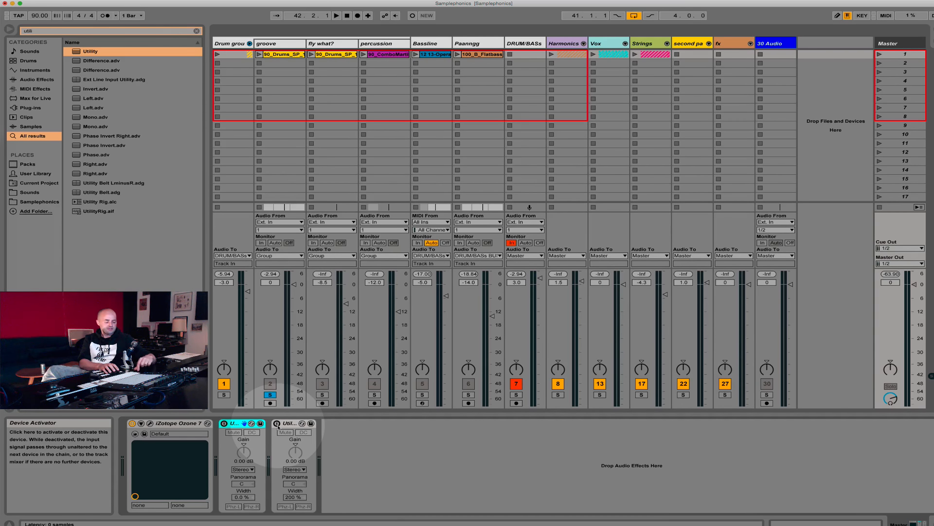
# Step: Select the groove track in Arrangement View, play the loop briefly, stop, and check its peak levels in Session View
pyautogui.press('Tab')
pyautogui.click(811, 111)
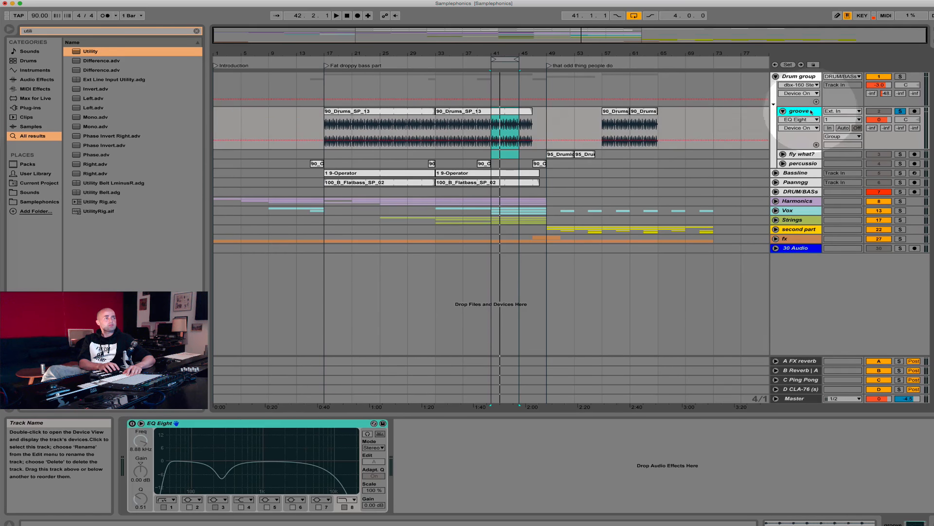
pyautogui.press('space')
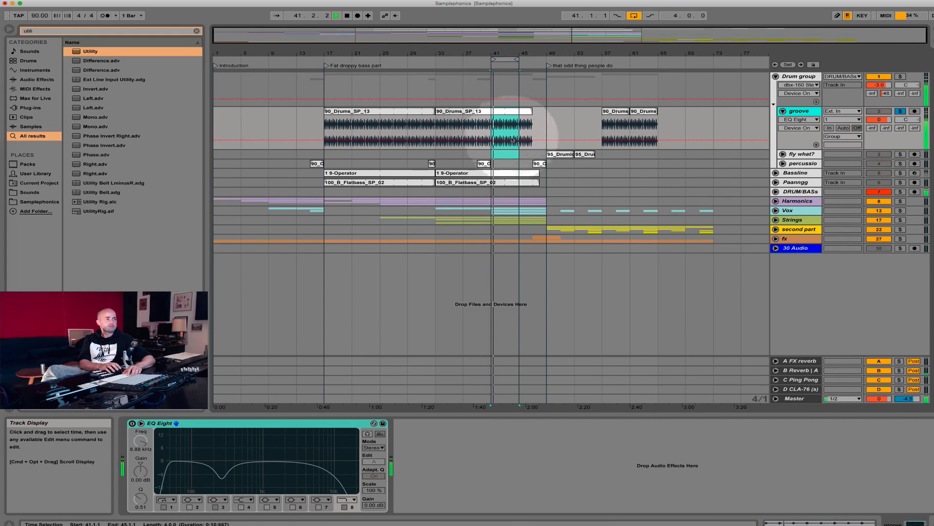
pyautogui.press('space')
pyautogui.press('Tab')
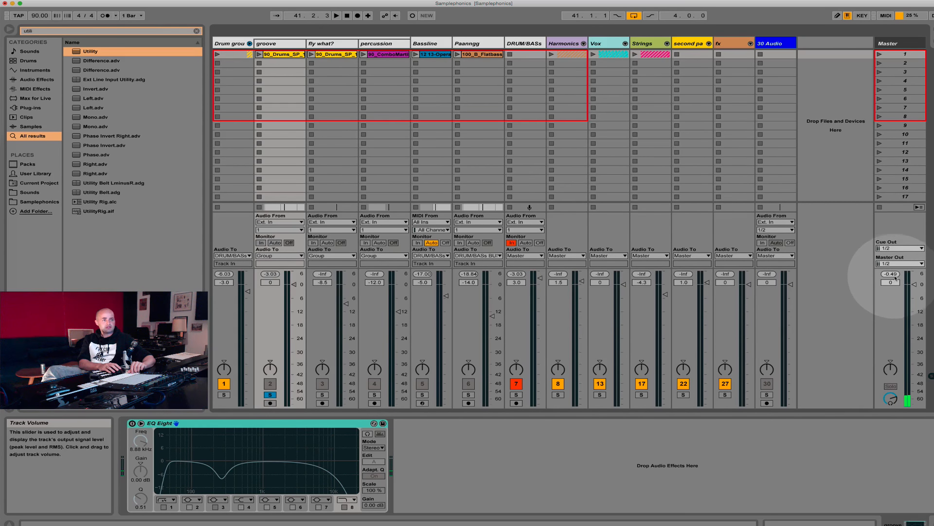
# Step: Set the groove track's volume to -6 dB in Arrangement View
pyautogui.press('Tab')
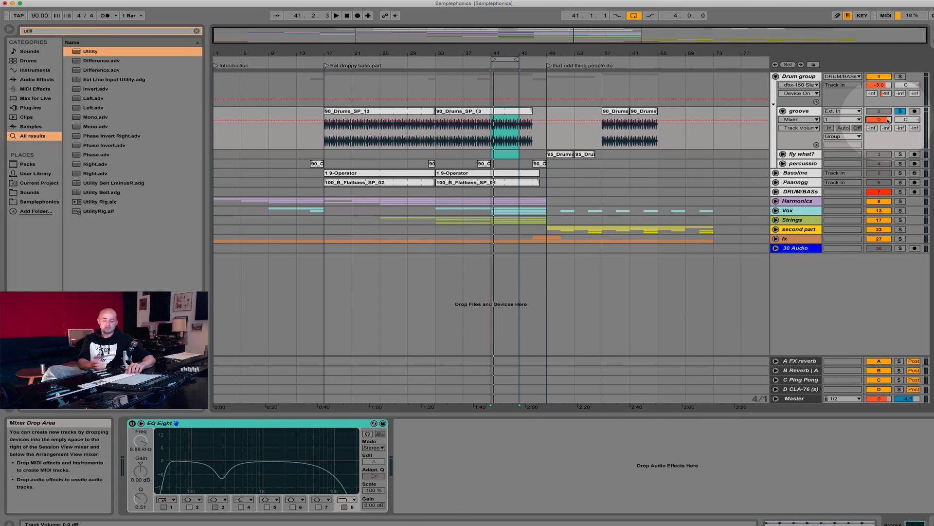
pyautogui.write('-6')
pyautogui.press('Return')
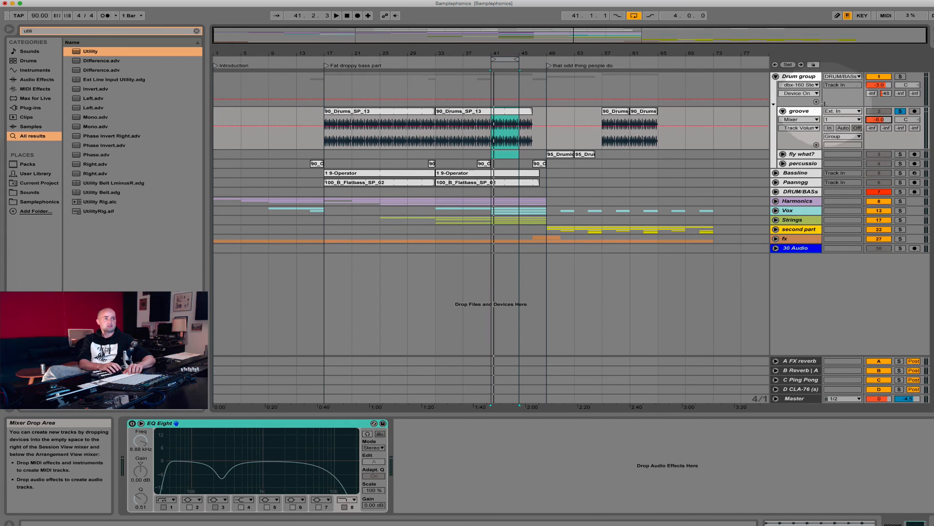
# Step: Play the loop, check the Master level in Session View, select the DRUM/BASs track, and return to Arrangement View
pyautogui.press('space')
pyautogui.press('Tab')
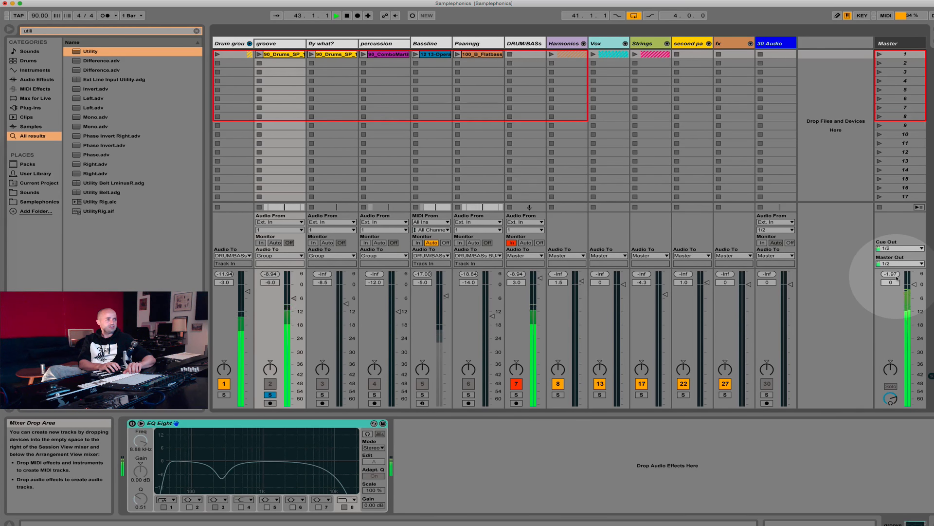
pyautogui.click(519, 50)
pyautogui.press('Tab')
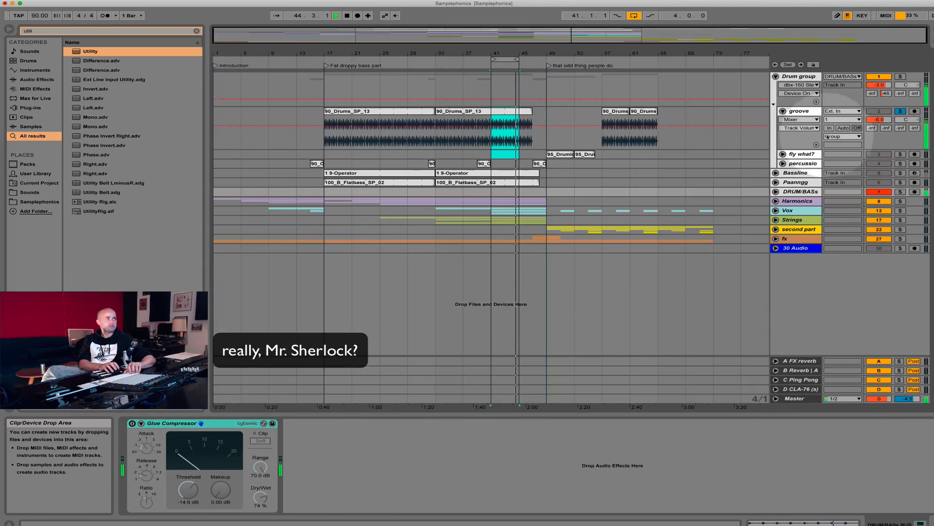
# Step: Stop playback, unsolo the groove track, and reset its volume to 0 dB
pyautogui.press('space')
pyautogui.click(900, 111)
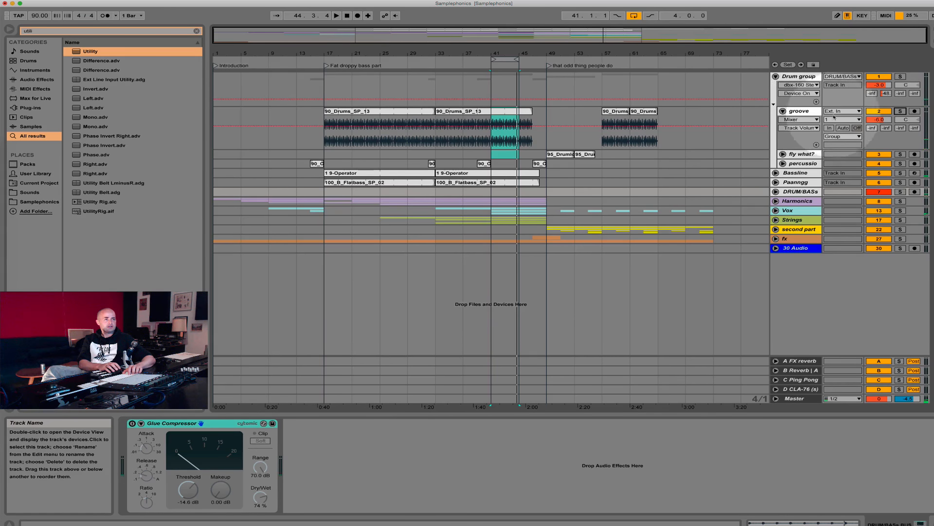
pyautogui.click(880, 119)
pyautogui.press('Delete')
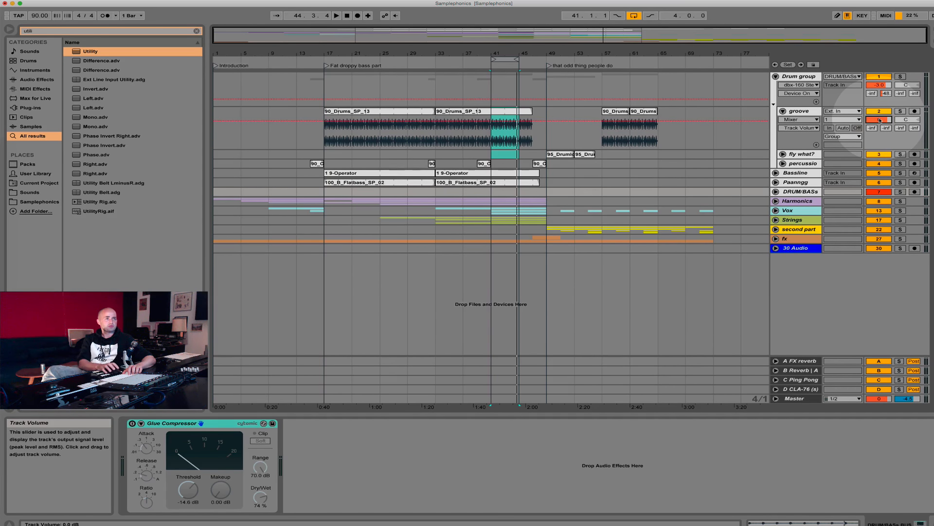
# Step: Search the browser for "eq" and add a second EQ Eight after the existing one on the groove track
pyautogui.click(799, 112)
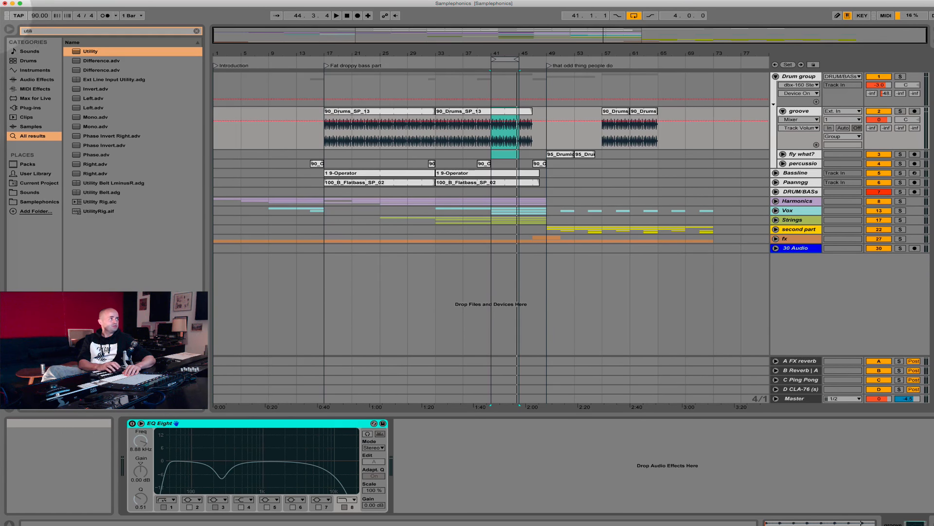
pyautogui.click(45, 32)
pyautogui.write('eq')
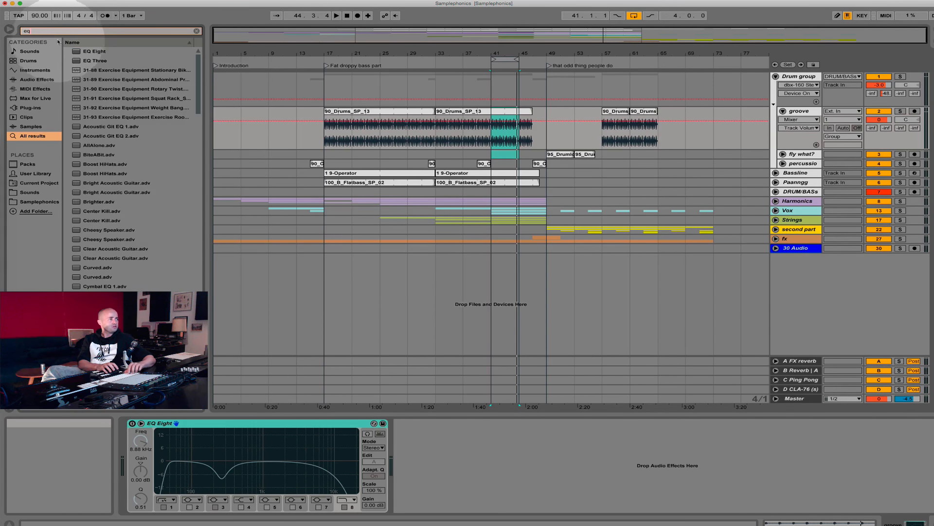
pyautogui.moveTo(94, 52); pyautogui.dragTo(410, 439)
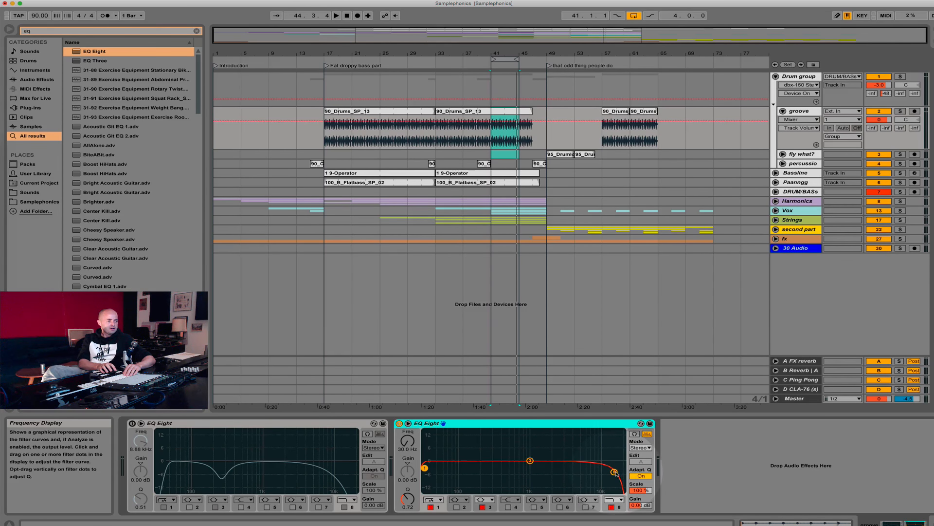
# Step: Raise the second EQ Eight's high cut to 22.0 kHz, and briefly expand and collapse its detailed view
pyautogui.moveTo(614, 471); pyautogui.dragTo(623, 471)
pyautogui.click(423, 422)
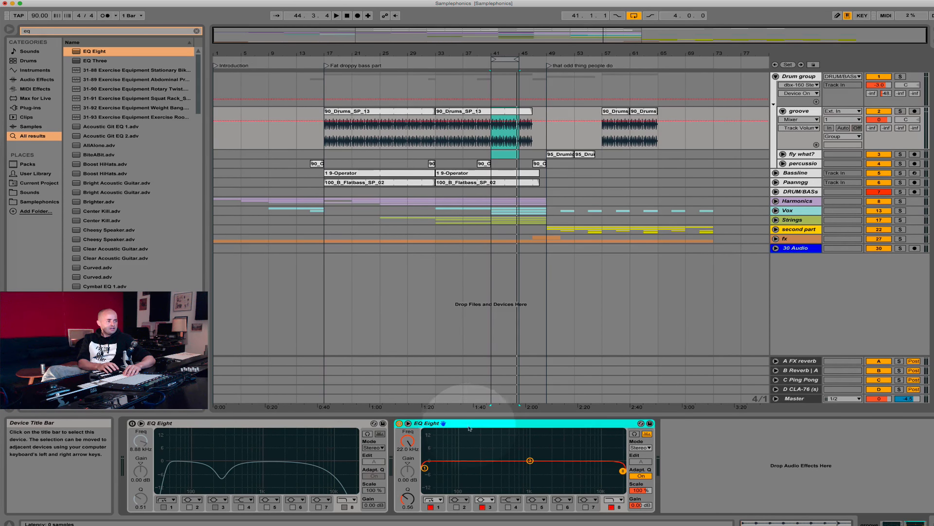
pyautogui.click(408, 423)
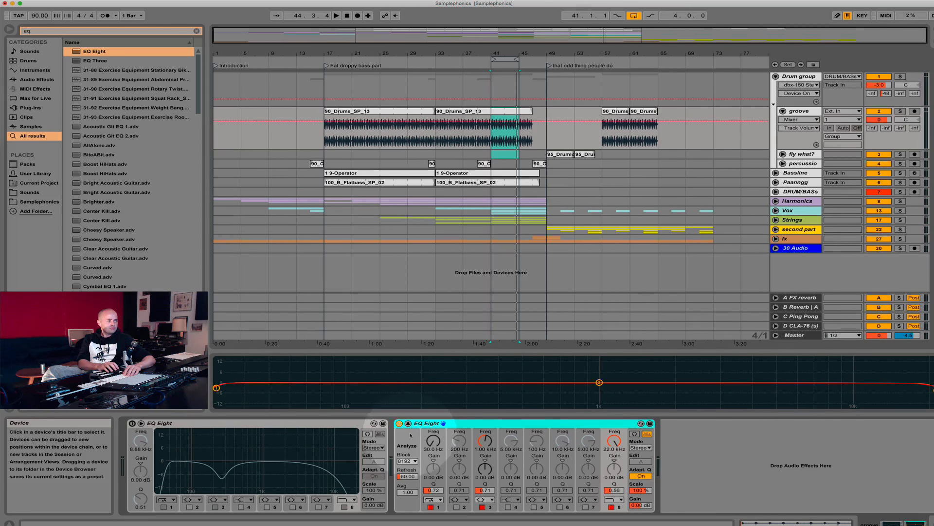
pyautogui.click(408, 423)
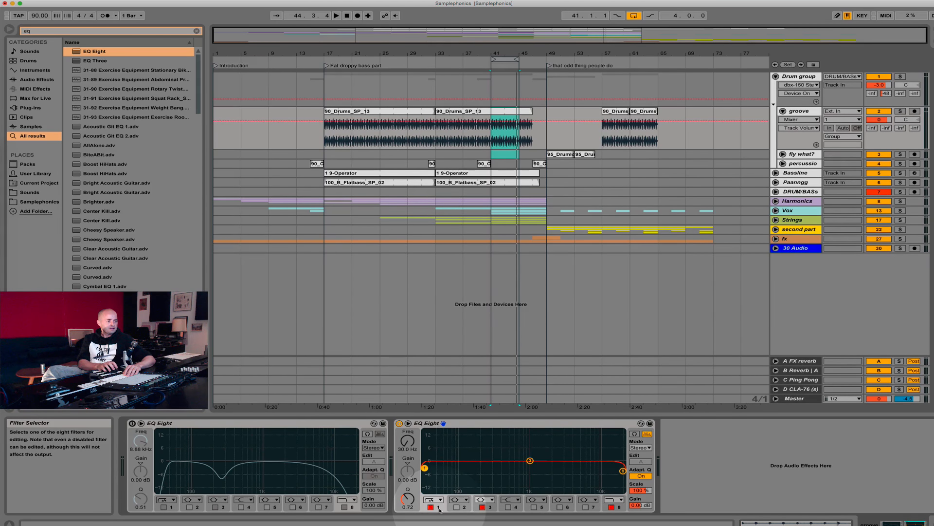
# Step: Compare the 12 and 48 dB/octave low-cut modes on band 1 of the second EQ Eight, ending on 48 dB/octave
pyautogui.click(424, 467)
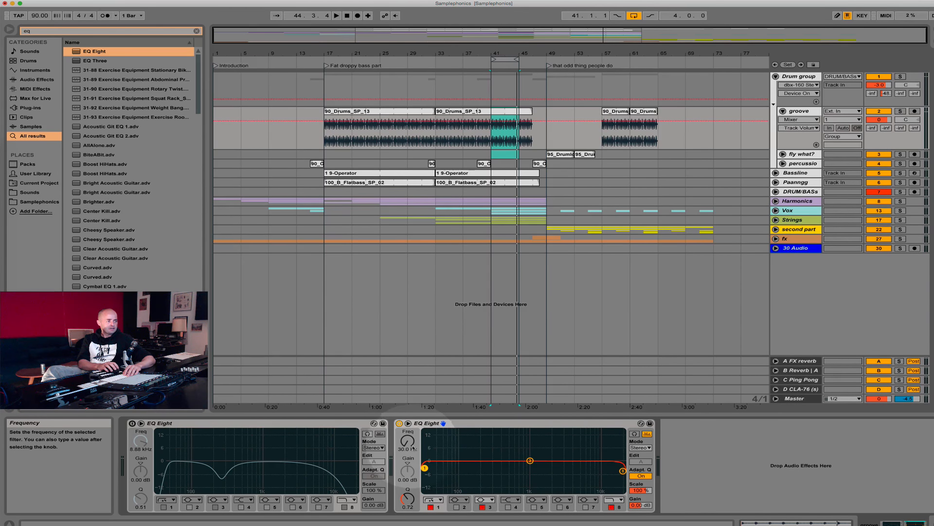
pyautogui.click(433, 499)
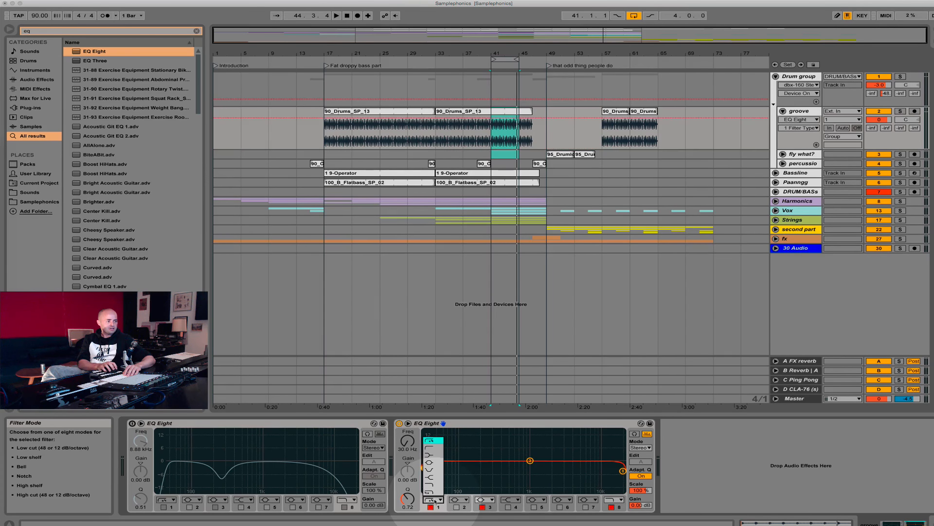
pyautogui.click(435, 441)
pyautogui.click(433, 499)
pyautogui.click(434, 448)
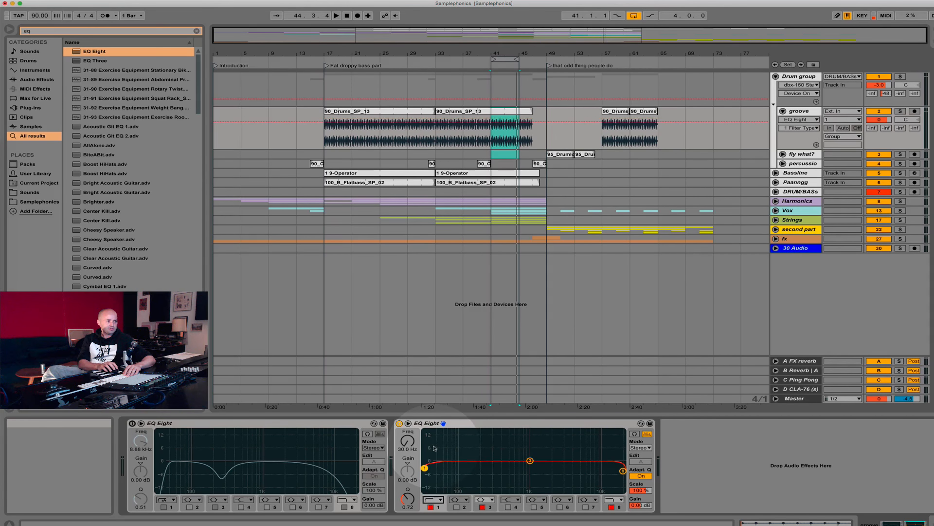
pyautogui.click(433, 499)
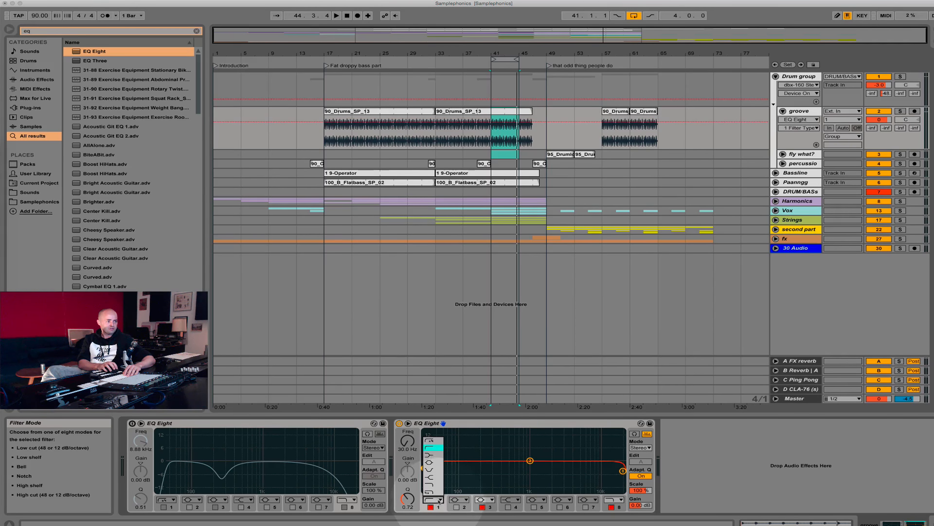
pyautogui.click(435, 442)
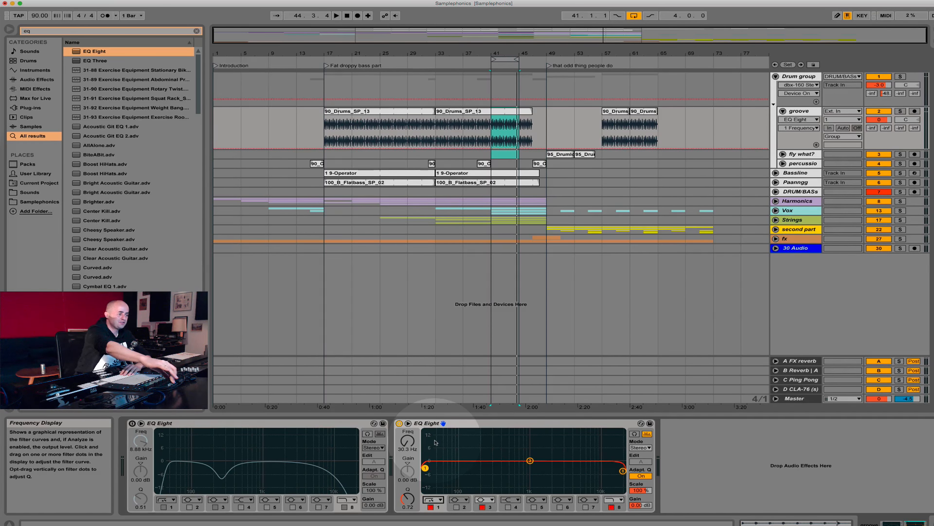
# Step: Solo the groove track and raise the second EQ Eight's low cut to 44.8 Hz while auditioning the loop
pyautogui.hotkey('ctrl', 'Up')
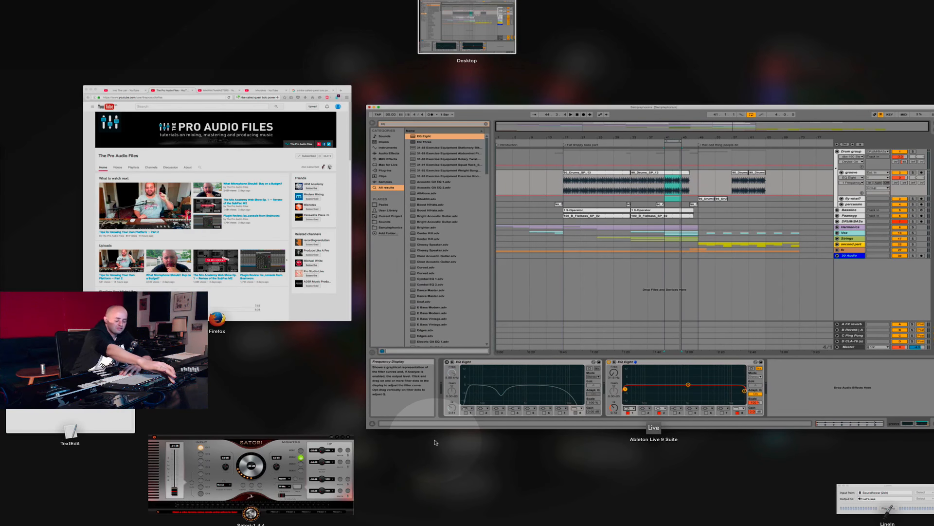
pyautogui.hotkey('ctrl', 'Up')
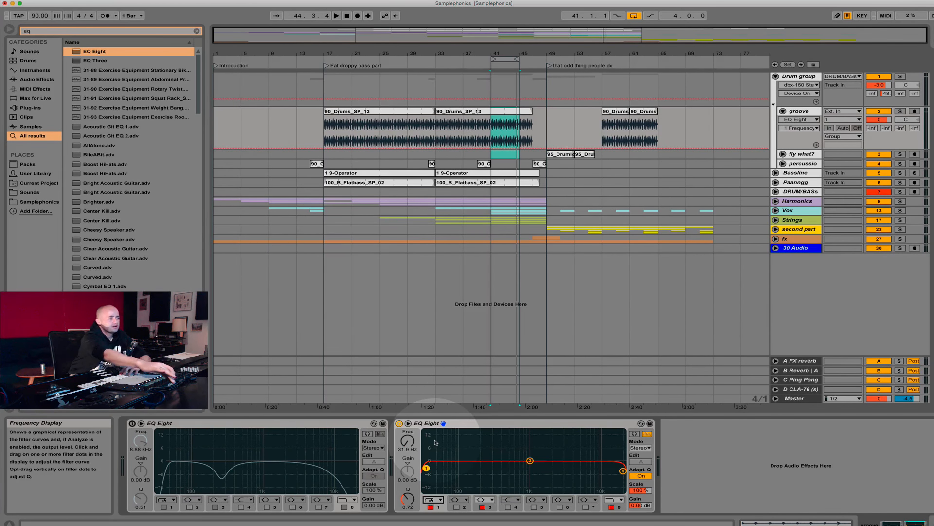
pyautogui.press('space')
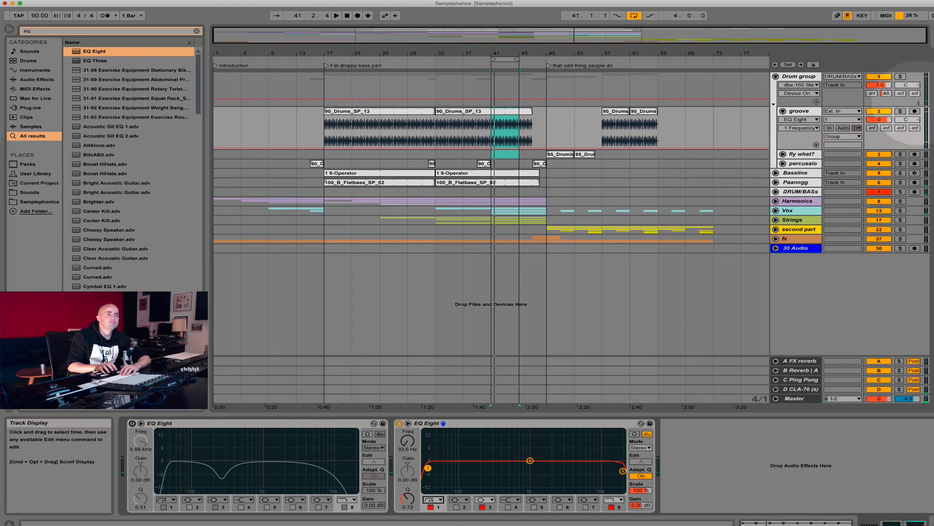
pyautogui.click(900, 111)
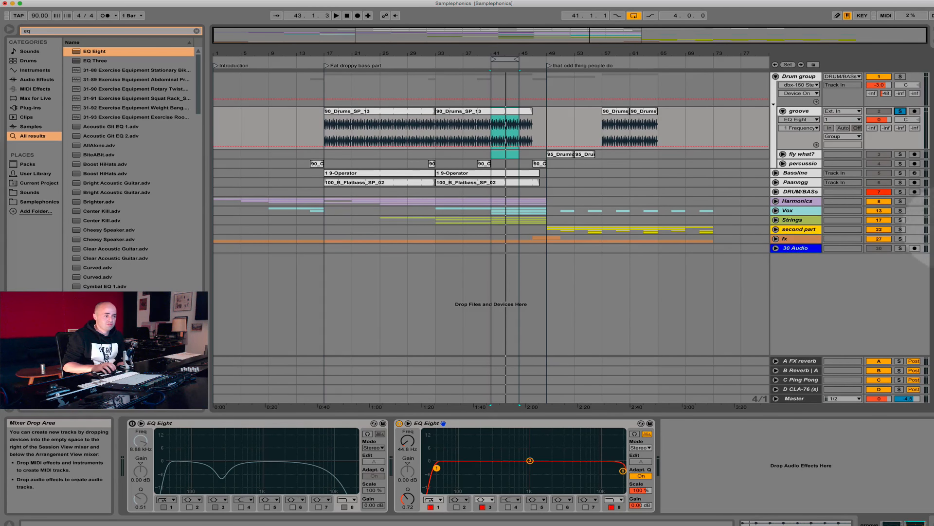
# Step: Lower the second EQ Eight's high cut to about 16.6 kHz and shape band 3 into a -6.82 dB cut at 250 Hz with Q 1.72
pyautogui.click(619, 506)
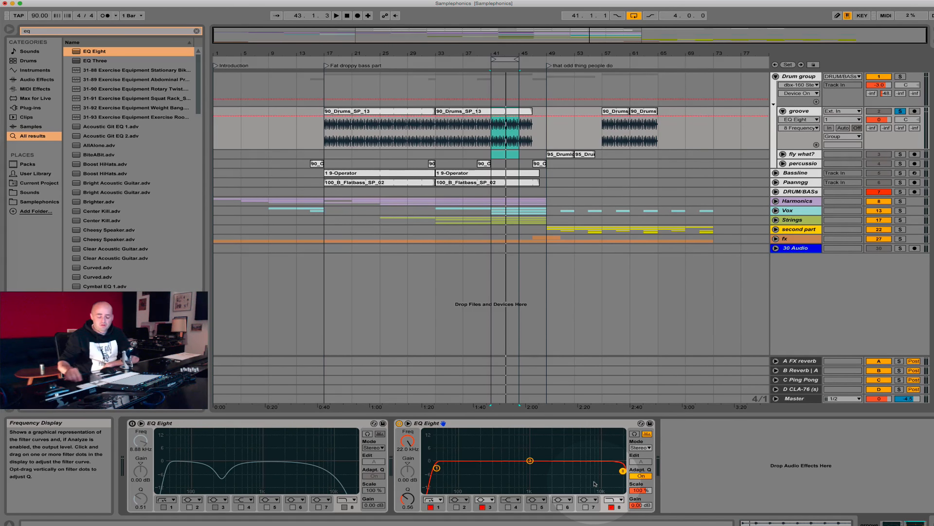
pyautogui.press('space')
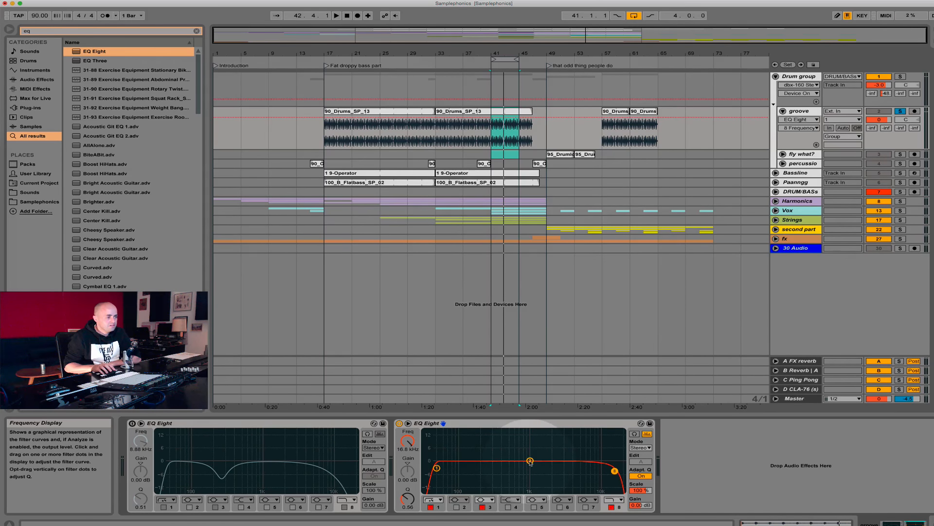
pyautogui.moveTo(530, 460); pyautogui.dragTo(498, 471)
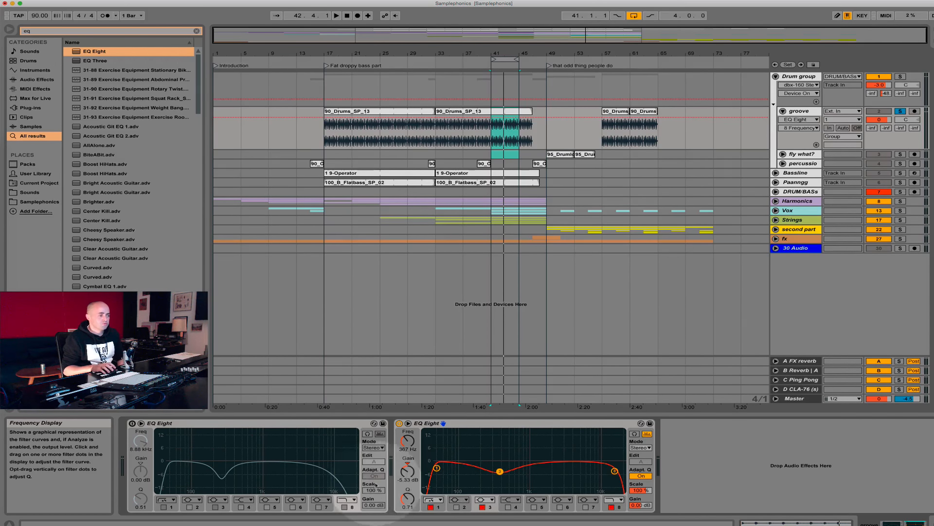
pyautogui.moveTo(409, 500); pyautogui.dragTo(408, 496)
pyautogui.moveTo(500, 471); pyautogui.dragTo(500, 462)
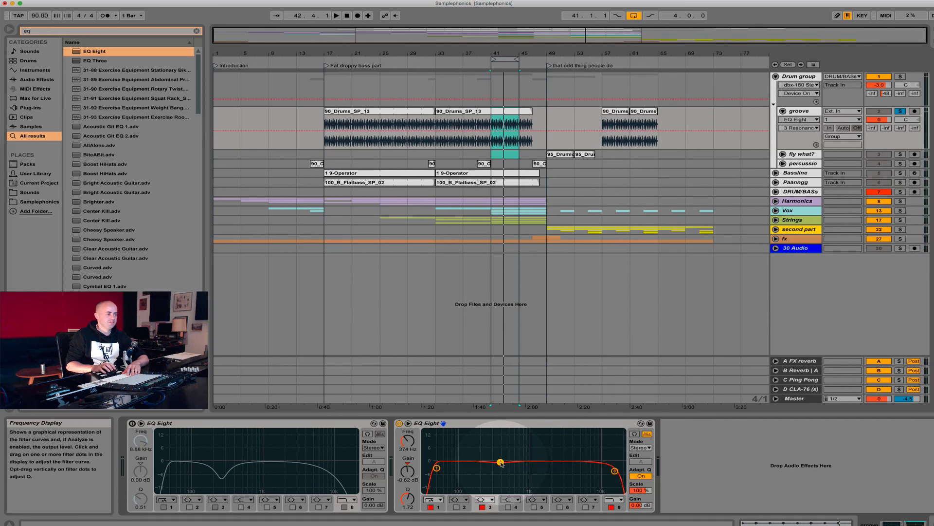
pyautogui.press('space')
pyautogui.moveTo(501, 462); pyautogui.dragTo(467, 473)
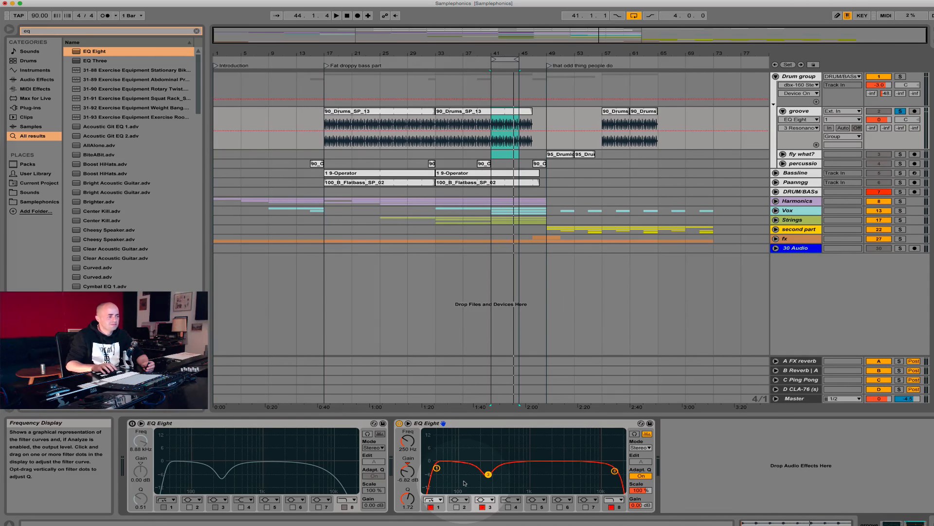
# Step: Bypass the second EQ Eight, enable the original one, and compare the groove with and without it, leaving the original on
pyautogui.click(399, 423)
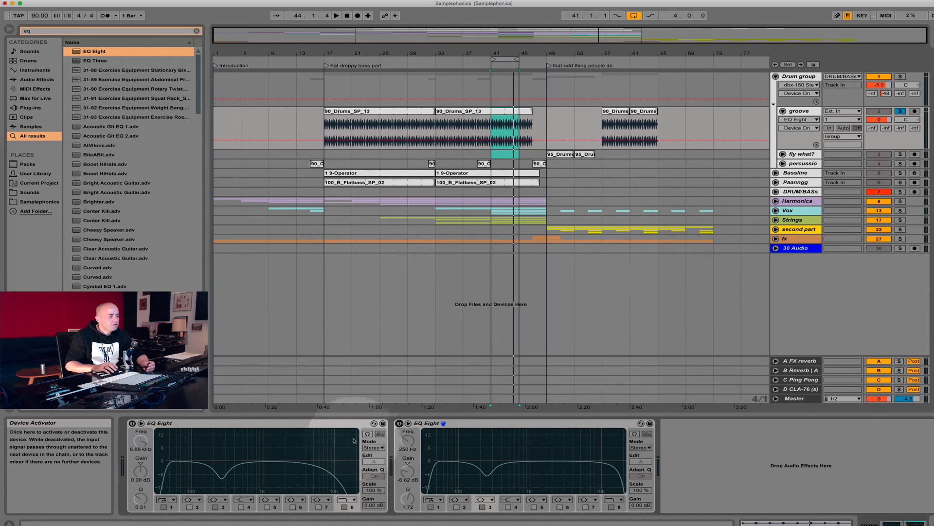
pyautogui.click(132, 423)
pyautogui.press('space')
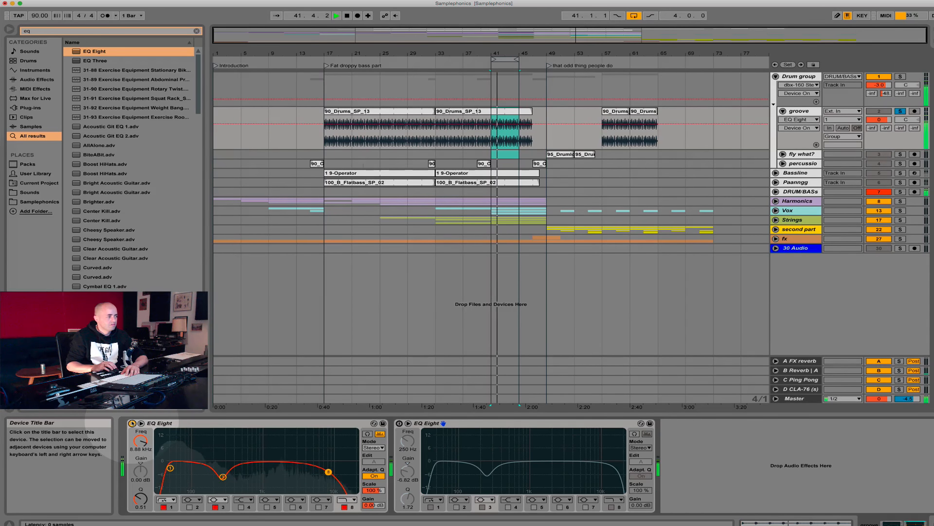
pyautogui.click(132, 422)
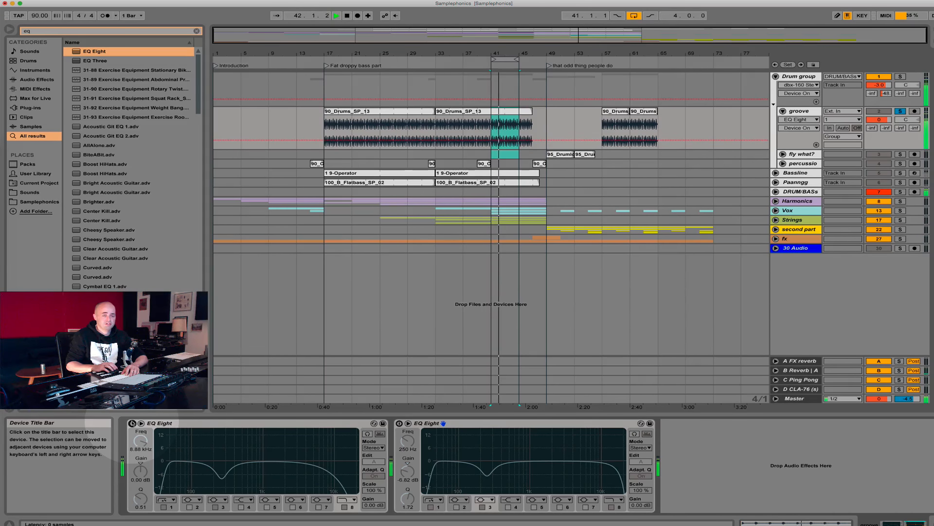
pyautogui.click(132, 423)
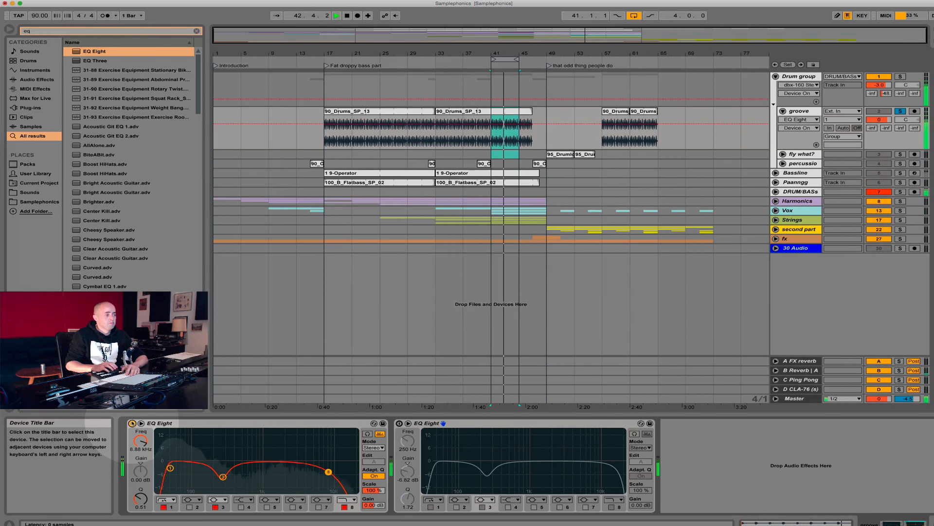
pyautogui.press('space')
# Step: Delete the second EQ Eight from the groove track
pyautogui.click(488, 424)
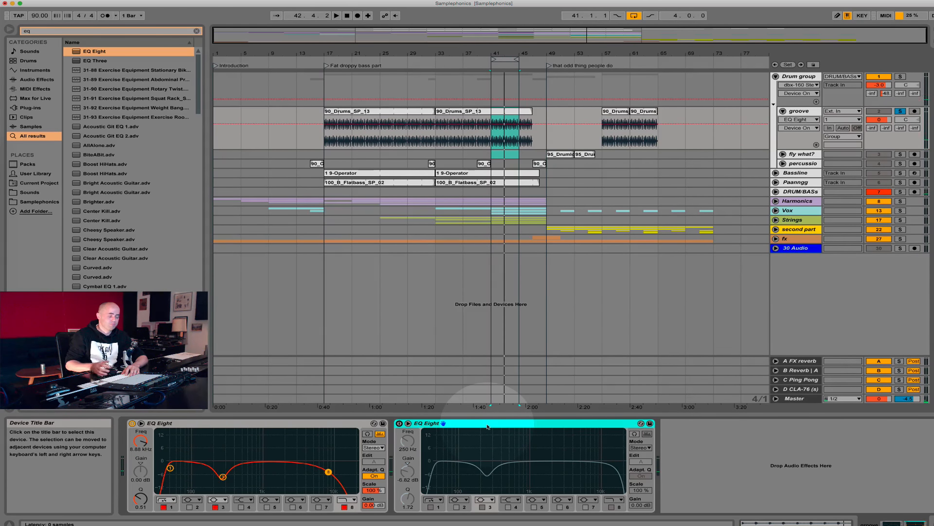
pyautogui.press('Delete')
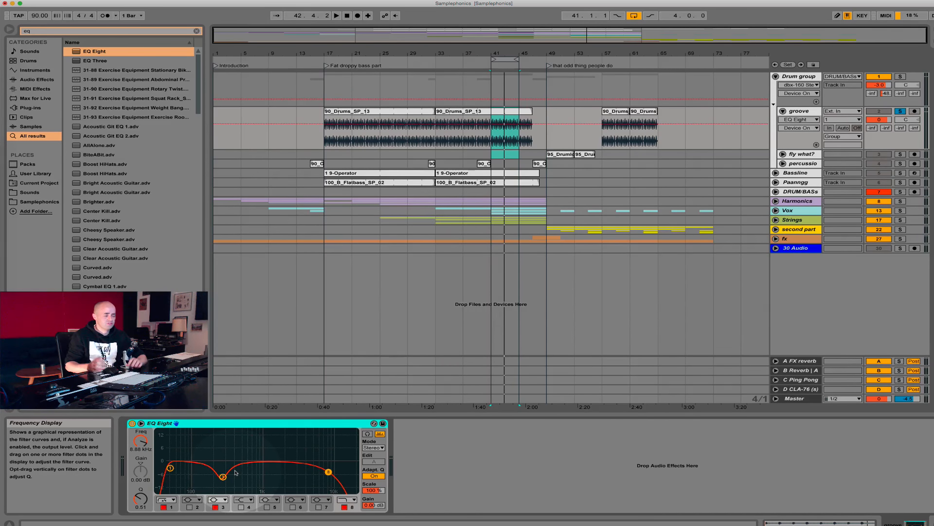
# Step: Enable the dbx-160 compressor on the Drum group and open its plug-in window
pyautogui.click(785, 81)
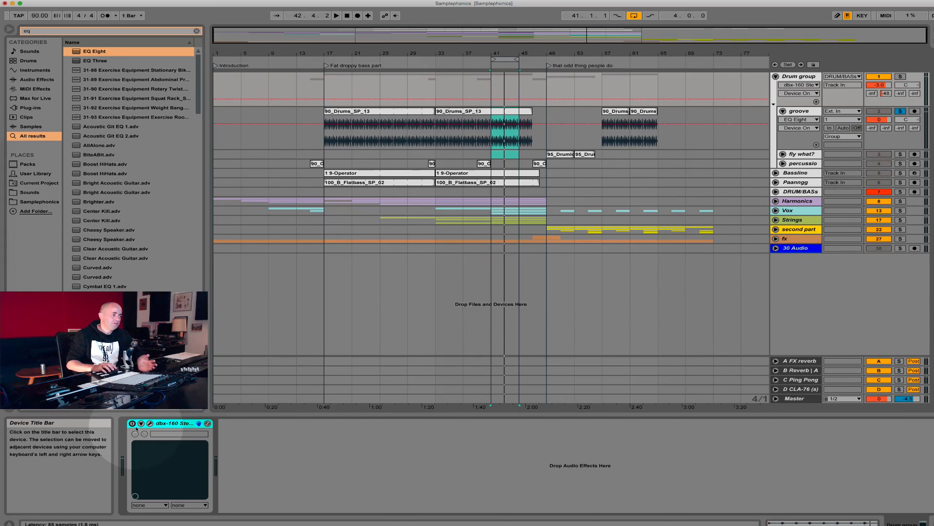
pyautogui.click(133, 423)
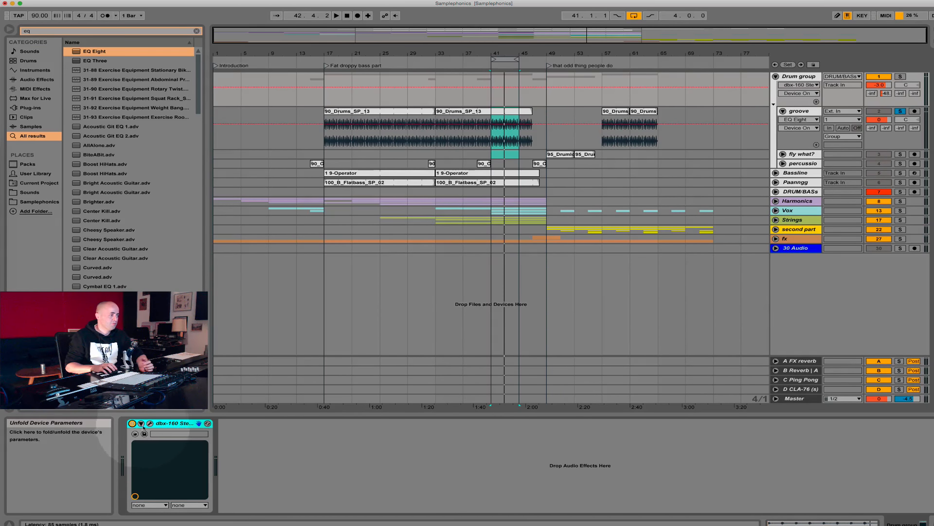
pyautogui.click(150, 423)
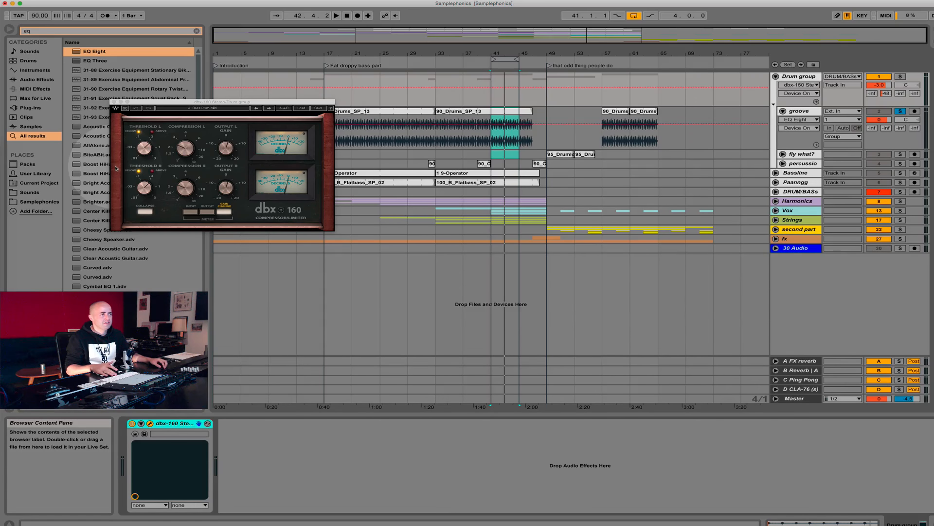
# Step: Play the loop and compare the Drum group with the dbx-160 bypassed and active, leaving the compressor on
pyautogui.press('space')
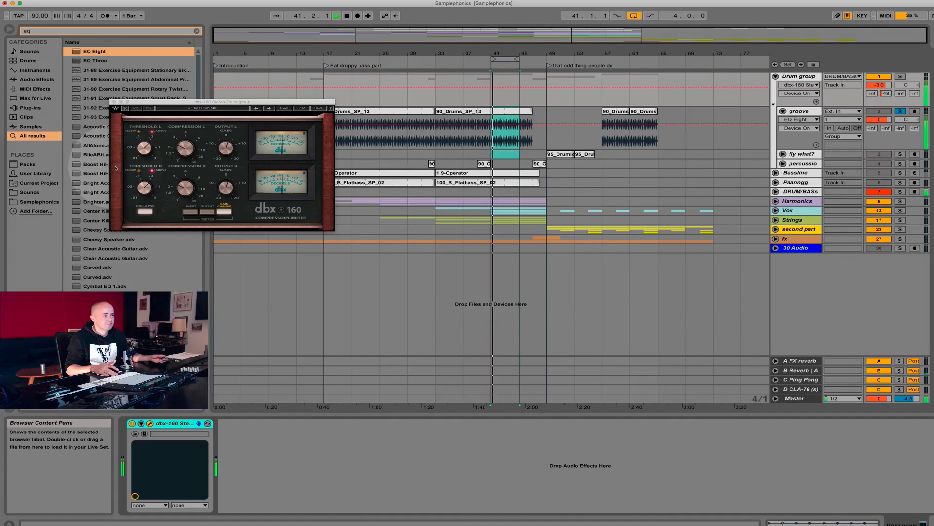
pyautogui.click(133, 424)
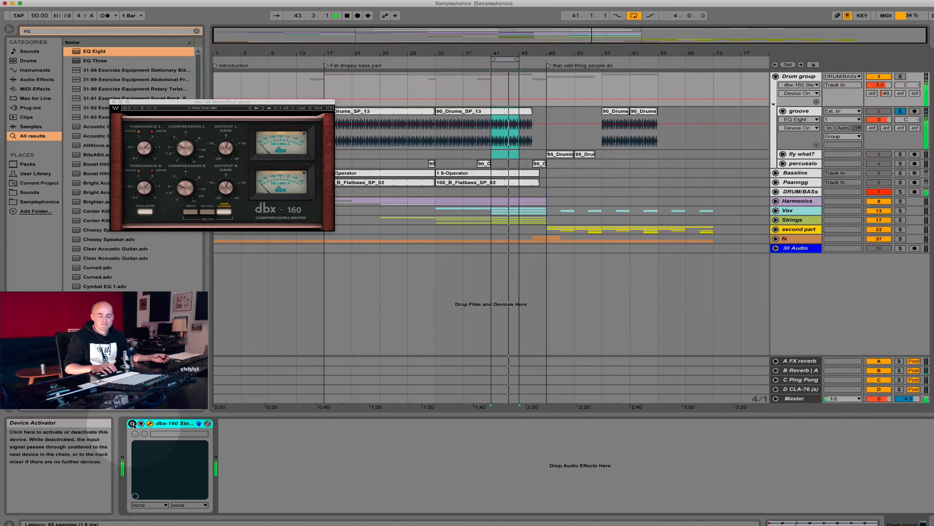
pyautogui.click(133, 423)
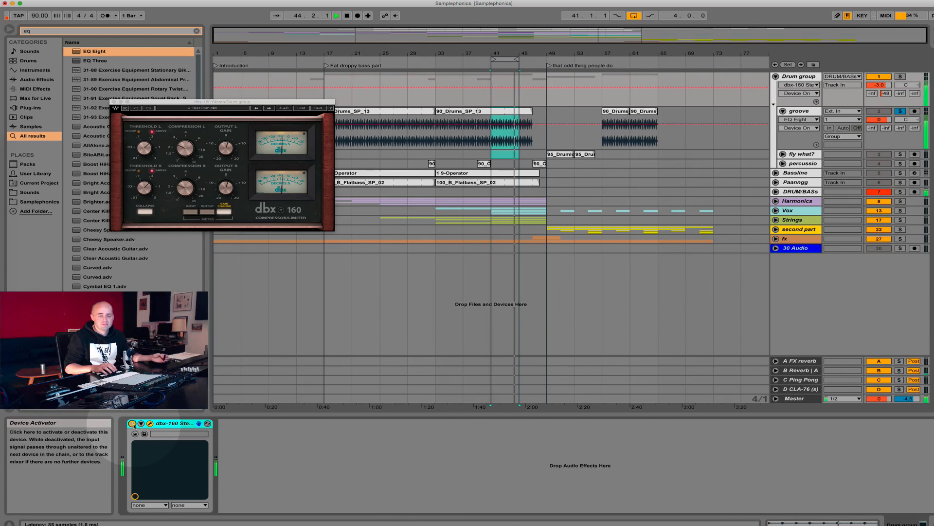
pyautogui.click(133, 424)
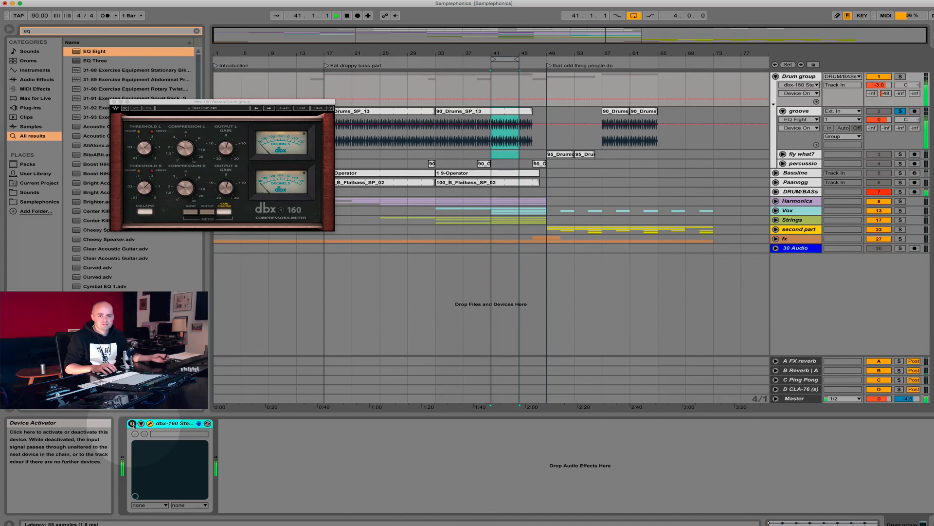
pyautogui.click(132, 424)
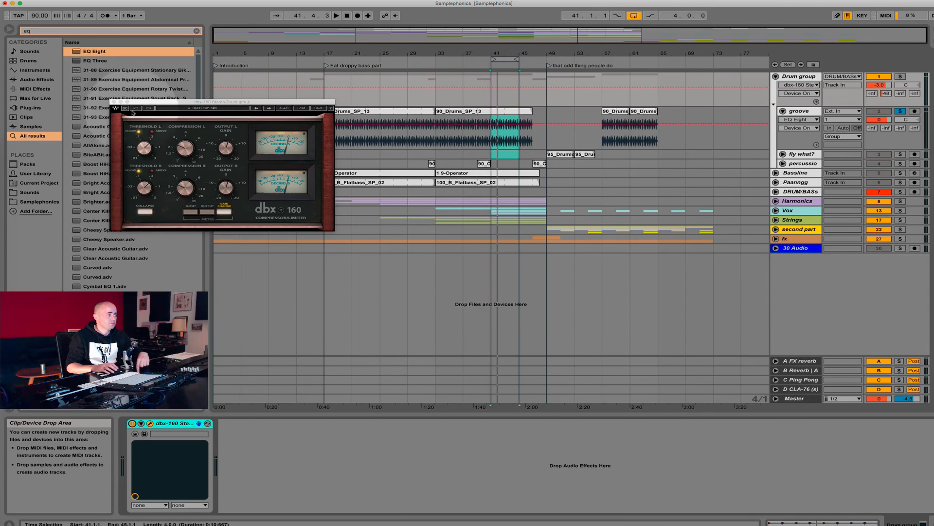
# Step: Show the Master track's devices and bypass iZotope Ozone 7 during loop playback, ending back in the Arrangement View
pyautogui.click(438, 323)
pyautogui.press('Tab')
pyautogui.press('space')
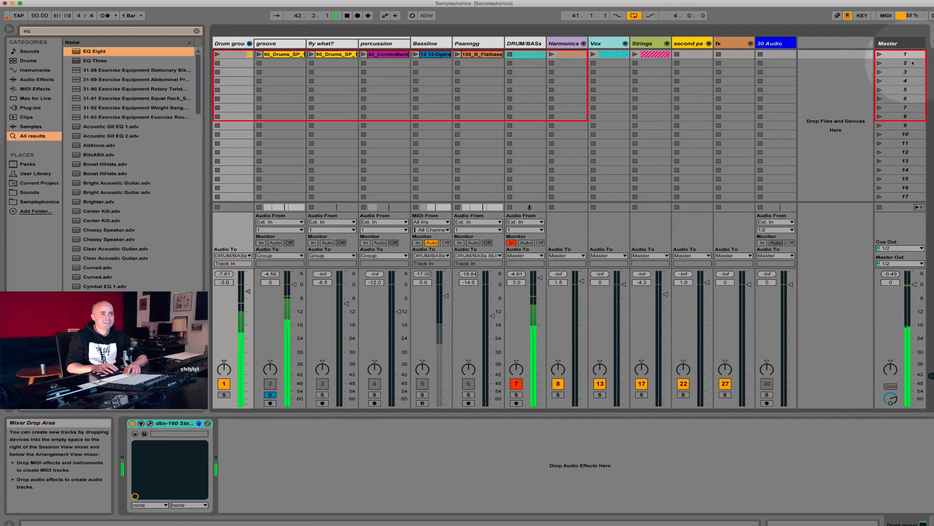
pyautogui.click(896, 43)
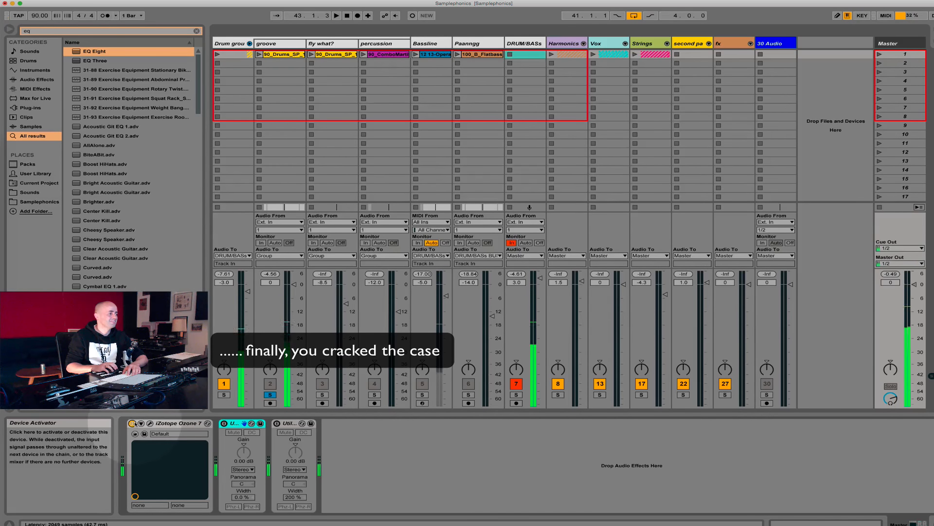
pyautogui.press('Tab')
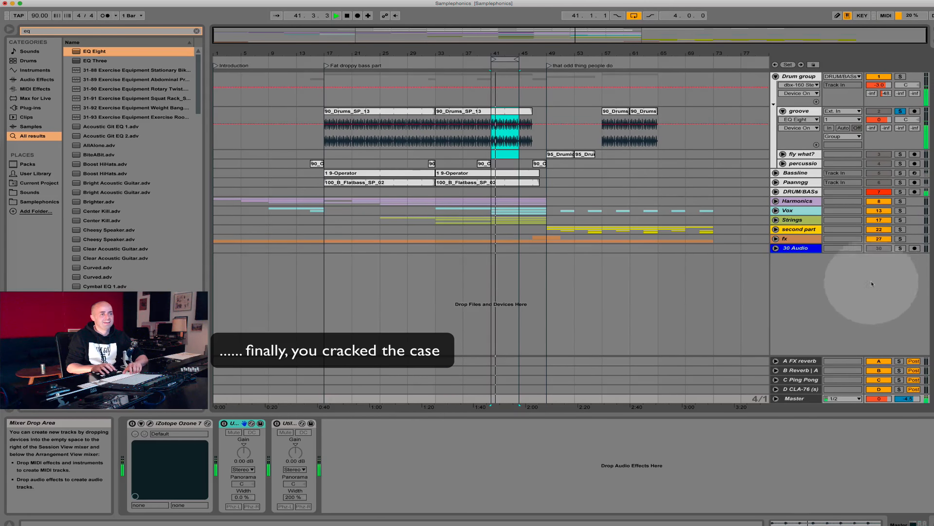
pyautogui.press('Tab')
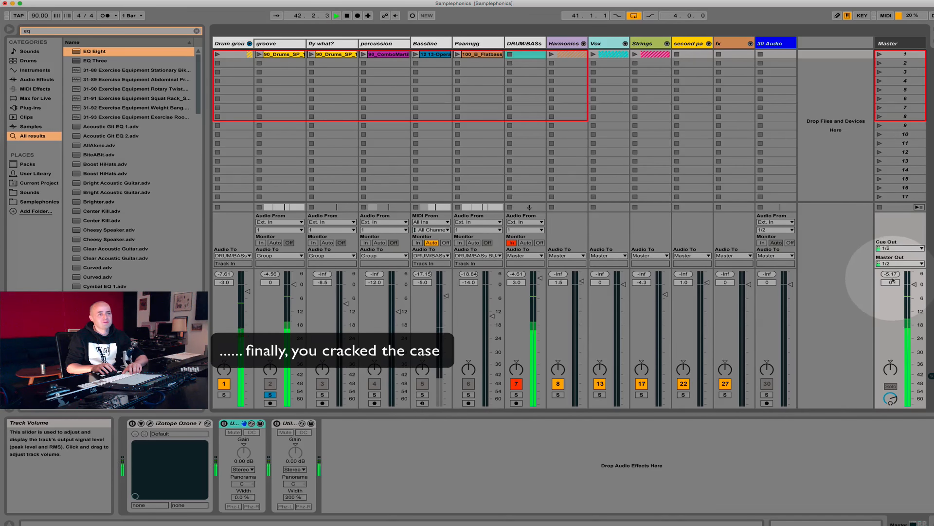
pyautogui.press('Tab')
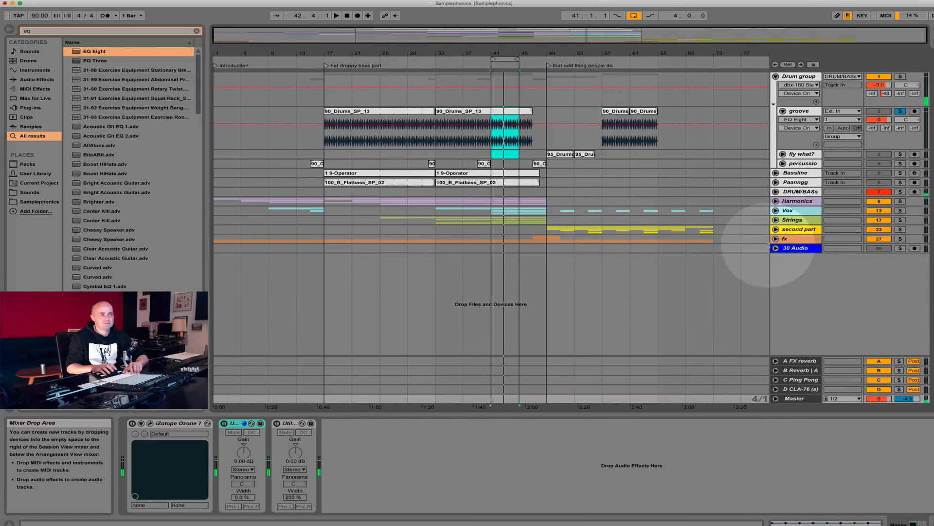
# Step: Enable the Glue Compressor on the DRUM/BASs bus and try its attack at .01, setting it back to .3
pyautogui.click(900, 111)
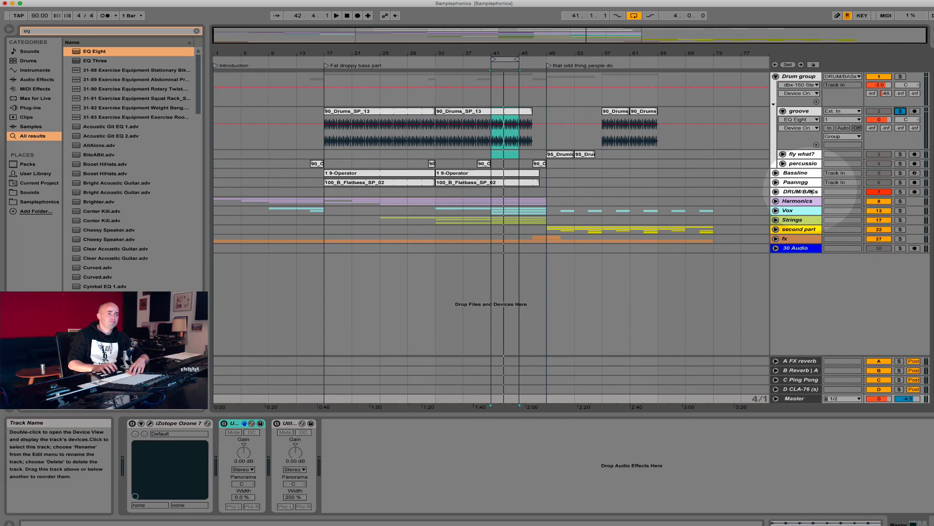
pyautogui.click(800, 191)
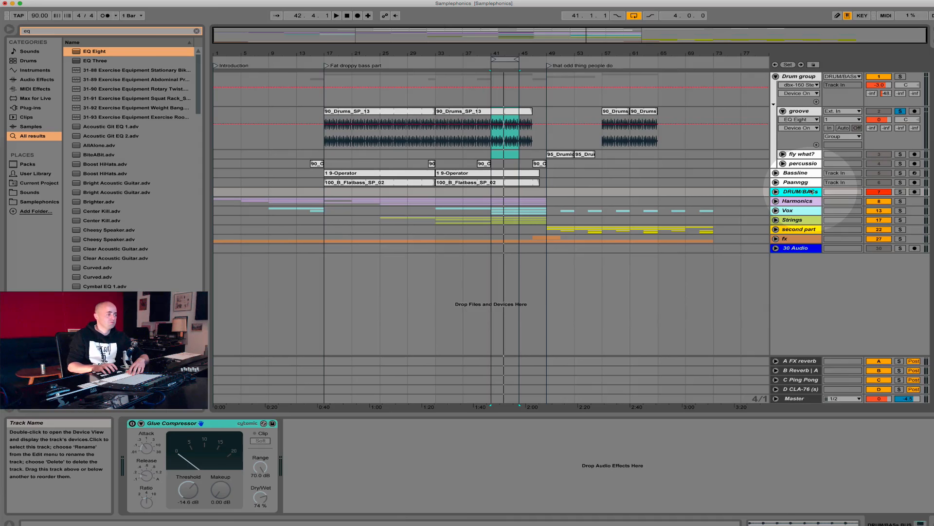
pyautogui.click(132, 425)
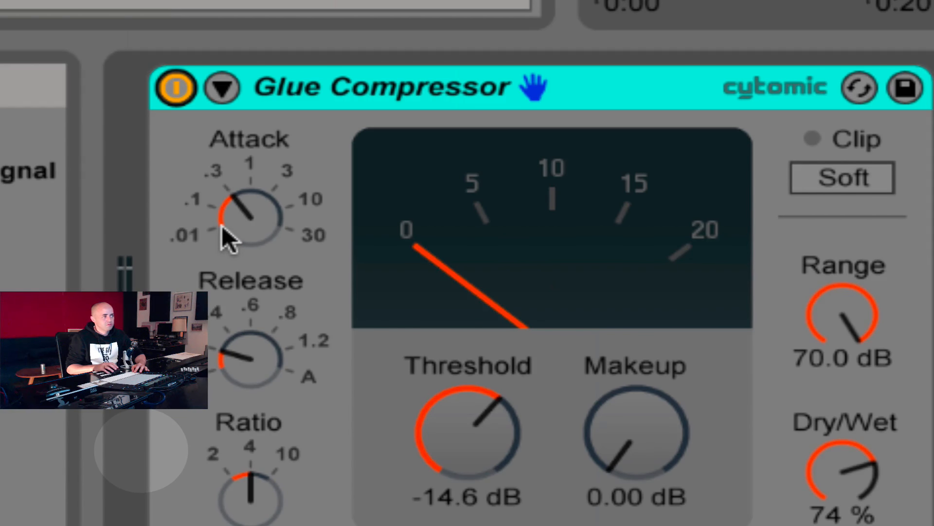
pyautogui.moveTo(239, 211); pyautogui.dragTo(239, 238)
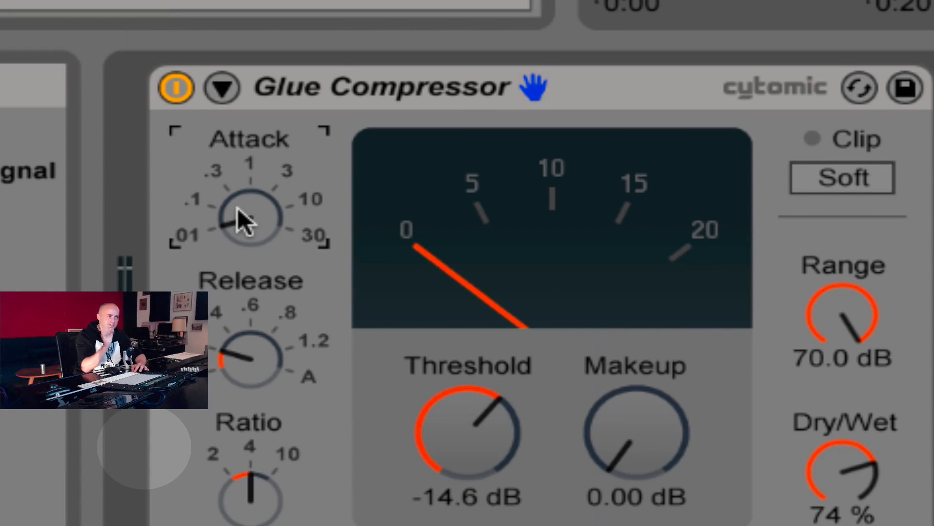
pyautogui.moveTo(238, 208); pyautogui.dragTo(238, 180)
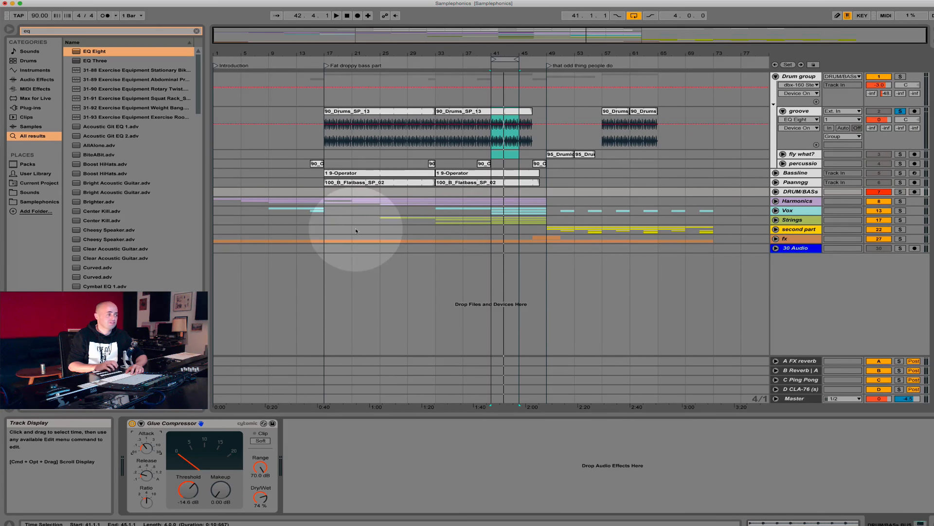
# Step: Solo the DRUM/BASs bus instead of the groove track and mute the Bassline and Paanngg tracks
pyautogui.click(900, 111)
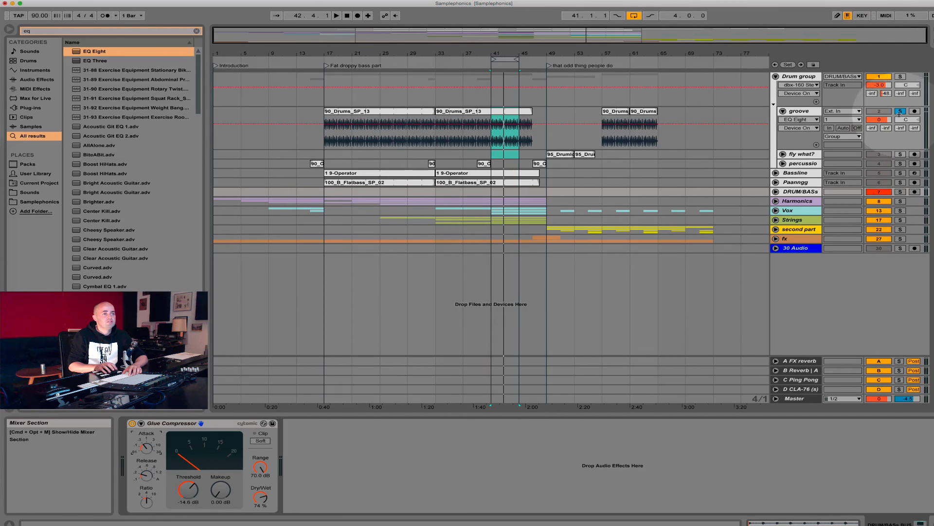
pyautogui.click(899, 191)
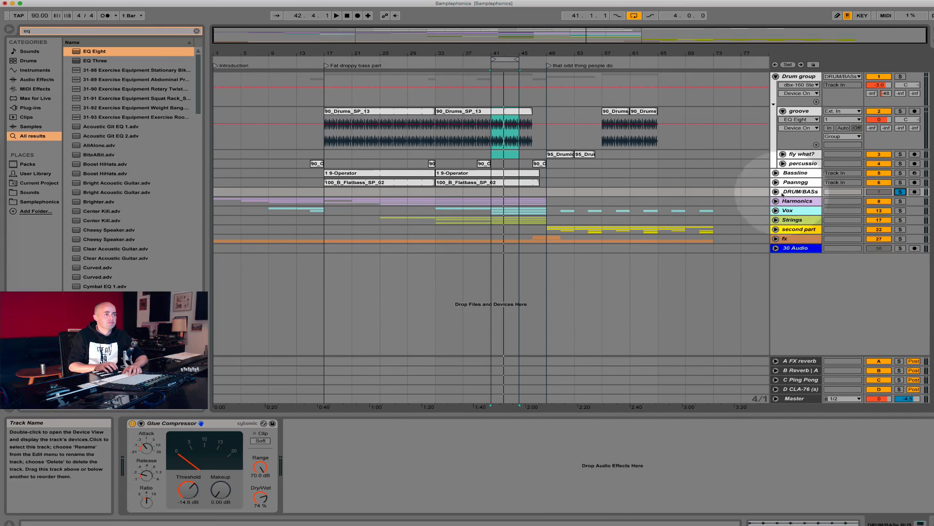
pyautogui.click(800, 173)
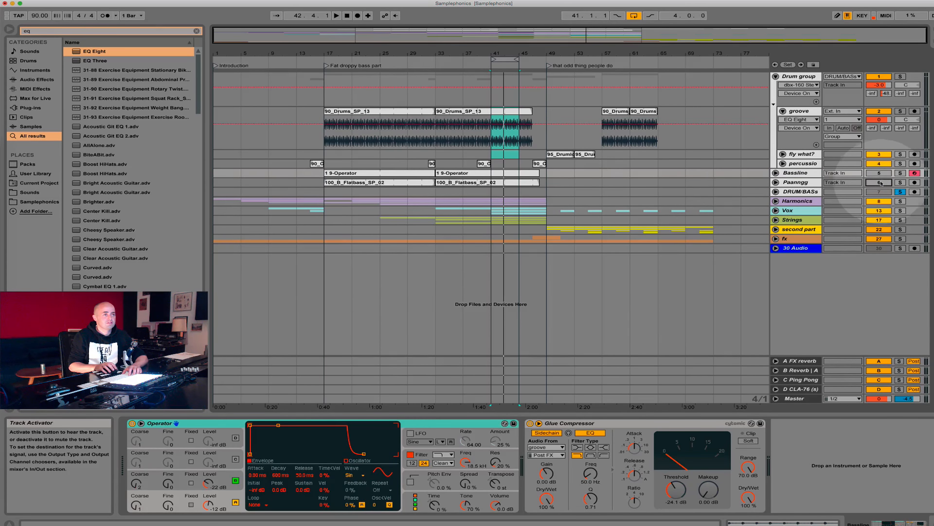
pyautogui.click(801, 192)
# Step: Play the drums through the DRUM/BASs bus with the Glue Compressor on and bypassed, leaving it on
pyautogui.press('space')
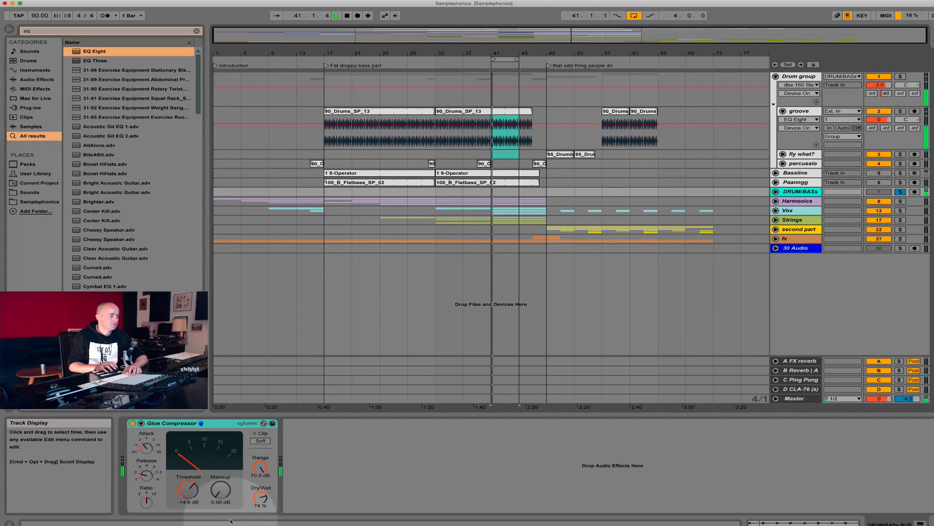
pyautogui.click(132, 423)
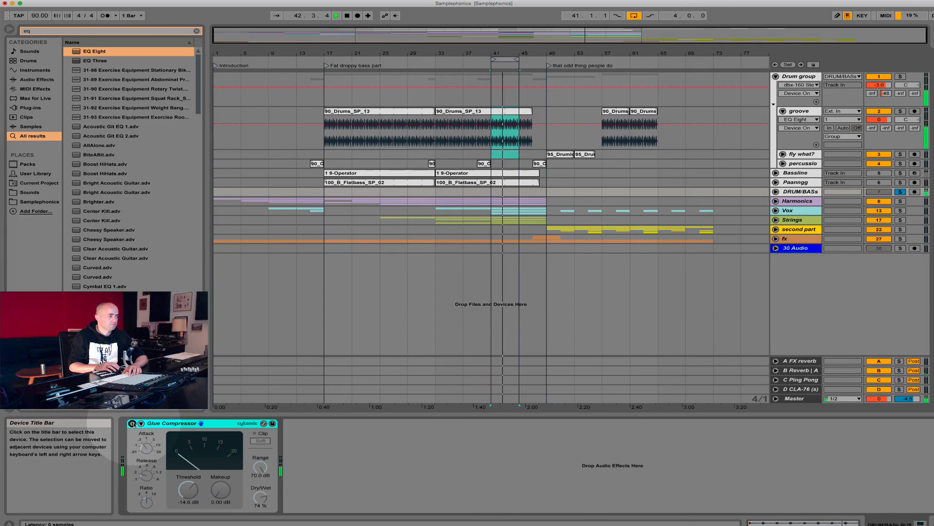
pyautogui.click(132, 423)
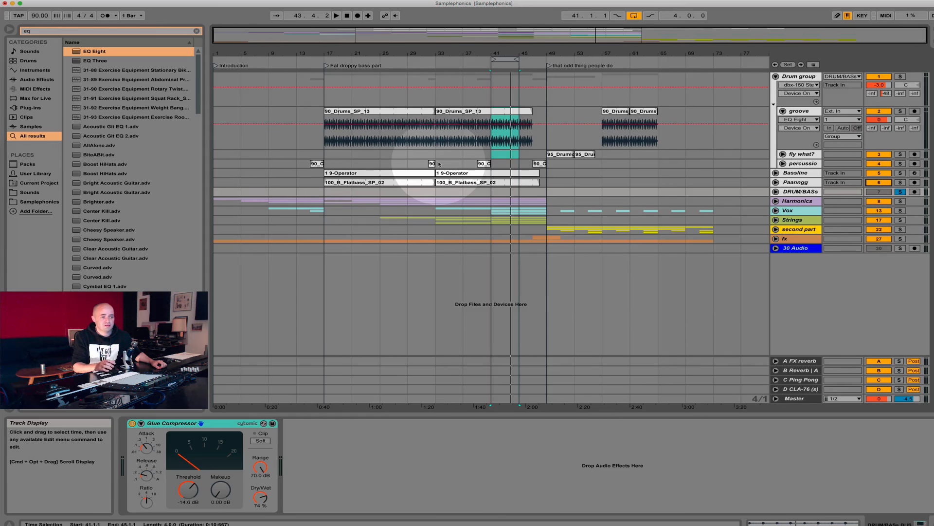
# Step: Play the drum loop again and bring up the Master track's device chain
pyautogui.press('space')
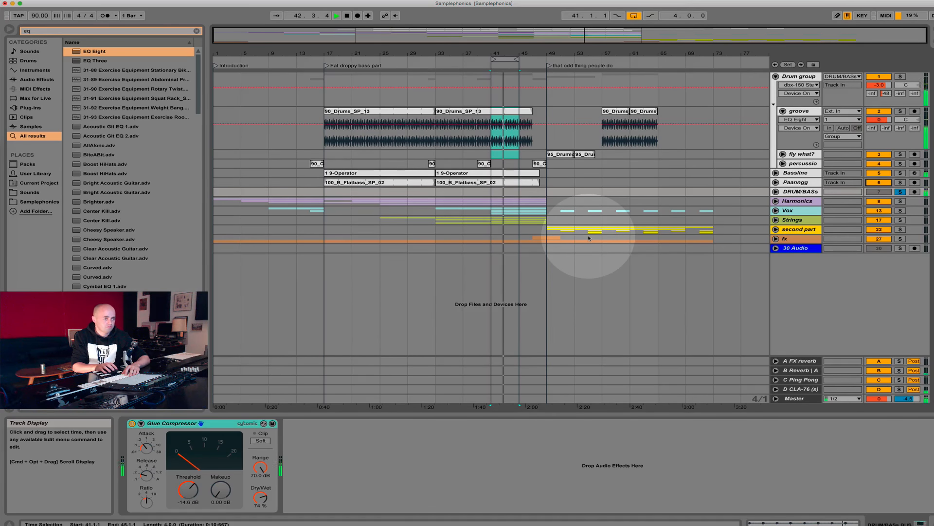
pyautogui.click(796, 398)
pyautogui.press('space')
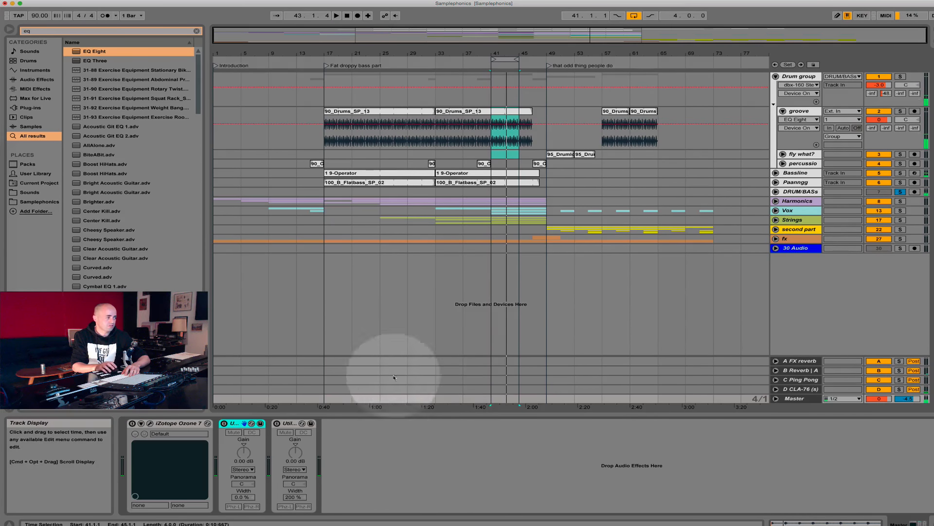
pyautogui.press('space')
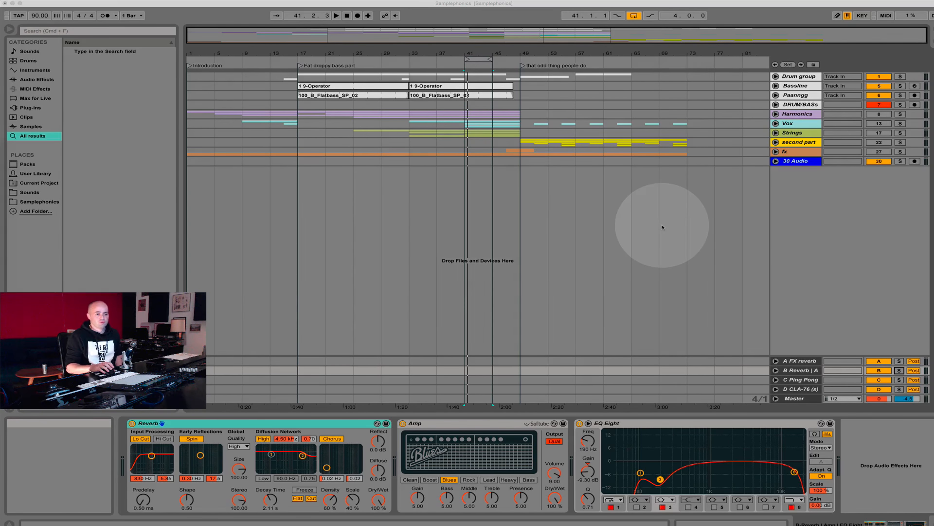
# Step: Toggle the return tracks' display, leaving them shown, and examine the devices on the B Reverb and A FX reverb returns
pyautogui.click(933, 376)
pyautogui.click(933, 377)
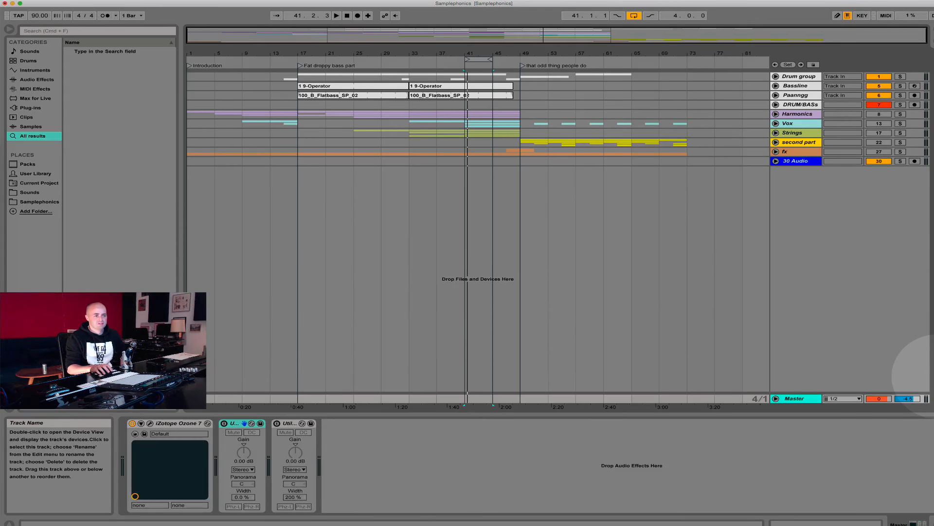
pyautogui.click(933, 376)
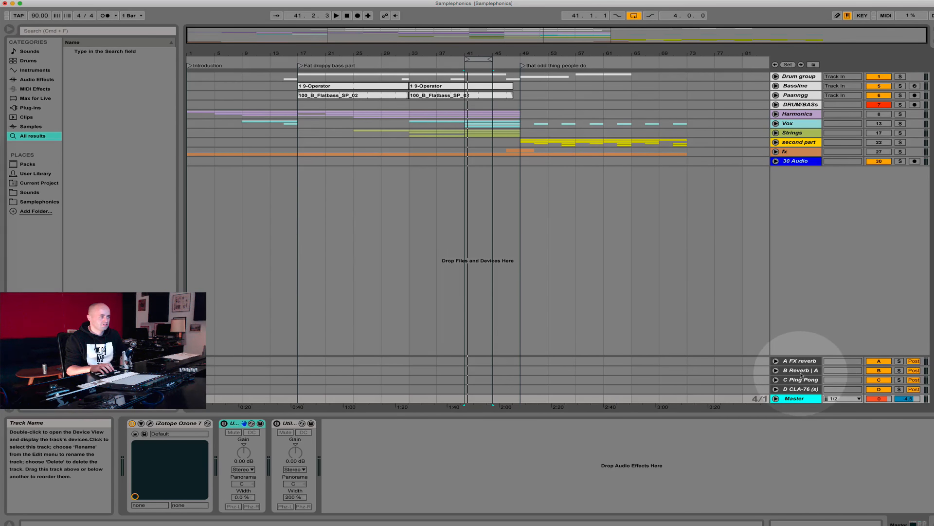
pyautogui.click(803, 372)
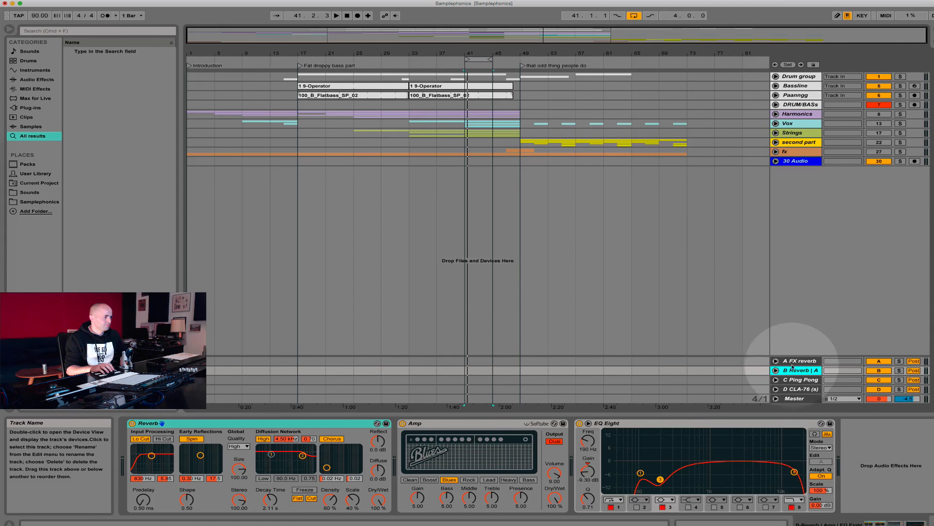
pyautogui.click(794, 362)
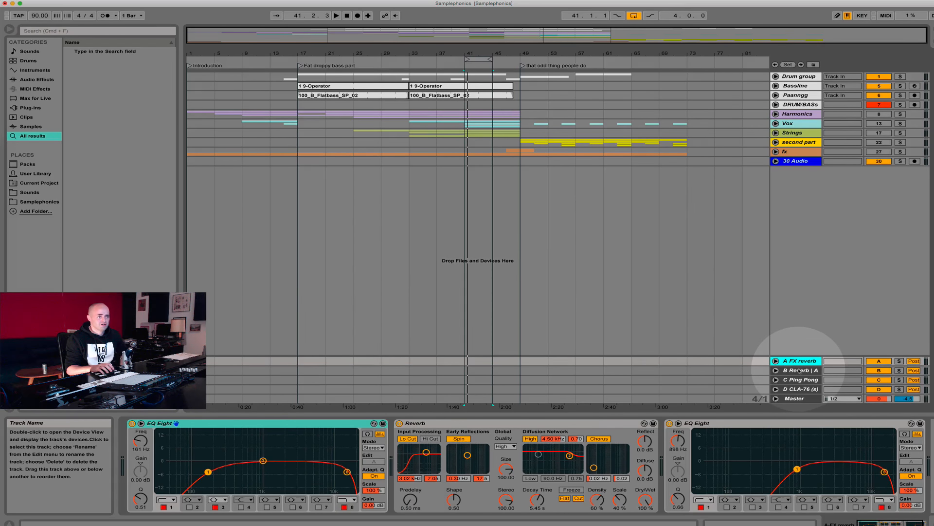
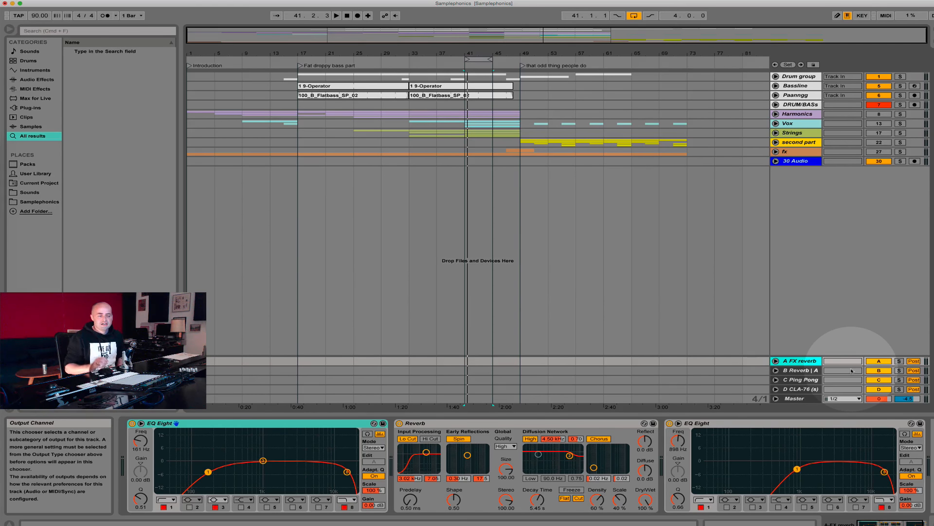
# Step: Deactivate the A FX reverb, C Ping Pong and D CLA-76 return tracks and select the B Reverb return
pyautogui.click(879, 380)
pyautogui.click(880, 389)
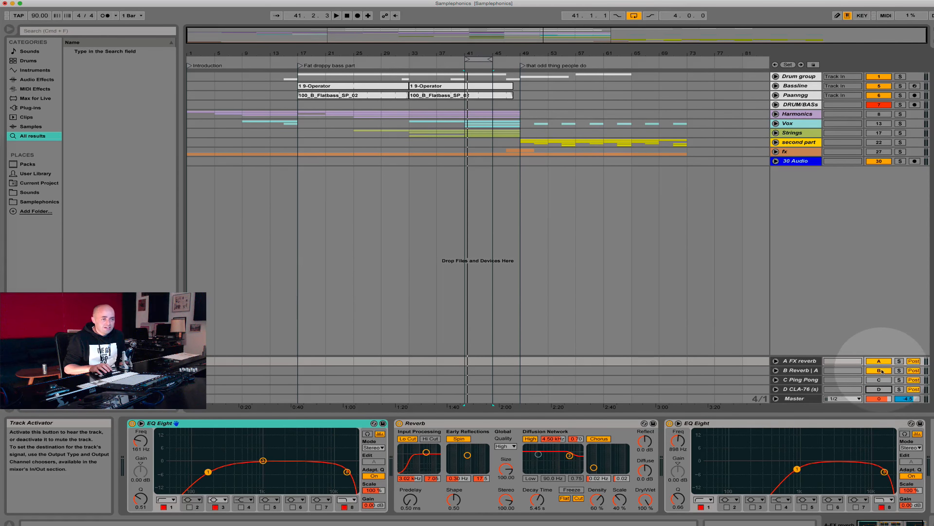
pyautogui.click(880, 361)
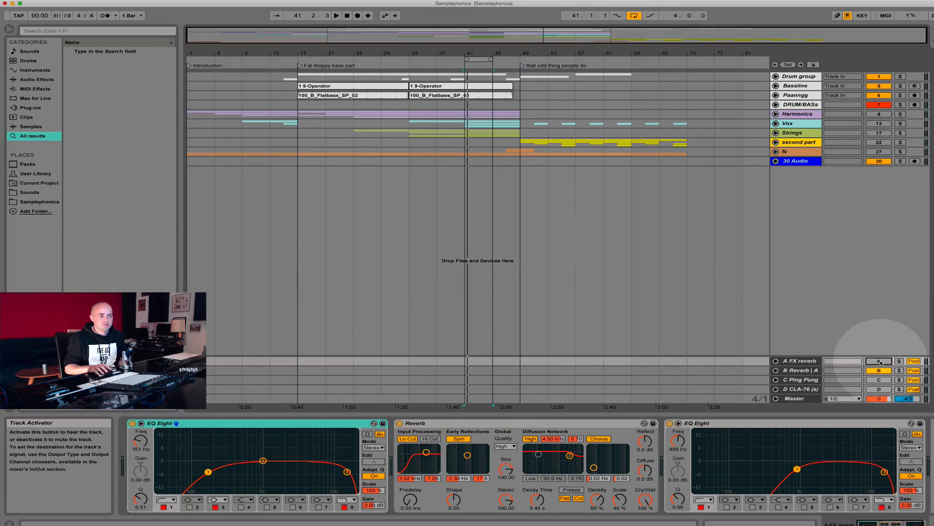
pyautogui.click(796, 371)
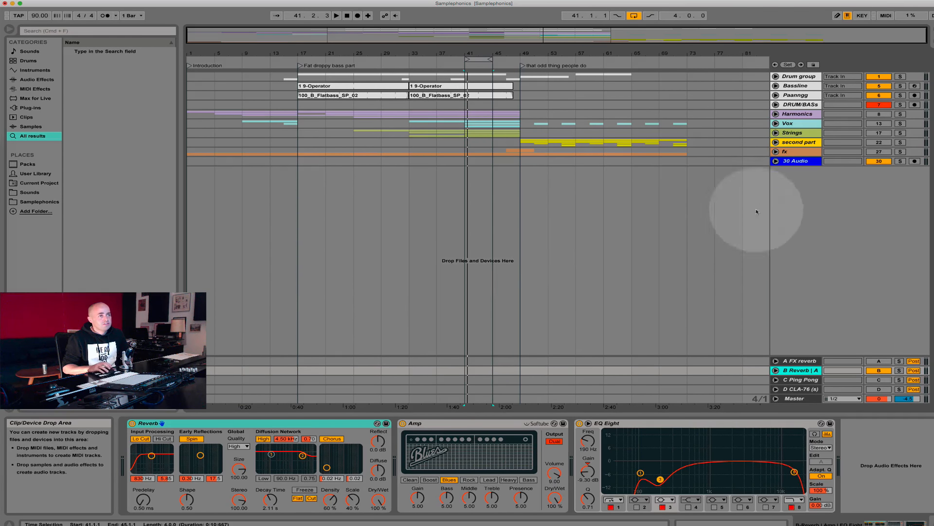
# Step: Unfold the Drum group to examine its send to the B Reverb return, and select that return's Amp device
pyautogui.click(776, 77)
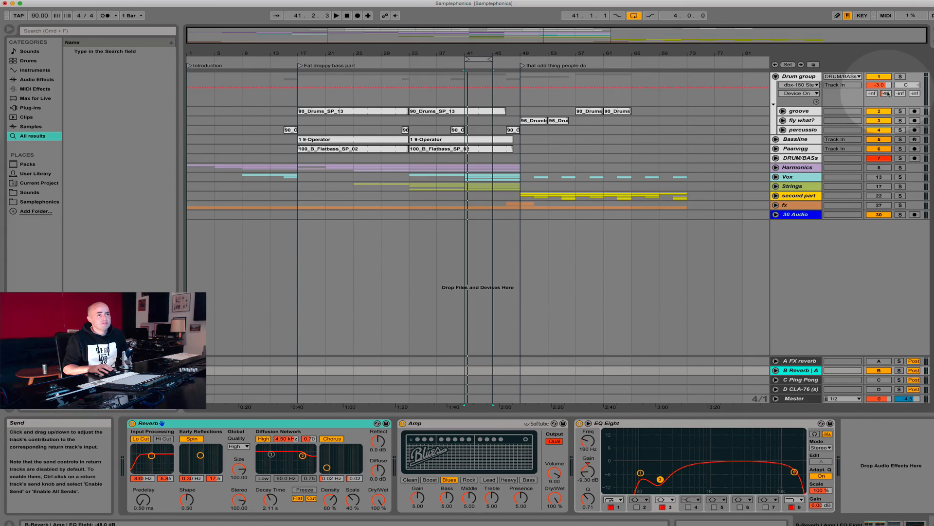
pyautogui.click(887, 94)
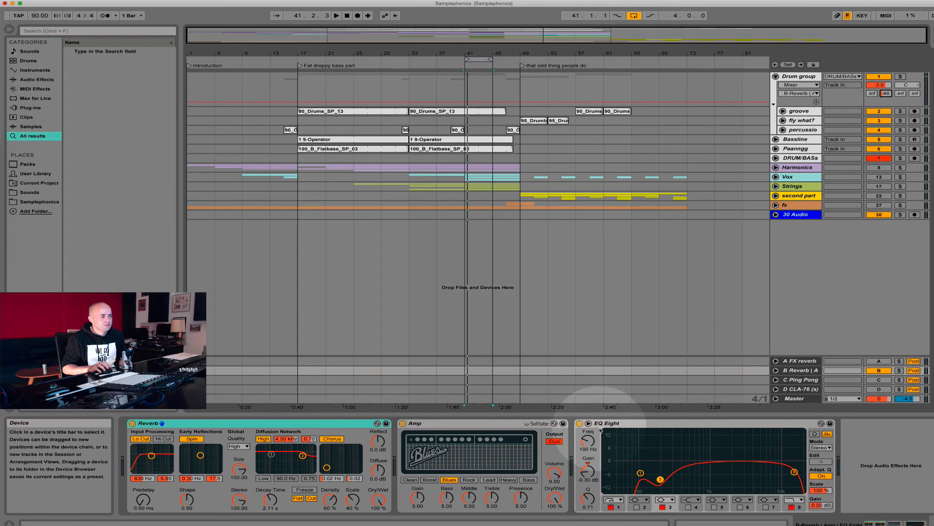
pyautogui.click(471, 426)
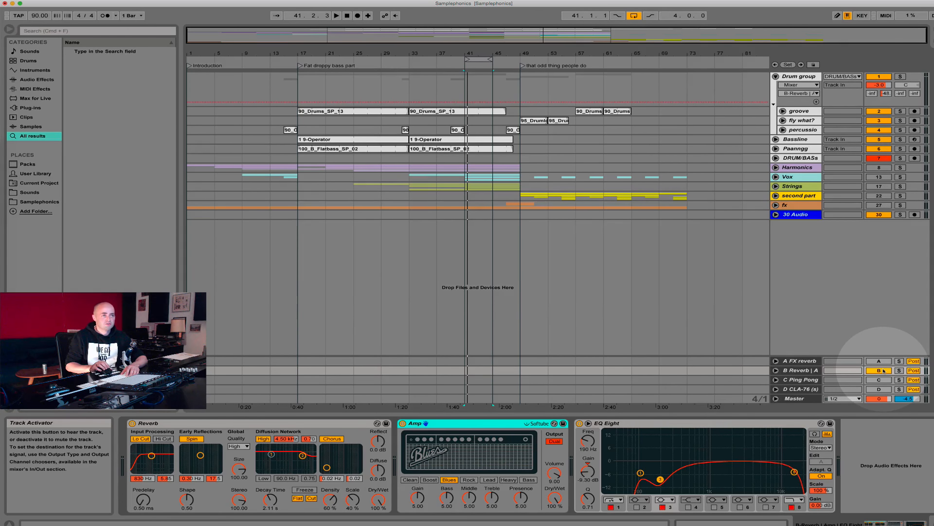
# Step: Play the drum loop and switch the B Reverb return off and back on to compare the sound without and with reverb
pyautogui.press('space')
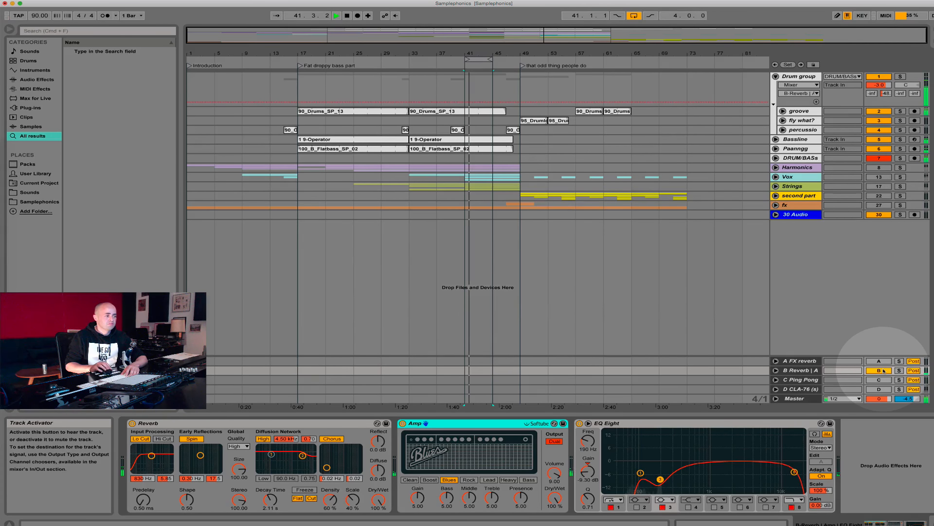
pyautogui.click(884, 371)
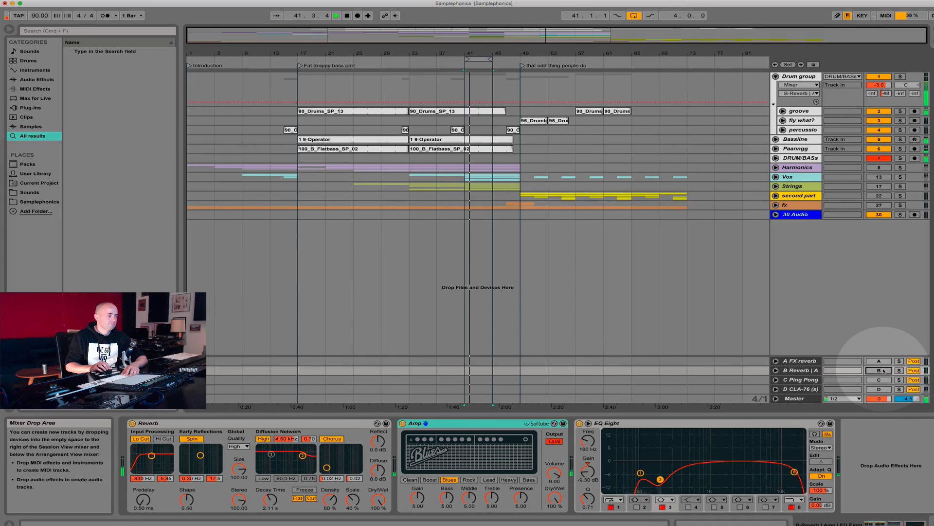
pyautogui.click(884, 371)
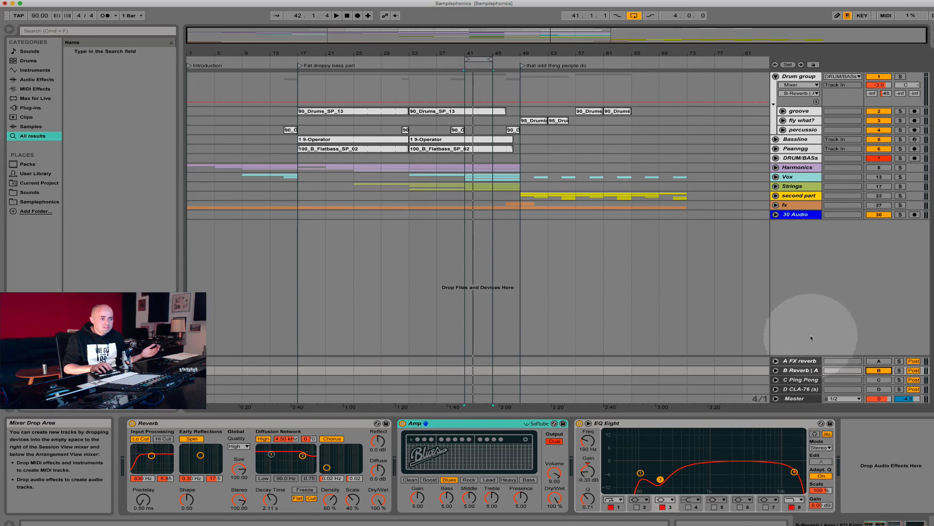
# Step: Unfold the B Reverb return and DRUM/BASs bus, try the bus's B Reverb send at 0 dB during playback, reset it, and fold the return
pyautogui.click(775, 370)
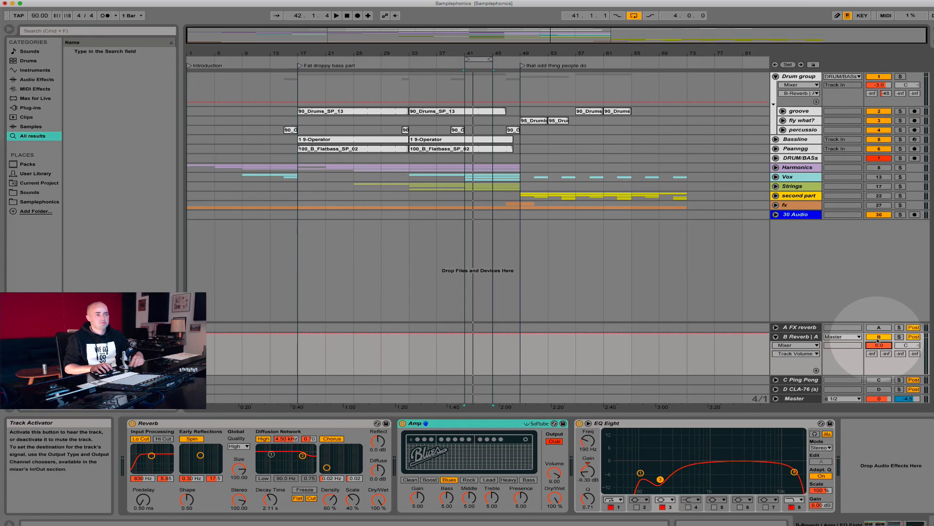
pyautogui.press('space')
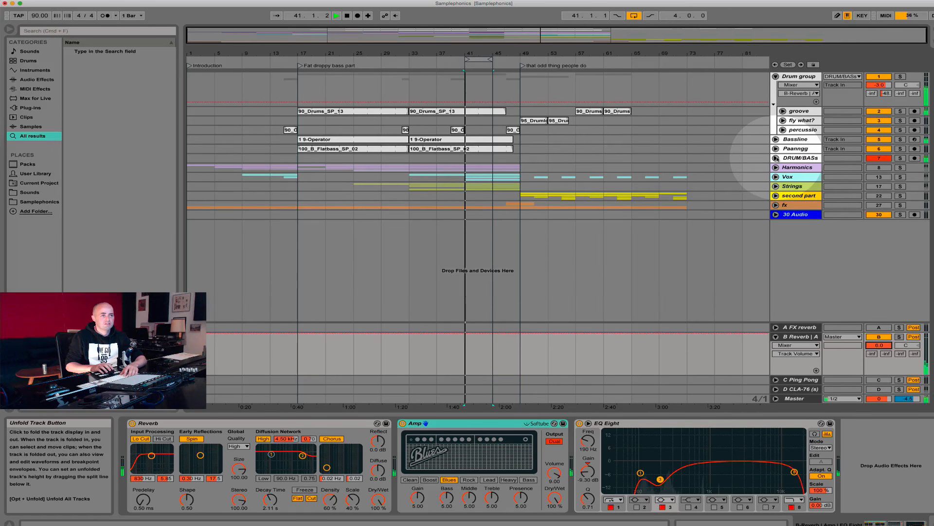
pyautogui.click(776, 158)
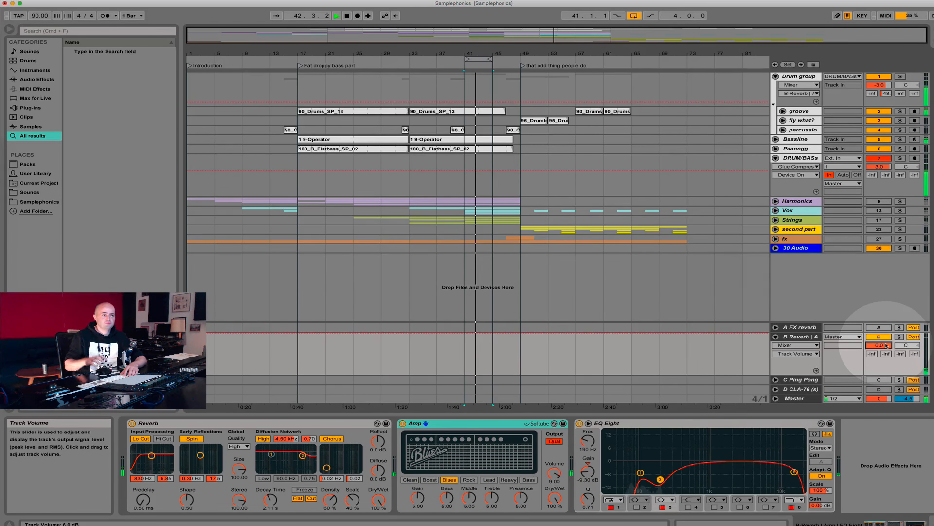
pyautogui.moveTo(889, 176); pyautogui.dragTo(889, 151)
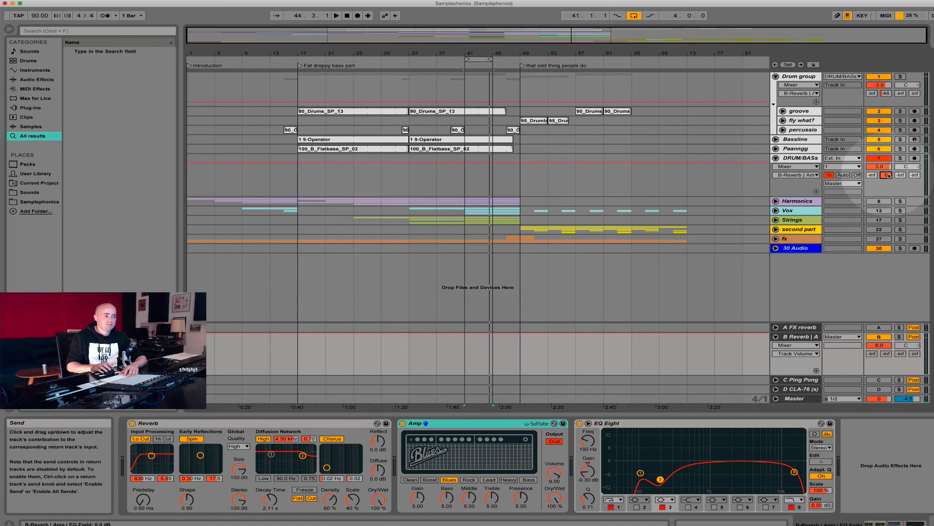
pyautogui.click(479, 423)
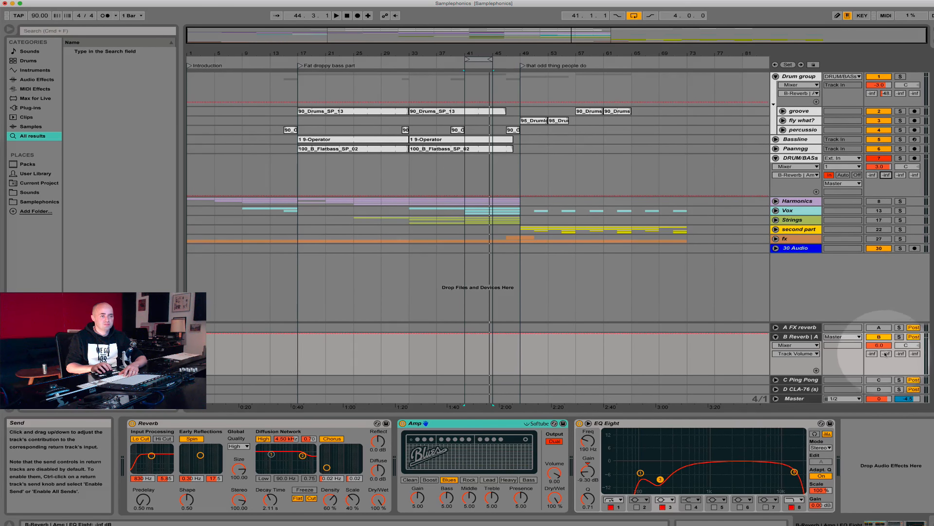
pyautogui.click(776, 336)
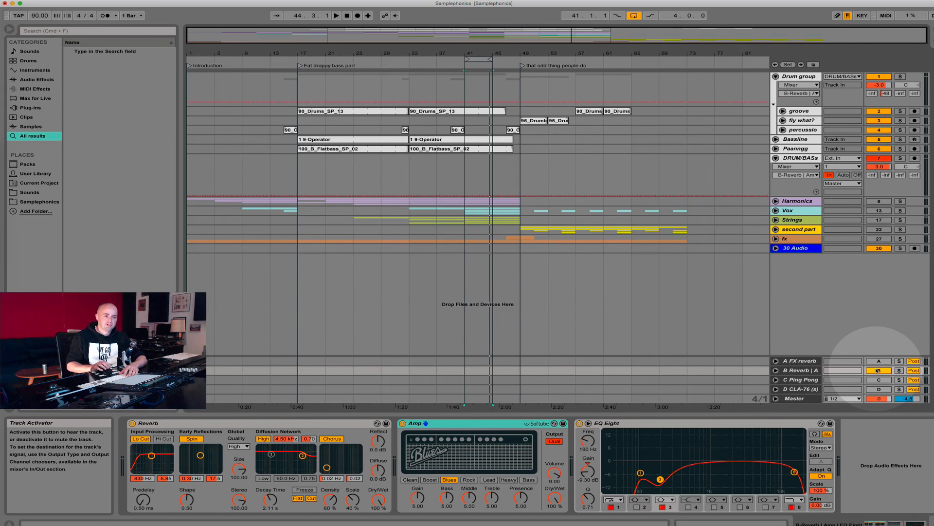
# Step: Replay the loop and toggle the B Reverb return repeatedly to compare the drums with and without it, leaving it active
pyautogui.press('space')
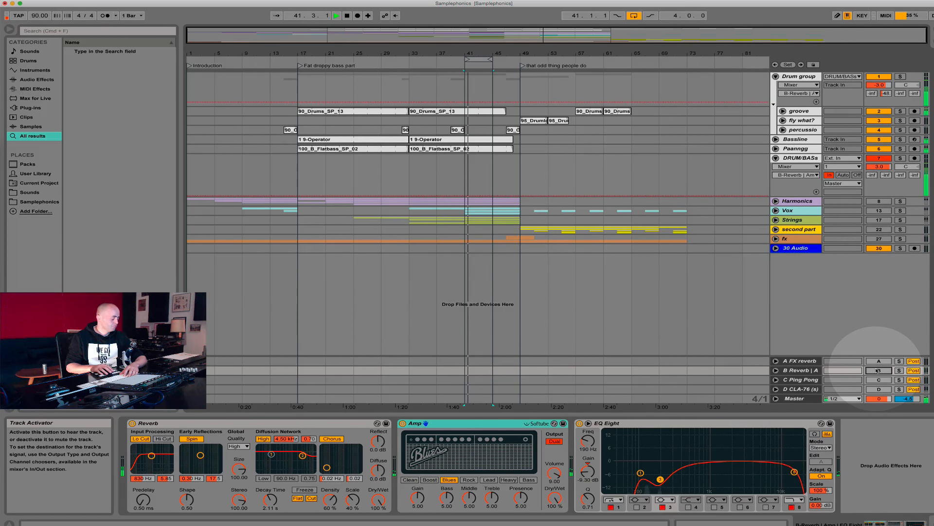
pyautogui.click(878, 370)
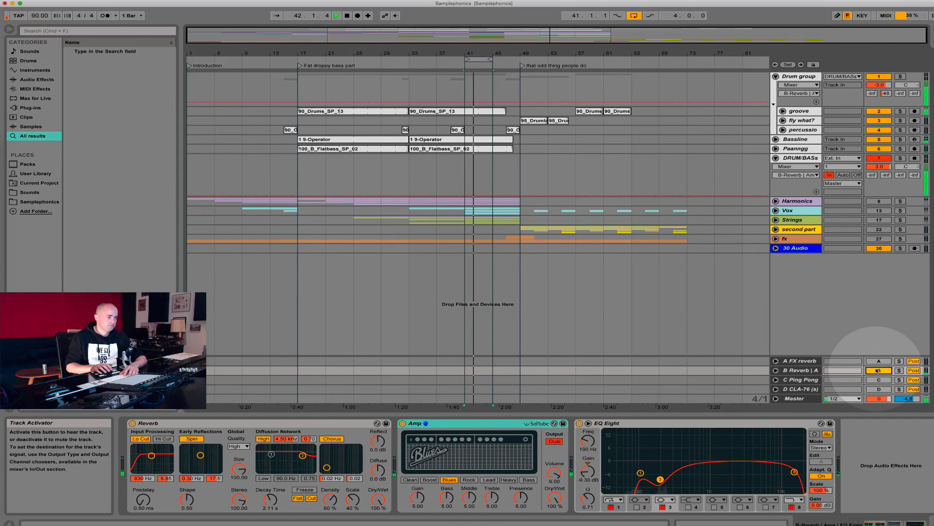
pyautogui.click(878, 370)
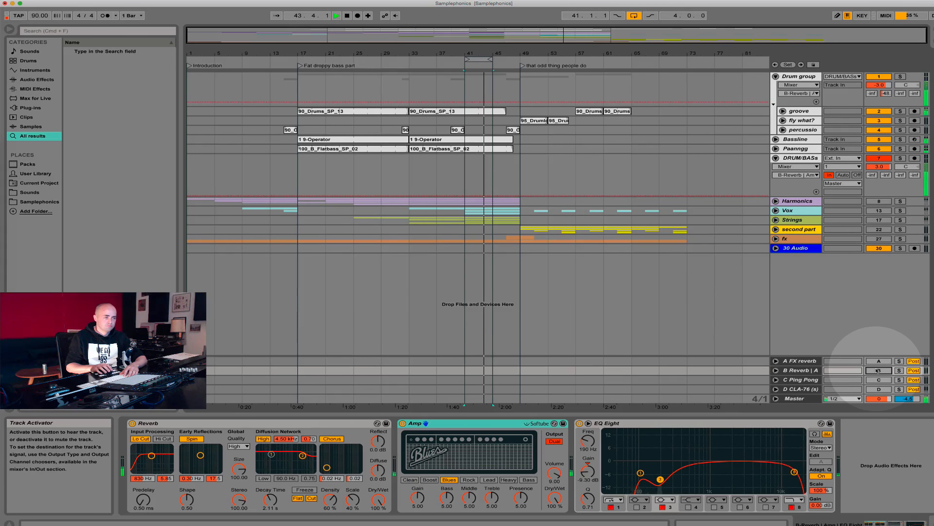
pyautogui.click(879, 370)
# Step: Bring up the Master track's devices, stop playback, and reactivate the A FX reverb, C Ping Pong and D CLA-76 return tracks
pyautogui.click(798, 398)
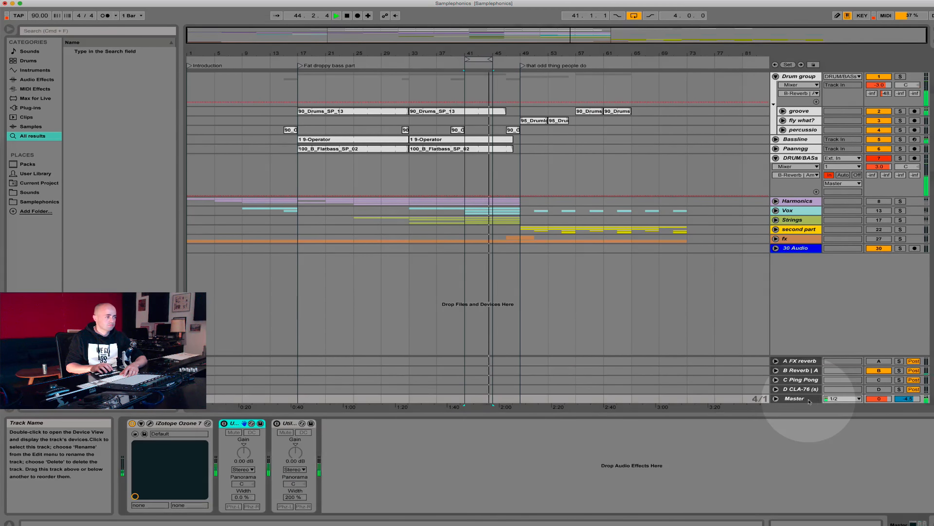
pyautogui.press('space')
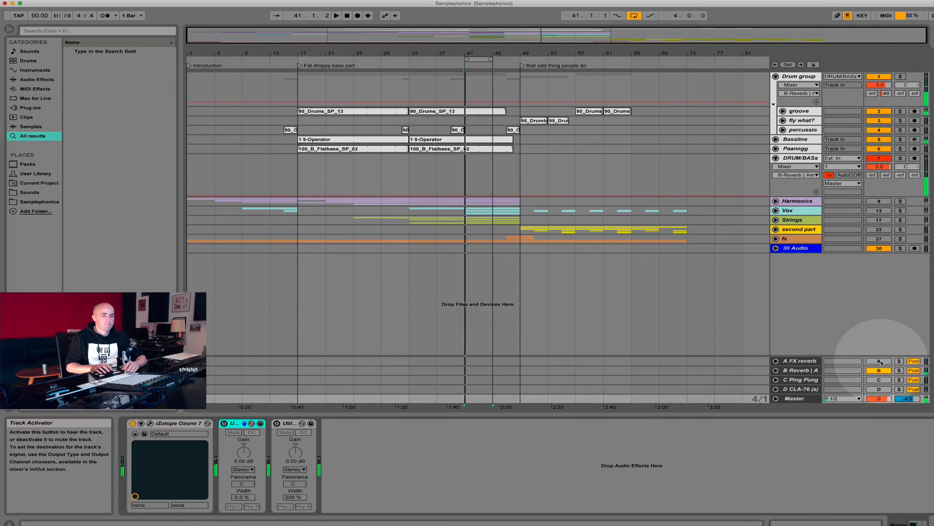
pyautogui.click(880, 388)
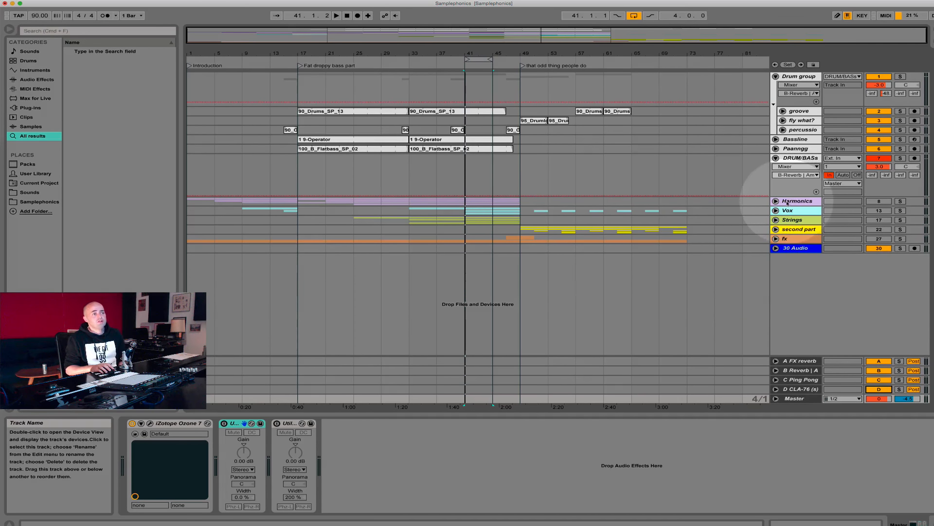
# Step: Unfold the Harmonics and Vox groups to examine their tracks and return sends
pyautogui.click(775, 201)
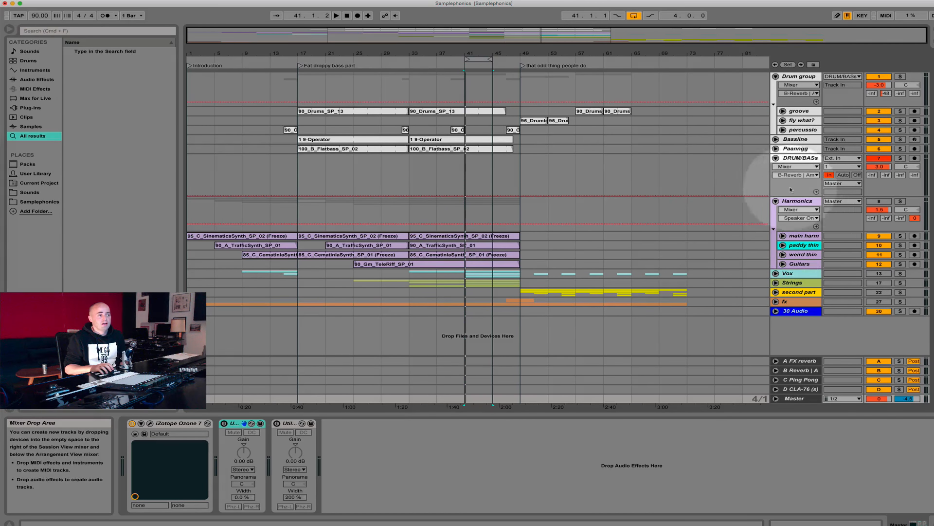
pyautogui.click(775, 273)
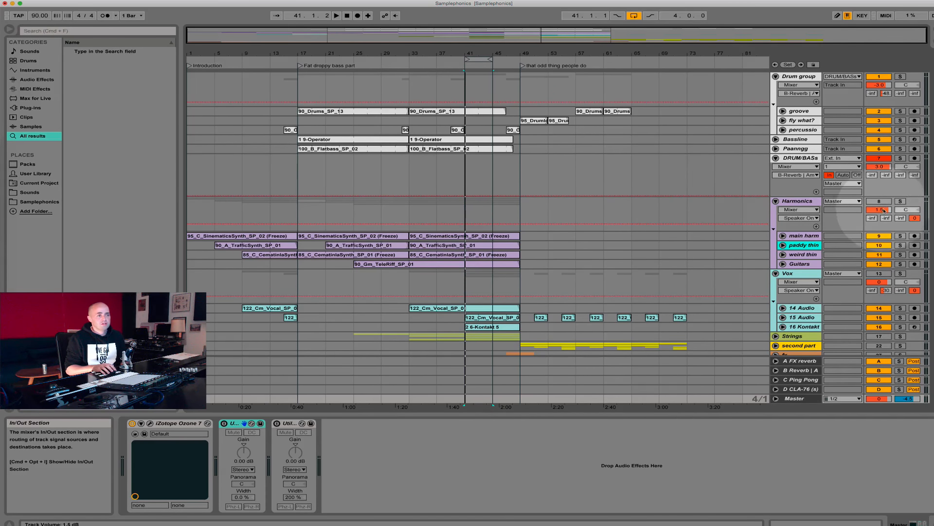
pyautogui.click(879, 201)
pyautogui.click(880, 201)
pyautogui.click(776, 201)
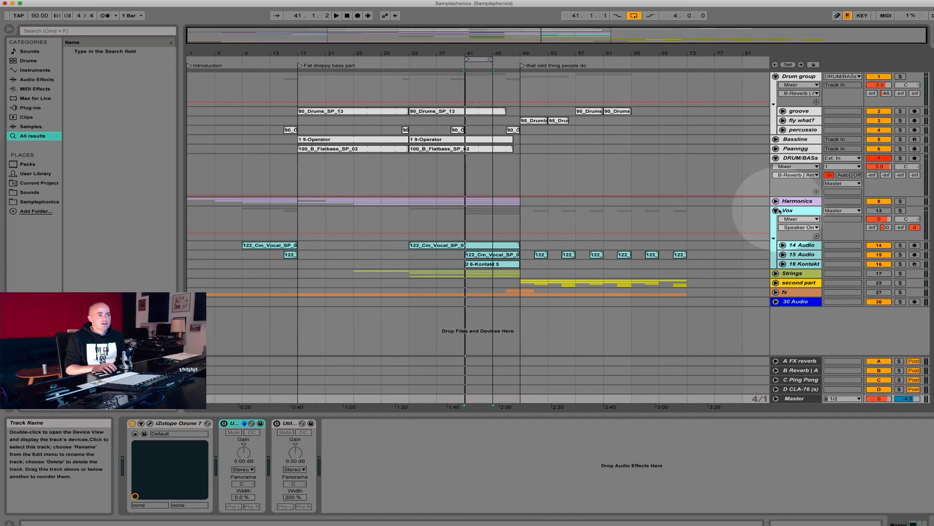
pyautogui.click(776, 201)
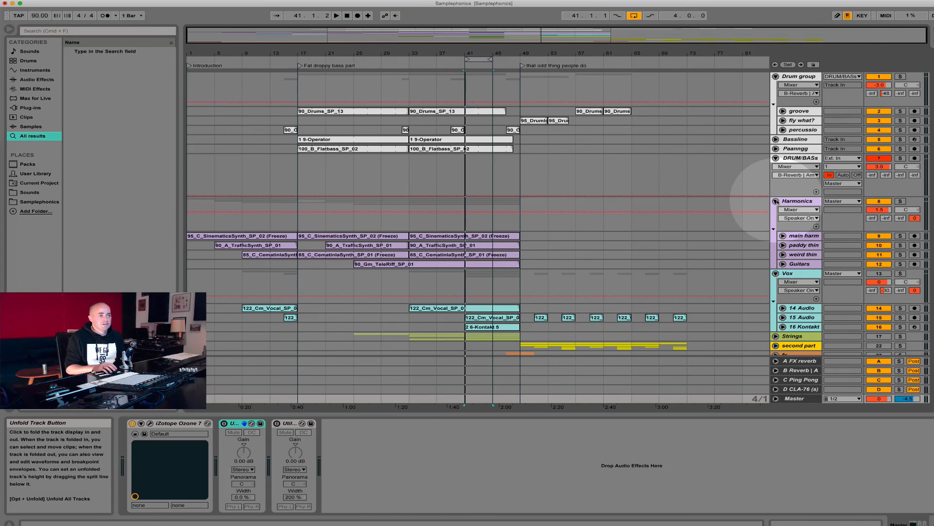
pyautogui.click(776, 201)
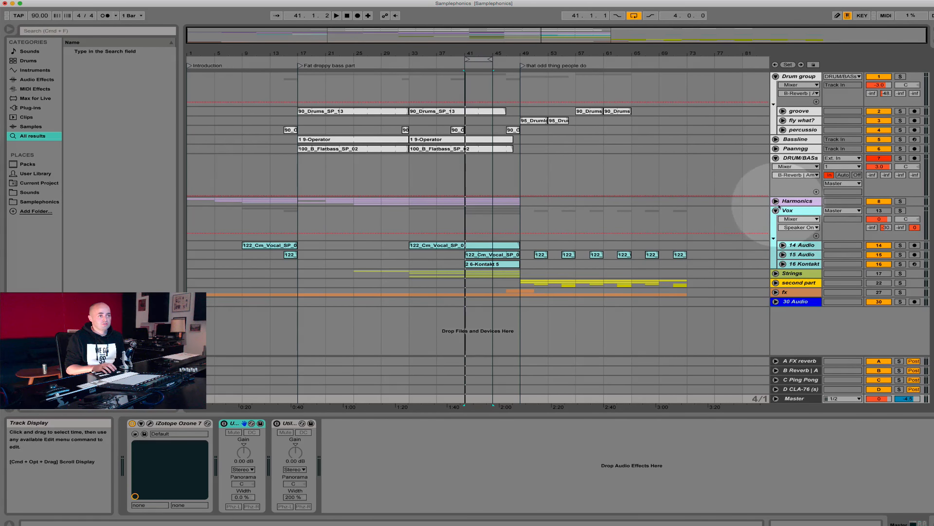
pyautogui.click(775, 201)
# Step: Mute the paddy thin, weird thin and Guitars tracks inside the Harmonics group
pyautogui.scroll(-1, 873, 222)
pyautogui.click(878, 232)
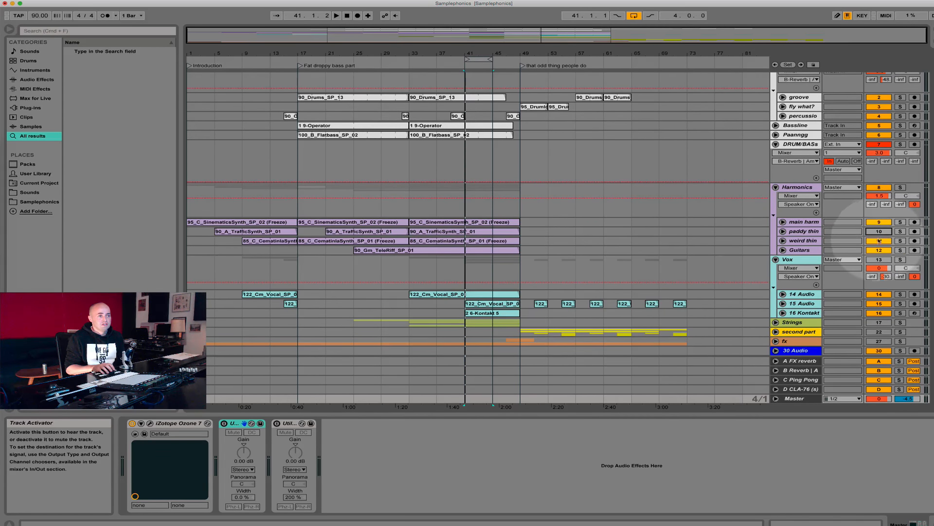
pyautogui.click(878, 241)
pyautogui.click(878, 250)
# Step: Bypass LFOTool, CLA-2A Stereo and the first EQ Eight on the Harmonics group, and play the loop to hear it without them
pyautogui.click(786, 188)
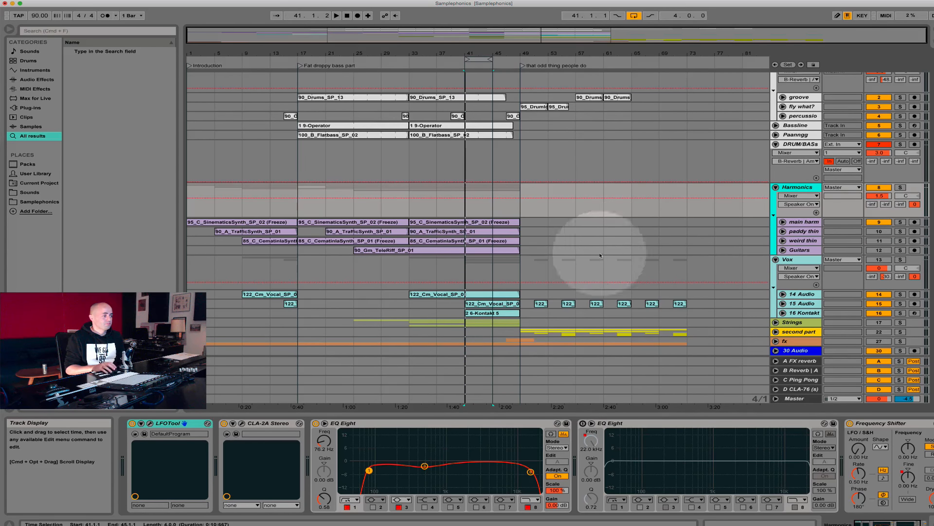
pyautogui.click(132, 423)
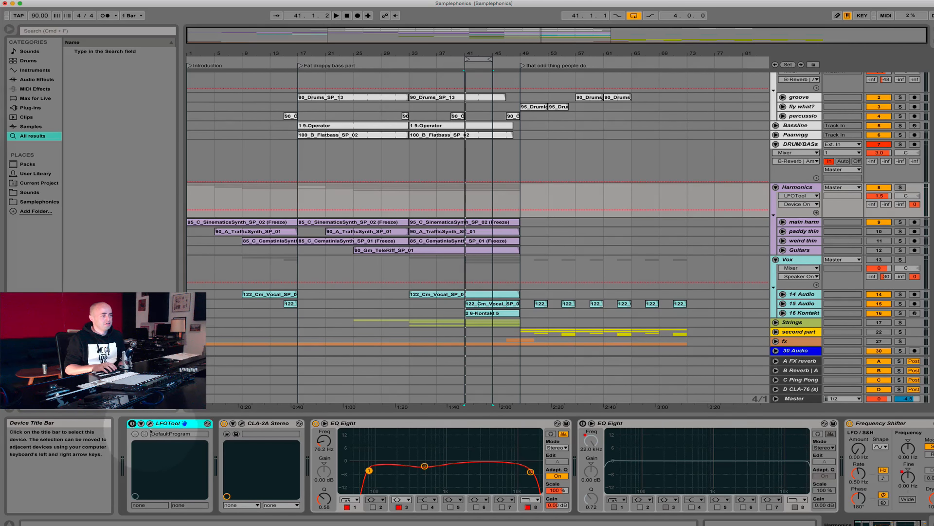
pyautogui.click(224, 423)
pyautogui.click(316, 423)
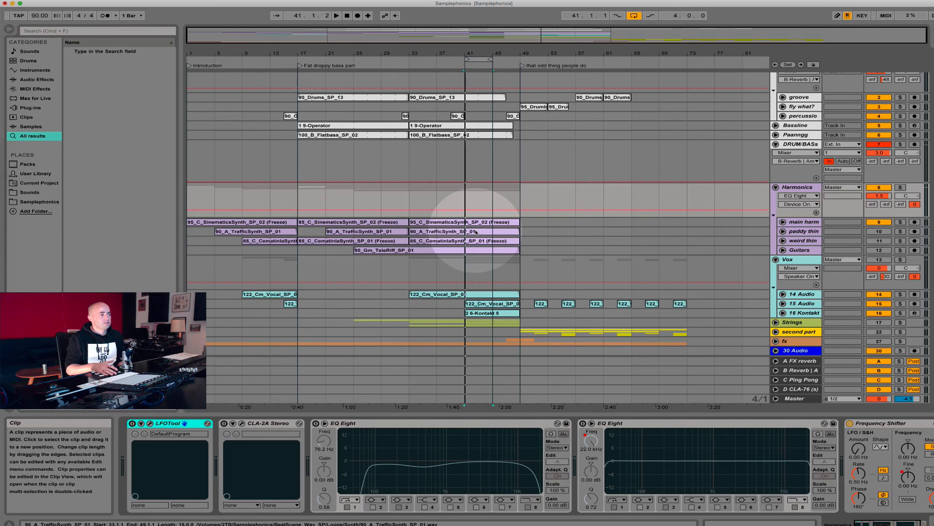
pyautogui.press('space')
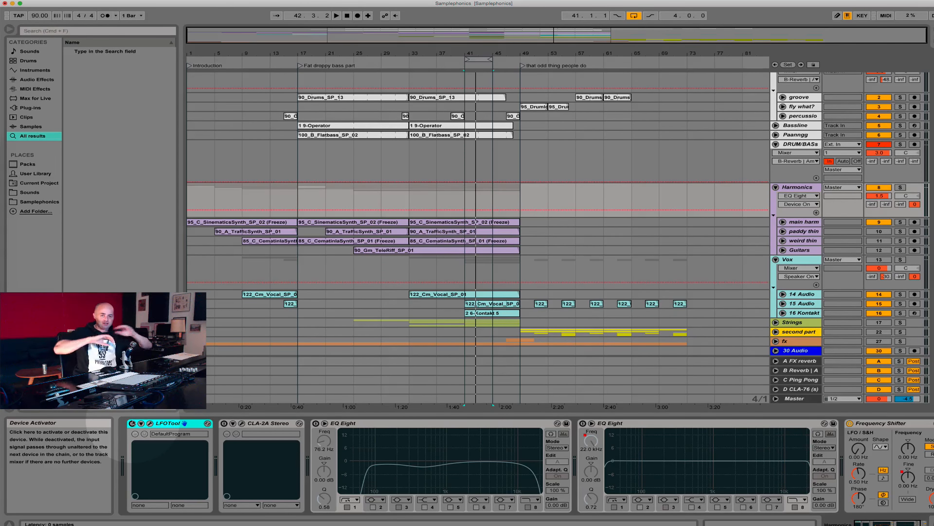
# Step: Switch LFOTool on the Harmonics group back on, open its plug-in window and audition the loop with it
pyautogui.click(132, 423)
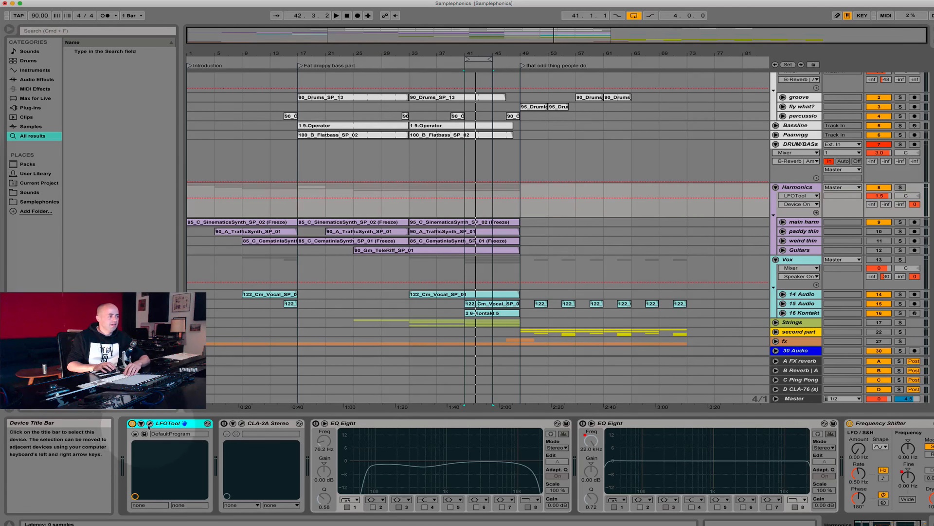
pyautogui.click(150, 423)
pyautogui.press('space')
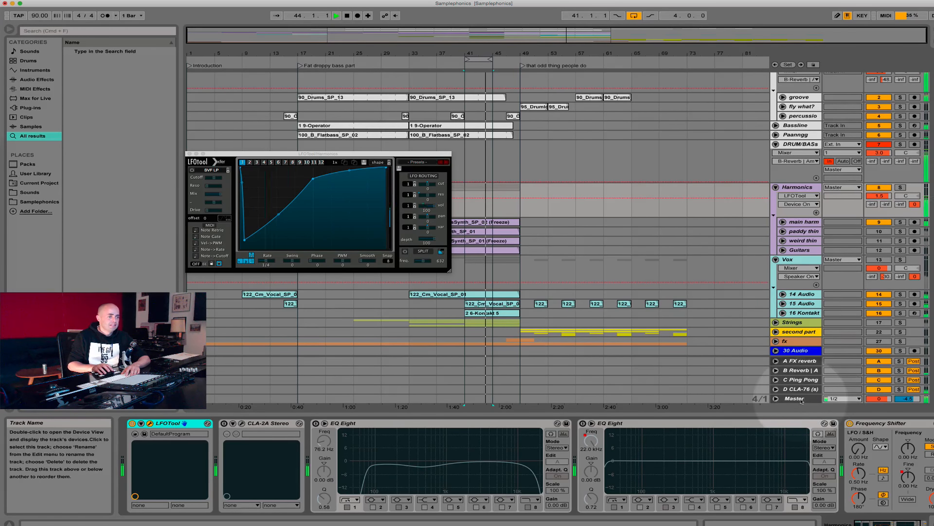
pyautogui.press('space')
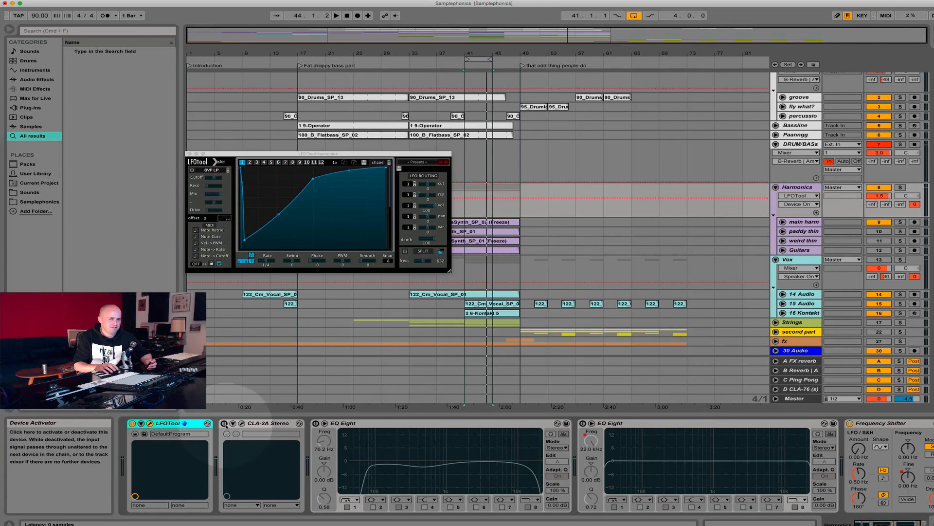
# Step: Open the CLA-2A Stereo window from the Harmonics group and close the LFOTool window to examine the compressor's settings
pyautogui.click(241, 423)
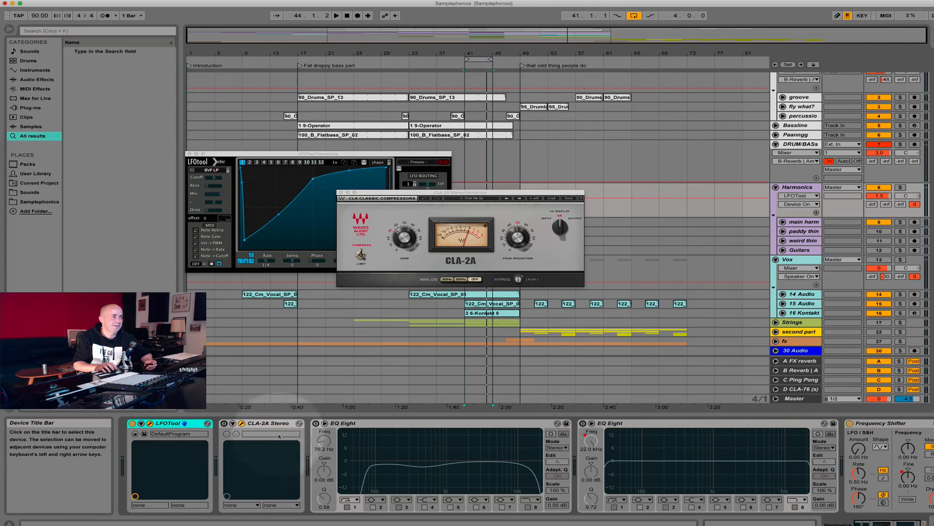
pyautogui.click(189, 154)
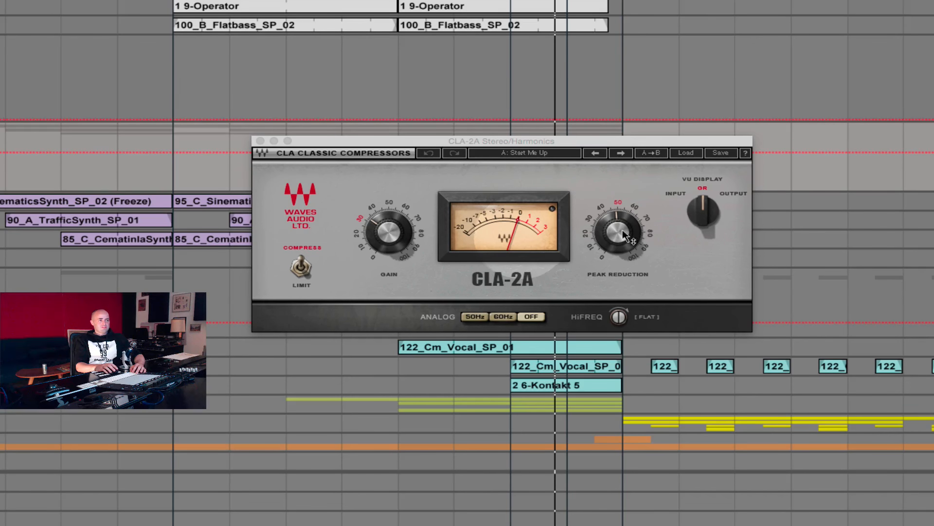
pyautogui.moveTo(623, 231)
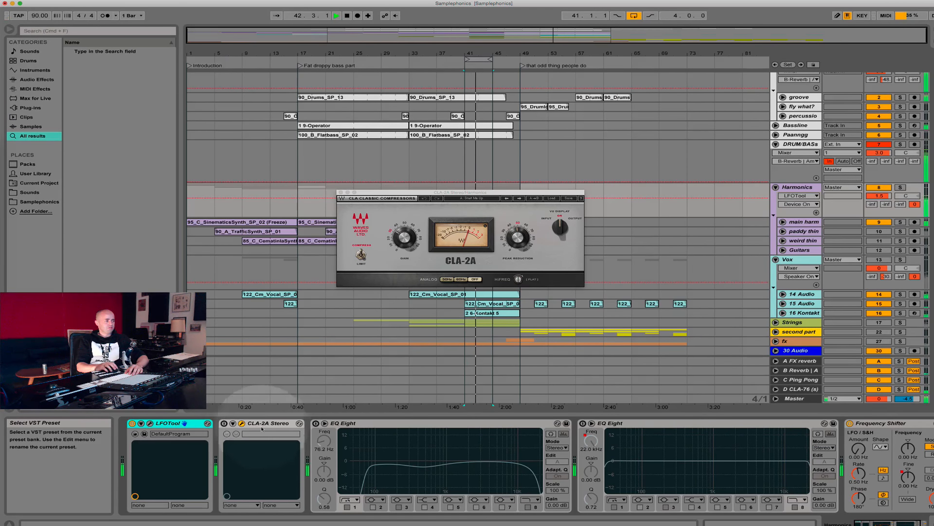
# Step: Switch on the CLA-2A Stereo compressor, compare the loop with and without it, leave it on and close its window
pyautogui.click(229, 425)
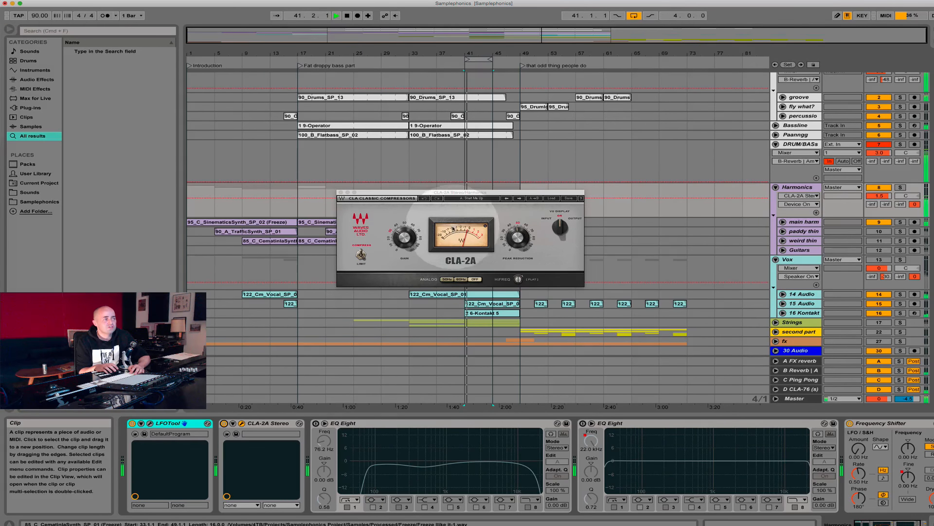
pyautogui.click(225, 423)
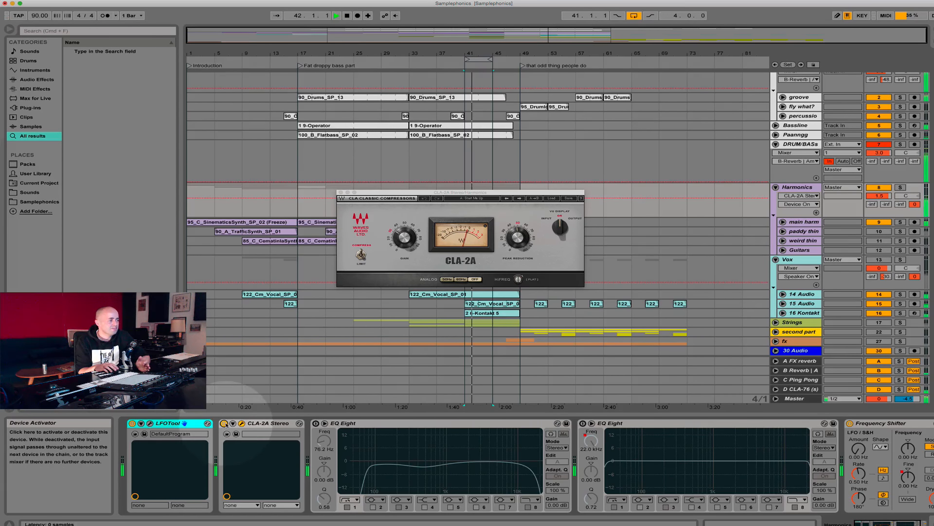
pyautogui.click(224, 424)
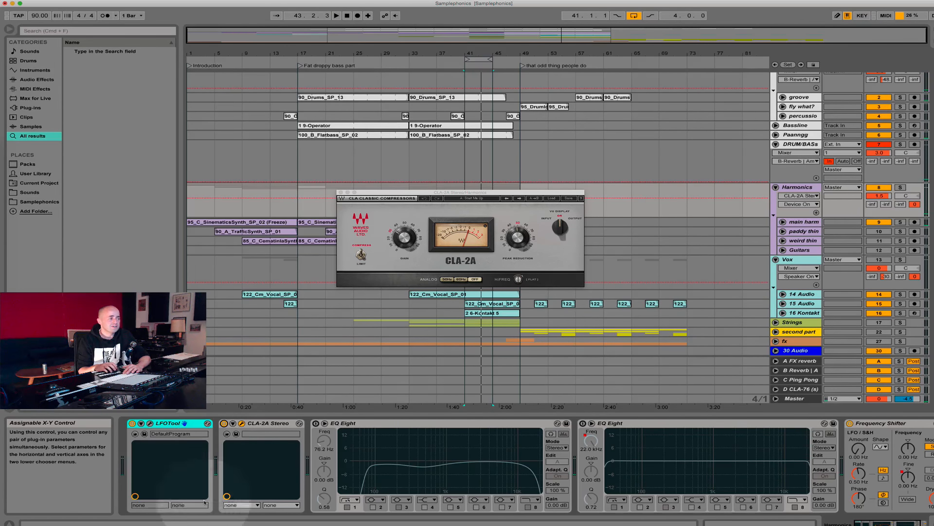
pyautogui.click(341, 192)
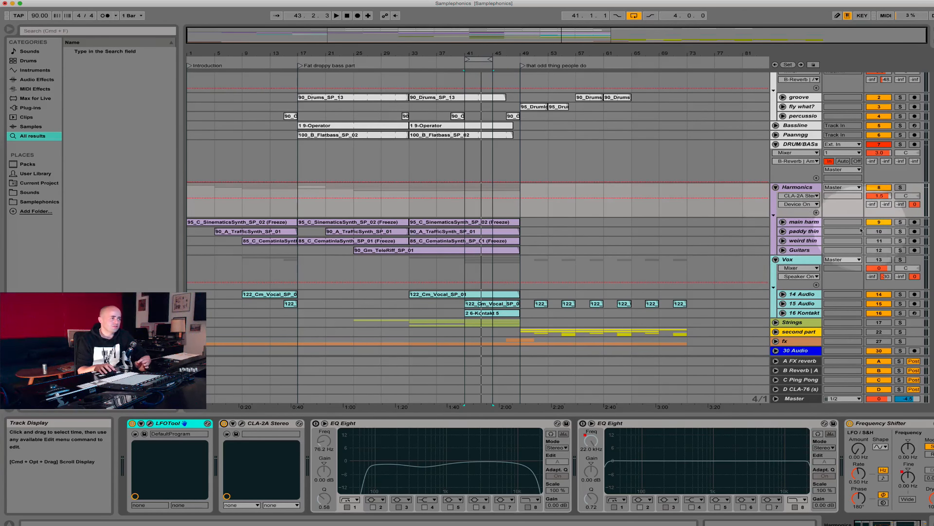
# Step: Unmute the paddy thin track, unfold it and show its device chain
pyautogui.click(884, 232)
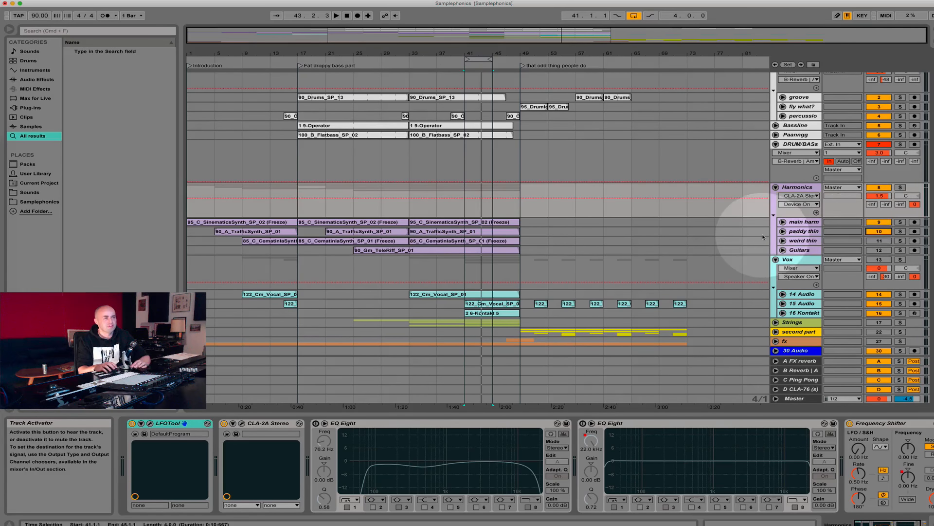
pyautogui.click(783, 232)
pyautogui.click(803, 232)
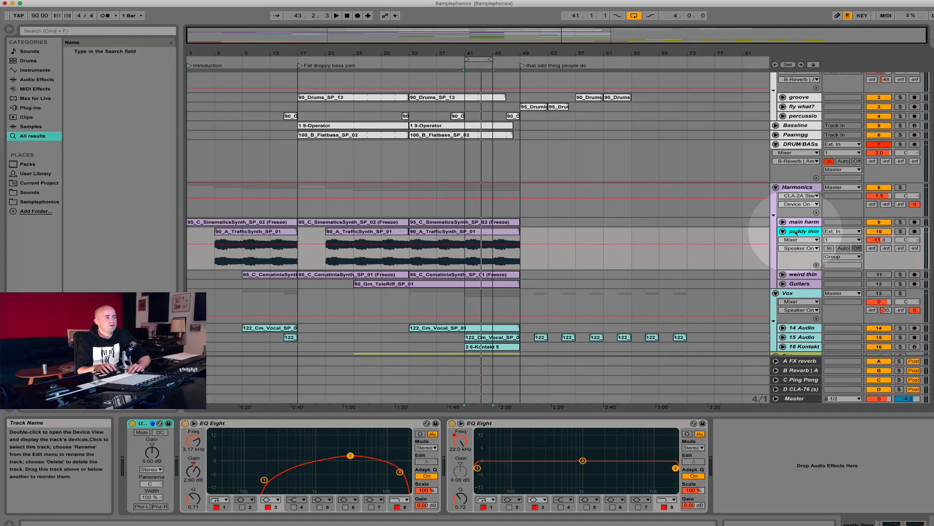
# Step: Turn the first EQ Eight on the Harmonics group back on
pyautogui.click(795, 189)
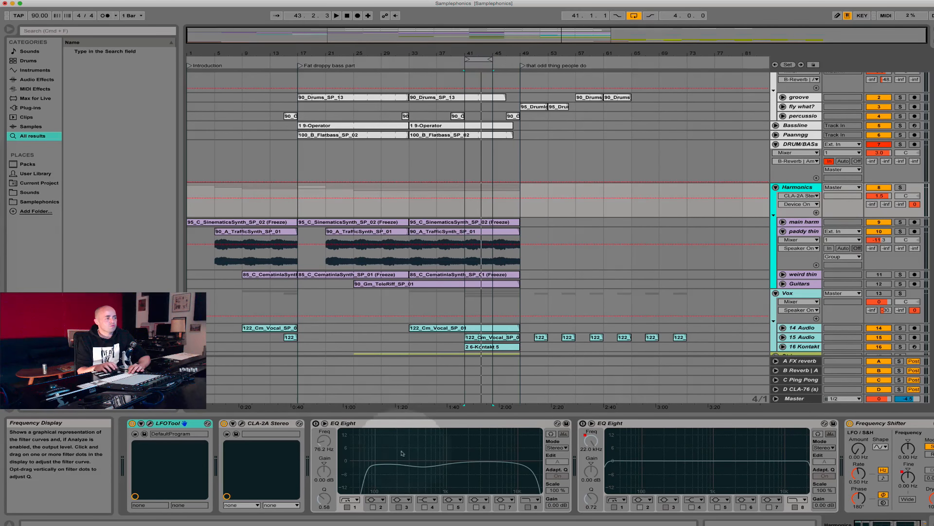
pyautogui.click(335, 424)
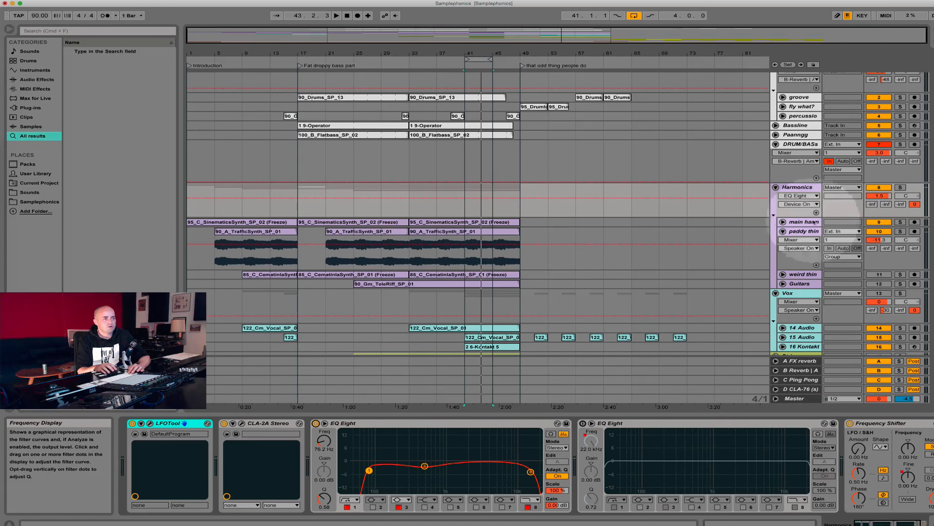
# Step: Examine the device chains of the paddy thin and main harm tracks, the Harmonics group and the CLA-76 return
pyautogui.click(799, 233)
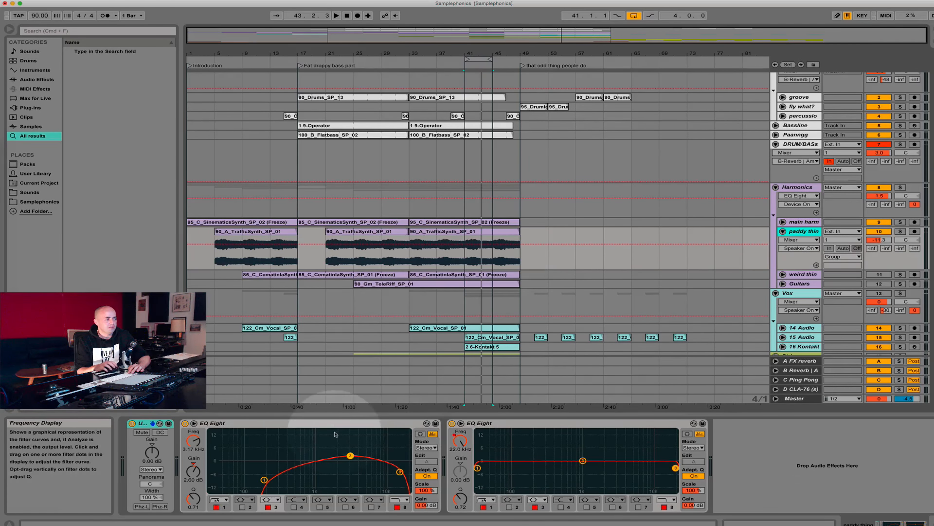
pyautogui.click(783, 222)
pyautogui.scroll(-2, 783, 222)
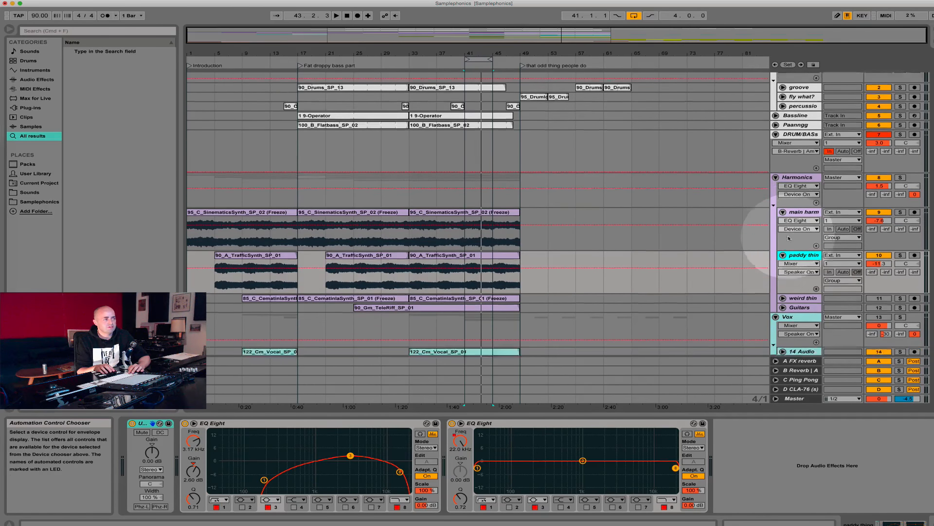
pyautogui.click(807, 183)
pyautogui.click(696, 213)
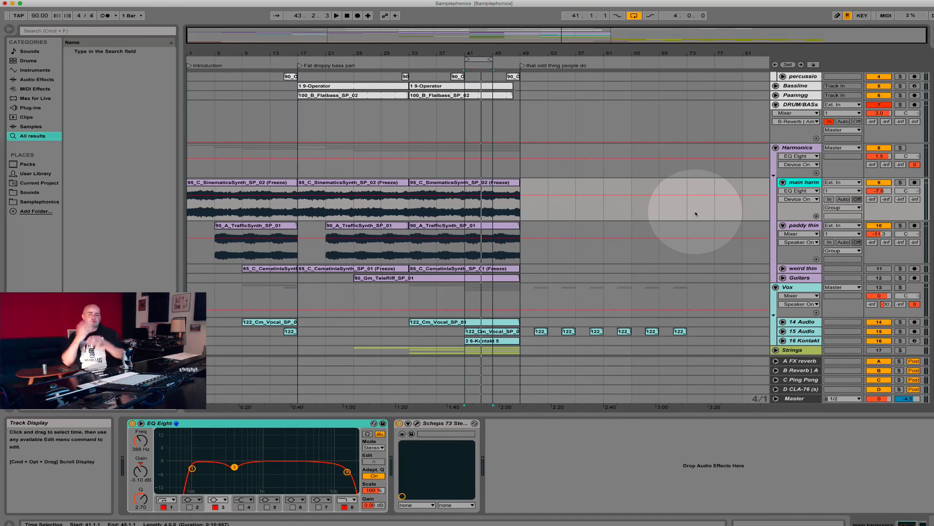
pyautogui.click(798, 148)
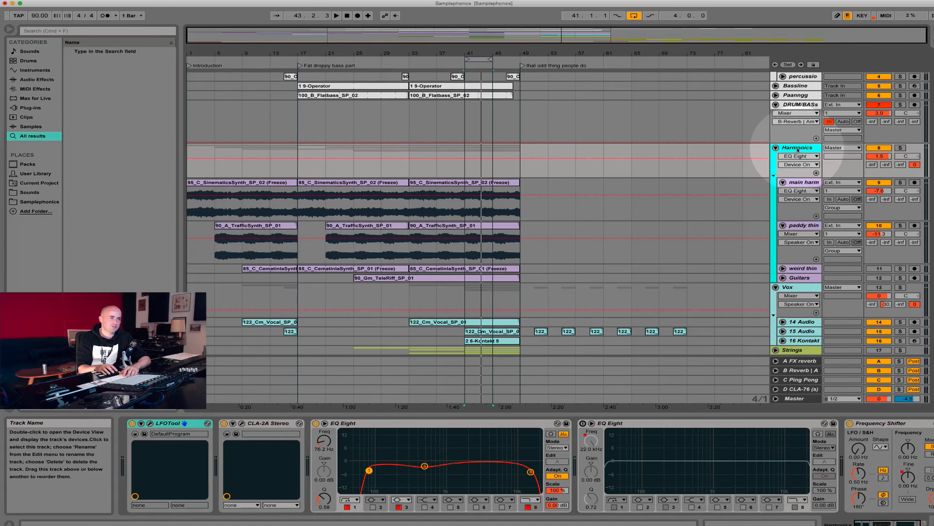
pyautogui.click(267, 423)
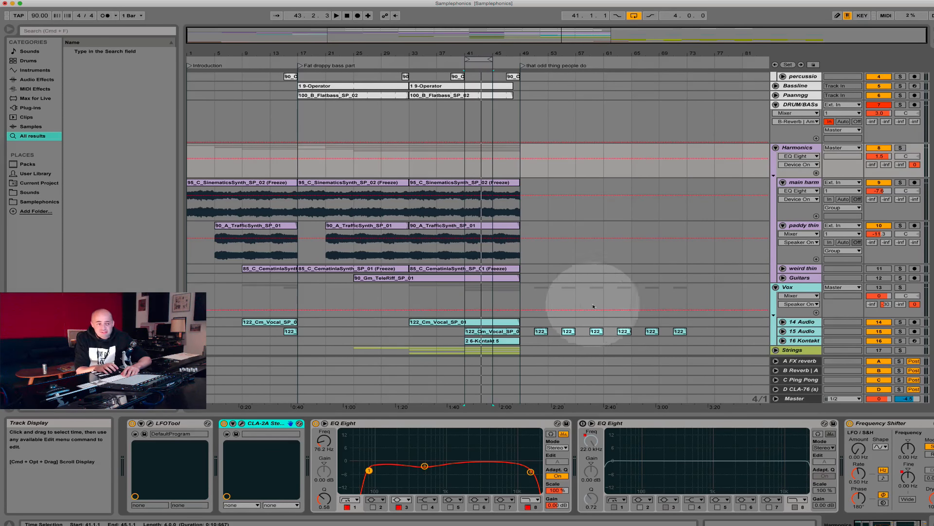
pyautogui.click(817, 391)
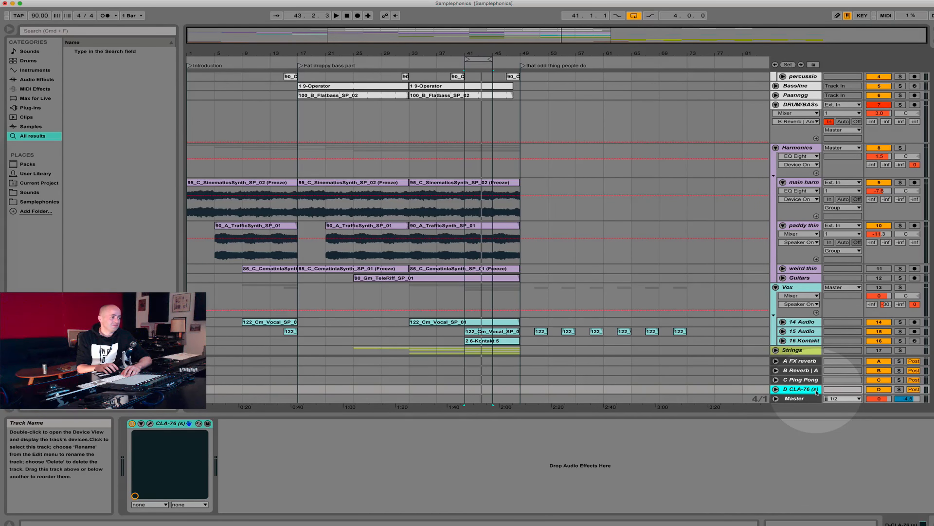
pyautogui.click(806, 226)
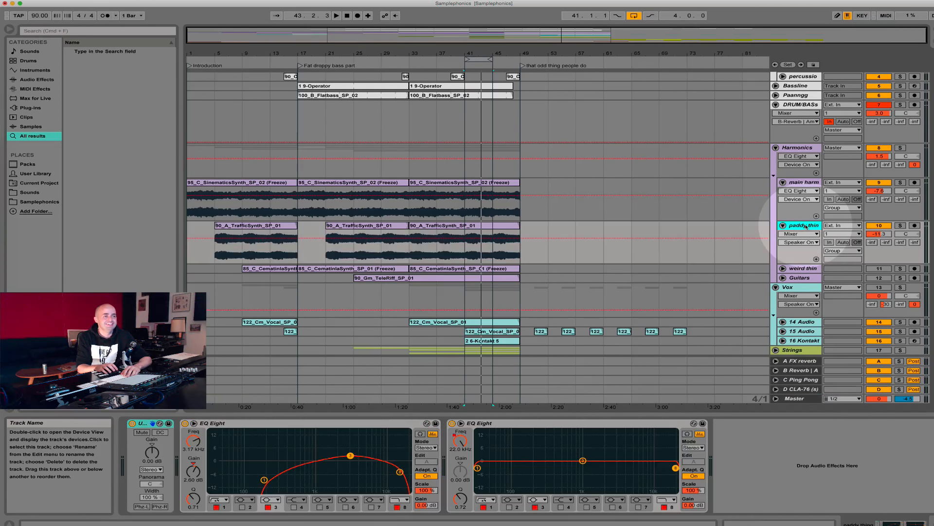
# Step: Show the main harm track's devices, play the loop and open the Scheps 73 plug-in window
pyautogui.click(803, 183)
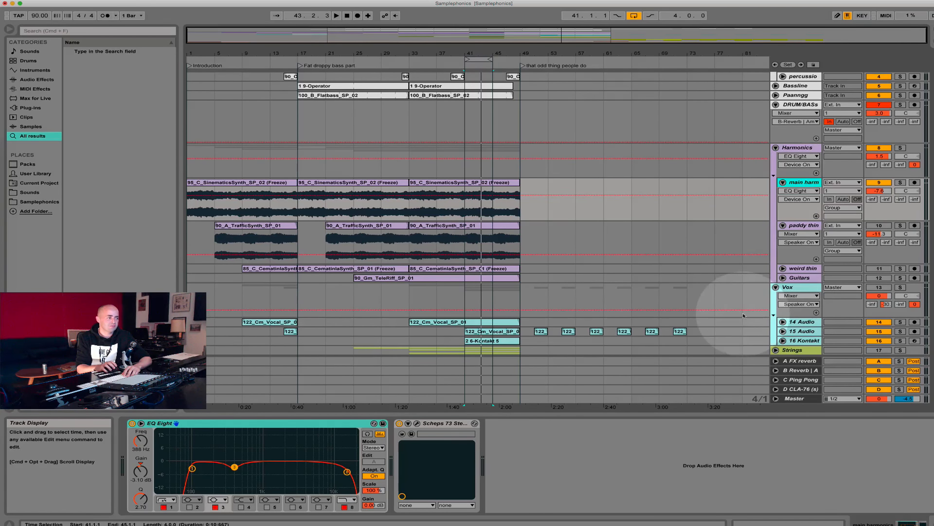
pyautogui.press('space')
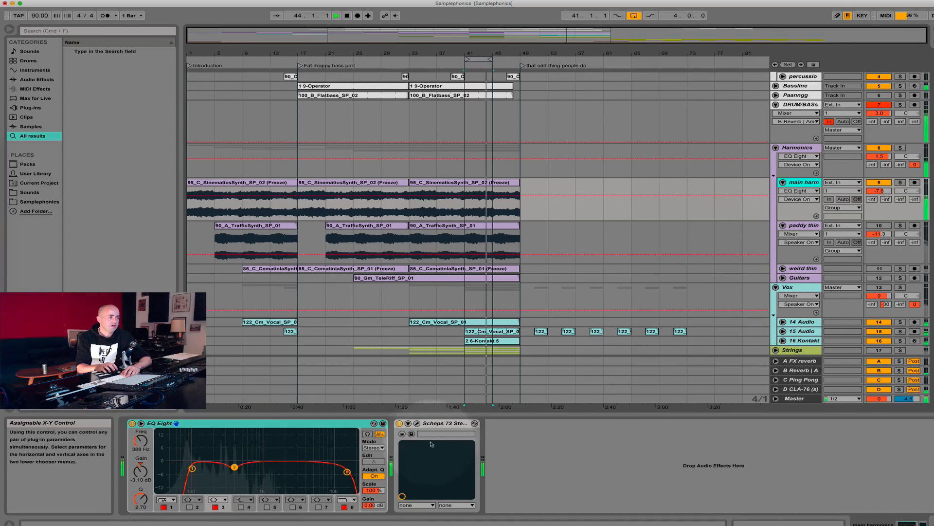
pyautogui.click(417, 424)
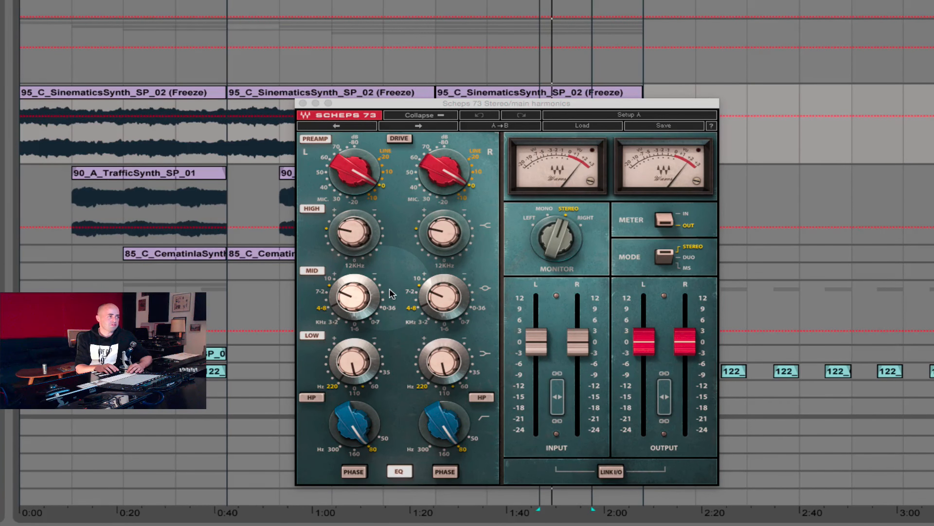
# Step: Set the left mid frequency on Scheps 73 to 0.7 kHz, and select its left high gain and band 7 of EQ Eight
pyautogui.moveTo(384, 287); pyautogui.dragTo(380, 283)
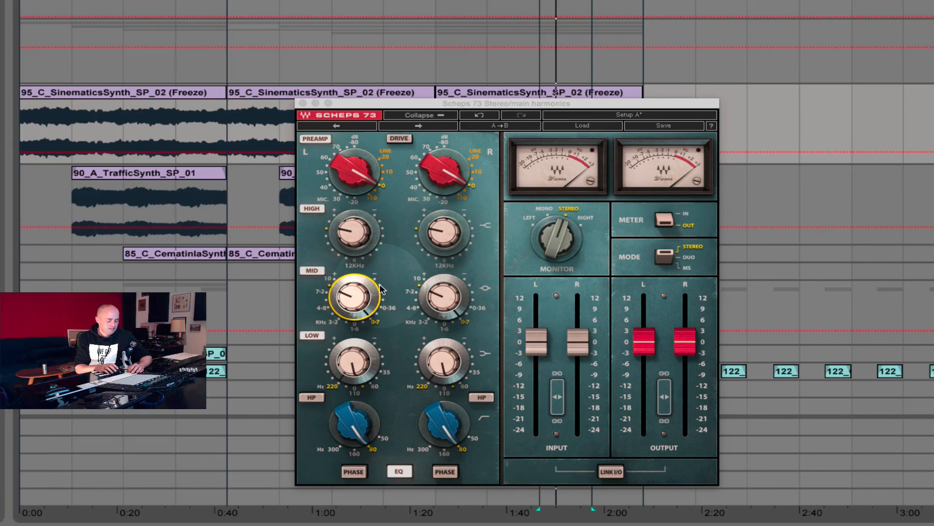
pyautogui.click(355, 236)
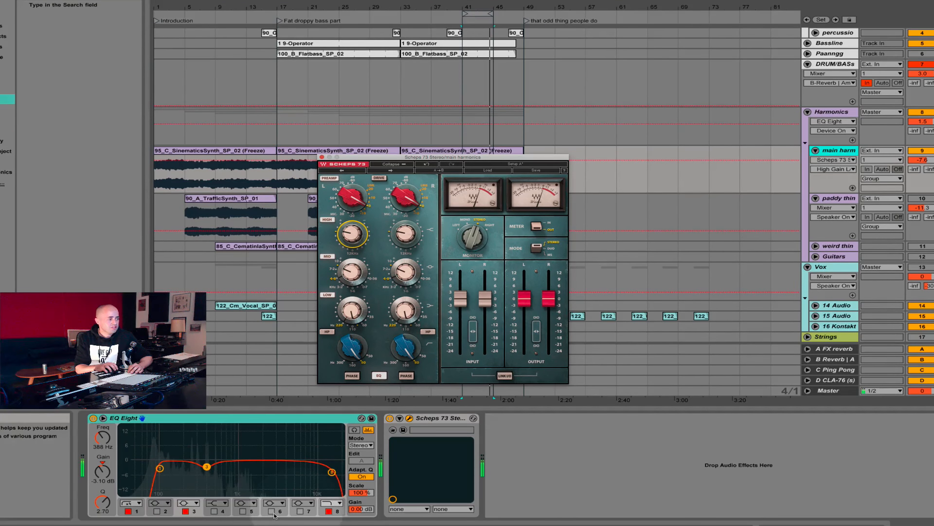
pyautogui.click(301, 512)
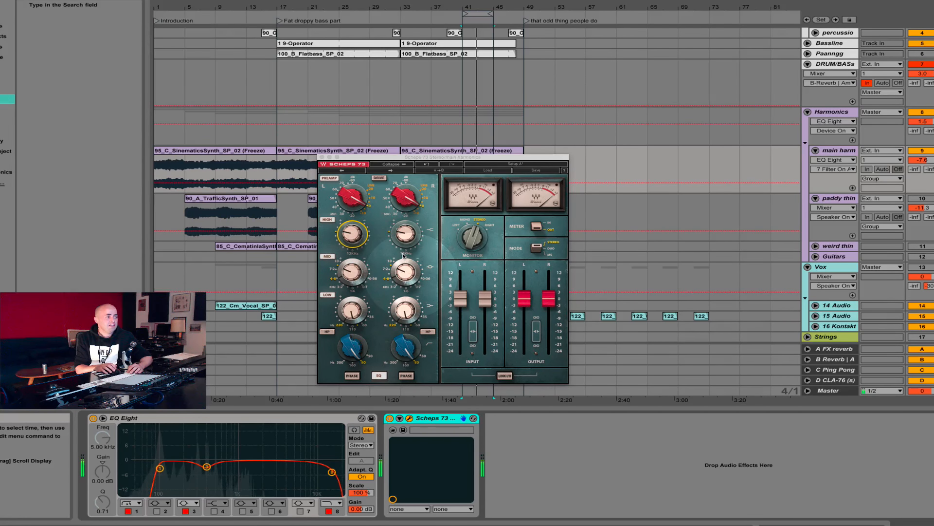
# Step: Toggle Scheps 73 on the main harm track to compare, inspect it alongside EQ Eight, and close its plug-in window
pyautogui.click(389, 418)
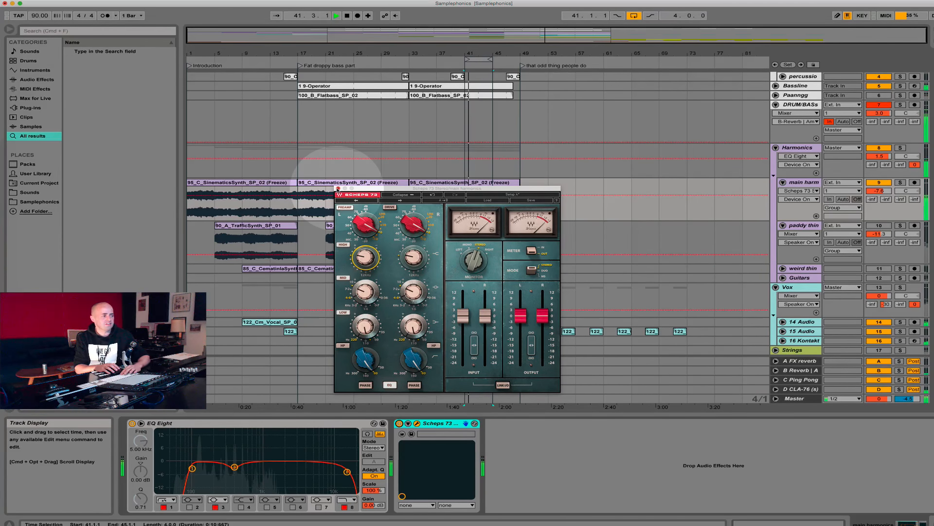
pyautogui.click(338, 188)
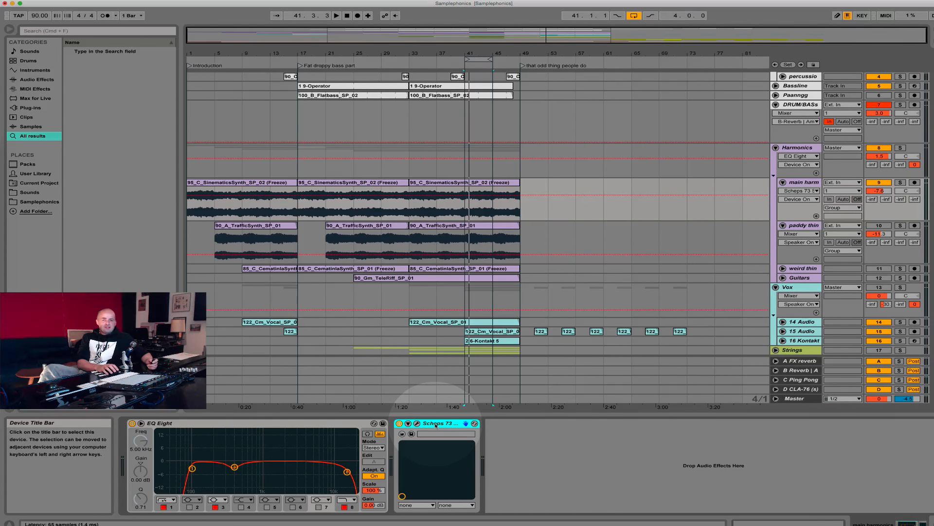
pyautogui.click(204, 426)
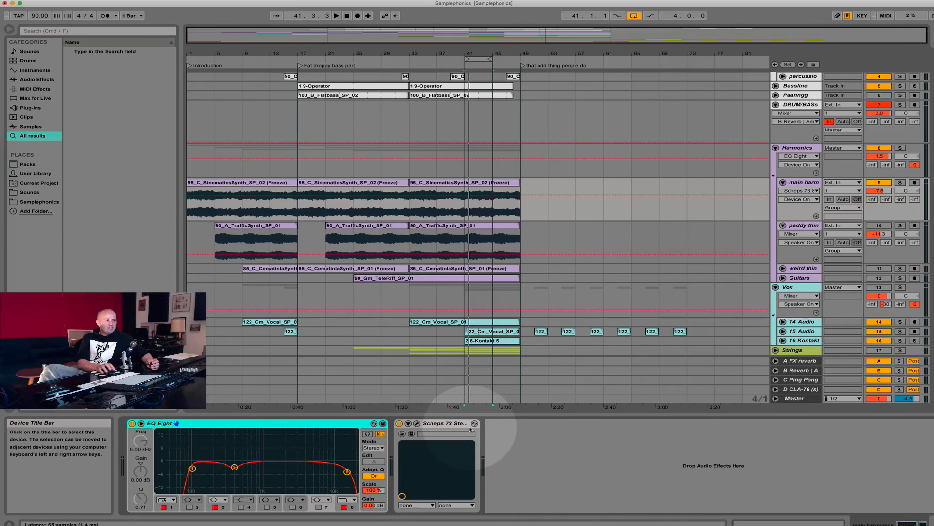
pyautogui.click(441, 422)
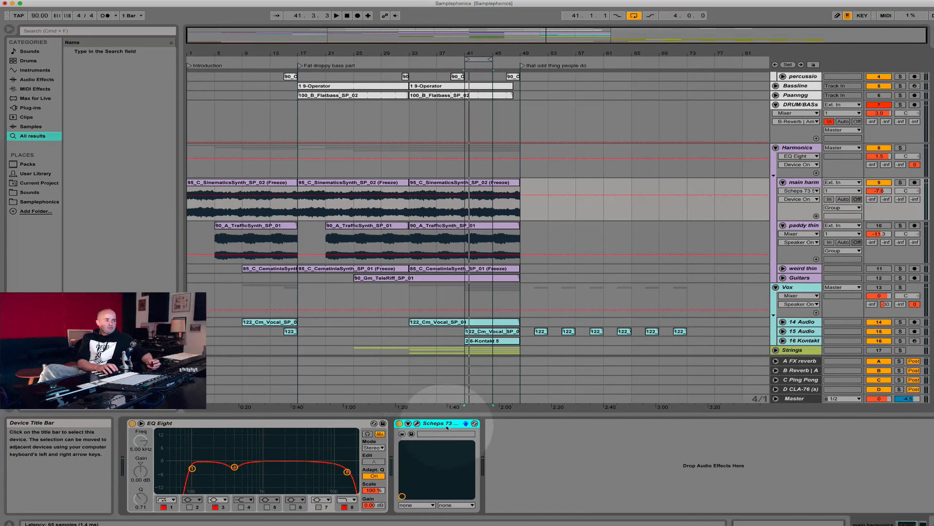
pyautogui.click(417, 423)
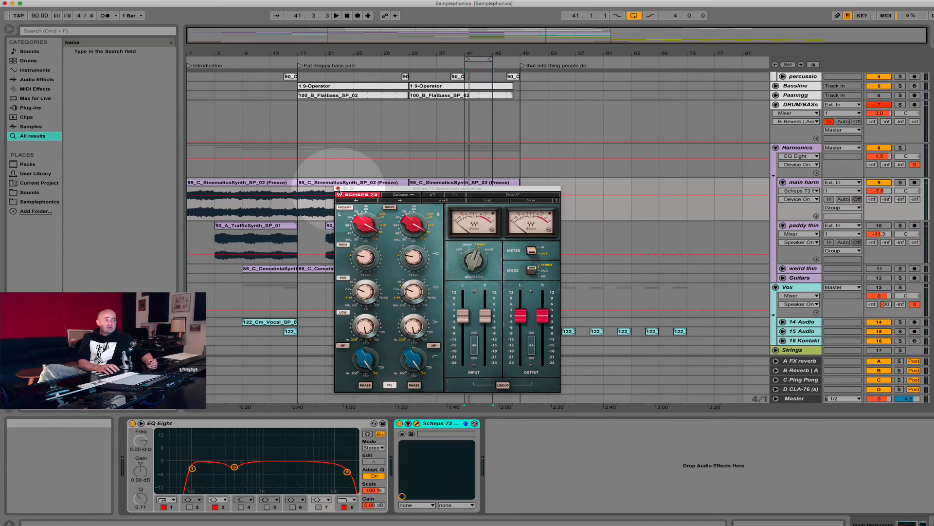
pyautogui.click(338, 188)
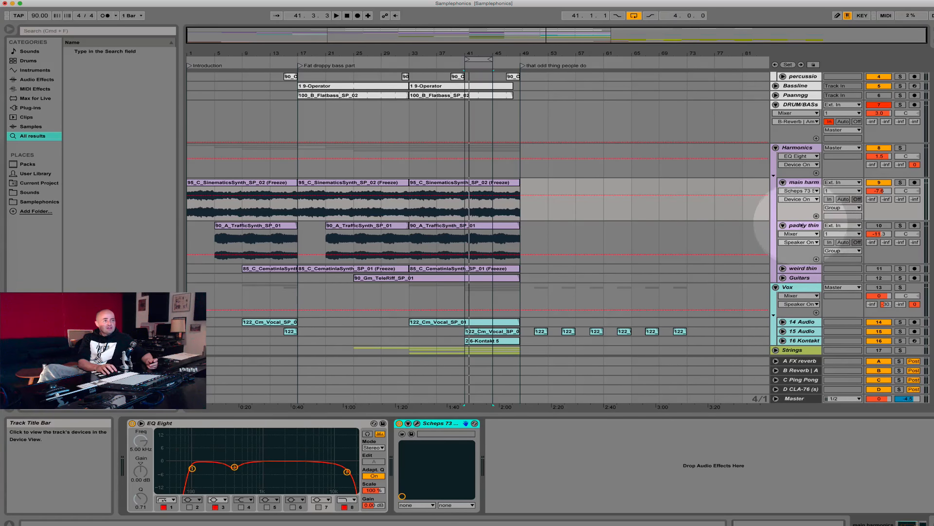
# Step: Examine the device chains of the paddy thin and Guitars tracks, with weird thin and Guitars unfolded, and collapse the Harmonics group
pyautogui.click(778, 227)
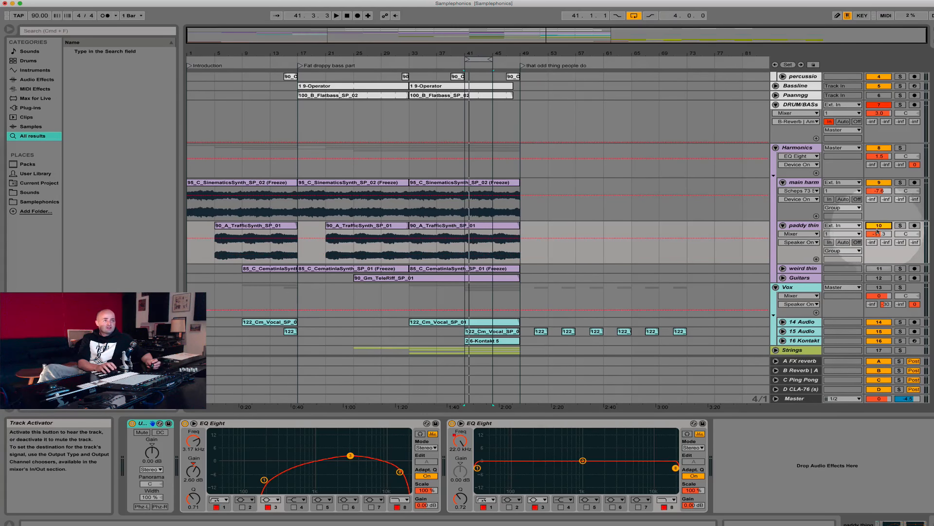
pyautogui.click(783, 268)
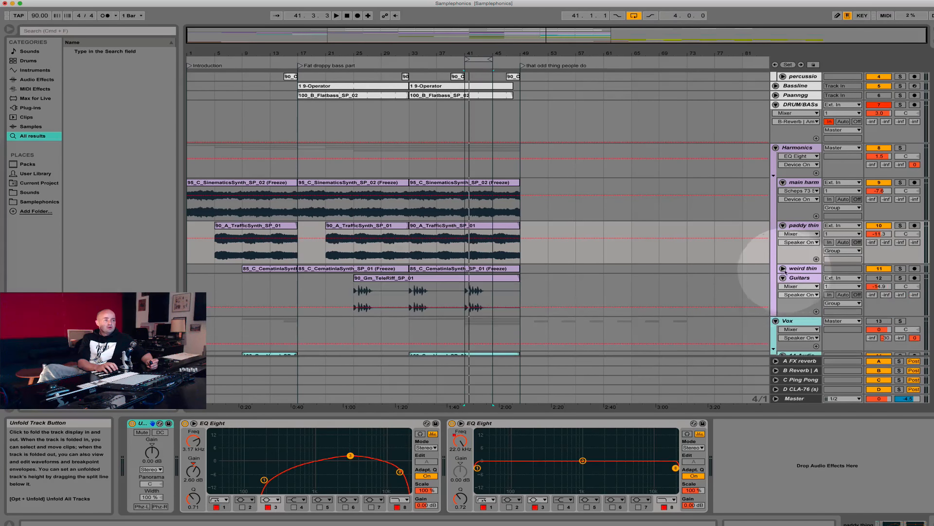
pyautogui.click(783, 311)
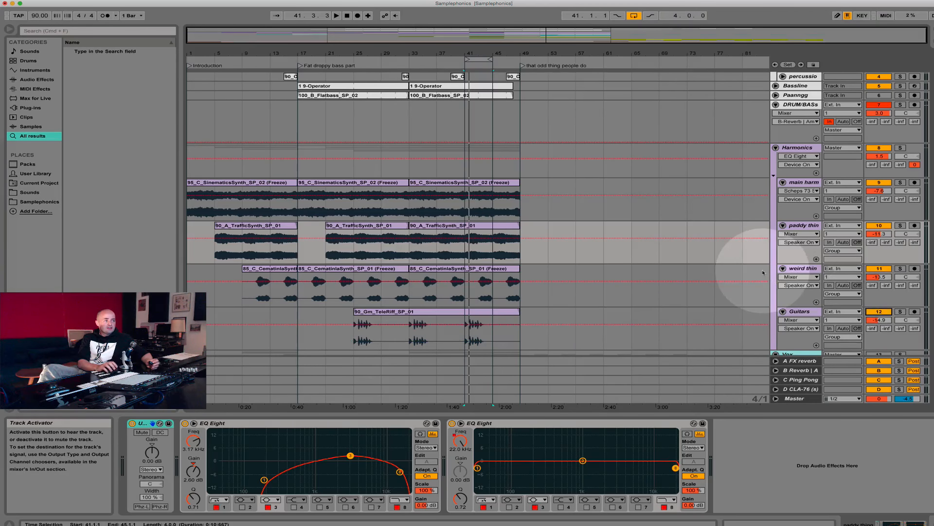
pyautogui.scroll(-3, 709, 260)
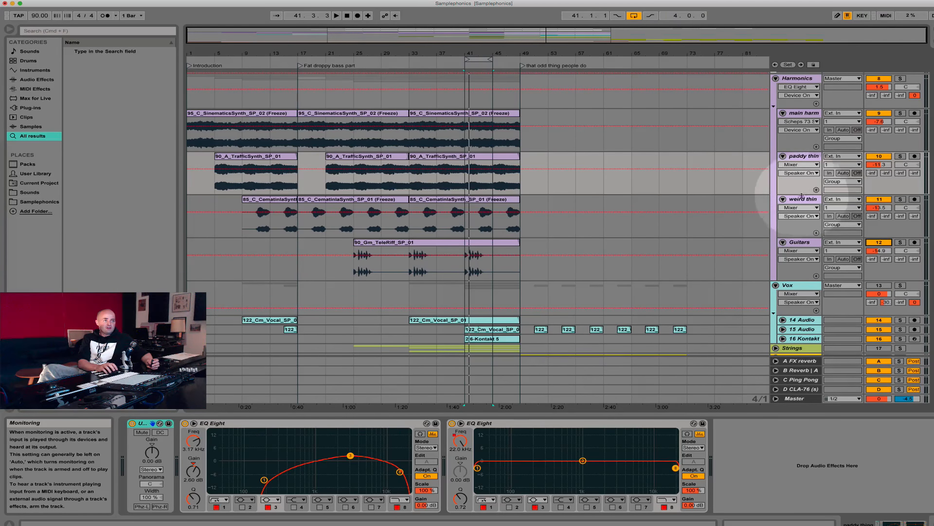
pyautogui.click(802, 225)
pyautogui.click(799, 243)
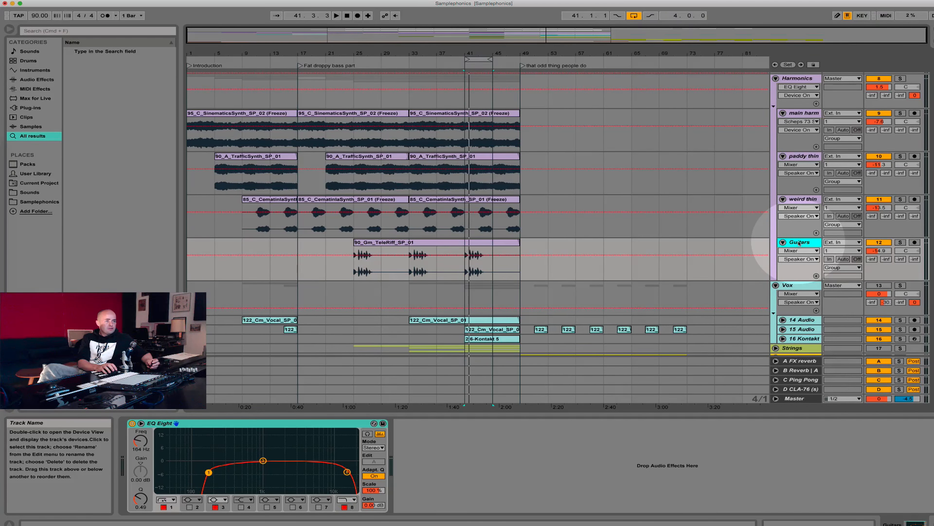
pyautogui.scroll(5, 777, 181)
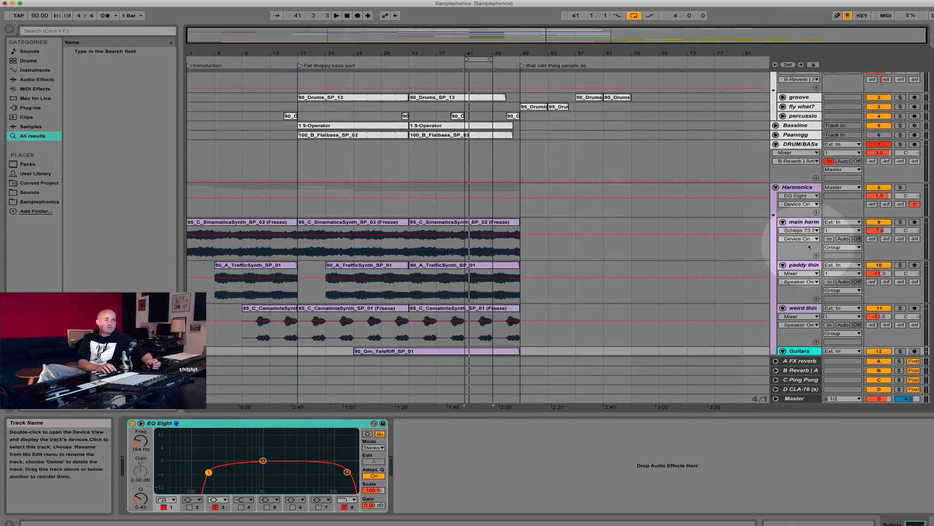
pyautogui.click(776, 187)
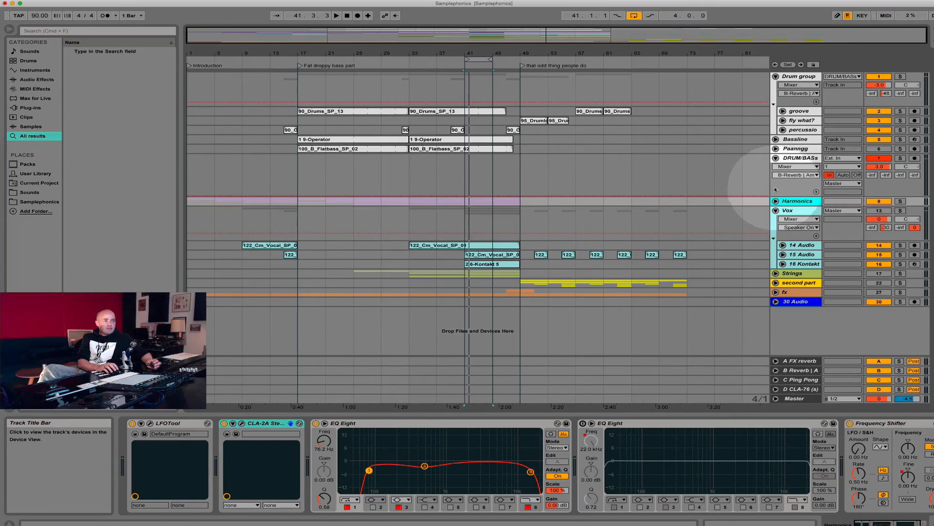
# Step: Examine the device chains of the 14 Audio, 15 Audio and 16 Kontakt tracks, and collapse the Vox group
pyautogui.click(806, 214)
pyautogui.click(803, 247)
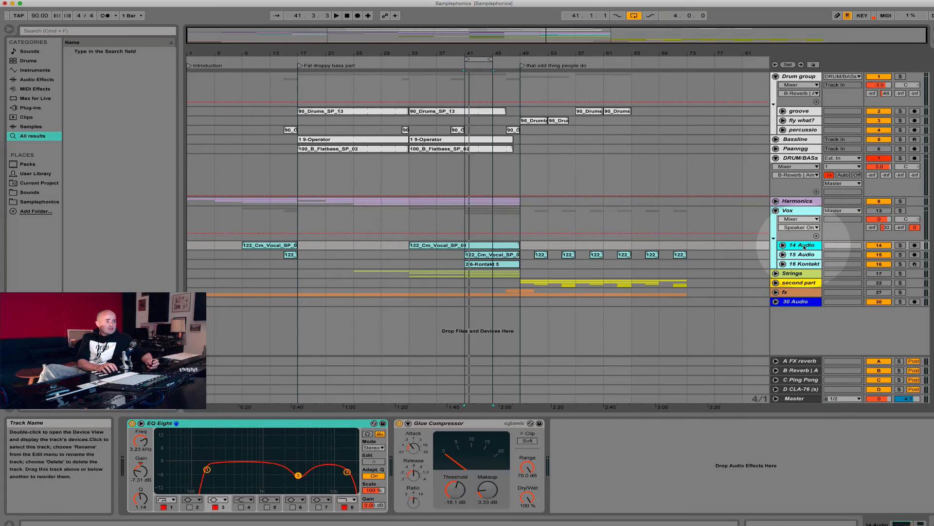
pyautogui.click(804, 255)
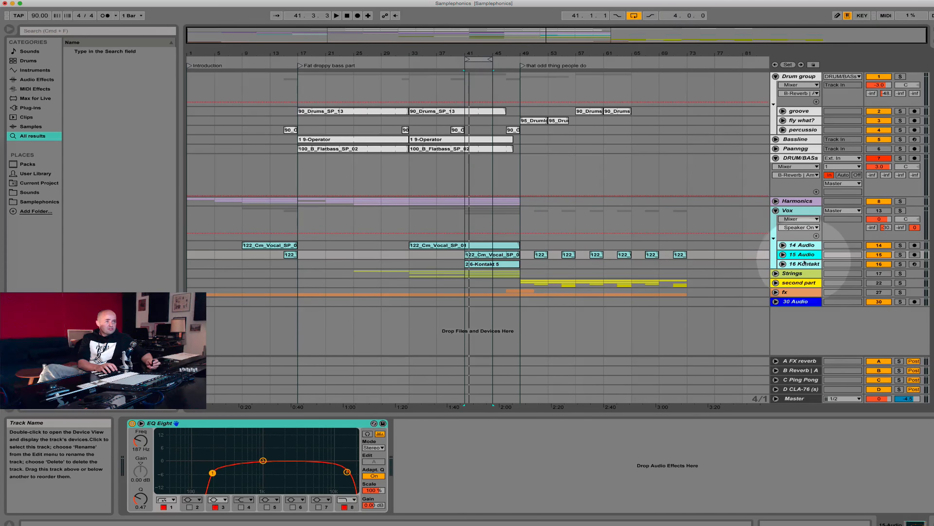
pyautogui.click(804, 264)
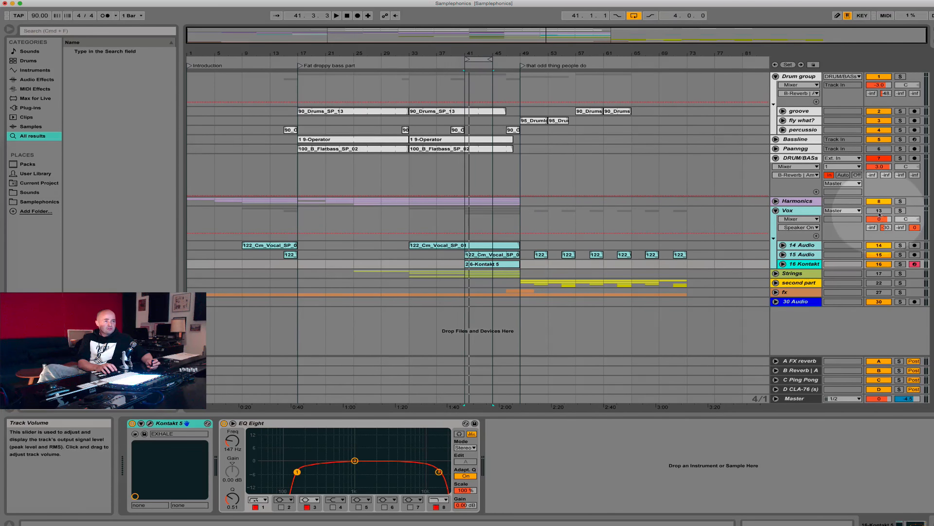
pyautogui.click(775, 210)
# Step: Examine the devices on the Strings group and its violin and viola tracks, collapse the group, and show the second part group's devices
pyautogui.click(793, 220)
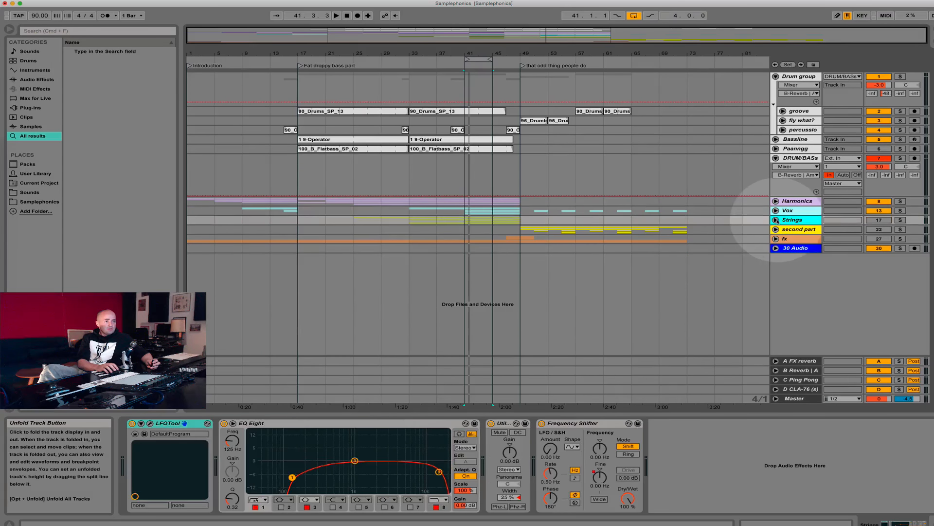
pyautogui.click(776, 220)
pyautogui.click(803, 255)
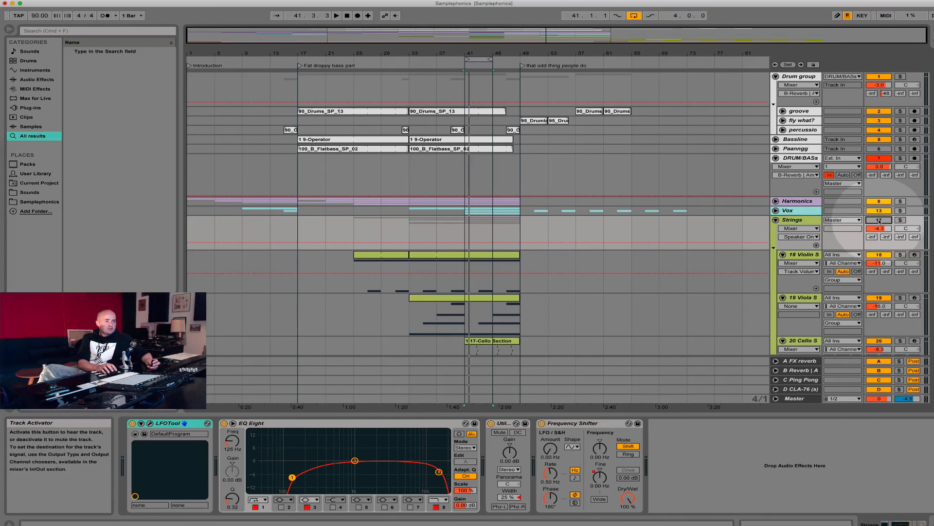
pyautogui.click(802, 281)
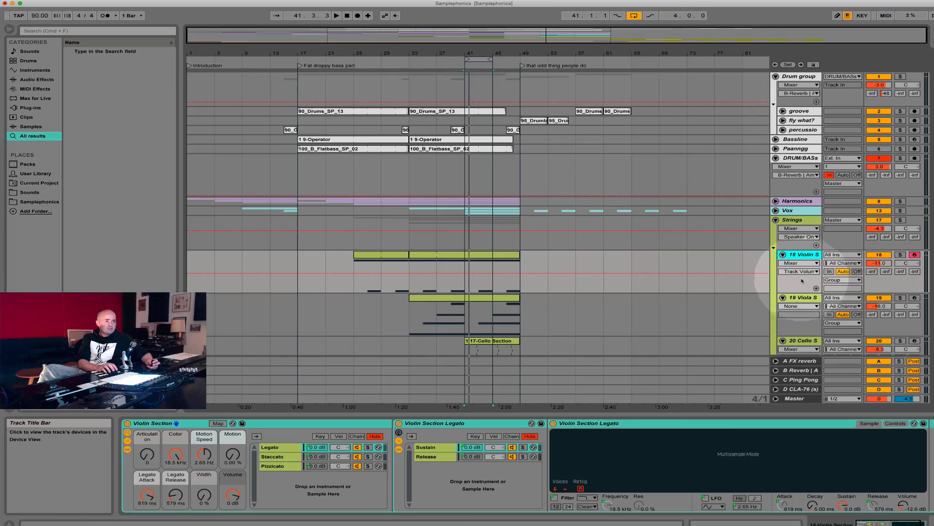
pyautogui.click(802, 298)
pyautogui.scroll(-5, 803, 267)
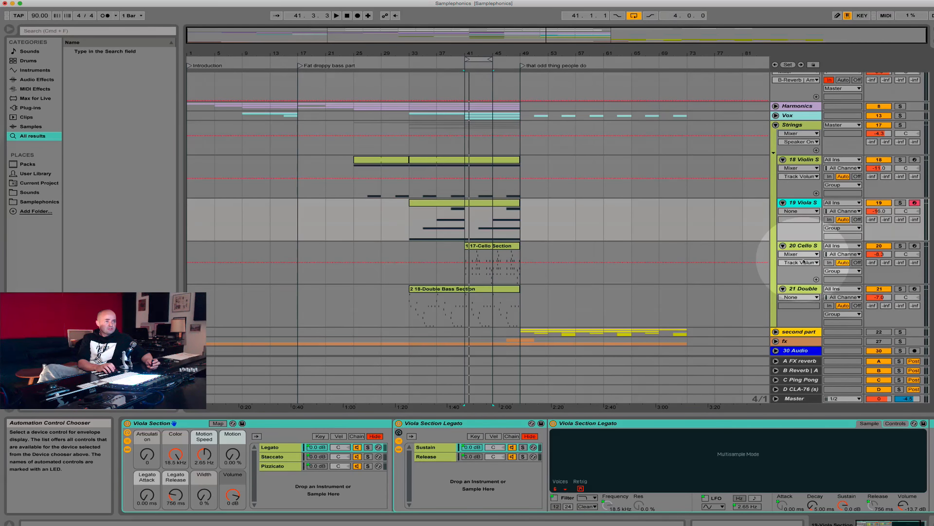
pyautogui.scroll(5, 804, 260)
pyautogui.click(776, 219)
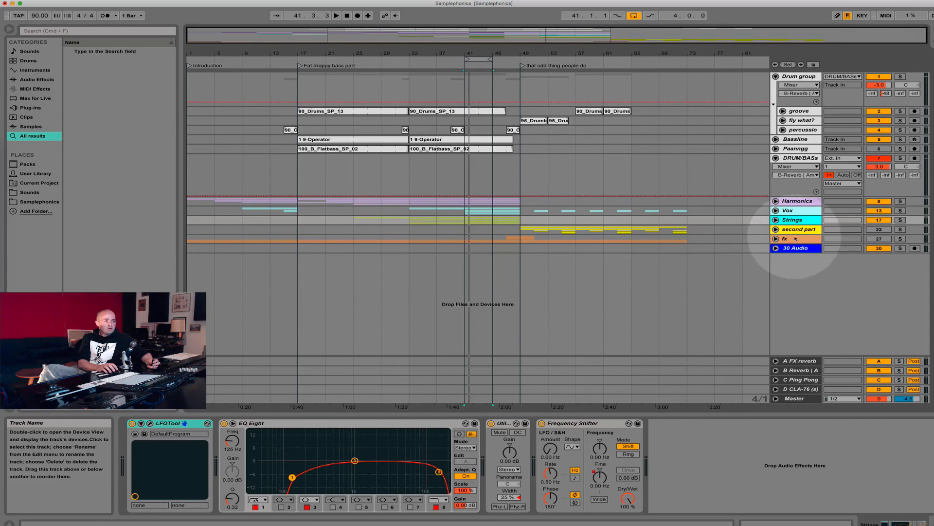
pyautogui.click(795, 229)
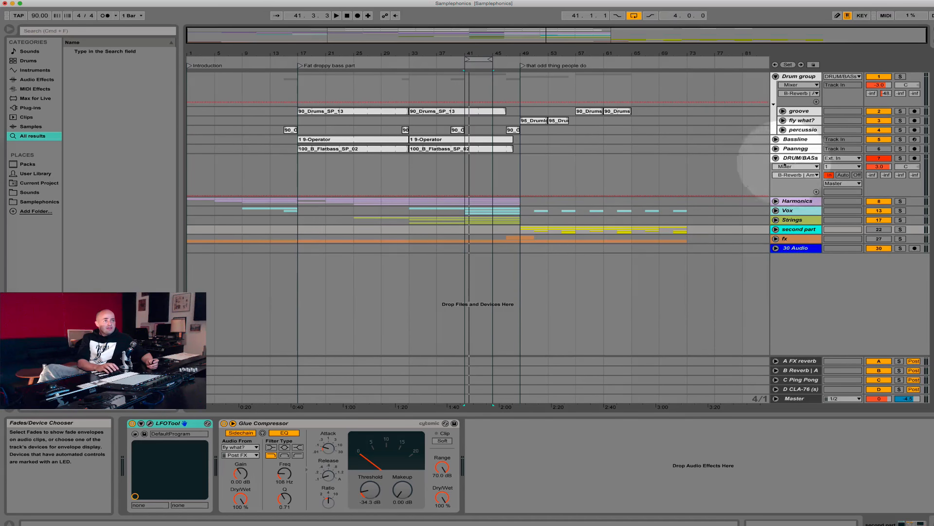
# Step: Expand the D CLA-76 return, inspect its compressor's release control in the plug-in window, and close and collapse both again
pyautogui.click(776, 389)
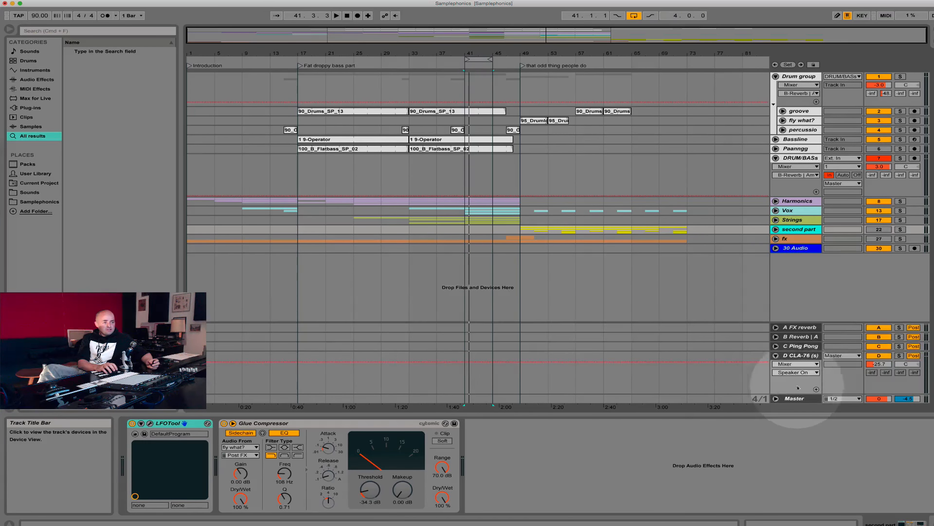
pyautogui.moveTo(800, 352); pyautogui.dragTo(796, 276)
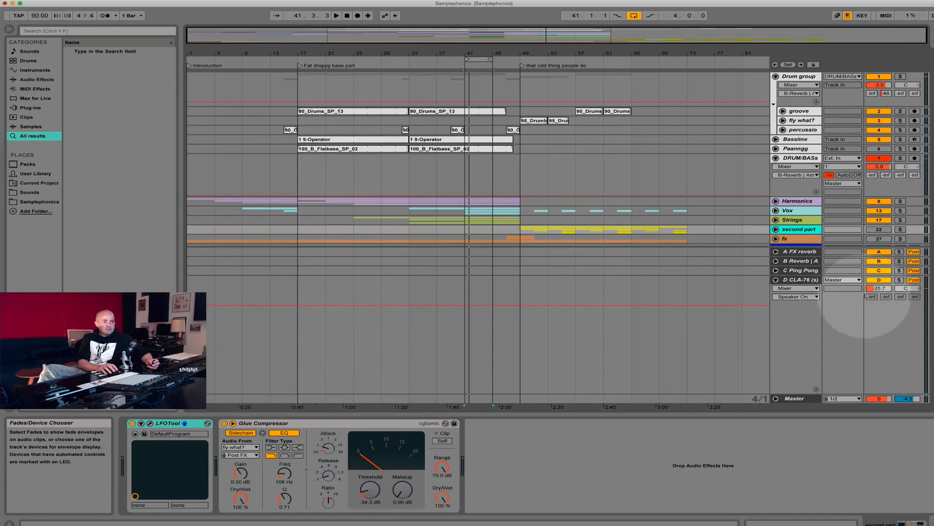
pyautogui.click(785, 279)
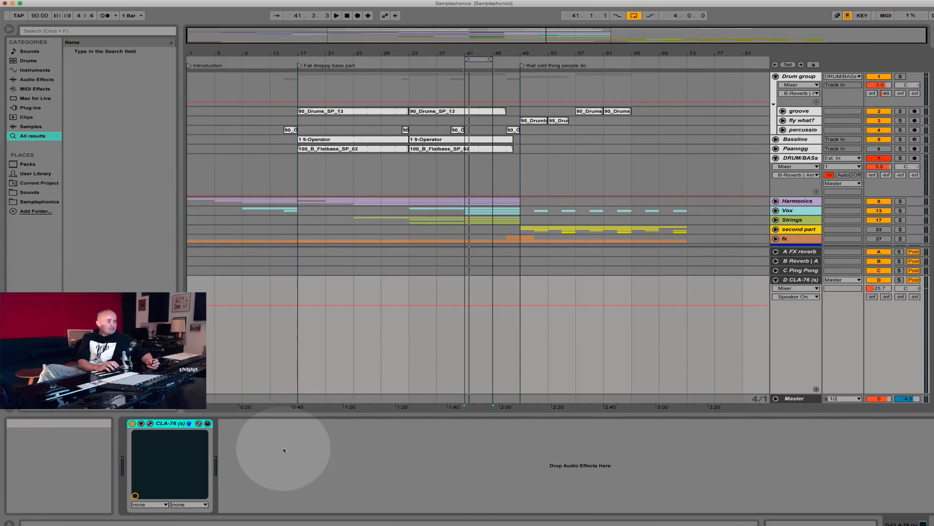
pyautogui.click(150, 422)
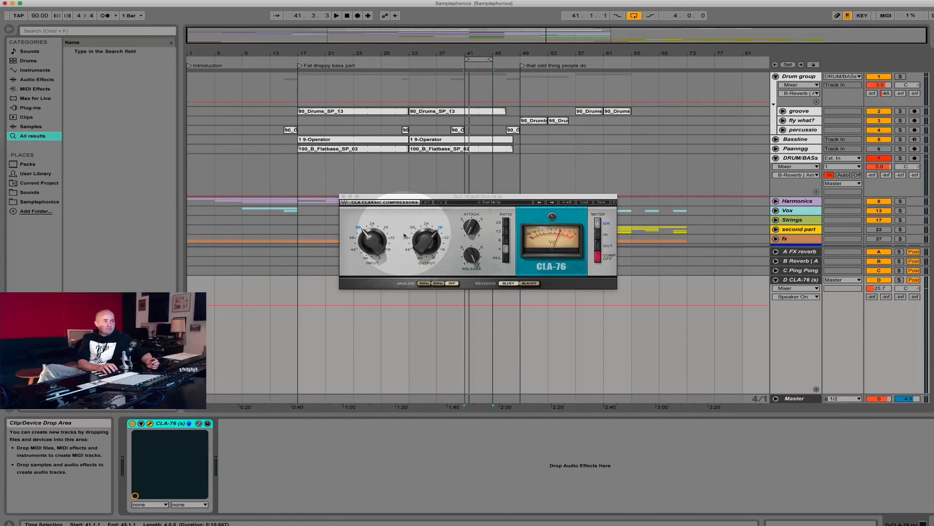
pyautogui.click(471, 254)
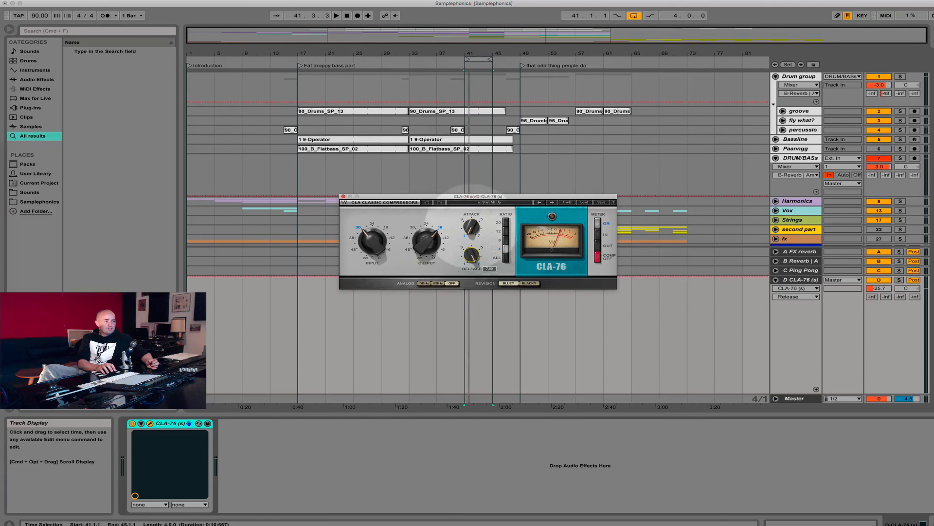
pyautogui.click(343, 196)
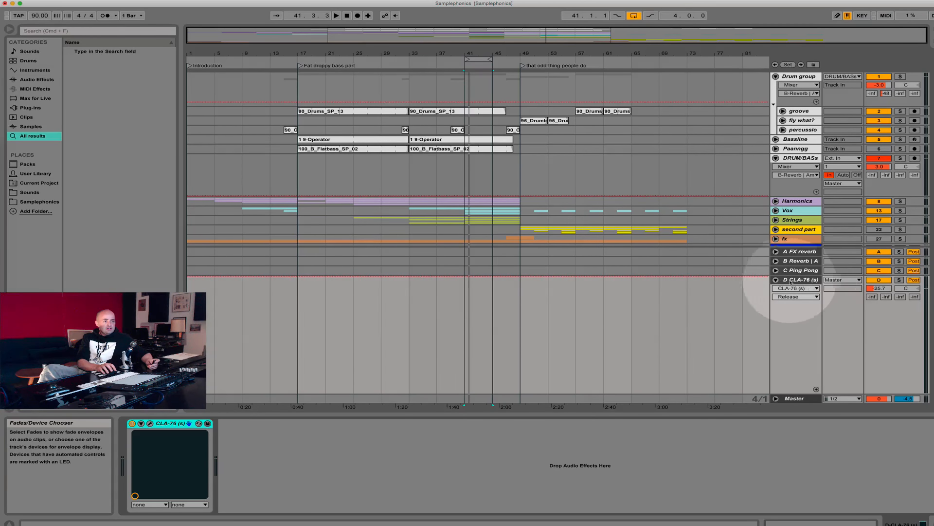
pyautogui.click(776, 279)
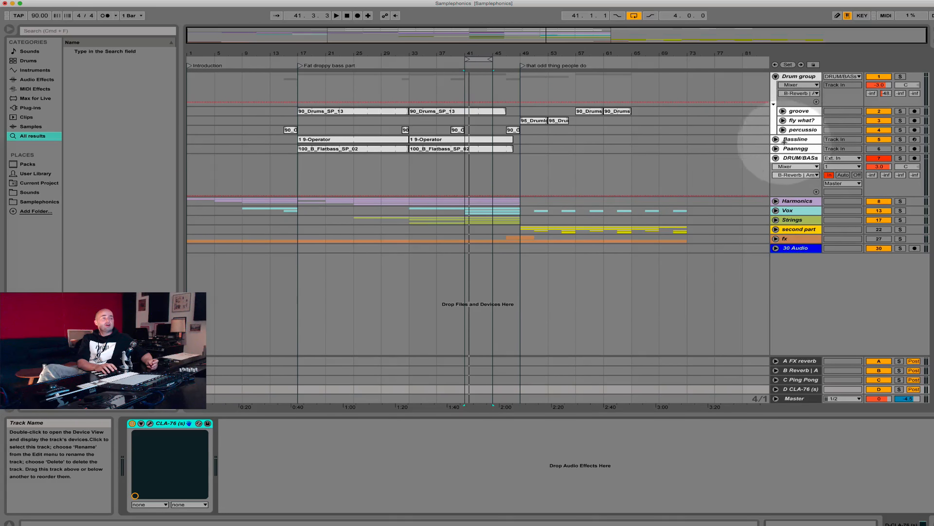
pyautogui.click(796, 390)
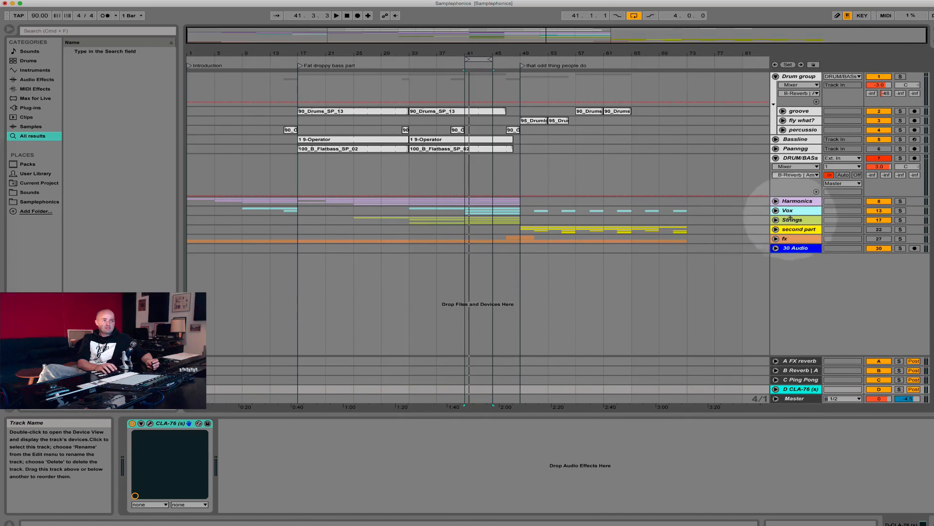
# Step: Collapse DRUM/BASs and check the sends to the D CLA-76 return on the Harmonics, Vox and Strings groups
pyautogui.click(775, 158)
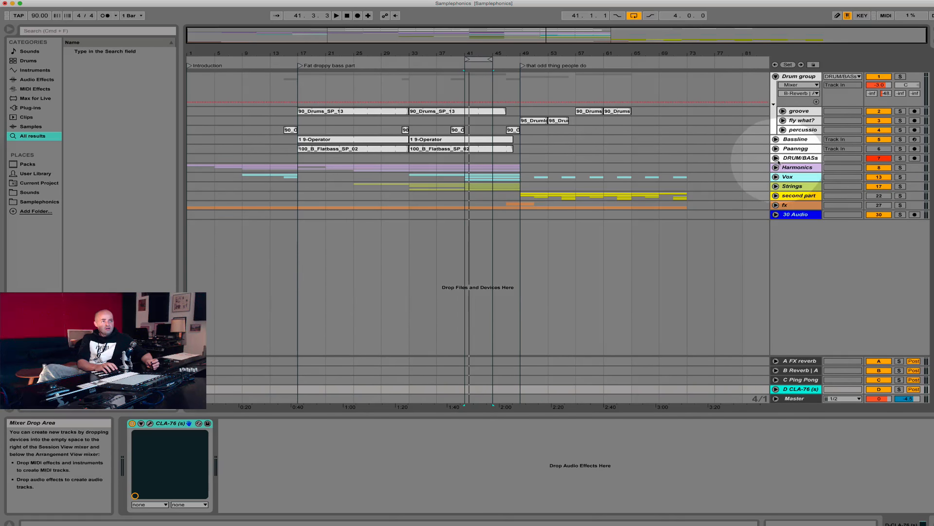
pyautogui.click(776, 168)
pyautogui.click(915, 184)
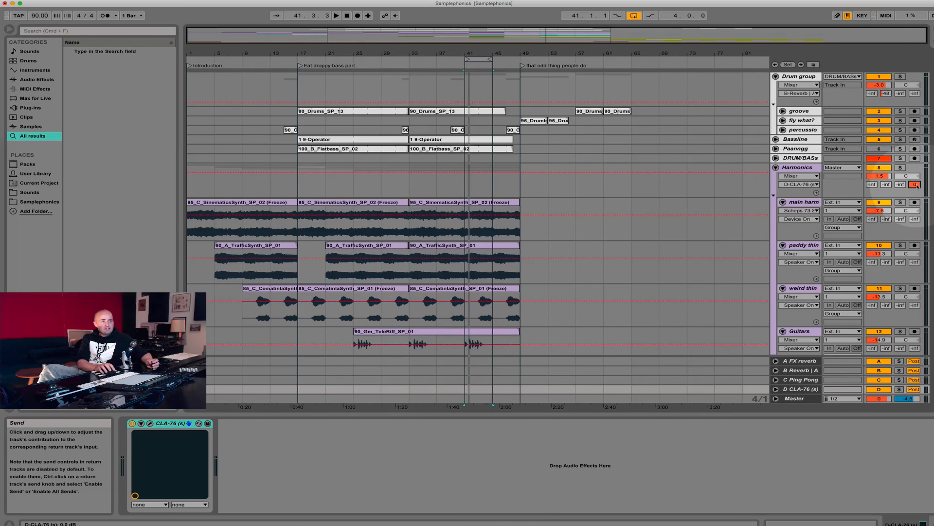
pyautogui.click(776, 167)
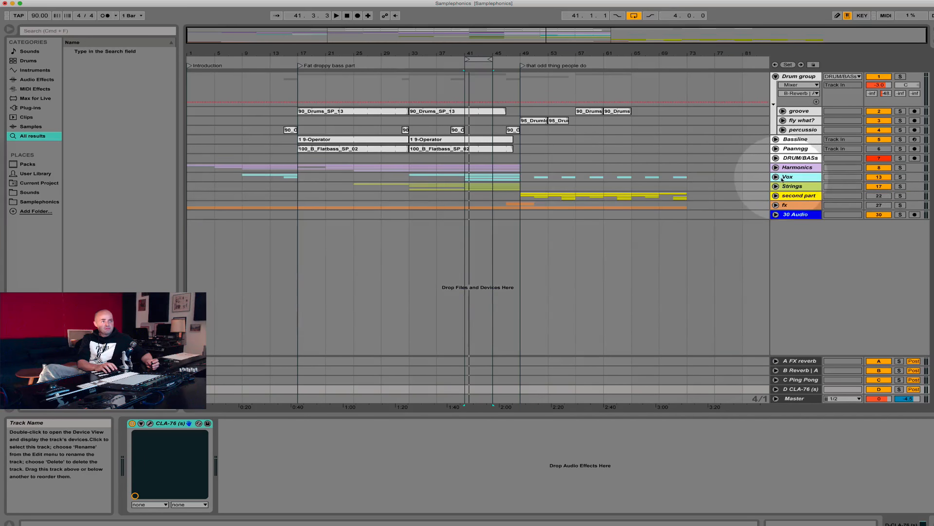
pyautogui.click(776, 177)
pyautogui.click(915, 195)
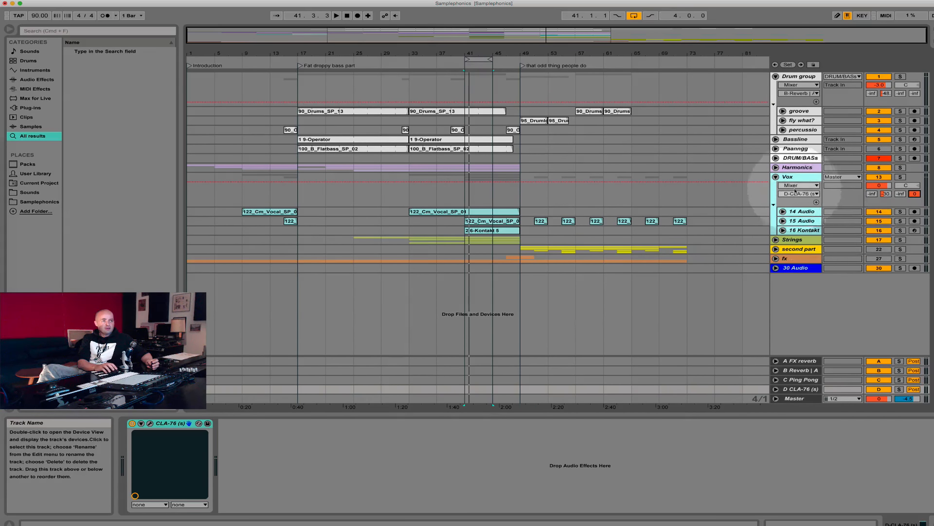
pyautogui.click(775, 177)
pyautogui.click(776, 186)
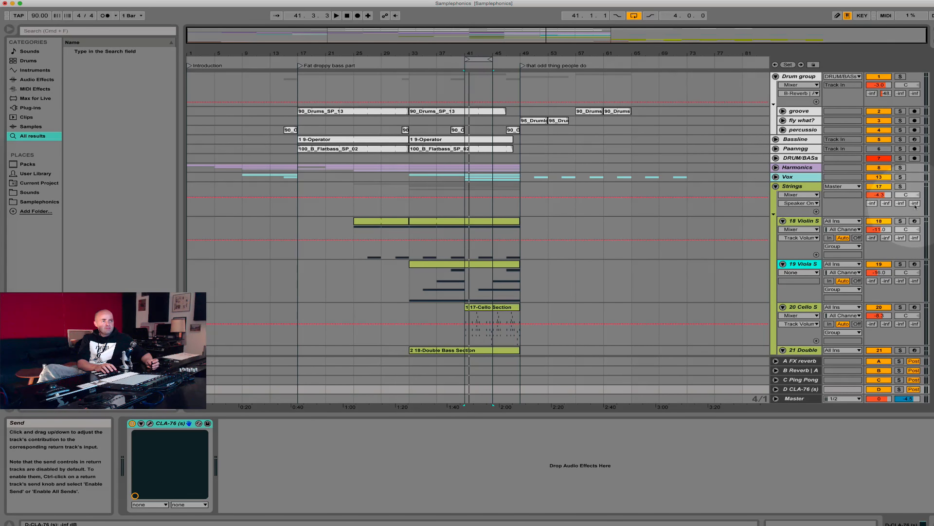
# Step: Raise the Strings group's send to the D CLA-76 return to 0, set its volume to -6 dB, and collapse the group
pyautogui.moveTo(917, 205); pyautogui.dragTo(917, 141)
pyautogui.click(878, 195)
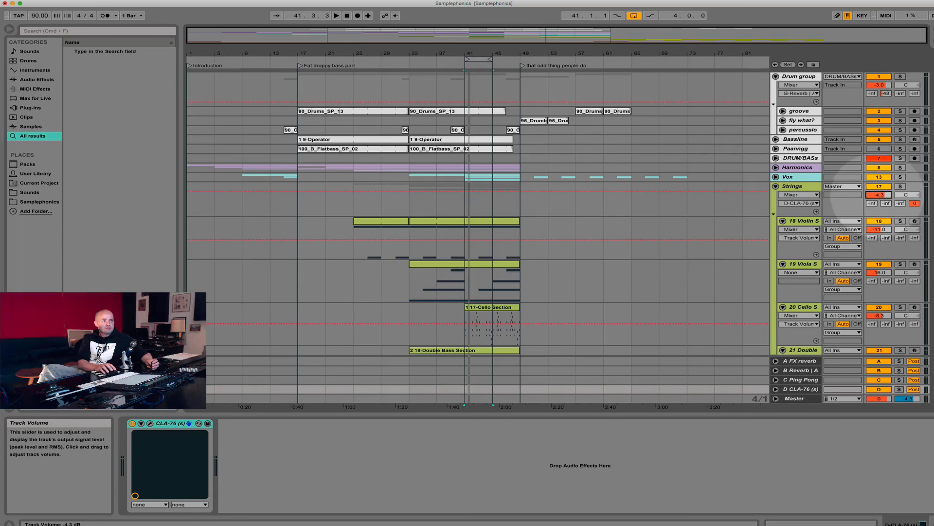
pyautogui.write('-6')
pyautogui.press('Return')
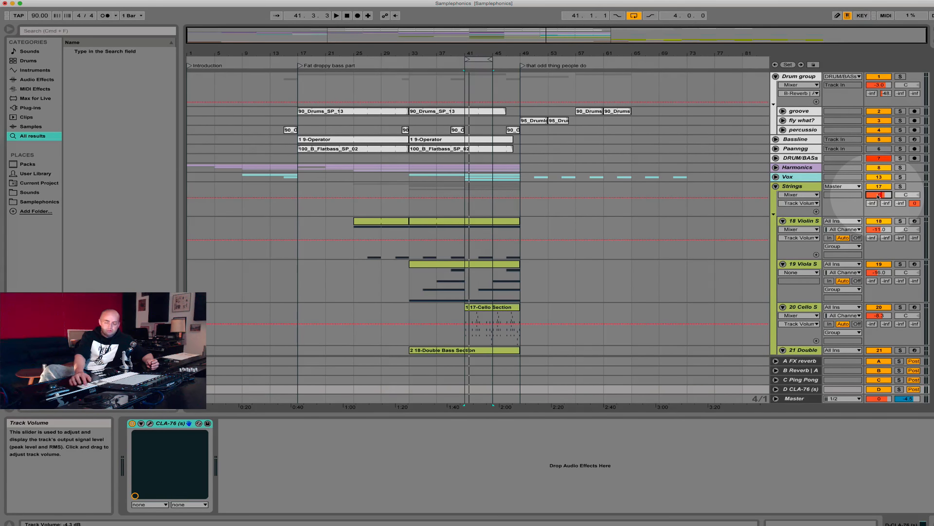
pyautogui.click(776, 187)
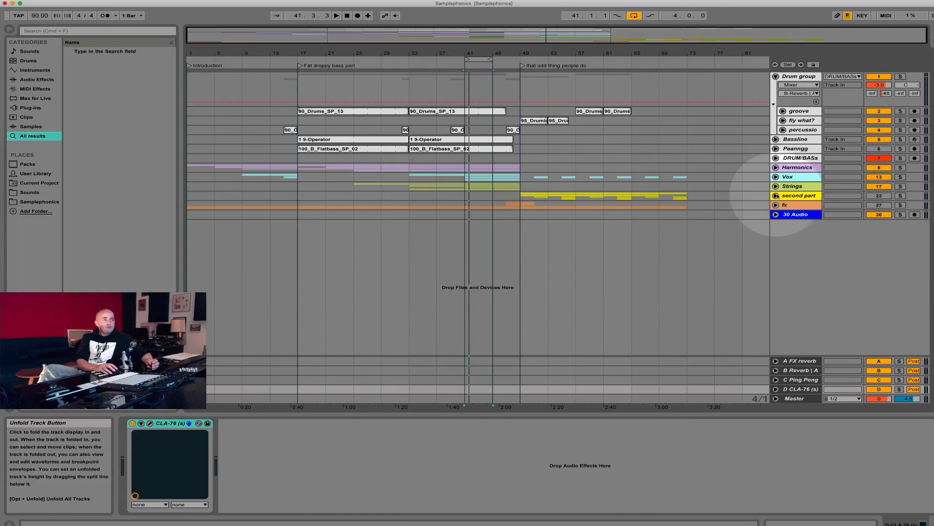
# Step: Show the D CLA-76 return's device and check the Bassline track's send to that return, leaving the track collapsed
pyautogui.click(803, 392)
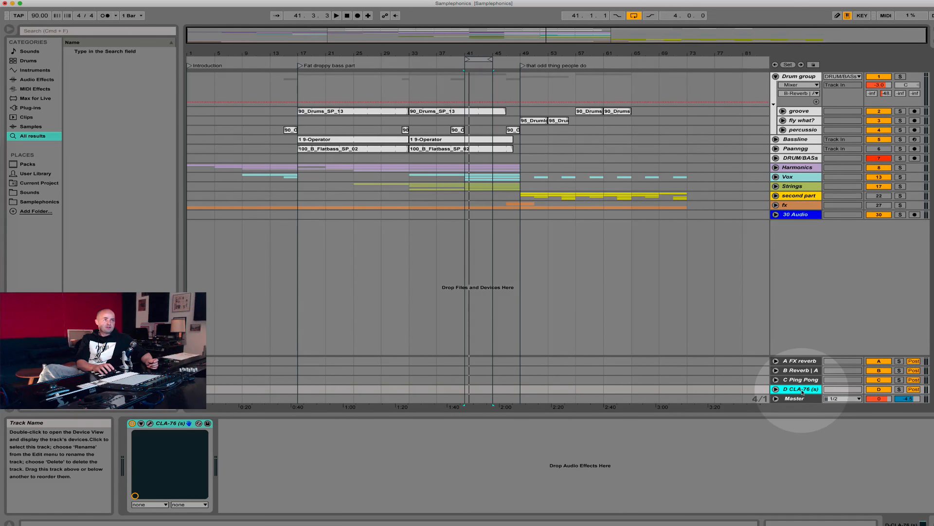
pyautogui.click(776, 139)
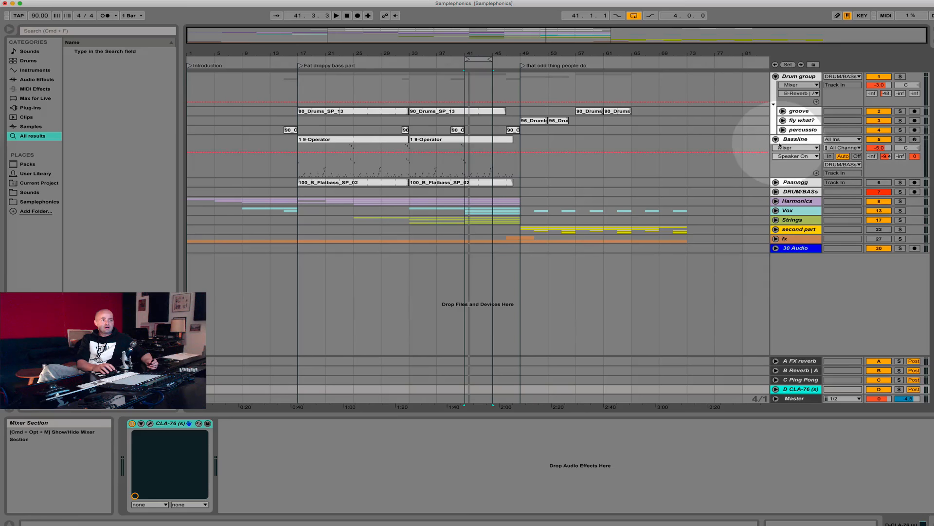
pyautogui.click(776, 140)
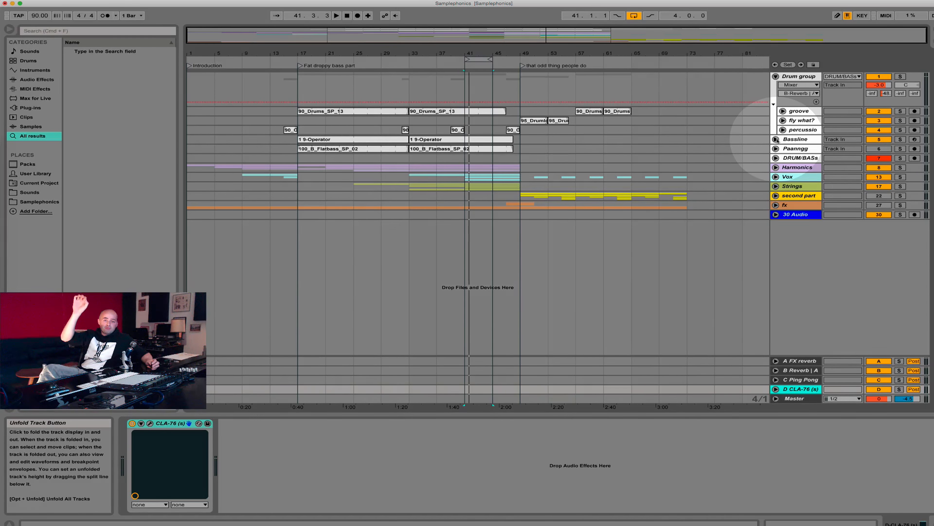
# Step: Expand the Harmonics group to examine its main harmonics and paddy thin tracks, and collapse the group again
pyautogui.click(776, 167)
pyautogui.click(783, 202)
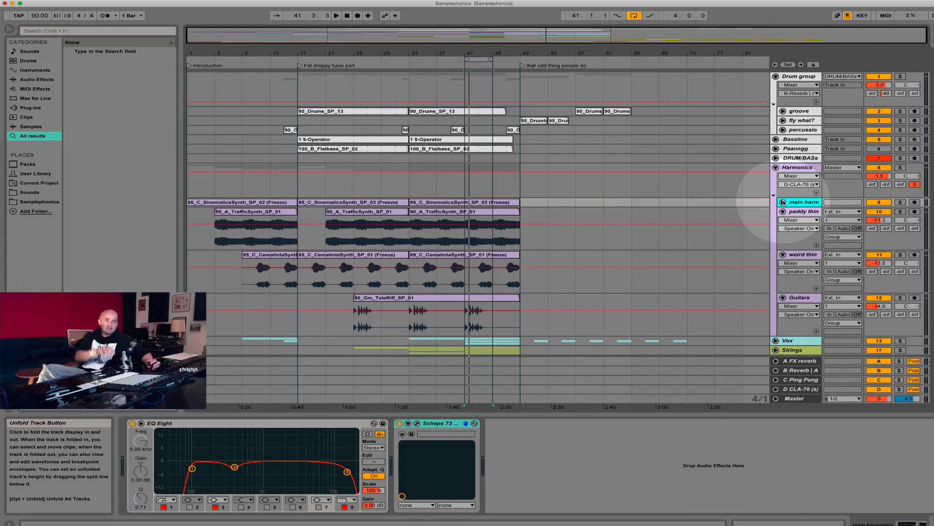
pyautogui.click(783, 211)
pyautogui.click(776, 168)
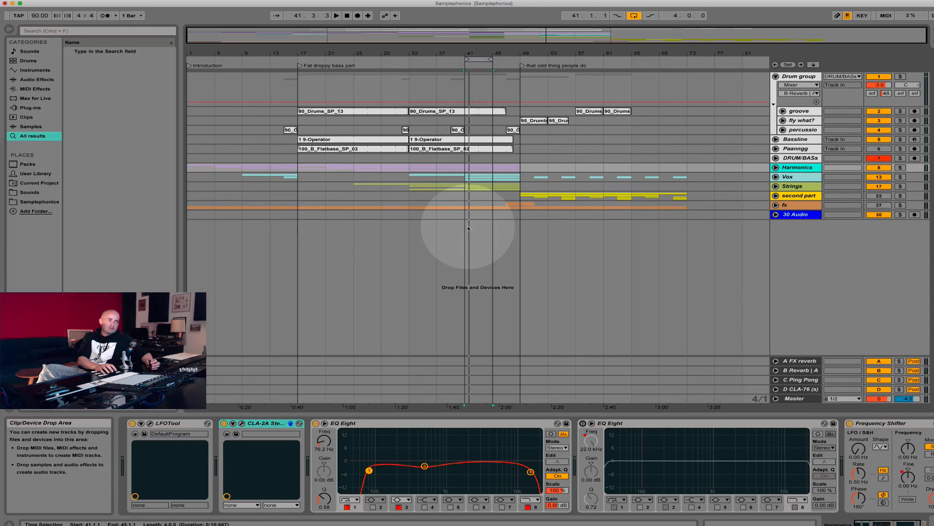
# Step: Set the D CLA-76 return's volume to -25 dB and collapse the return
pyautogui.click(798, 390)
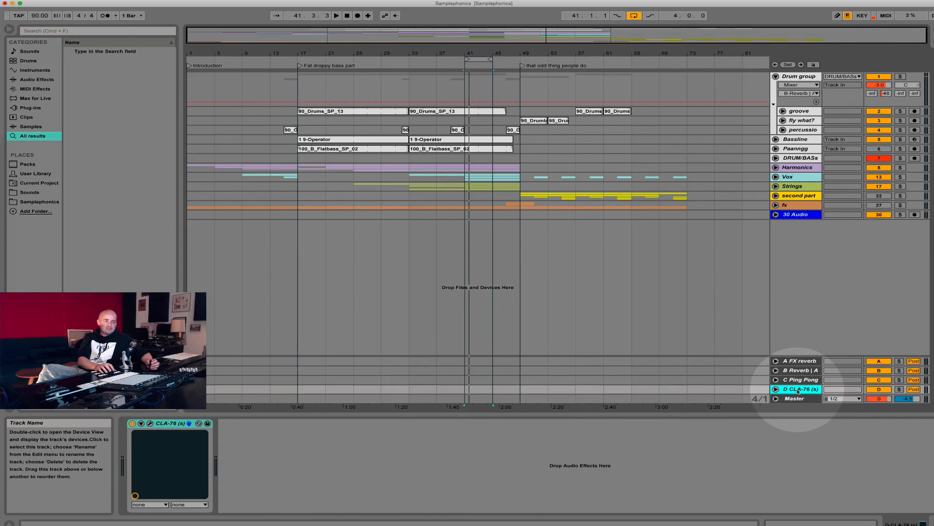
pyautogui.click(776, 389)
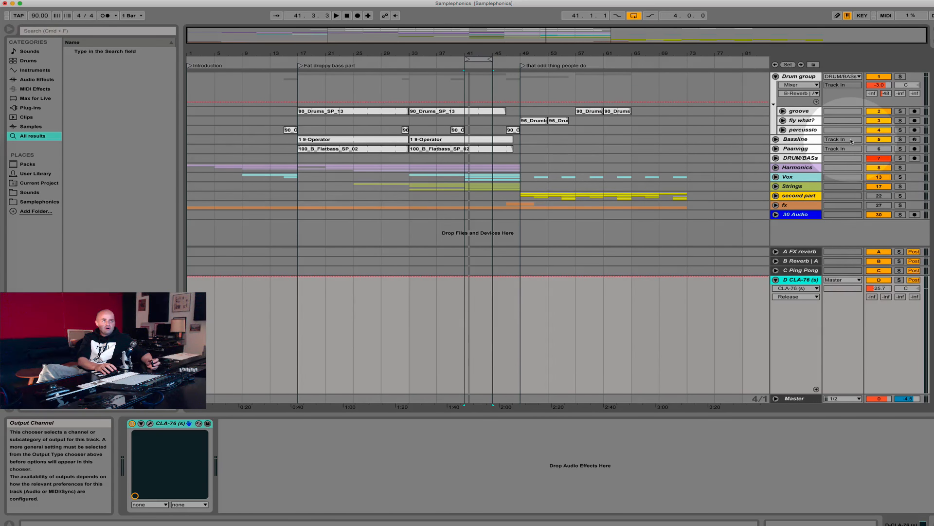
pyautogui.moveTo(879, 288); pyautogui.dragTo(879, 286)
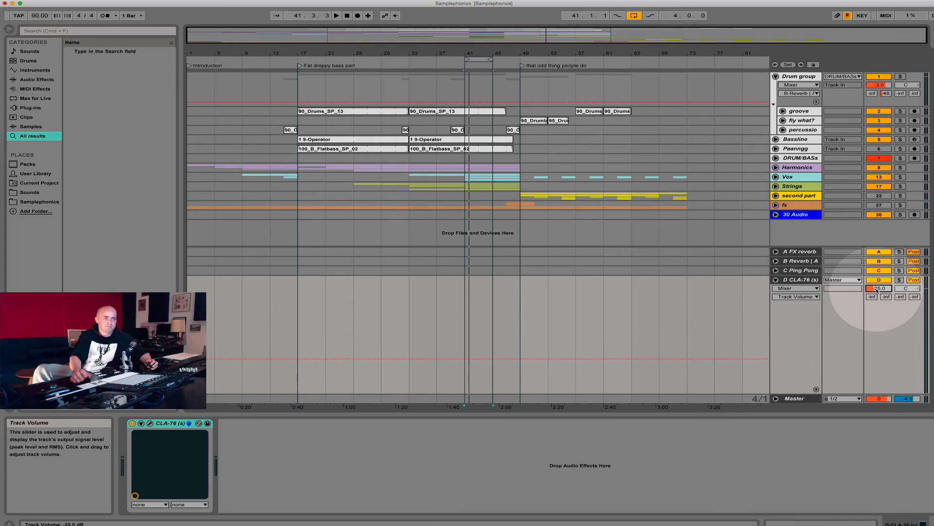
pyautogui.click(776, 281)
# Step: Play the looped section and compare the mix with the D CLA-76 return muted and active
pyautogui.press('space')
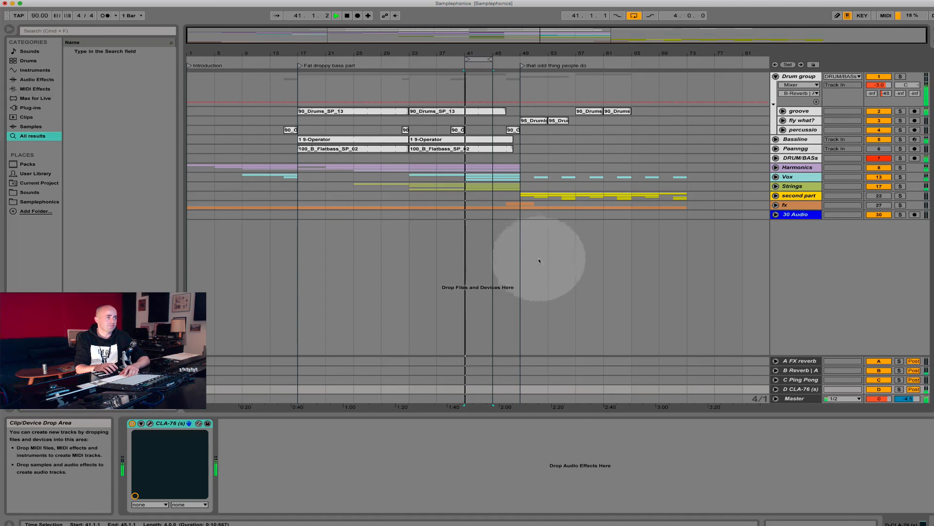
pyautogui.click(881, 390)
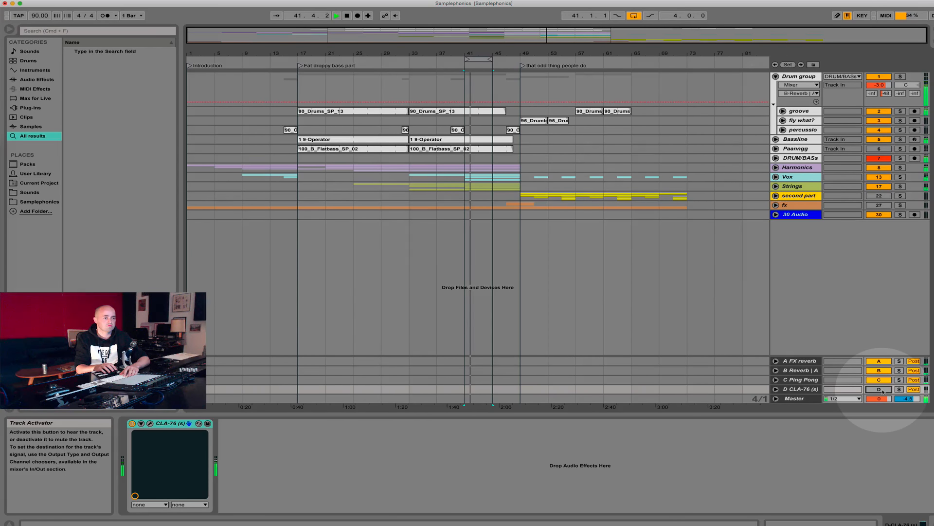
pyautogui.click(882, 390)
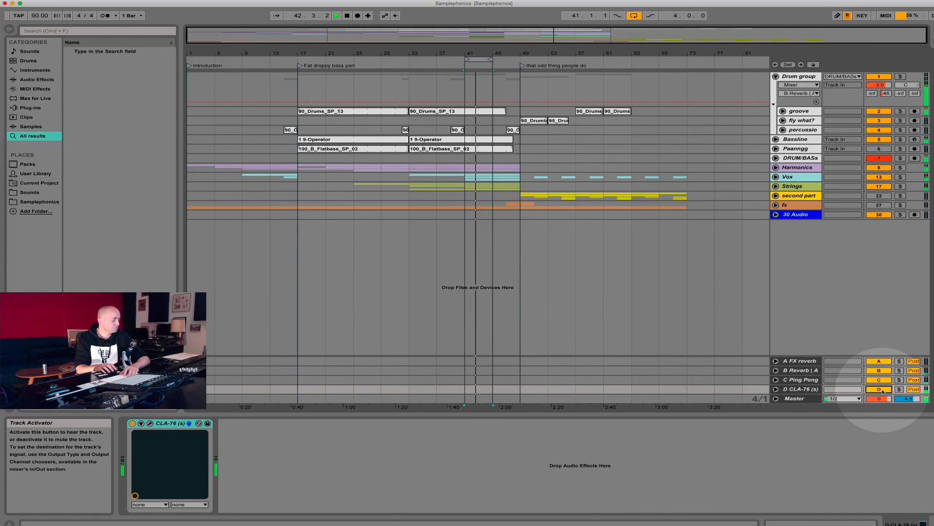
pyautogui.click(881, 389)
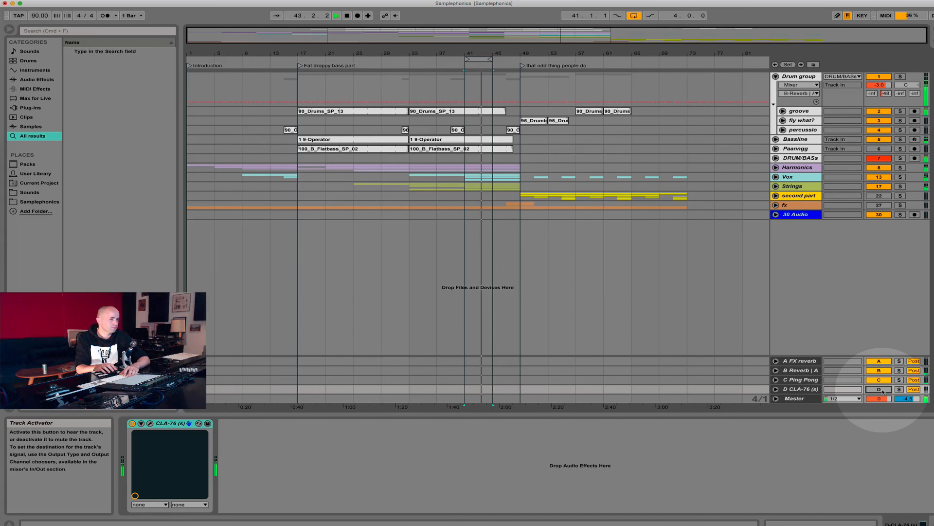
pyautogui.click(881, 389)
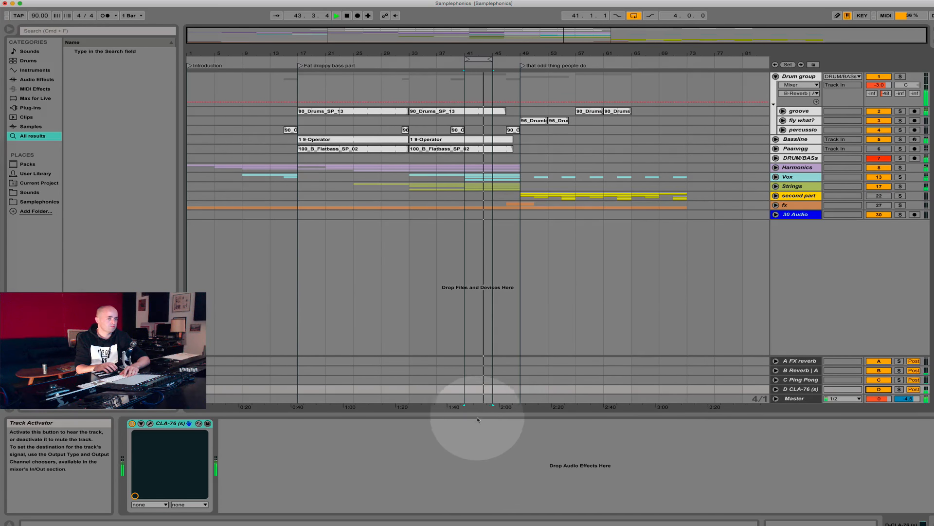
# Step: Compare the Blacky and Bluey revisions of the CLA-76 during playback, leaving Bluey selected, and close the plug-in window
pyautogui.click(152, 424)
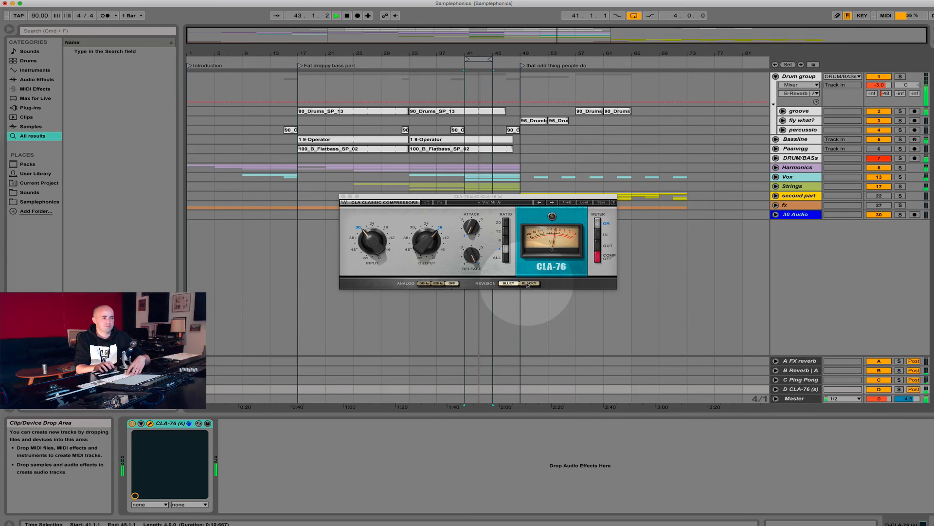
pyautogui.click(527, 284)
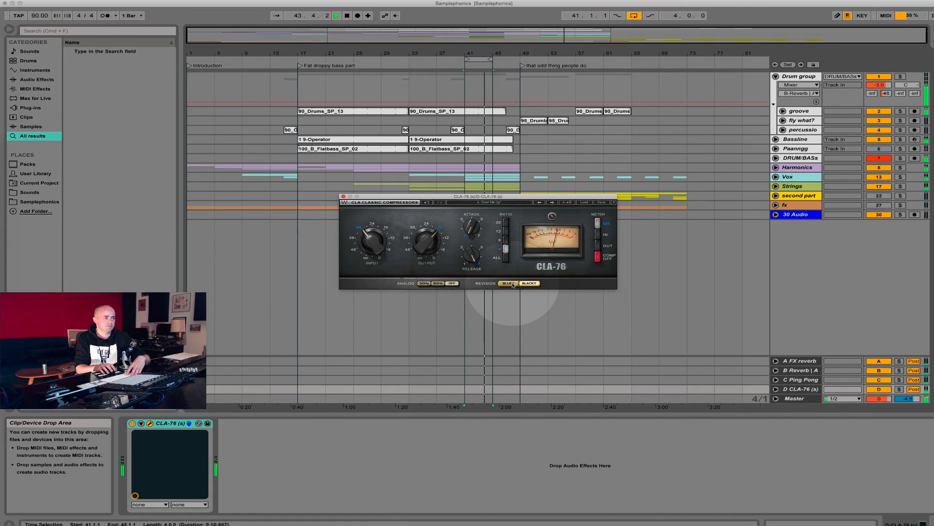
pyautogui.click(512, 284)
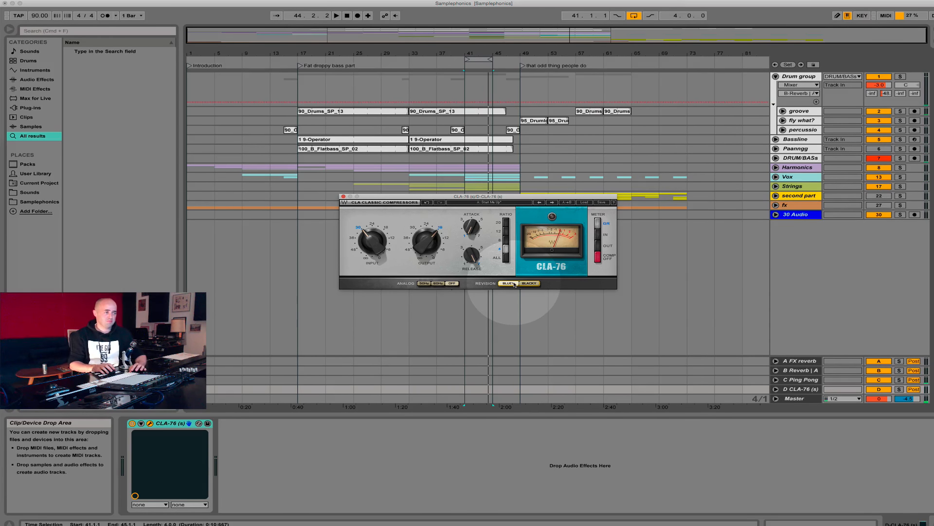
pyautogui.click(343, 196)
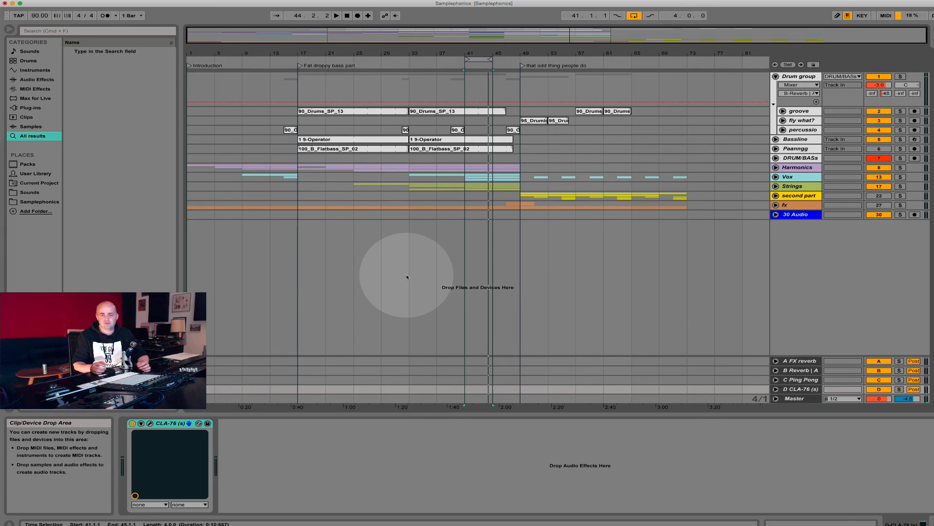
# Step: Examine the fx group with its odd fx and noise floor tracks, and collapse the group again
pyautogui.click(792, 206)
pyautogui.click(882, 196)
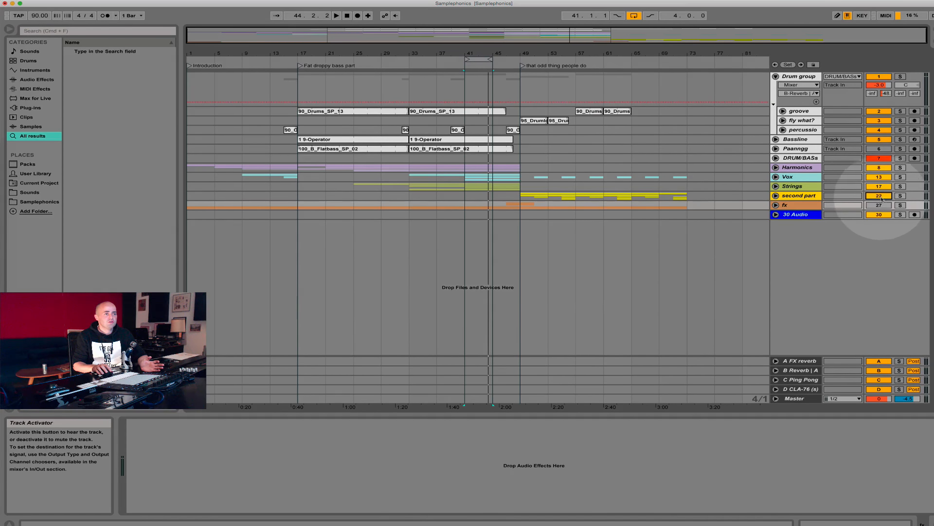
pyautogui.click(776, 205)
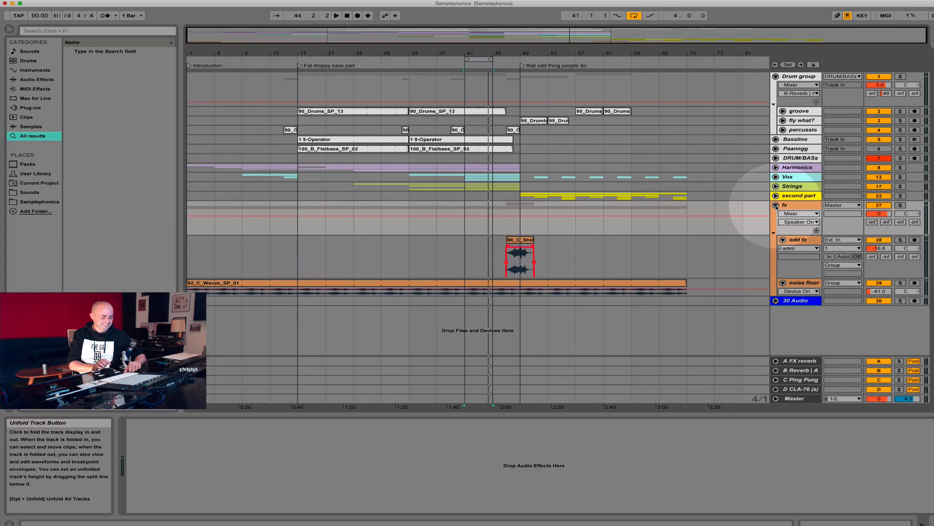
pyautogui.click(776, 205)
# Step: Delete the empty 30 Audio track below the fx group
pyautogui.click(500, 260)
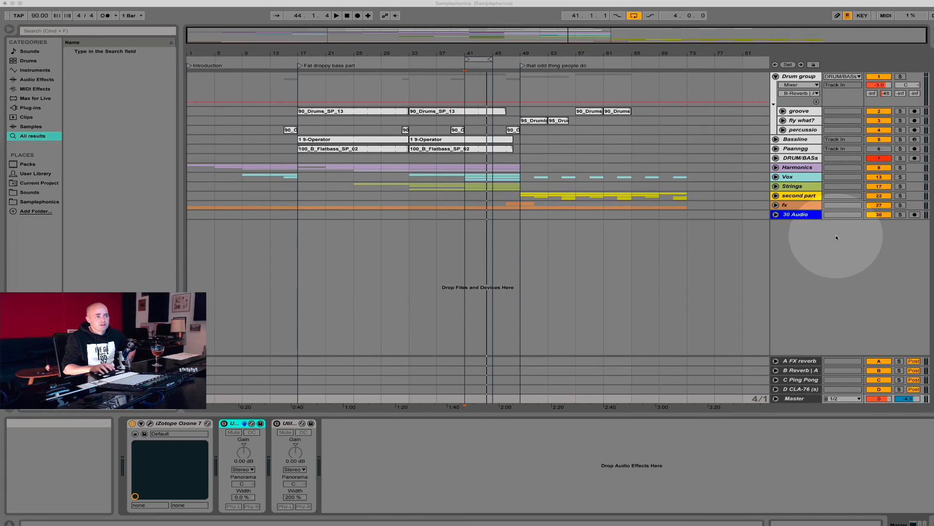
pyautogui.click(803, 216)
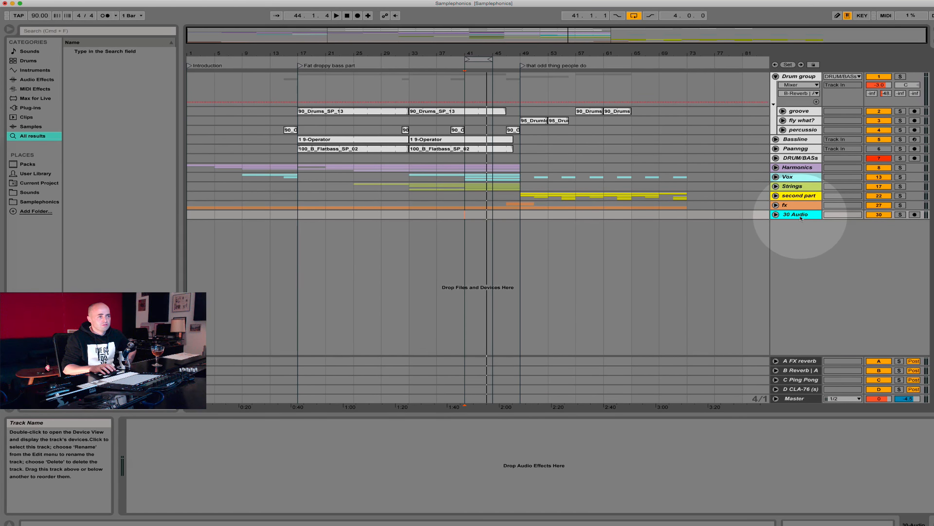
pyautogui.press('Delete')
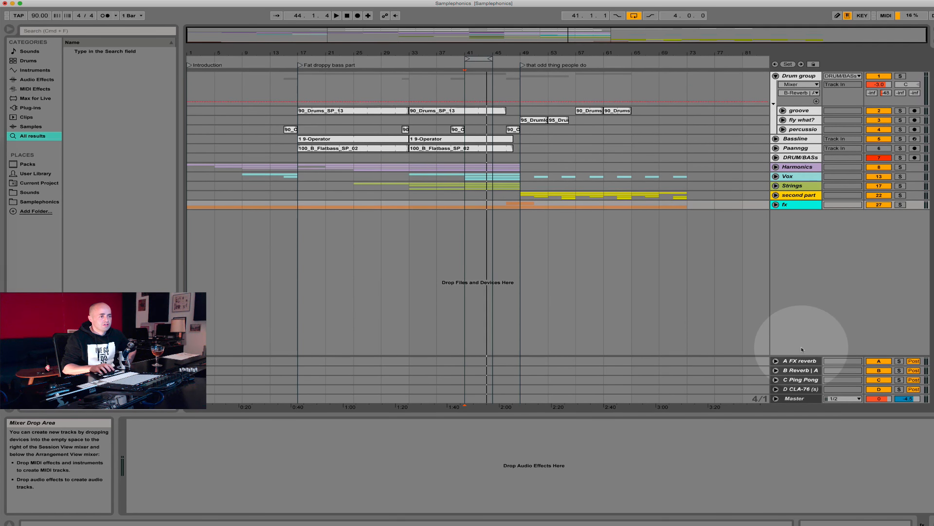
# Step: Show the Master track's device chain and inspect iZotope Ozone 7 in its plug-in window
pyautogui.click(798, 400)
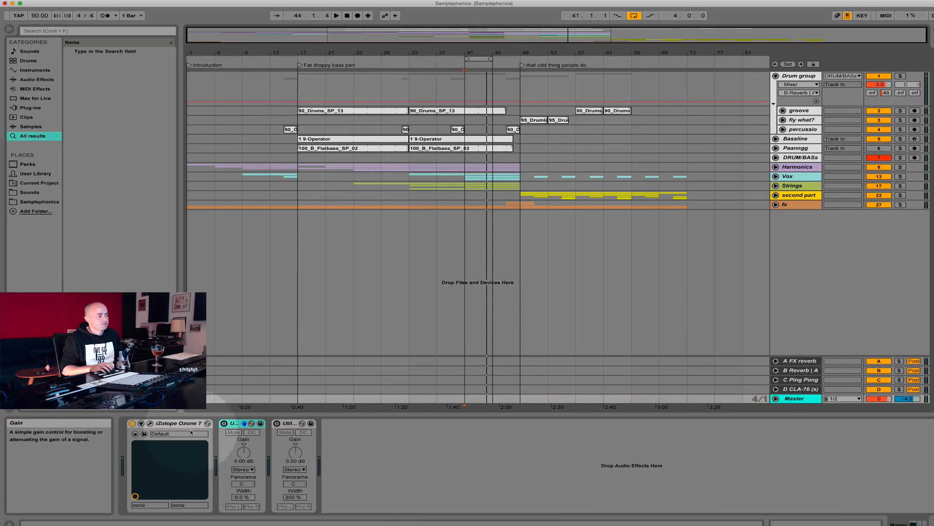
pyautogui.click(177, 424)
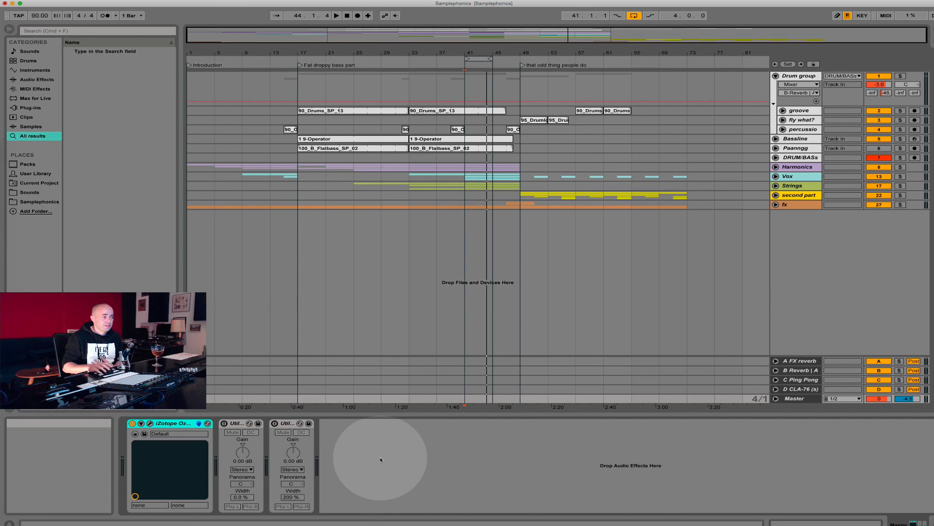
pyautogui.click(132, 424)
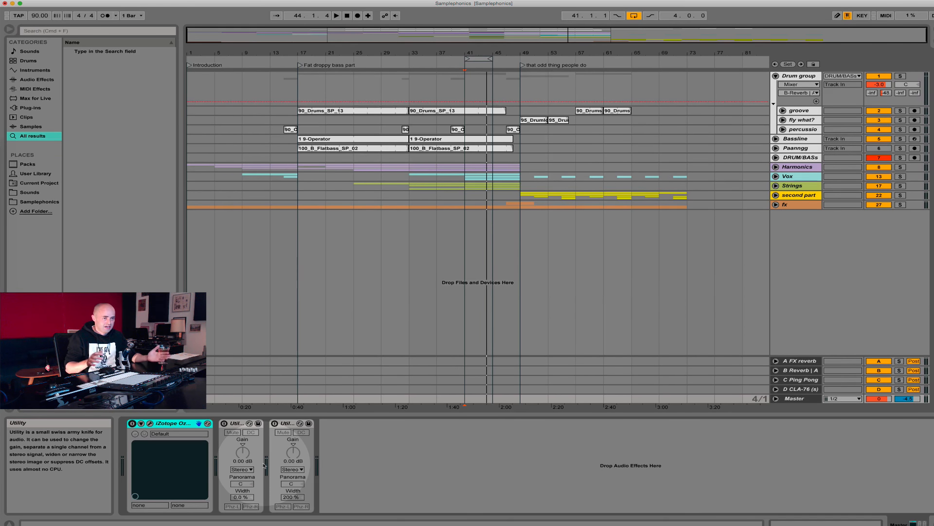
pyautogui.click(151, 423)
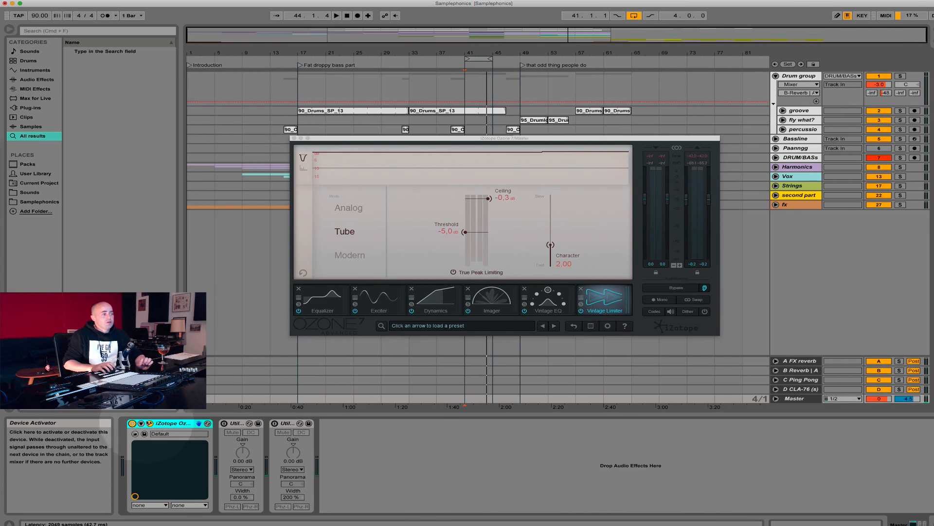
# Step: Examine the Equalizer, Vintage Limiter and Dynamics modules in Ozone 7, ending on the Equalizer
pyautogui.click(330, 313)
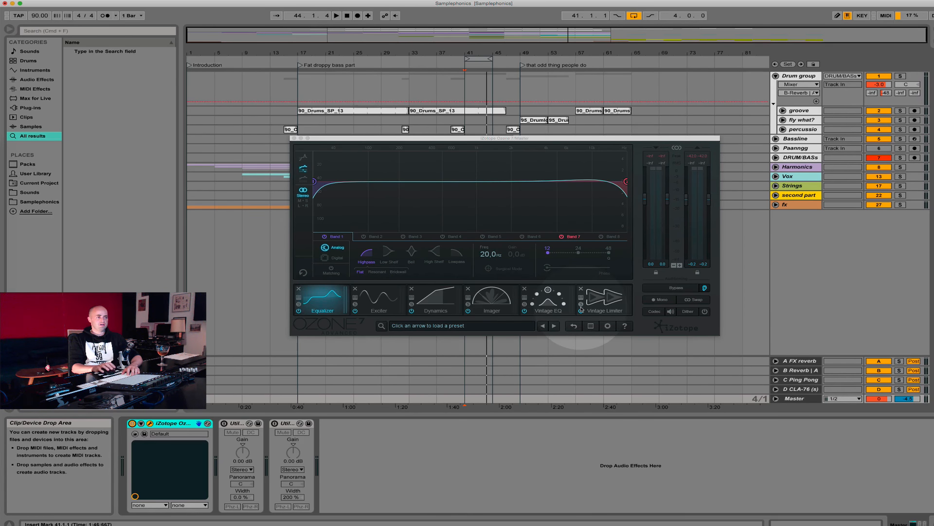
pyautogui.click(594, 307)
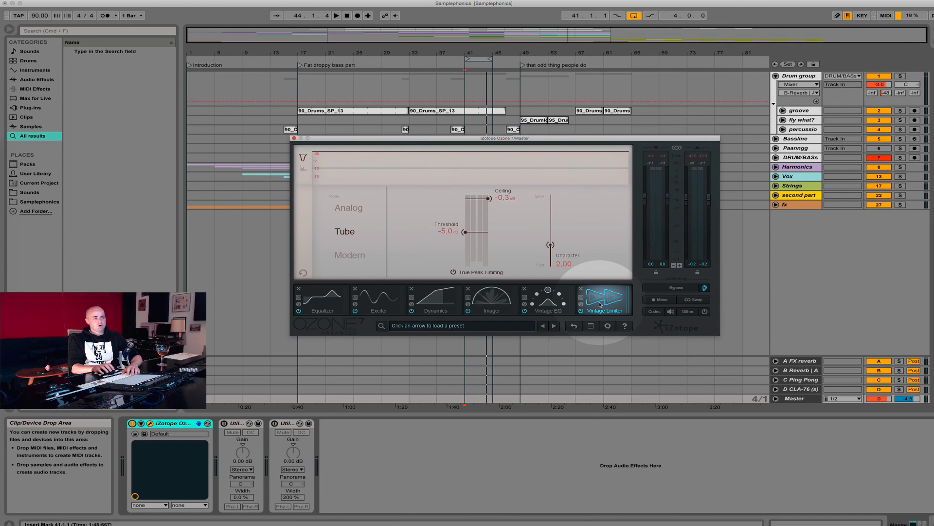
pyautogui.click(323, 299)
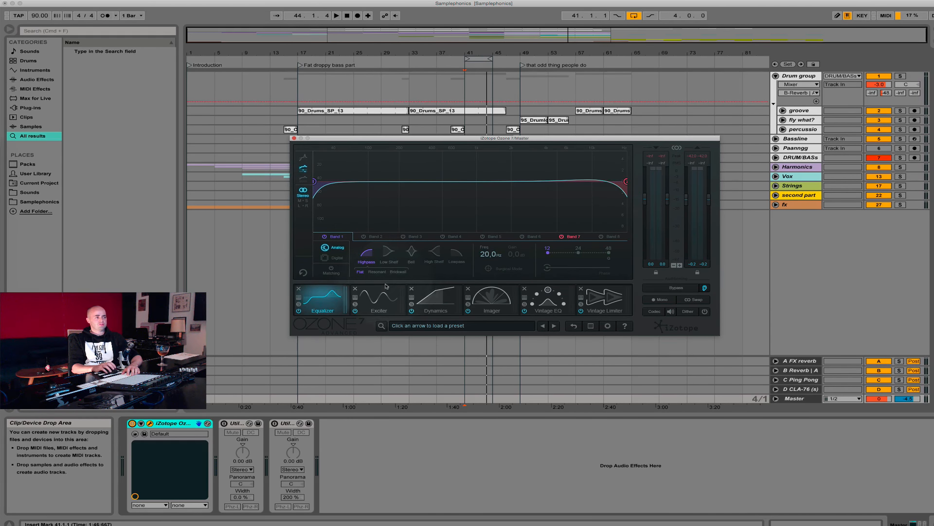
pyautogui.click(617, 306)
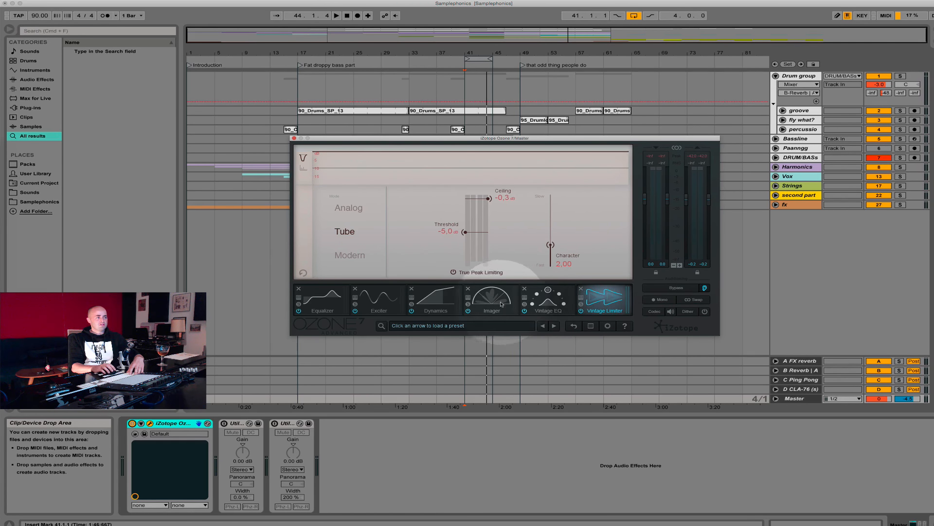
pyautogui.click(436, 297)
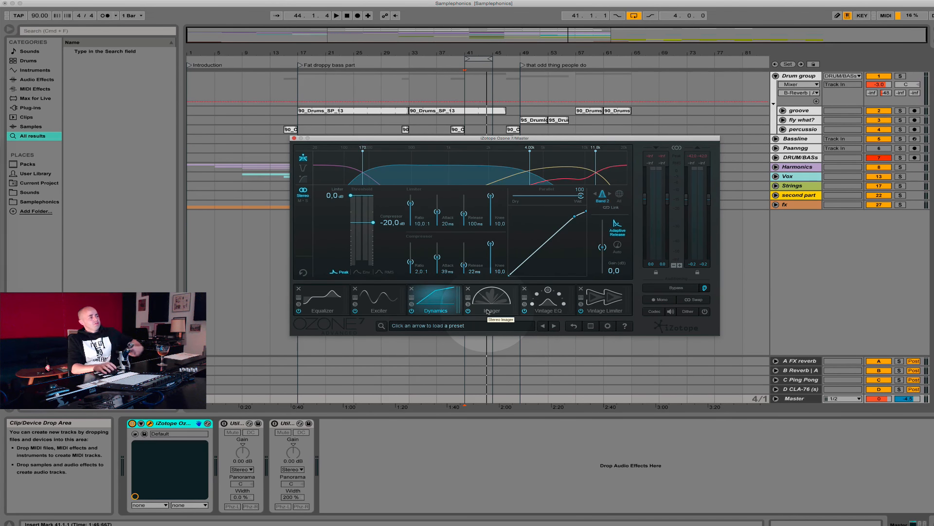
pyautogui.click(323, 298)
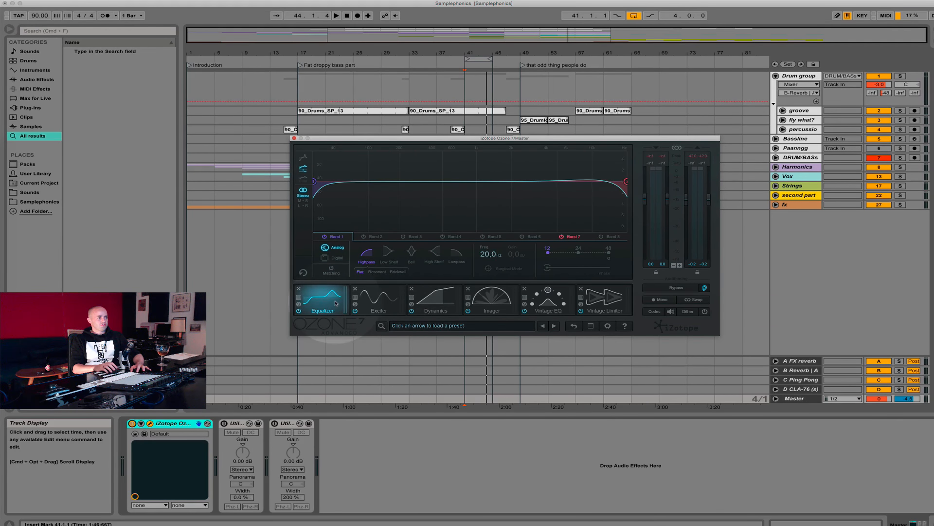
# Step: Look through Ozone 7's Exciter, Dynamics and Imager modules, and return to the Equalizer
pyautogui.click(377, 299)
pyautogui.click(433, 300)
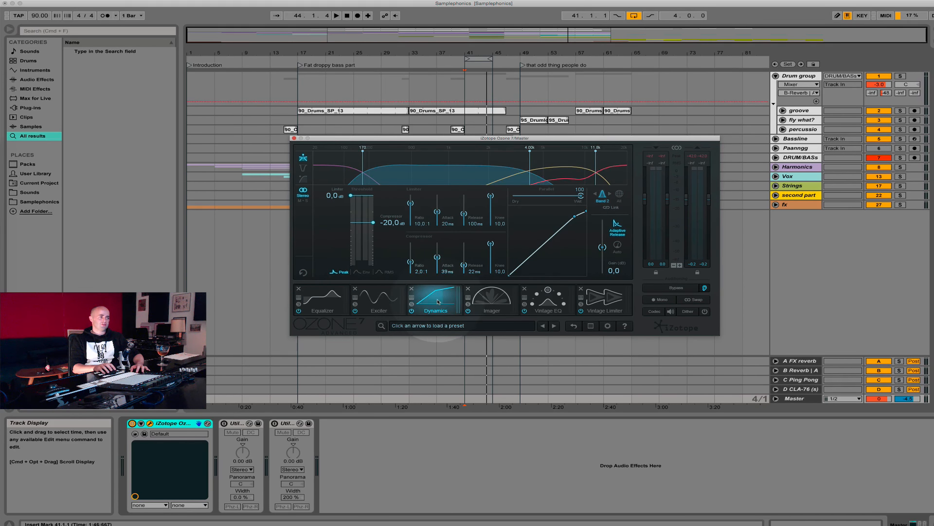
pyautogui.click(506, 302)
pyautogui.moveTo(491, 299)
pyautogui.mouseDown()
pyautogui.moveTo(419, 299)
pyautogui.moveTo(506, 304)
pyautogui.mouseUp()
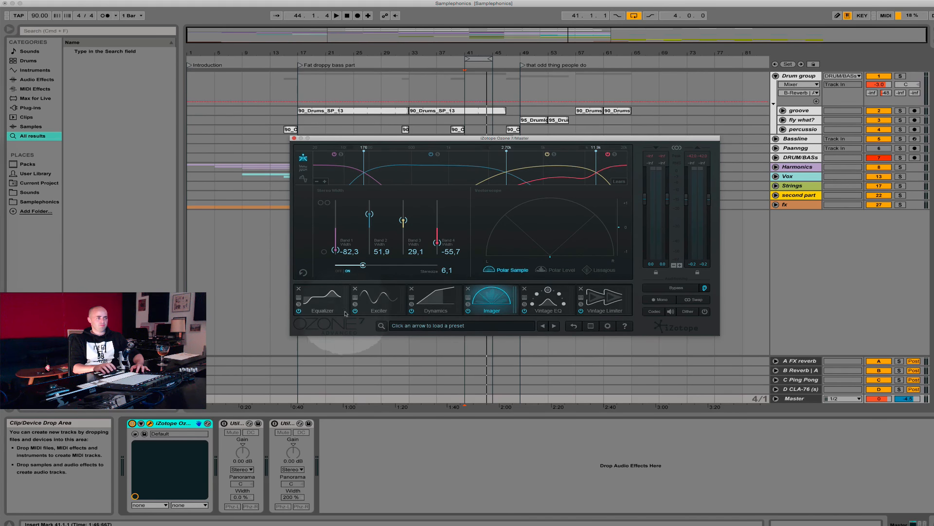
pyautogui.click(323, 299)
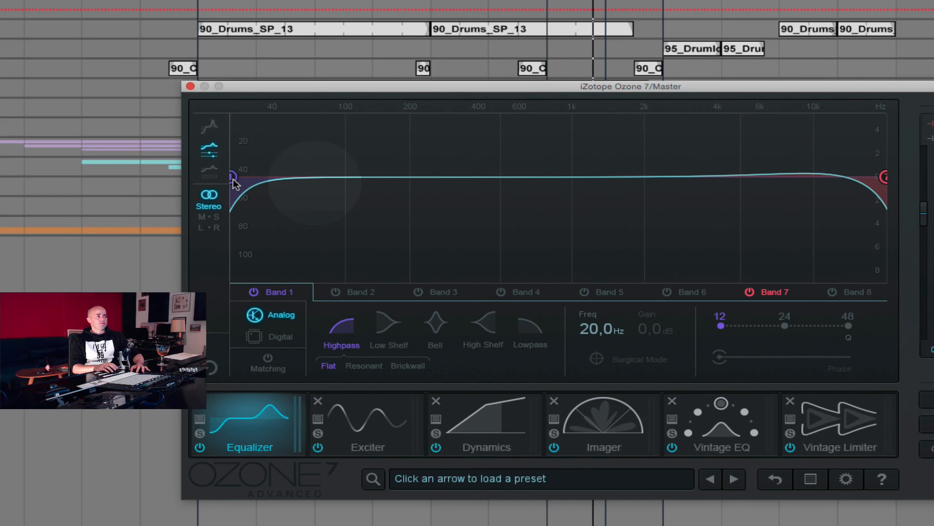
# Step: Try raising the Equalizer's Band 1 highpass to about 36.1 Hz, and return it to 20 Hz
pyautogui.moveTo(234, 181)
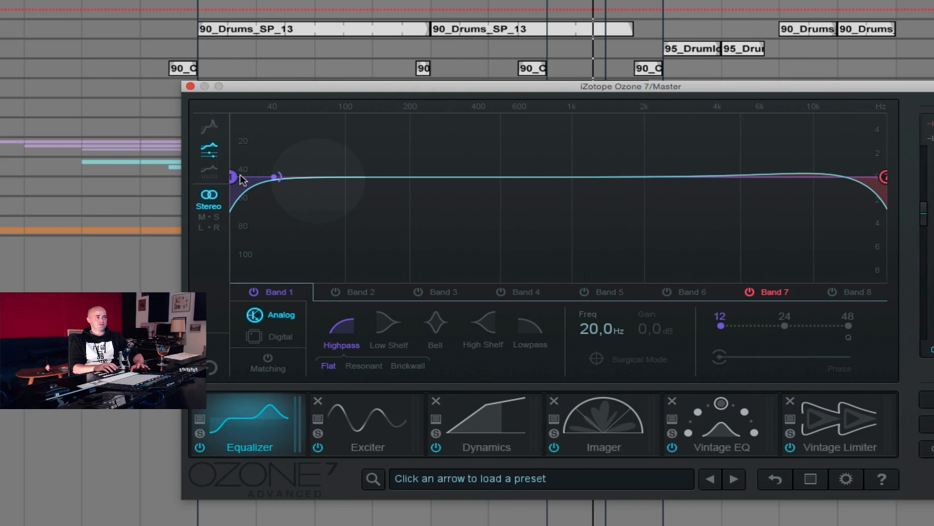
pyautogui.moveTo(235, 177); pyautogui.dragTo(230, 238)
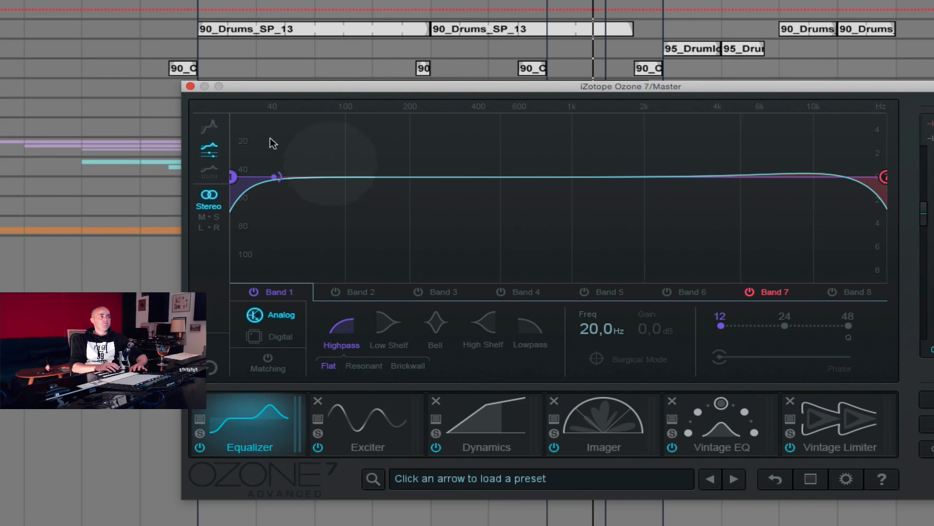
pyautogui.moveTo(235, 182); pyautogui.dragTo(267, 178)
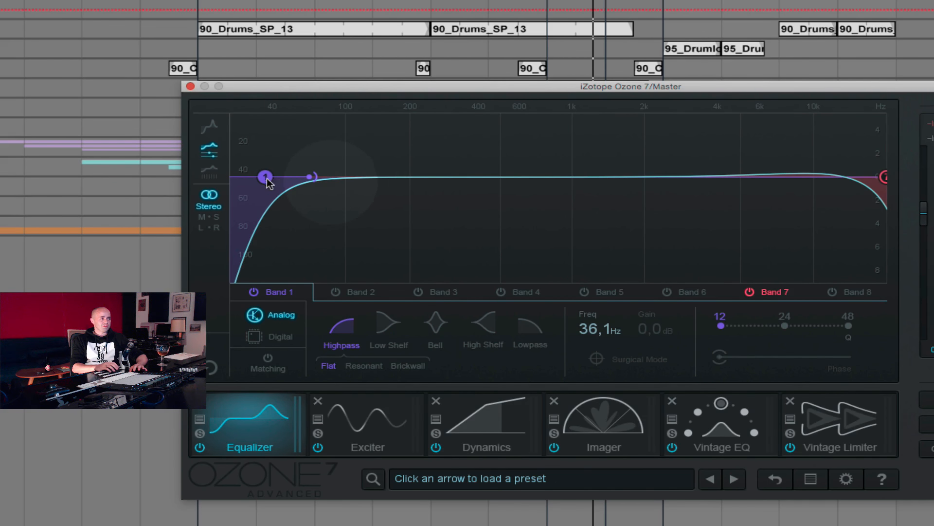
pyautogui.moveTo(266, 178); pyautogui.dragTo(232, 177)
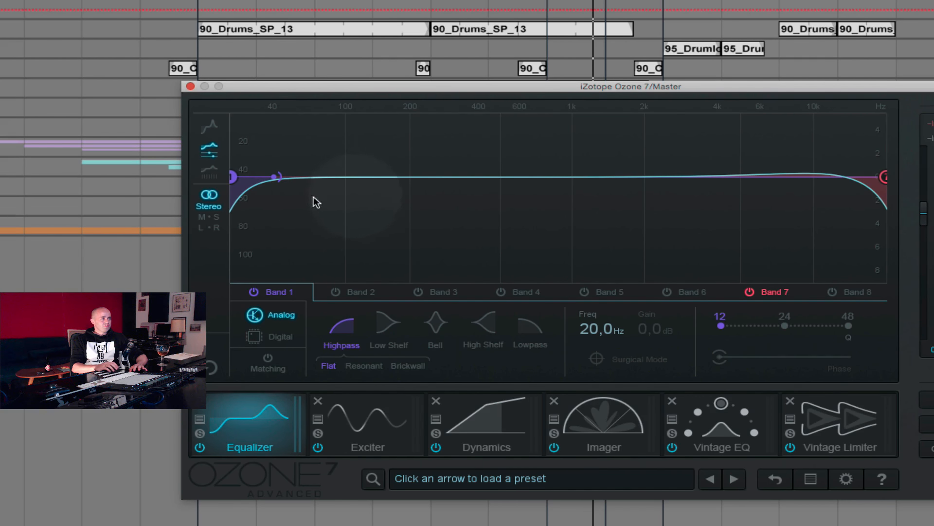
# Step: Steepen the Equalizer's Band 1 highpass slope to 24 and set its frequency to about 20 Hz, leaving Band 2 off
pyautogui.click(337, 291)
pyautogui.moveTo(421, 178); pyautogui.dragTo(306, 177)
pyautogui.click(337, 292)
pyautogui.moveTo(232, 176); pyautogui.dragTo(197, 185)
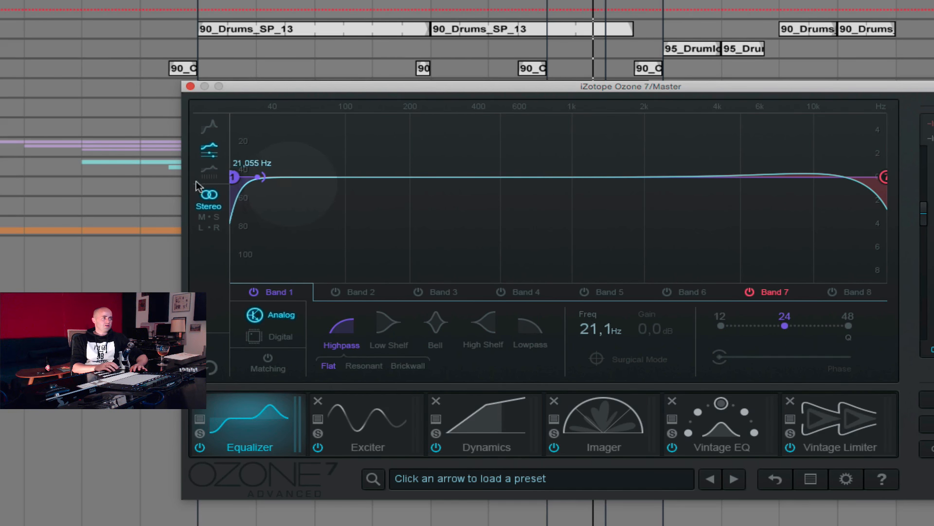
# Step: Examine the Dynamics and Vintage Limiter modules, and go back to the Equalizer
pyautogui.click(458, 438)
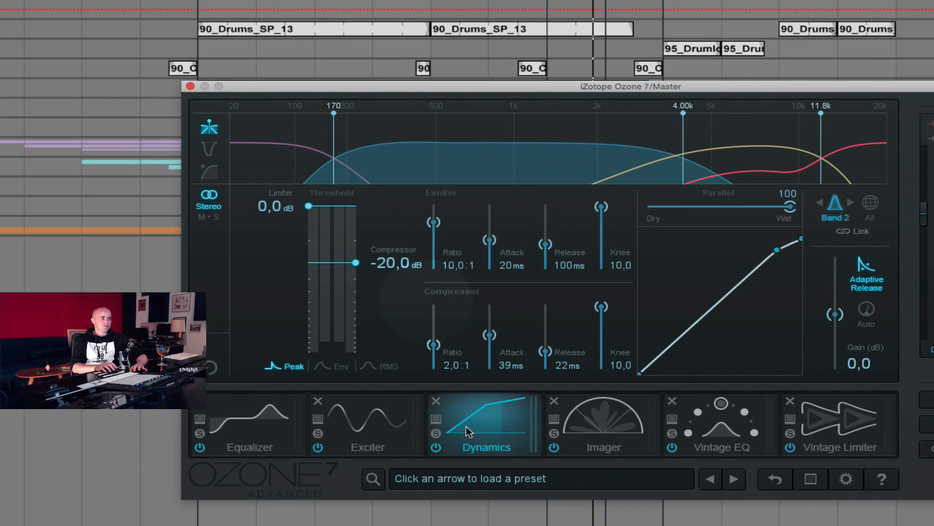
pyautogui.click(857, 430)
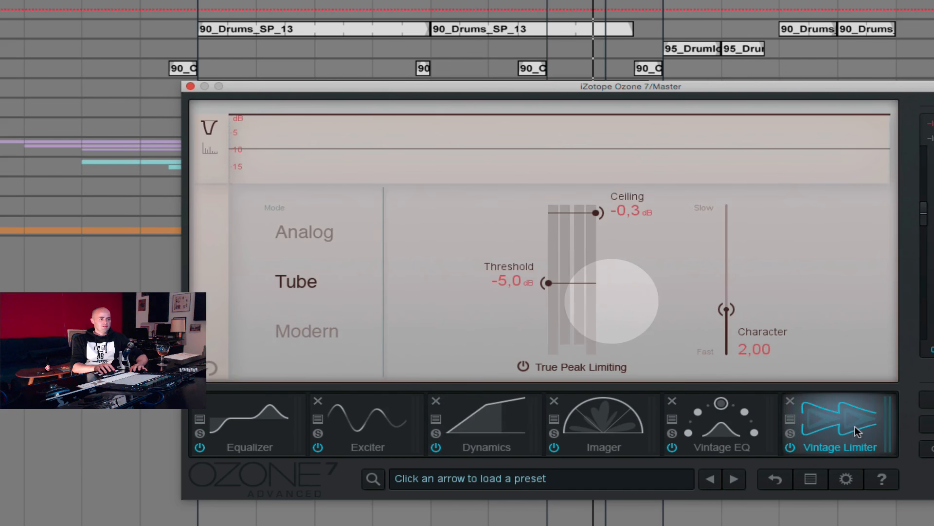
pyautogui.click(253, 423)
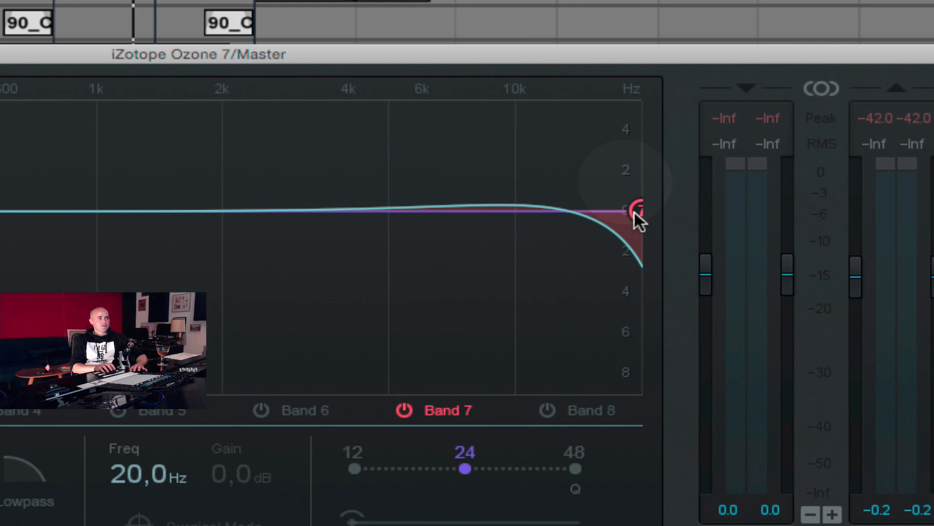
# Step: Select the Equalizer's Band 7 lowpass and compare the curve with the band off and on, leaving it enabled
pyautogui.click(635, 212)
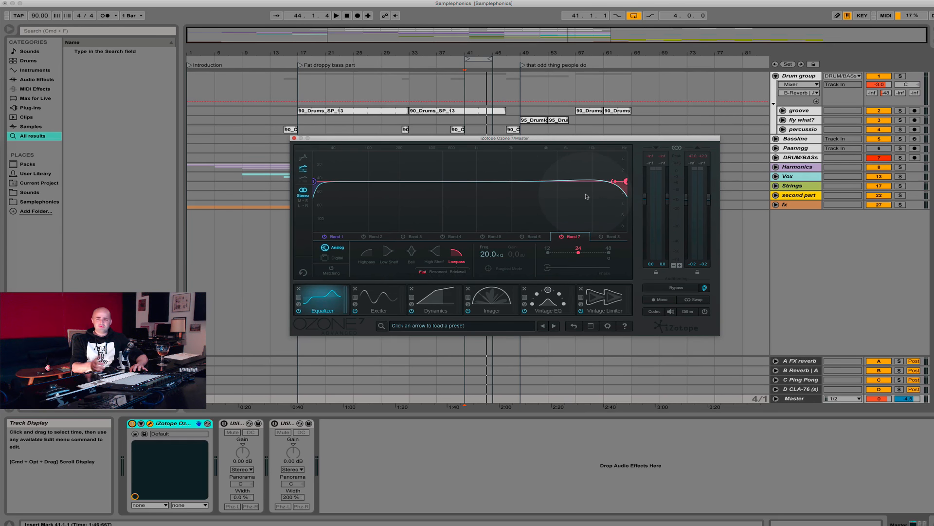
pyautogui.moveTo(626, 182)
pyautogui.mouseDown()
pyautogui.moveTo(564, 184)
pyautogui.moveTo(639, 185)
pyautogui.mouseUp()
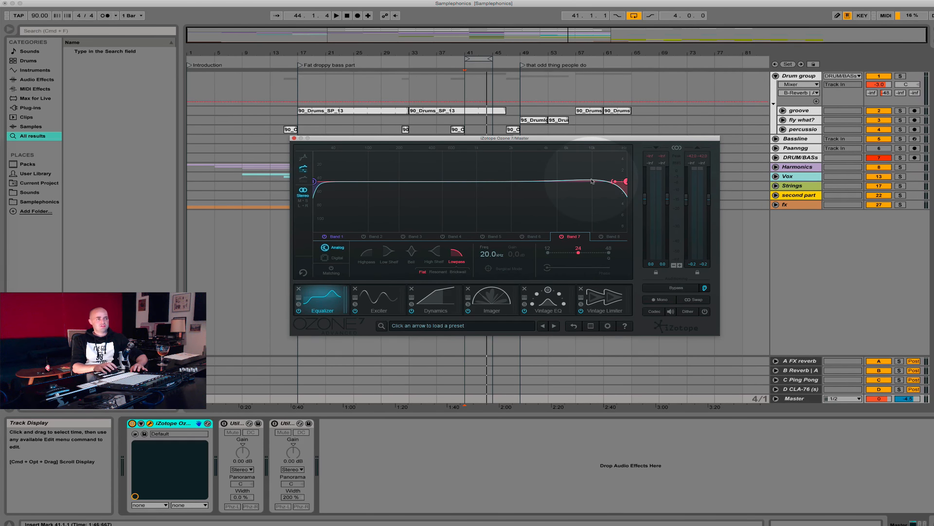
pyautogui.click(562, 237)
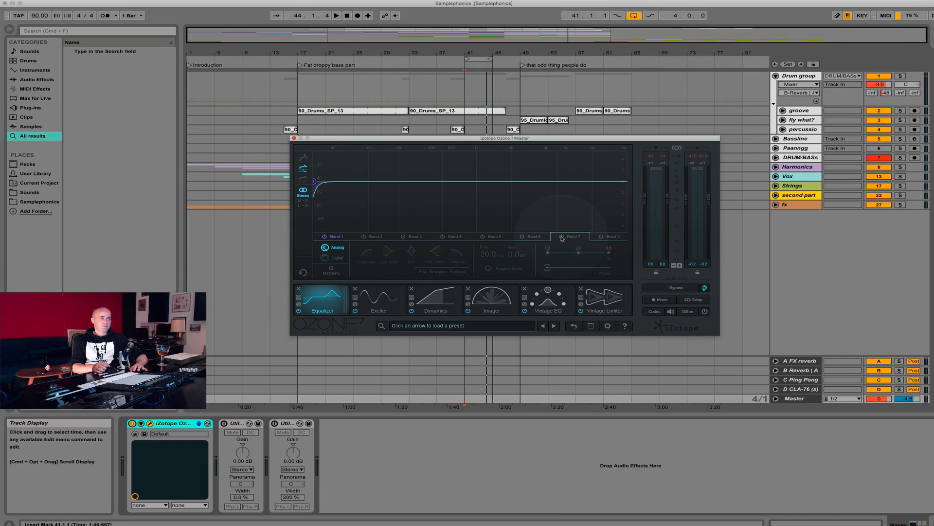
pyautogui.click(562, 236)
pyautogui.click(562, 237)
pyautogui.click(562, 237)
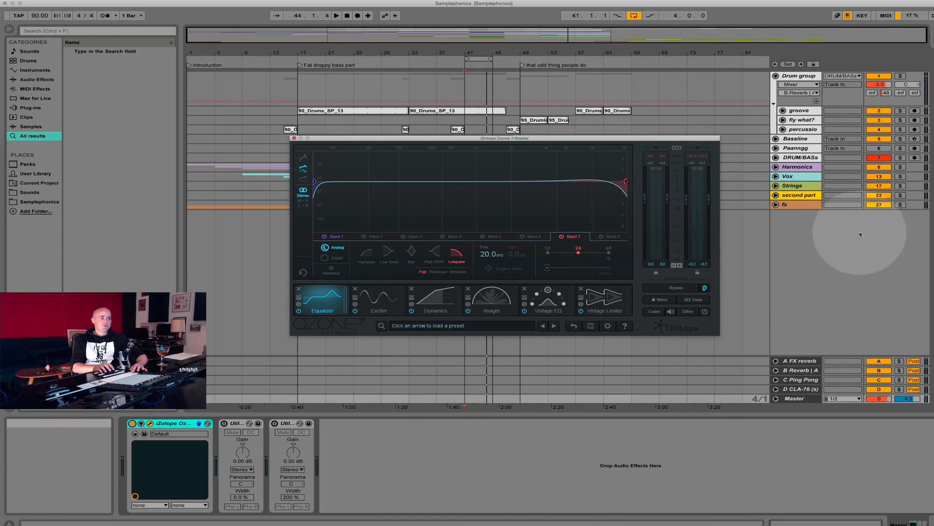
# Step: Examine the Vintage EQ and Equalizer modules, and show the Exciter's band settings
pyautogui.click(550, 300)
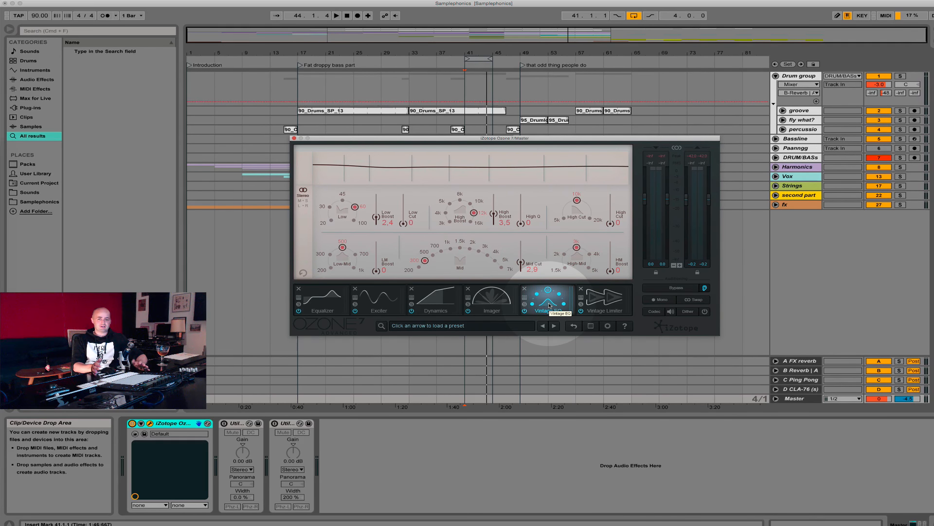
pyautogui.click(324, 298)
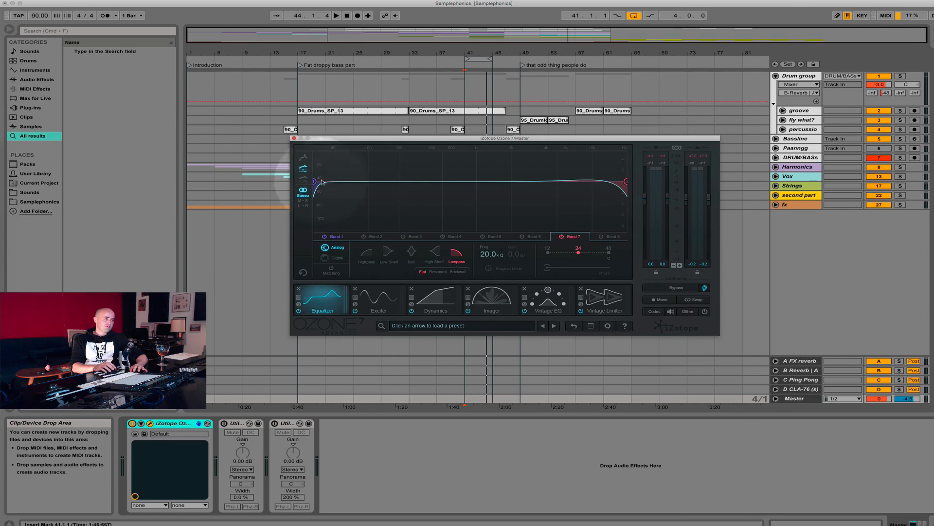
pyautogui.click(379, 299)
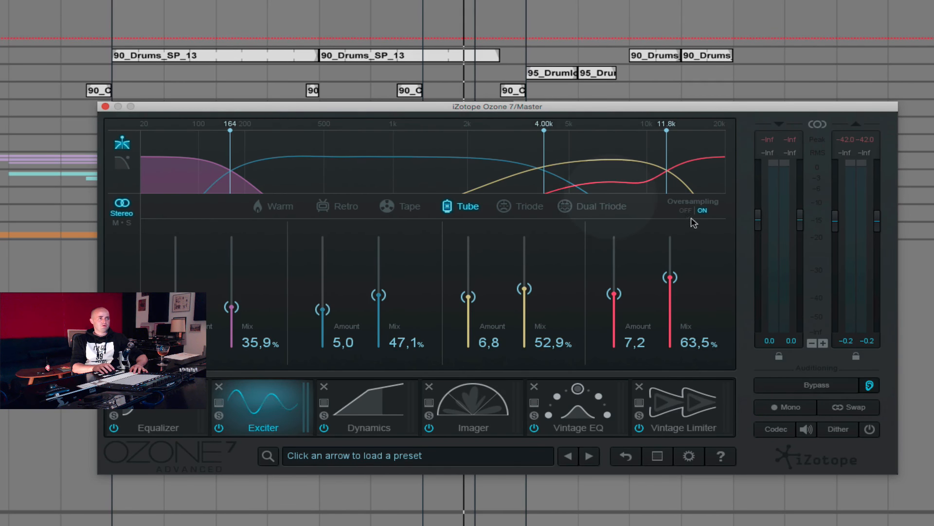
# Step: Bypass the Dynamics, Imager, Vintage EQ and Vintage Limiter modules, leaving only the Equalizer and Exciter active
pyautogui.click(324, 427)
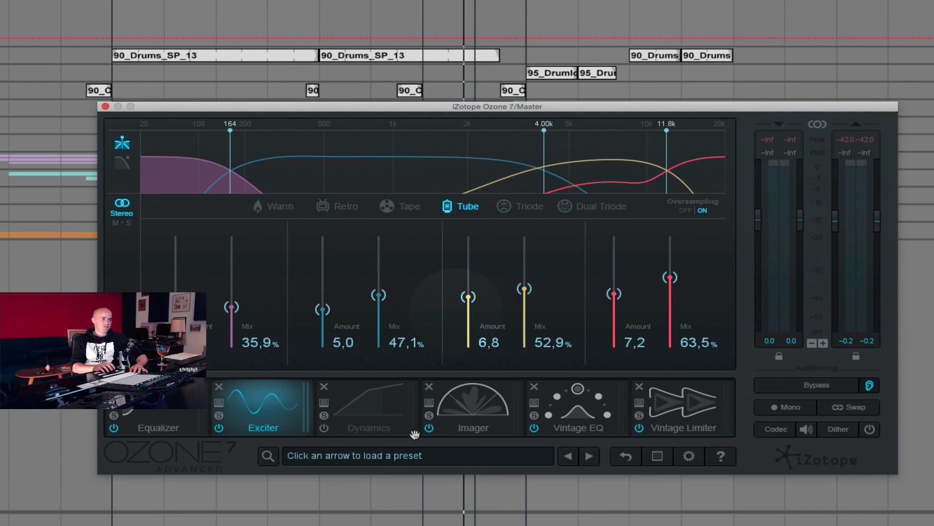
pyautogui.click(429, 428)
pyautogui.click(534, 427)
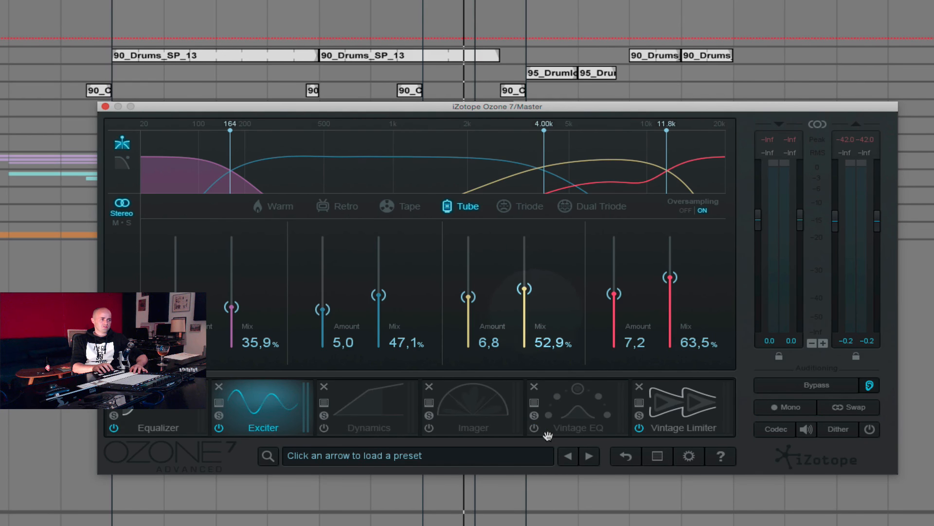
pyautogui.click(639, 427)
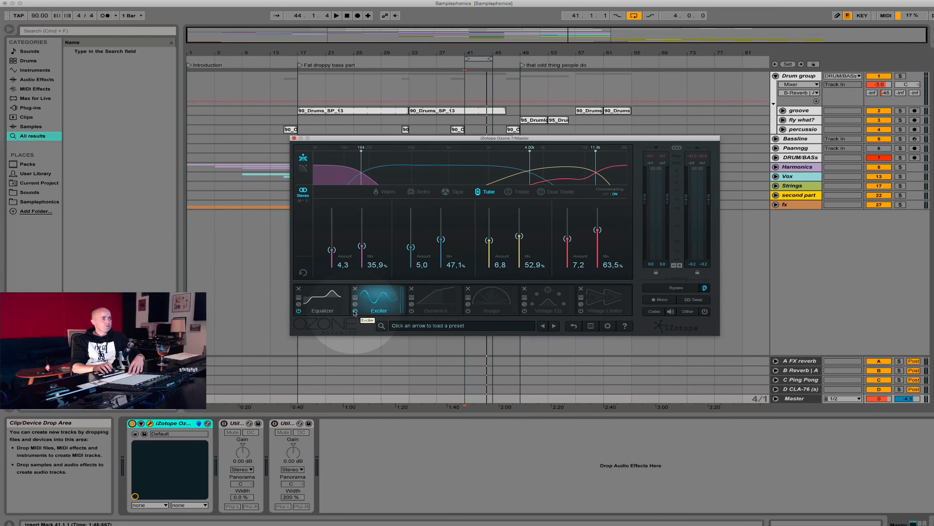
# Step: Play the loop at bar 41 and compare the mix with the Exciter bypassed and enabled, leaving it on
pyautogui.click(355, 311)
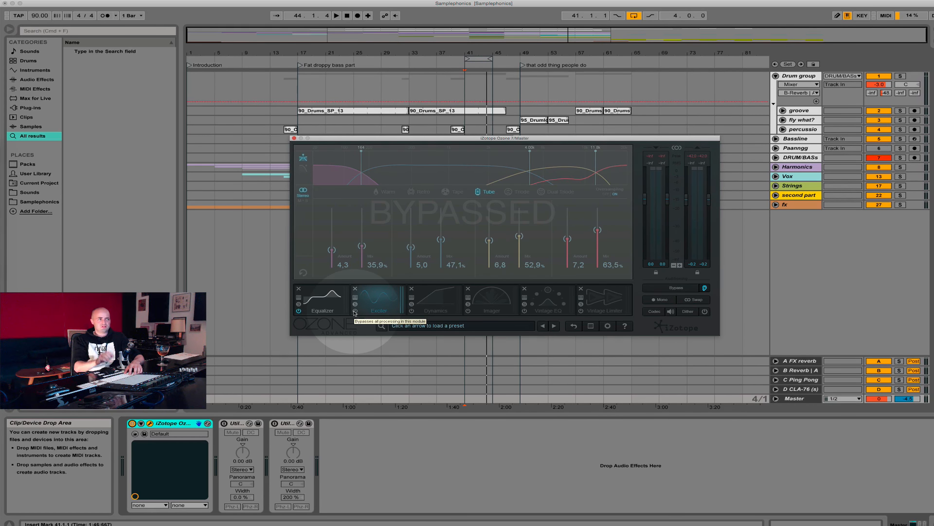
pyautogui.click(470, 63)
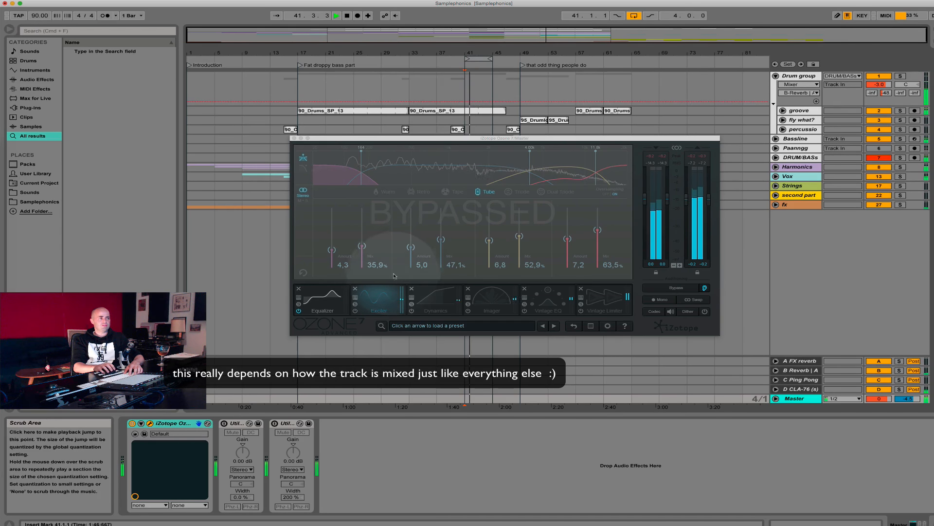
pyautogui.click(581, 311)
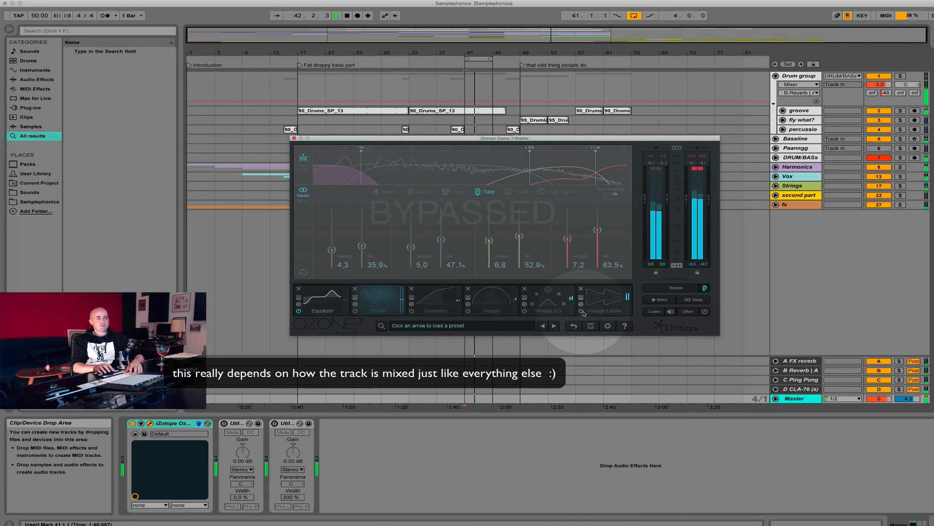
pyautogui.click(582, 311)
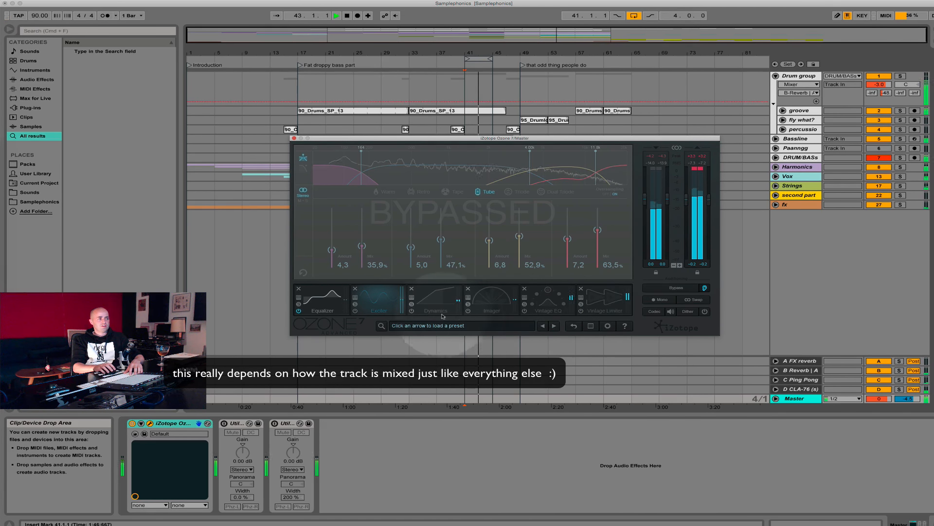
pyautogui.click(355, 311)
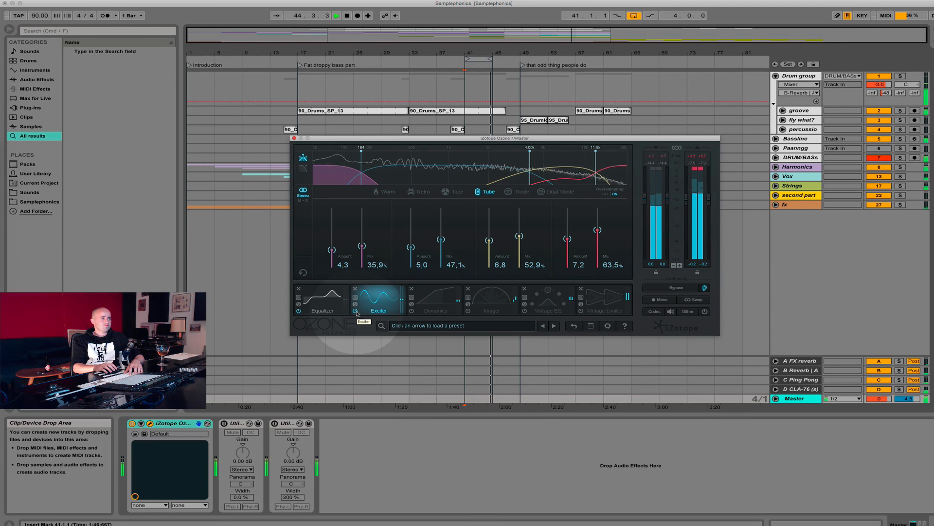
pyautogui.click(356, 311)
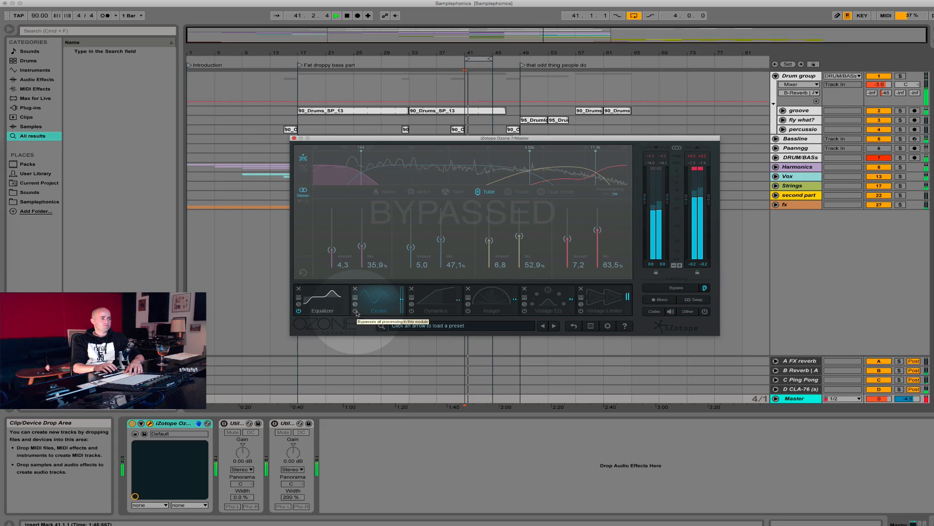
pyautogui.click(355, 312)
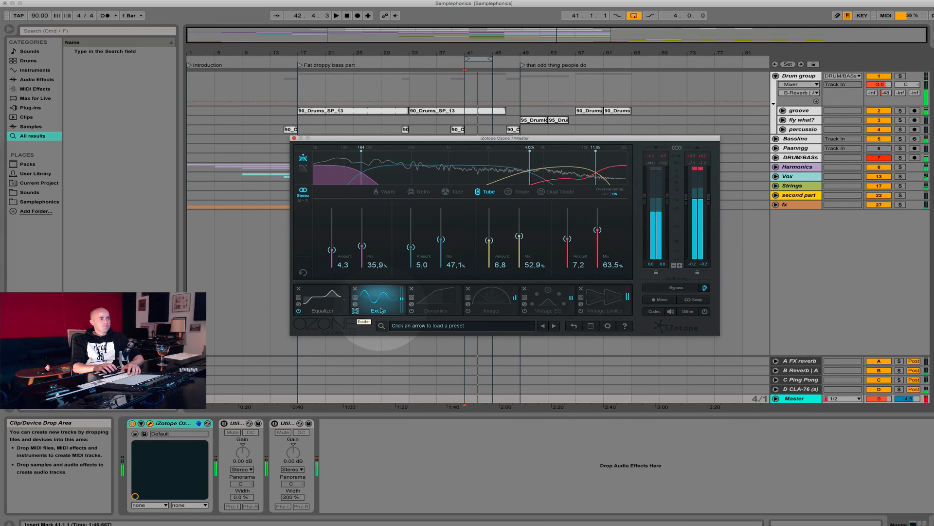
# Step: Switch the Exciter display to its filter curve, play the loop briefly, and toggle the Exciter's bypass on and off
pyautogui.click(302, 168)
pyautogui.press('space')
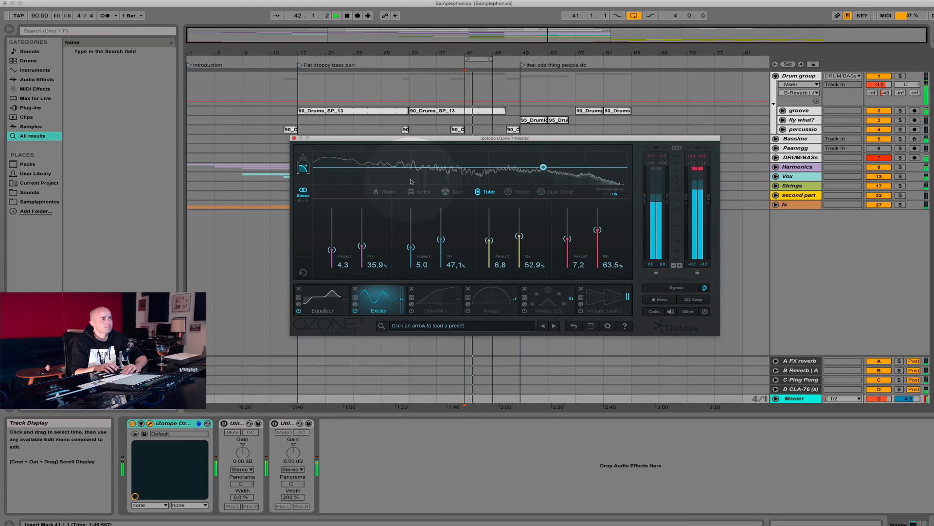
pyautogui.press('space')
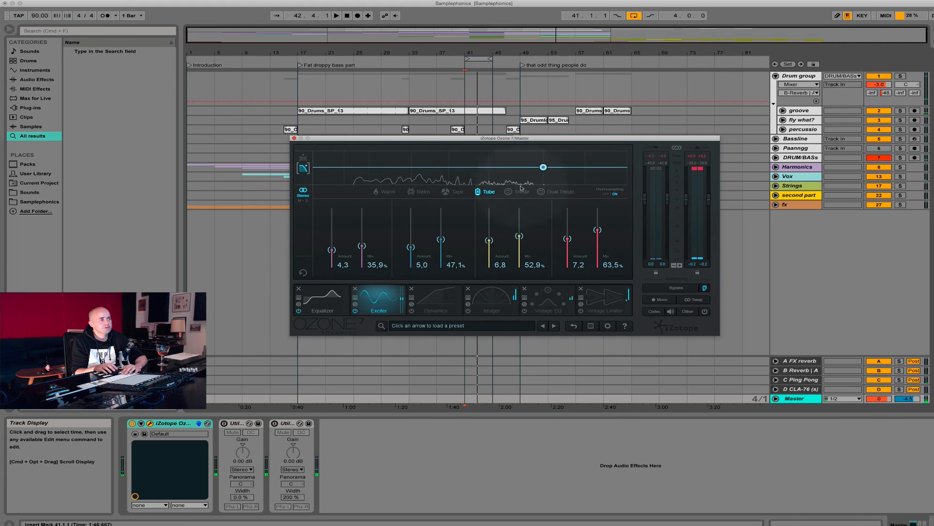
pyautogui.click(355, 310)
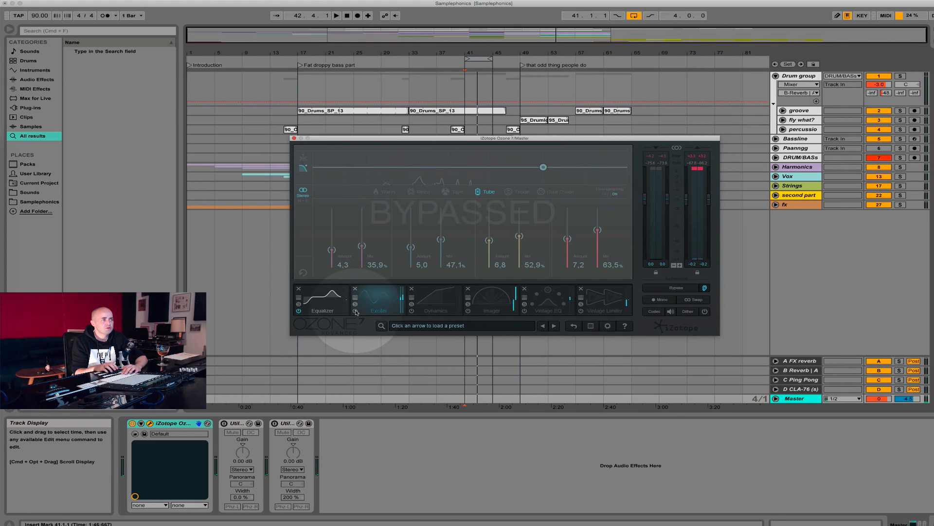
pyautogui.click(354, 311)
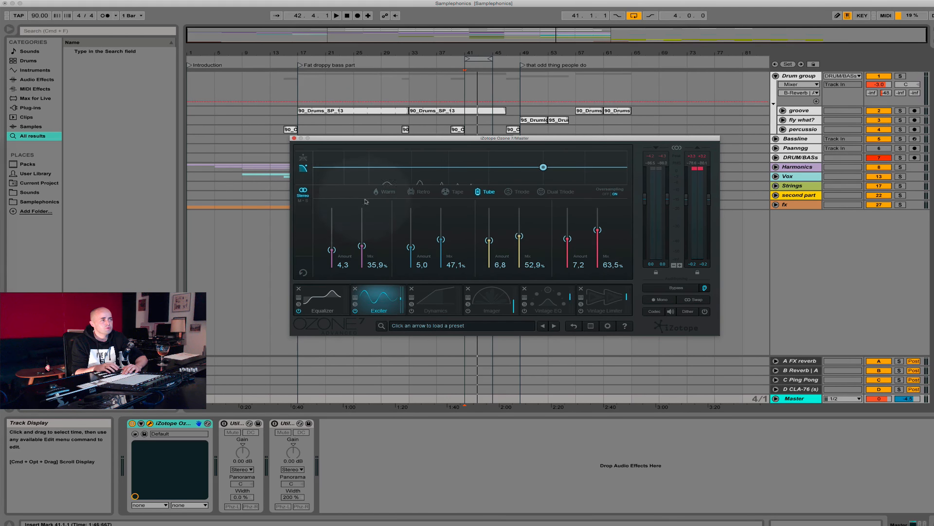
# Step: Step through the Exciter's Tape, Tube, Triode, Dual Triode and Retro saturation modes
pyautogui.click(446, 193)
pyautogui.click(490, 193)
pyautogui.click(522, 193)
pyautogui.click(557, 193)
pyautogui.click(521, 193)
pyautogui.click(487, 192)
pyautogui.click(456, 193)
pyautogui.click(420, 193)
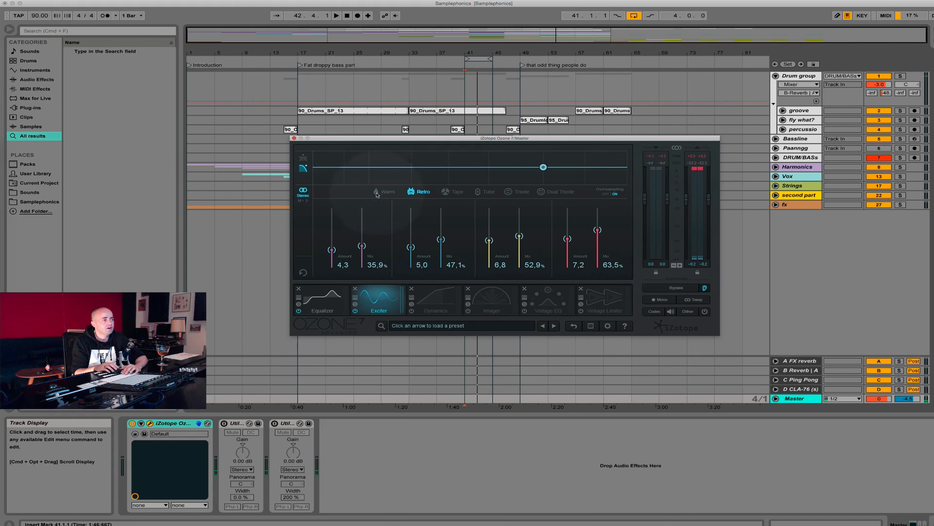
# Step: Play the loop with the Exciter in Tape mode, and switch it to Tube for comparison
pyautogui.click(448, 192)
pyautogui.press('space')
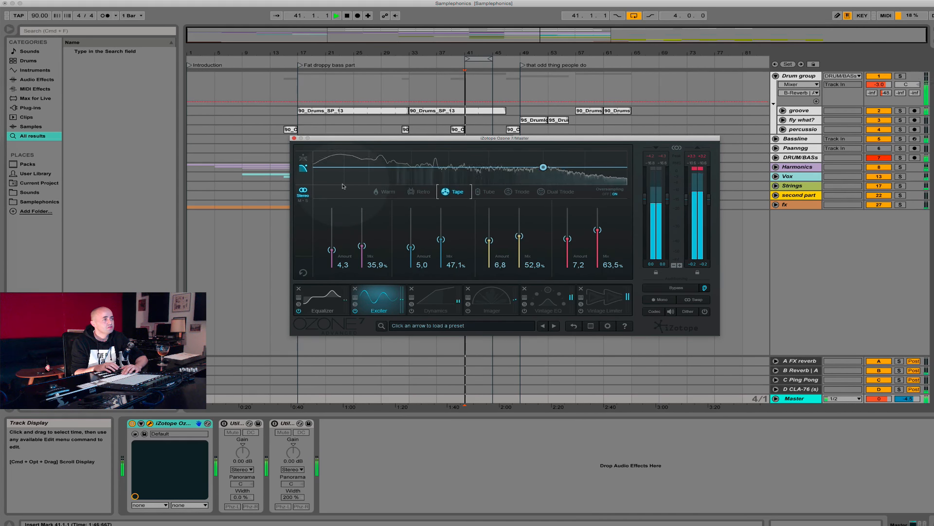
pyautogui.click(487, 193)
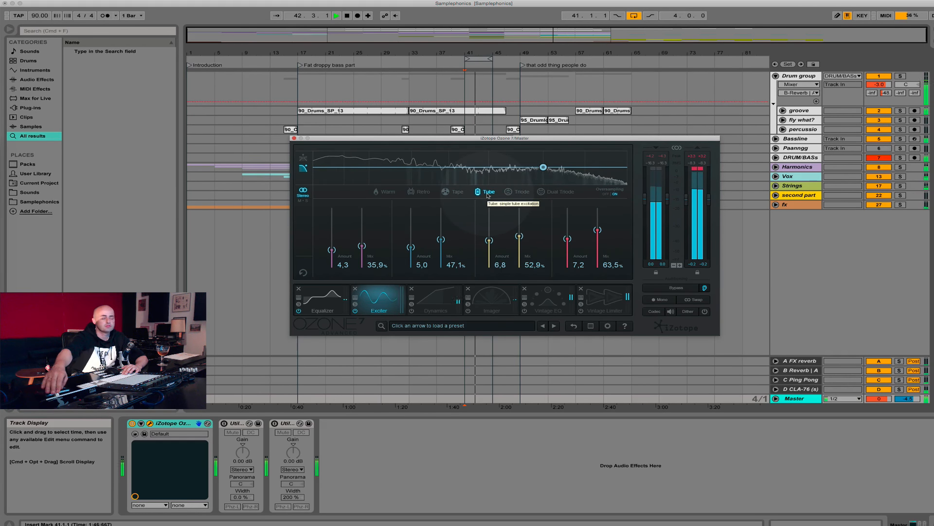
# Step: Audition the Exciter in Tape and Retro modes on the playing loop, and stop playback
pyautogui.click(454, 192)
pyautogui.click(421, 193)
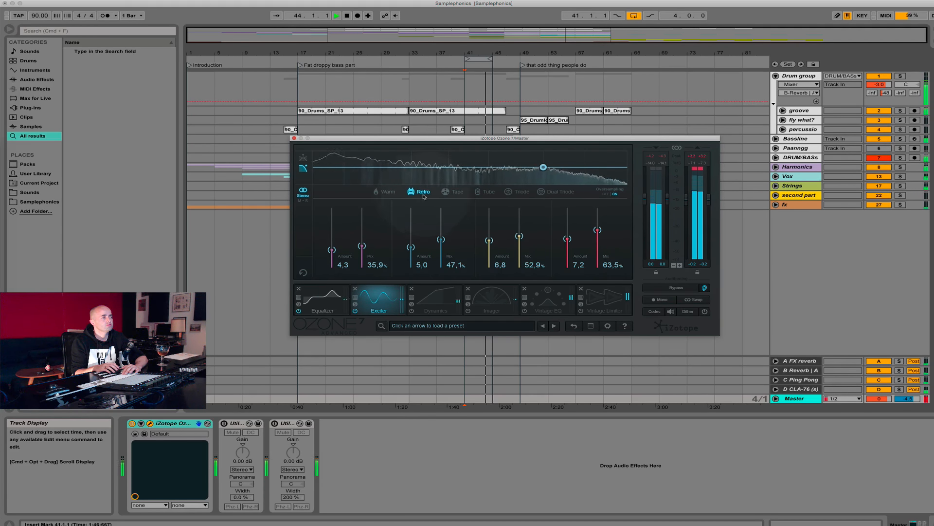
pyautogui.press('space')
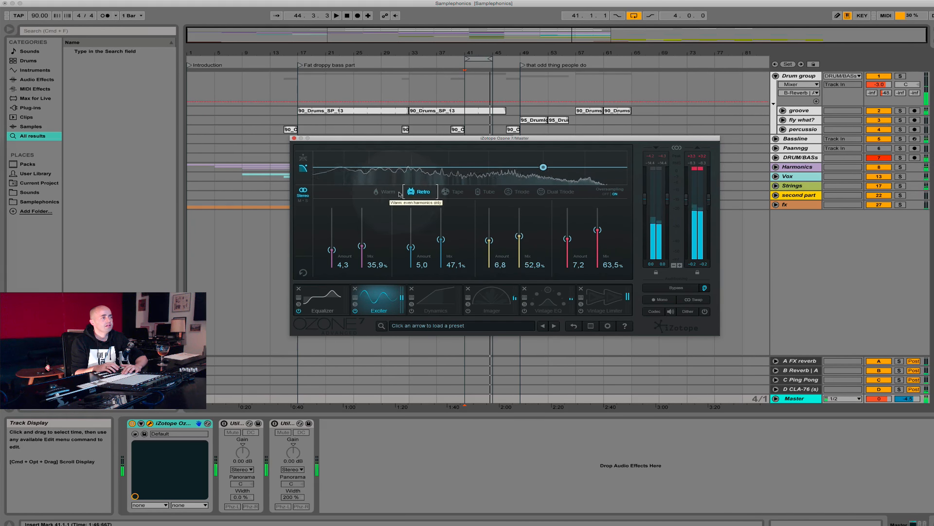
# Step: Step through the Exciter's Tape, Tube, Triode and Dual Triode modes, and set it back to Tube
pyautogui.click(453, 191)
pyautogui.click(486, 192)
pyautogui.click(518, 192)
pyautogui.click(556, 192)
pyautogui.click(485, 192)
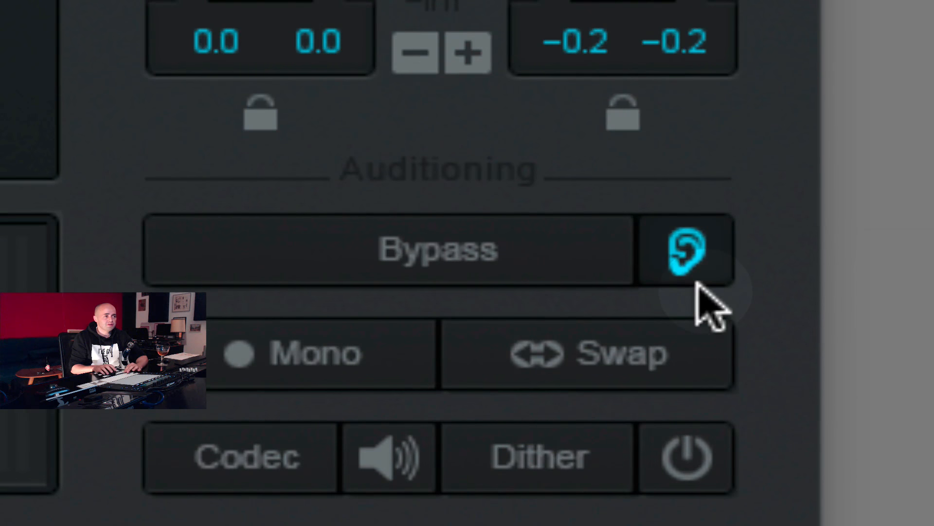
# Step: Toggle Ozone's automatic gain matching for bypass off and on, leaving it enabled
pyautogui.click(690, 267)
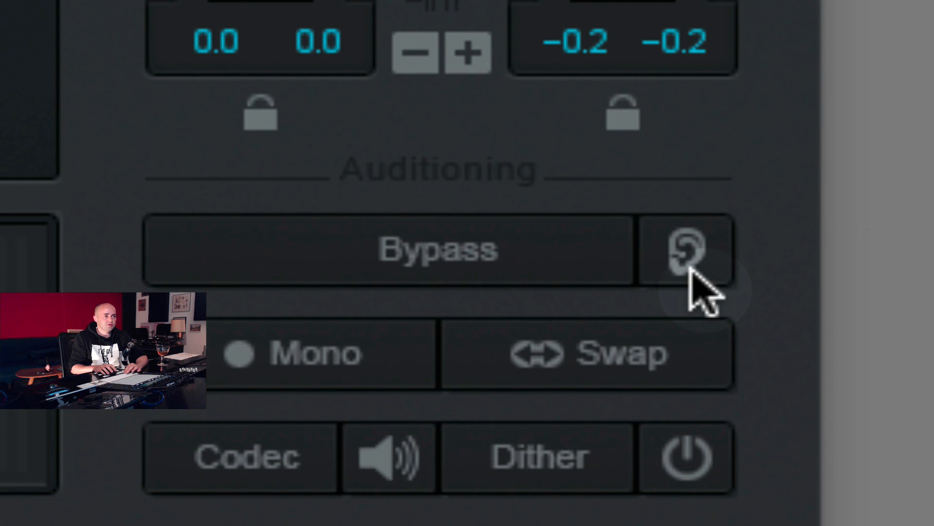
pyautogui.click(690, 267)
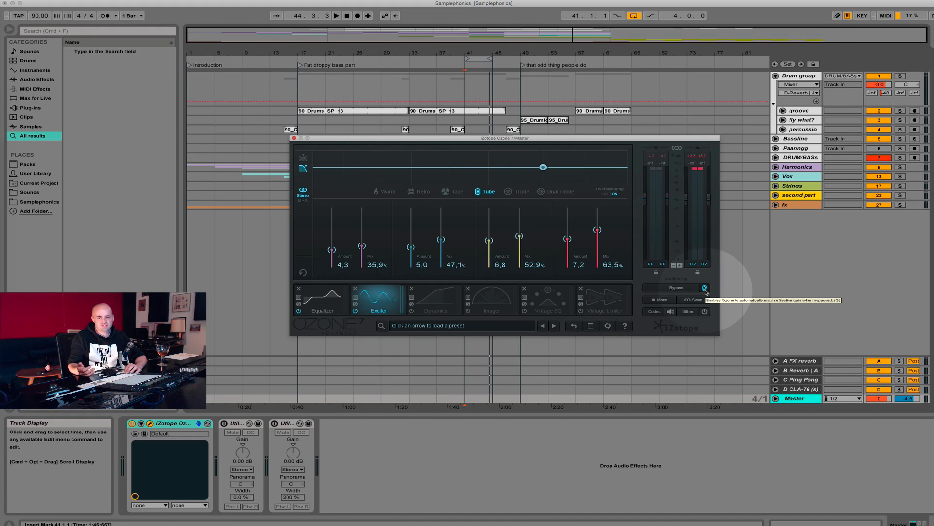
pyautogui.click(704, 288)
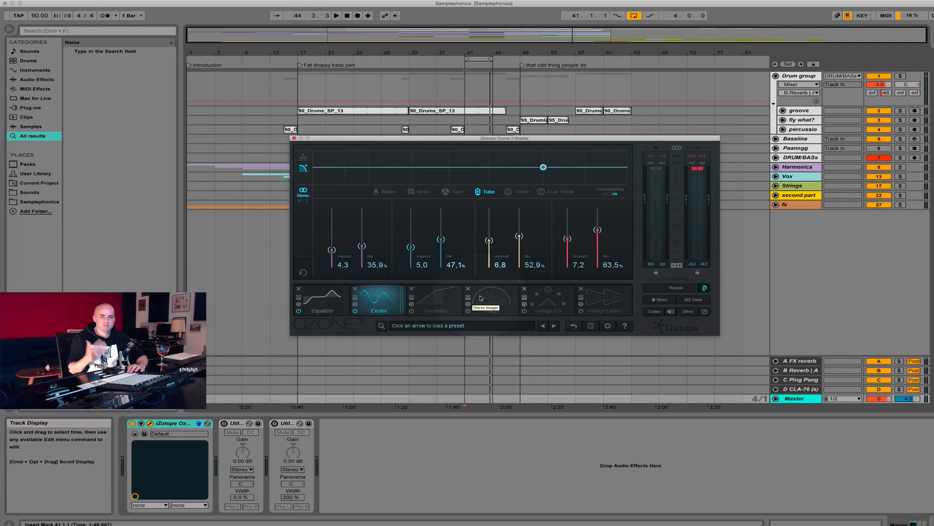
# Step: Look through the Dynamics, Exciter and Imager modules in turn, ending on Dynamics
pyautogui.click(434, 304)
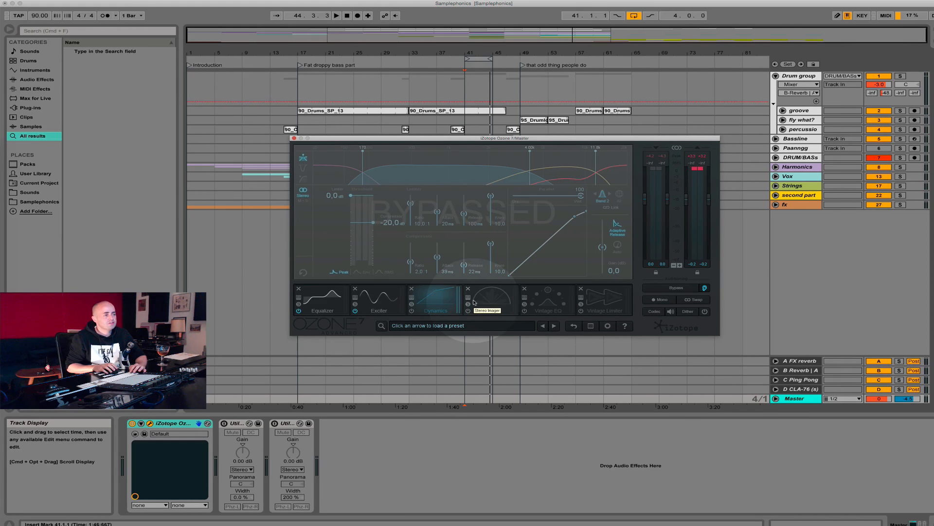
pyautogui.click(379, 299)
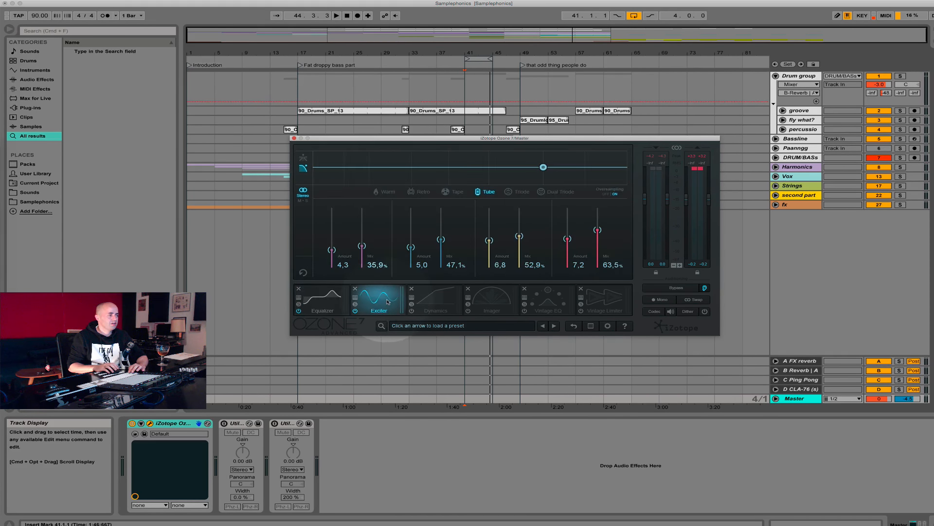
pyautogui.click(439, 303)
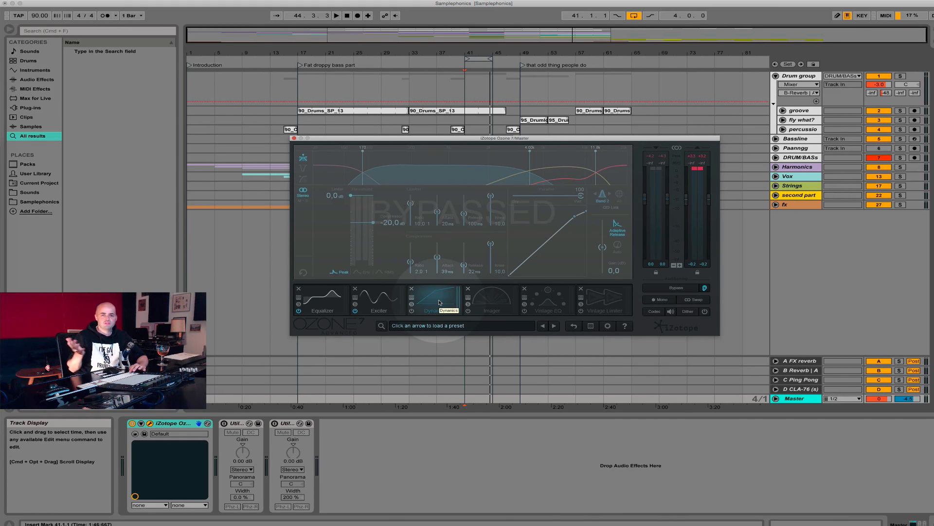
pyautogui.click(372, 303)
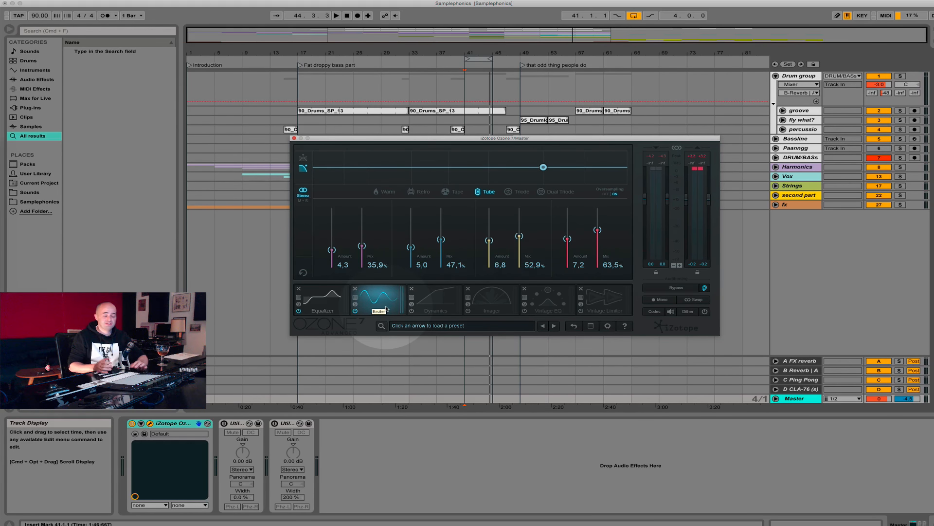
pyautogui.click(487, 306)
pyautogui.click(379, 307)
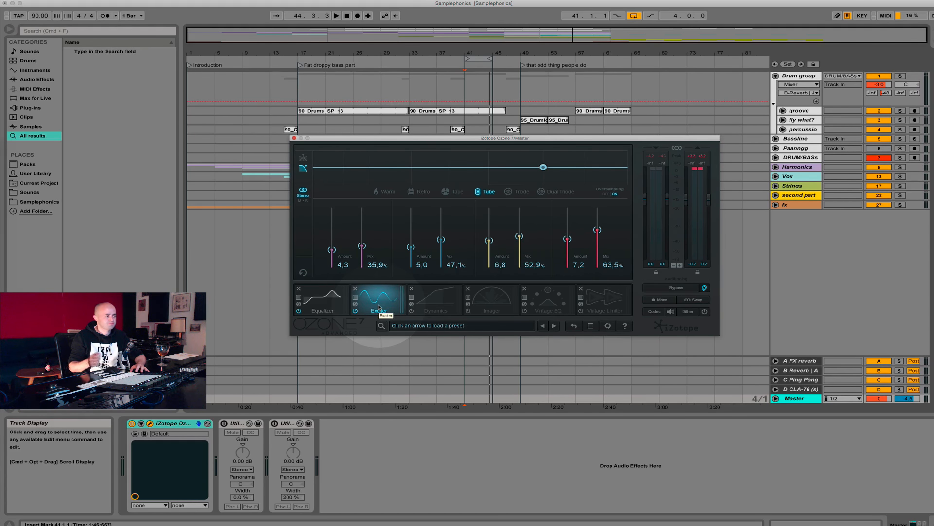
pyautogui.click(431, 307)
pyautogui.click(376, 303)
pyautogui.click(430, 307)
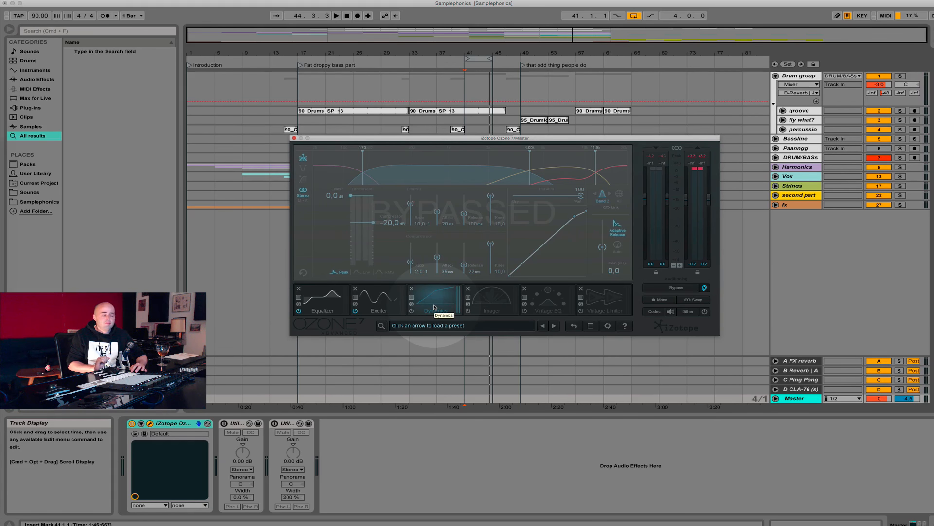
# Step: Enable the Dynamics module and go through the compressor settings of its four bands
pyautogui.click(412, 311)
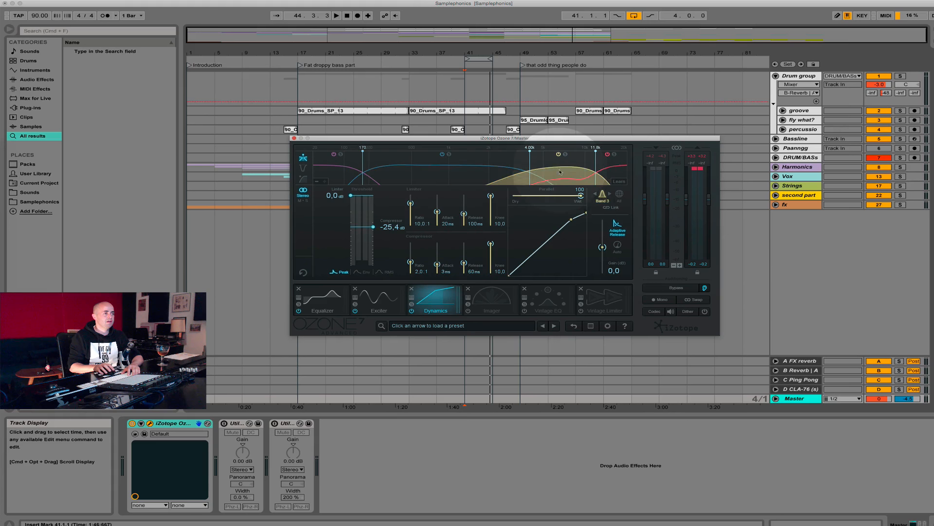
pyautogui.click(337, 175)
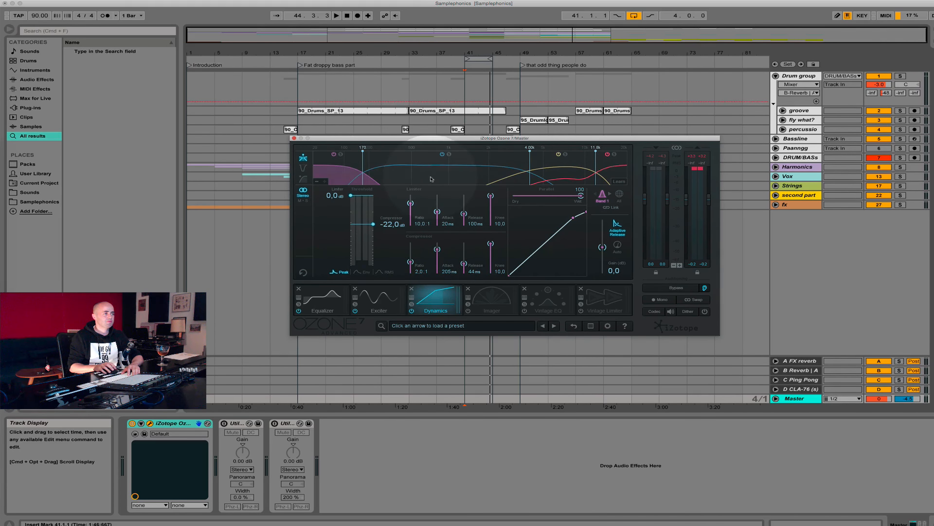
pyautogui.click(434, 176)
pyautogui.click(565, 176)
pyautogui.click(614, 176)
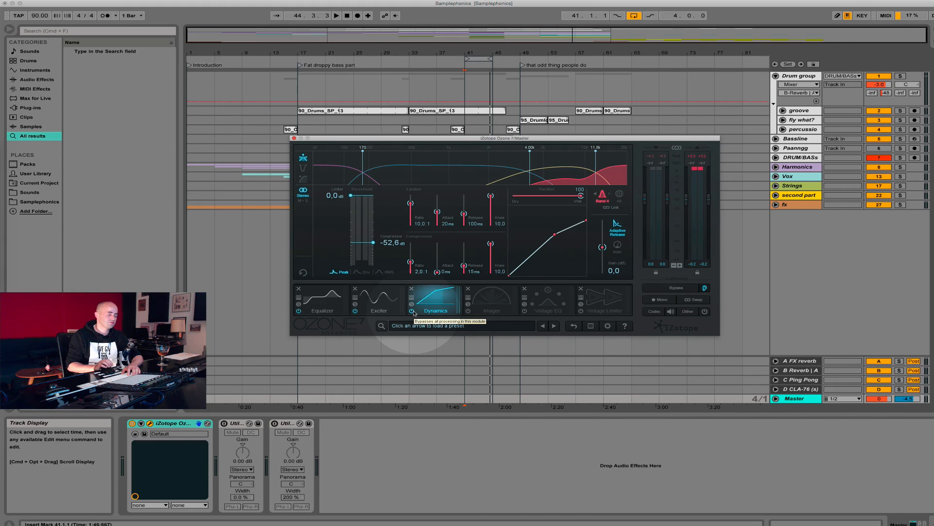
# Step: Play the loop at bar 41 and compare the mix with Dynamics enabled and bypassed, leaving it on
pyautogui.press('space')
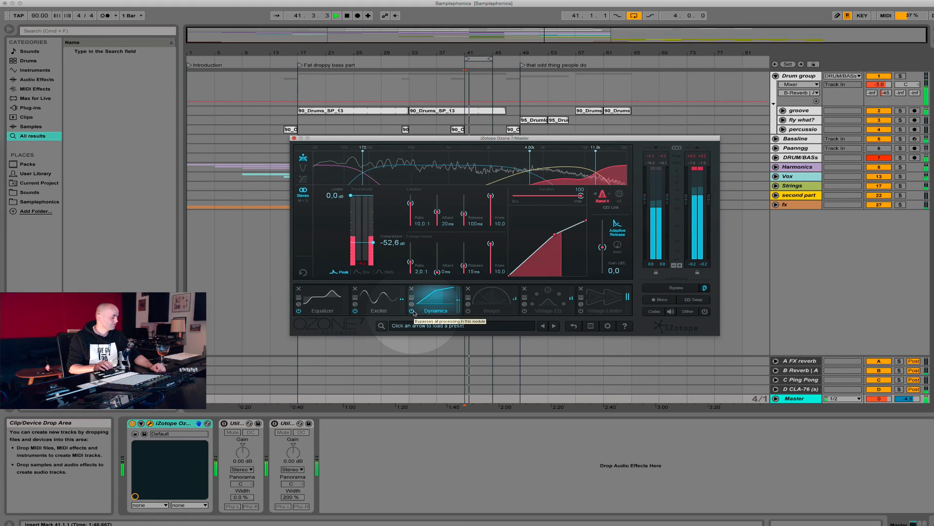
pyautogui.click(412, 310)
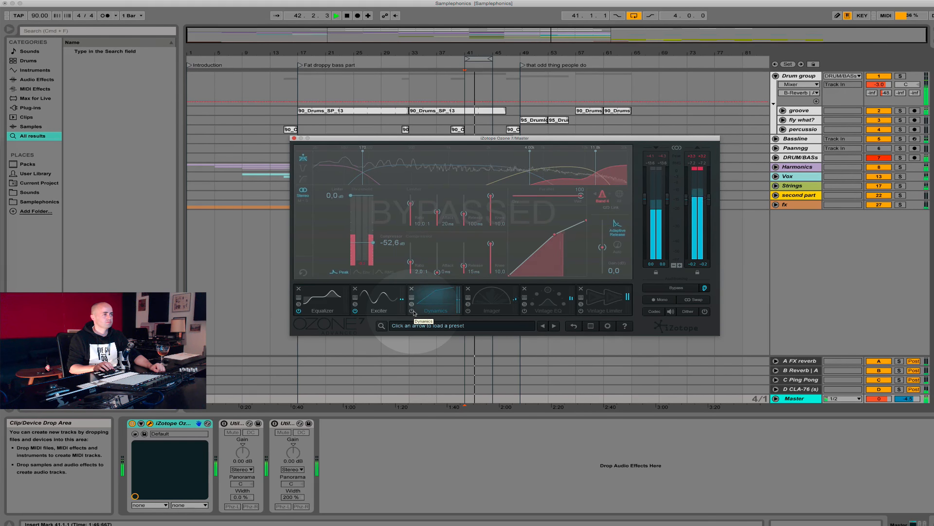
pyautogui.click(412, 311)
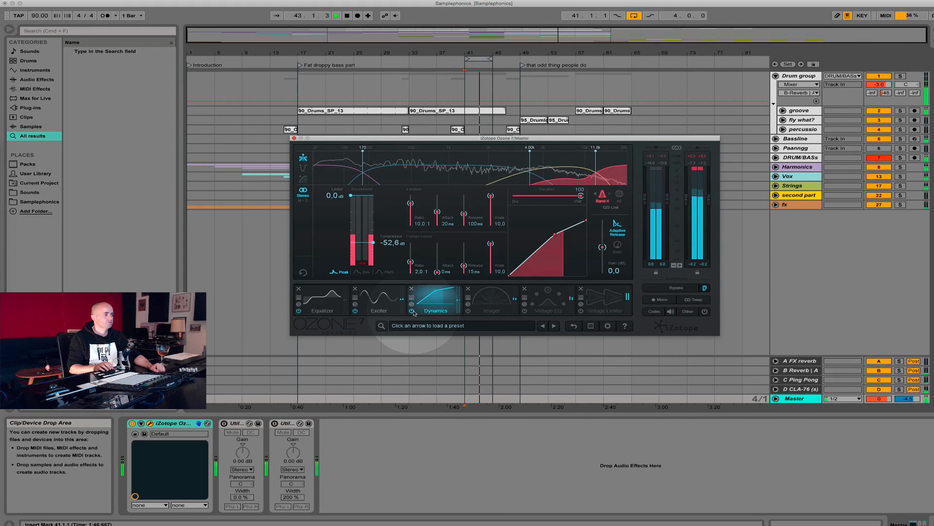
pyautogui.click(413, 311)
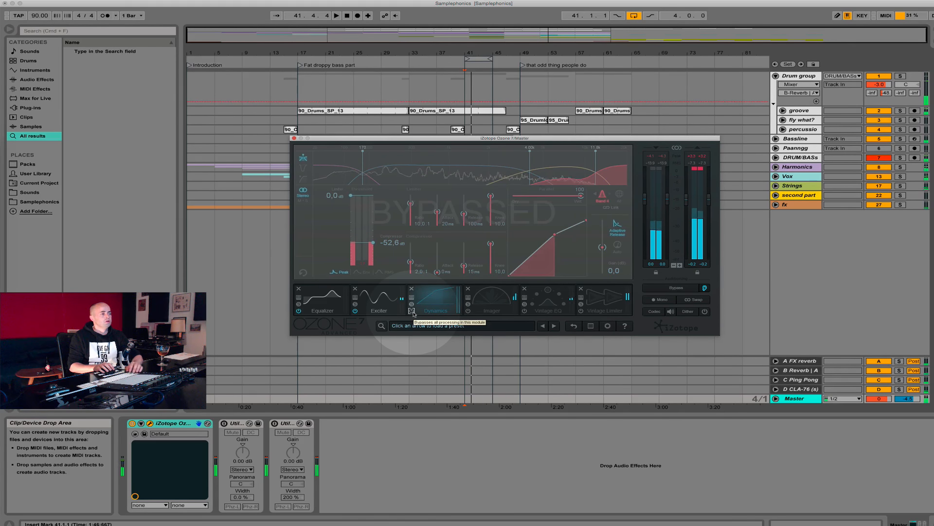
pyautogui.click(412, 311)
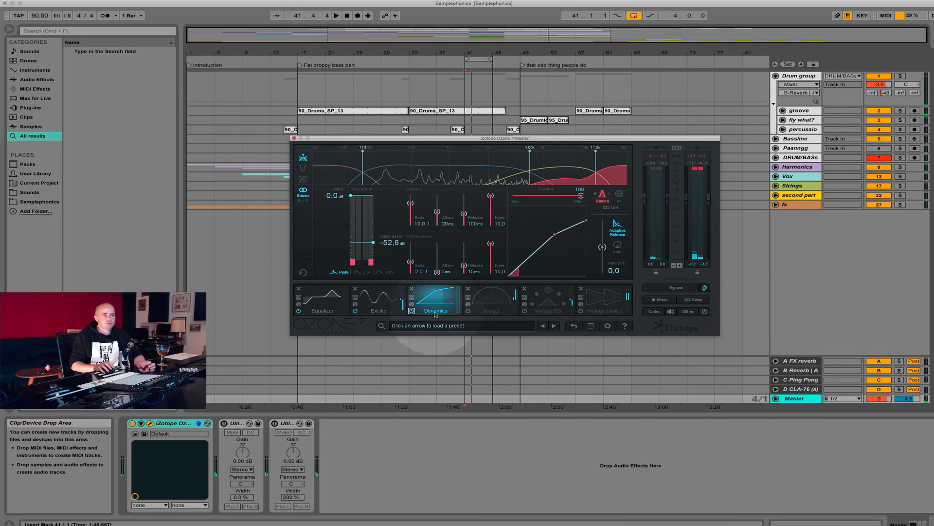
# Step: Review the attack, release and threshold settings of Dynamics bands 1 to 4, ending on band 3
pyautogui.click(333, 177)
pyautogui.click(421, 178)
pyautogui.click(558, 179)
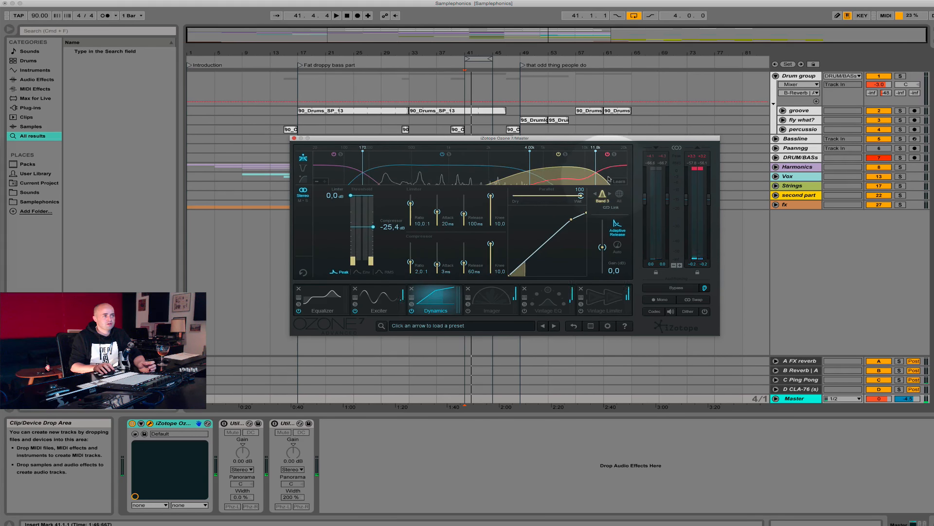
pyautogui.click(607, 178)
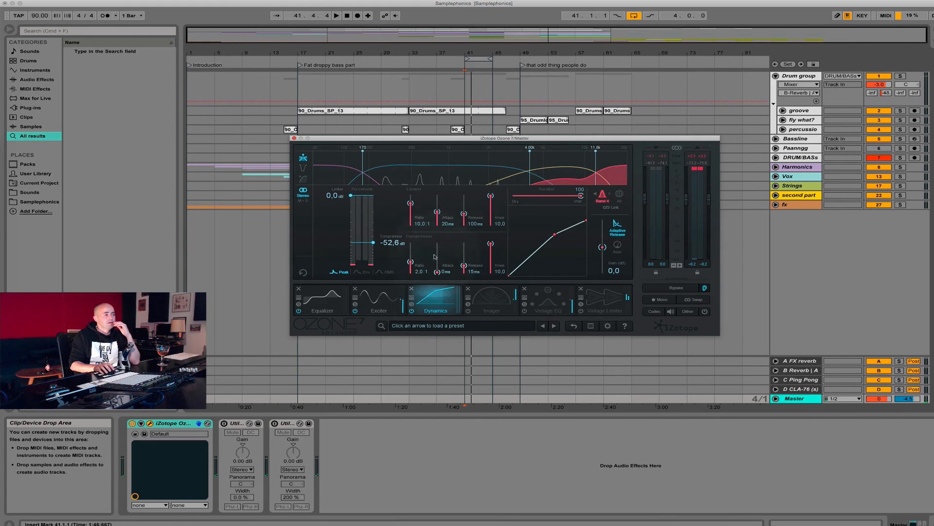
pyautogui.click(563, 174)
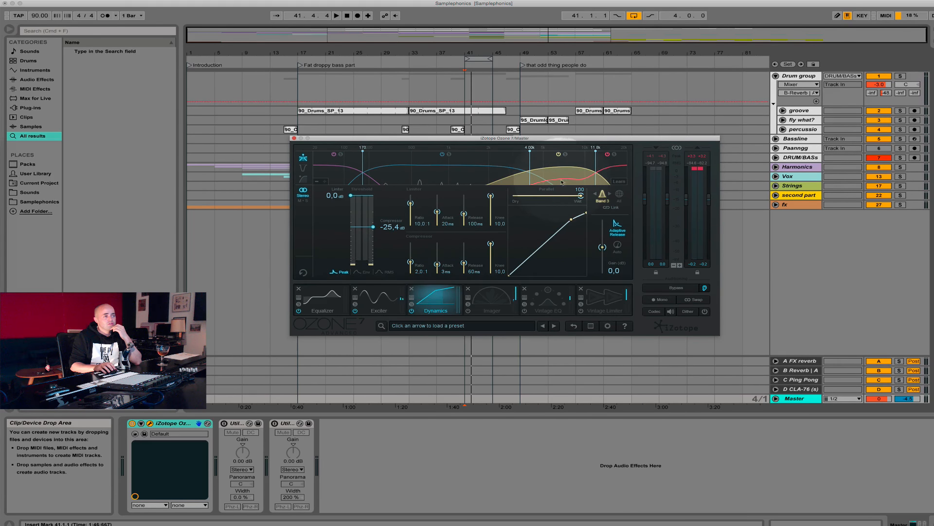
pyautogui.click(623, 171)
pyautogui.click(571, 175)
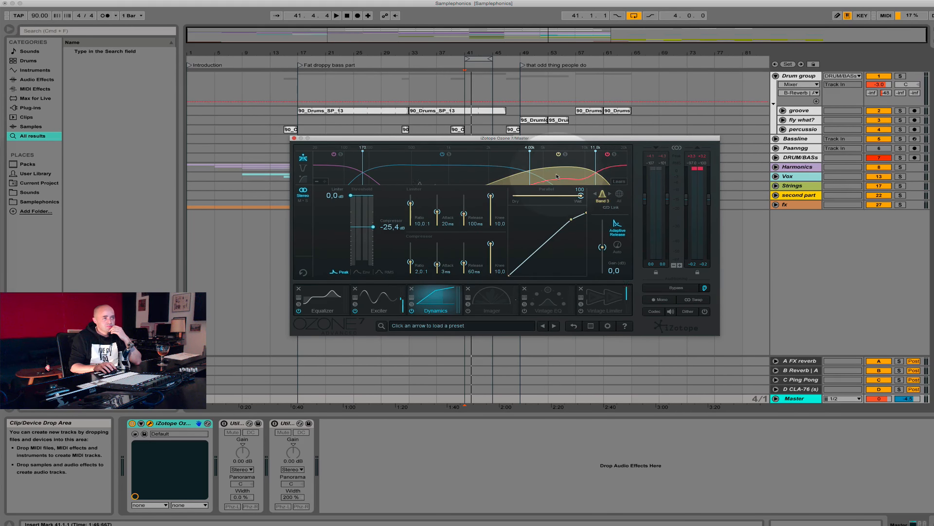
# Step: Switch the Dynamics display to the gain reduction trace and play the loop
pyautogui.click(303, 169)
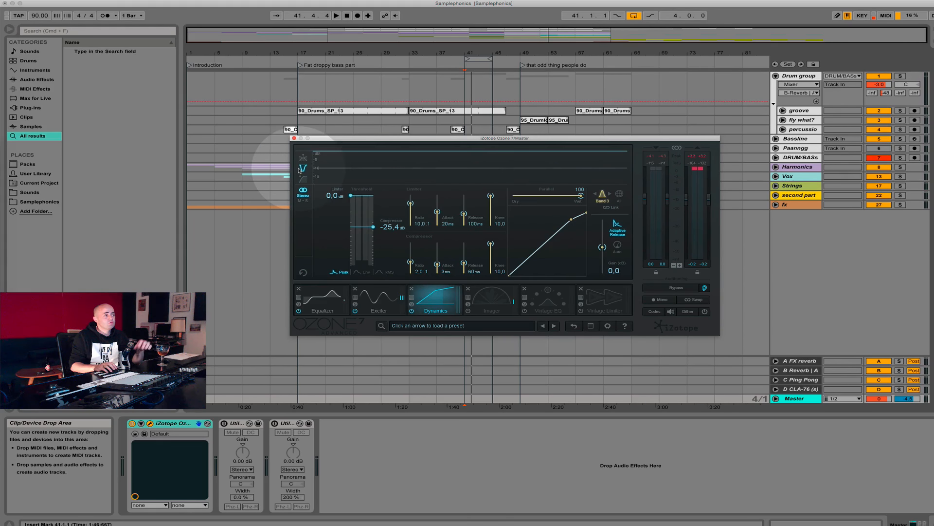
pyautogui.press('space')
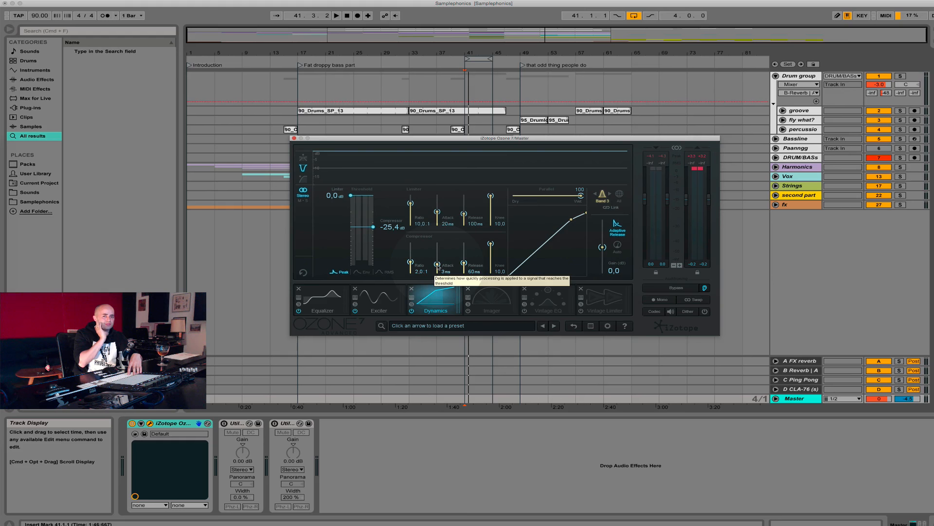
# Step: Bypass Dynamics and play short passages of the loop, and re-enable the module and replay them for comparison
pyautogui.click(411, 311)
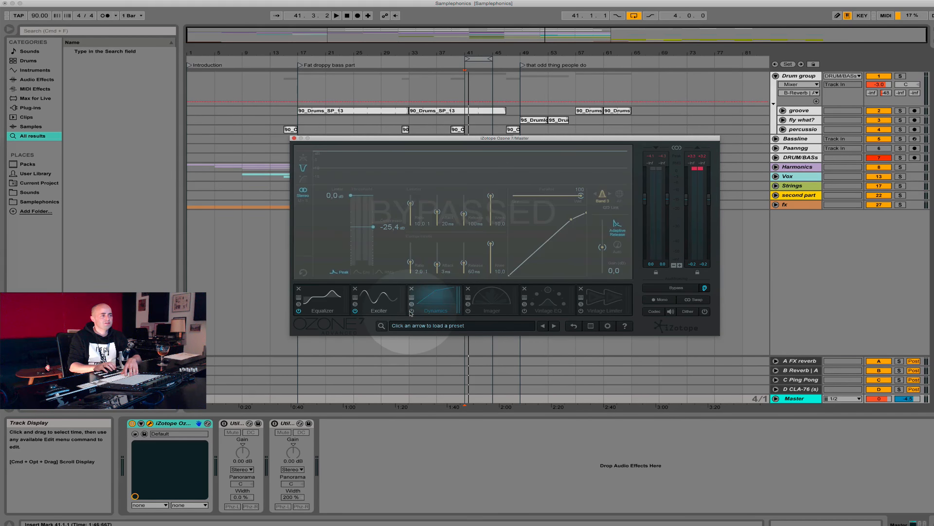
pyautogui.press('space')
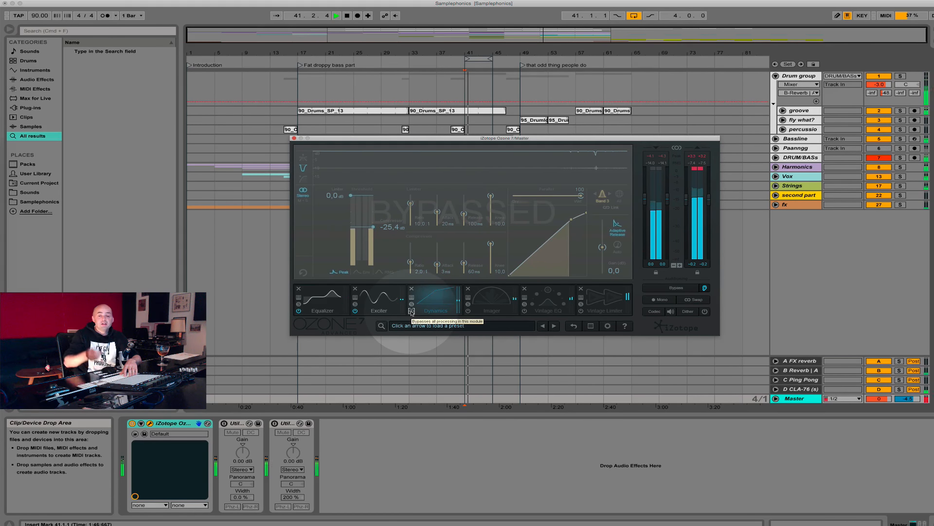
pyautogui.press('space')
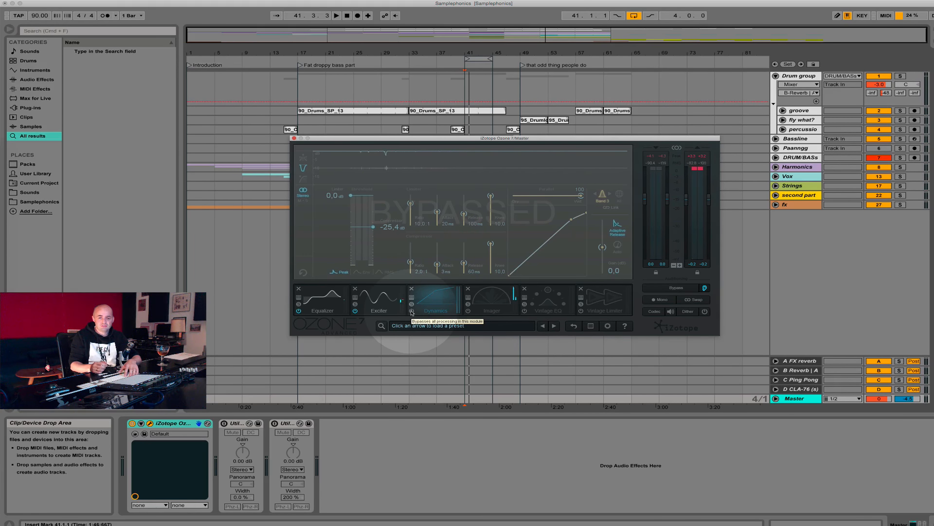
pyautogui.press('space')
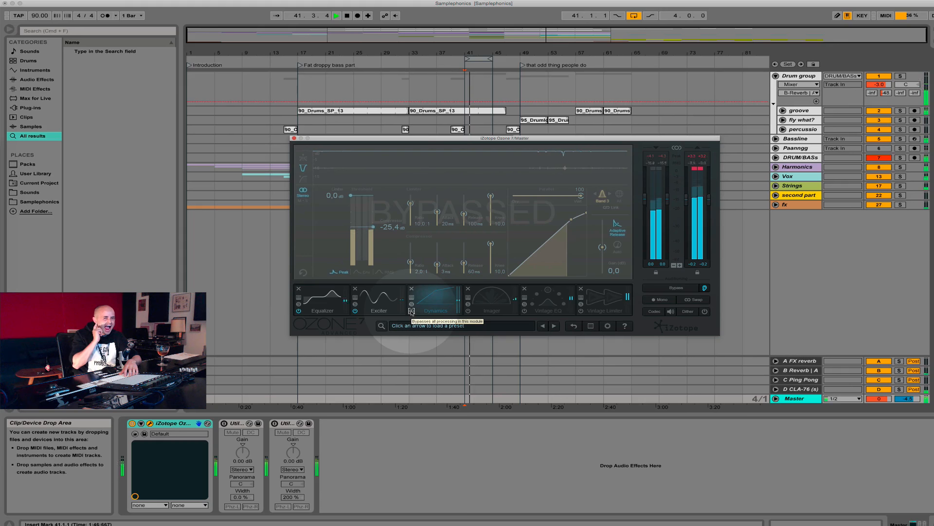
pyautogui.press('space')
pyautogui.click(411, 311)
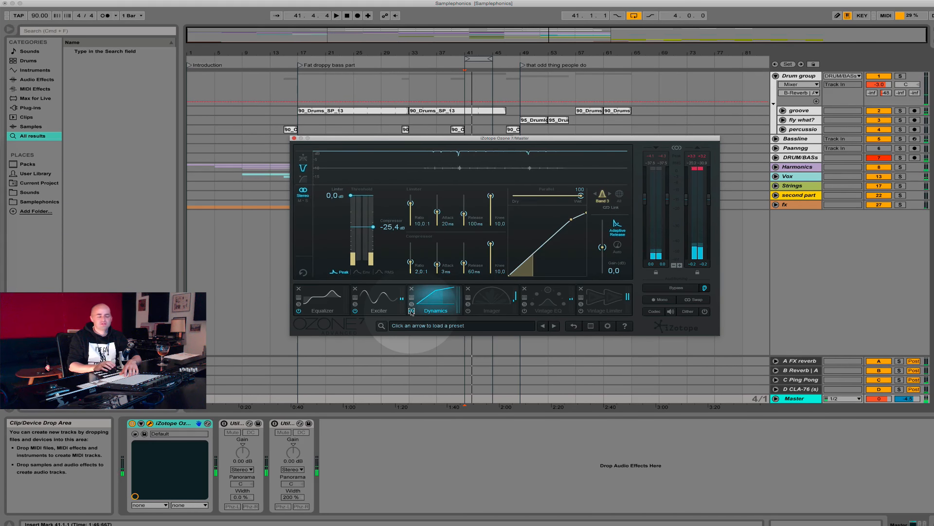
pyautogui.press('space')
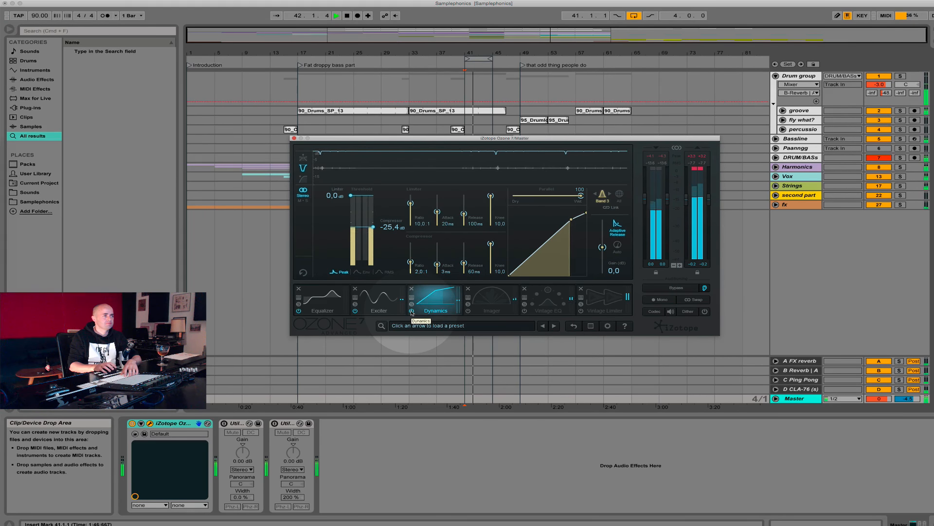
pyautogui.press('space')
pyautogui.click(429, 308)
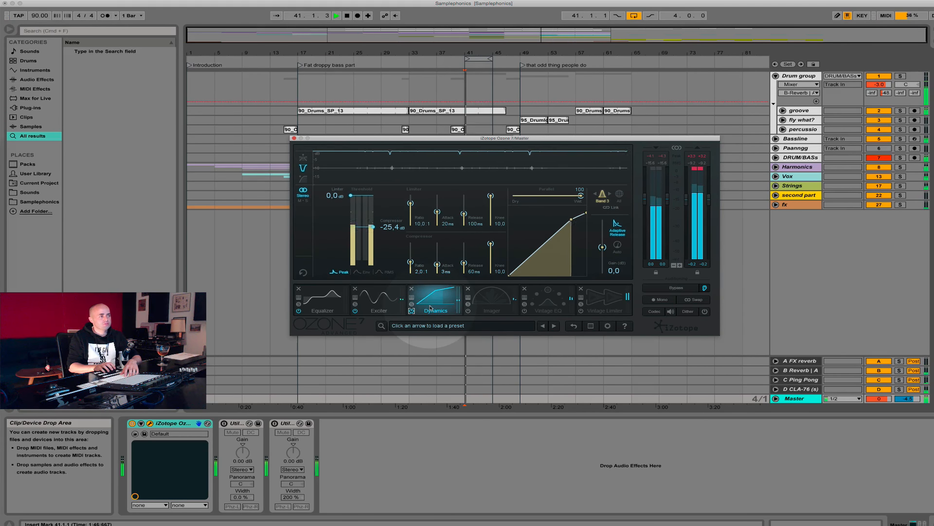
# Step: Return the Dynamics display to the crossover view, and inspect bands 4 and 2
pyautogui.click(303, 157)
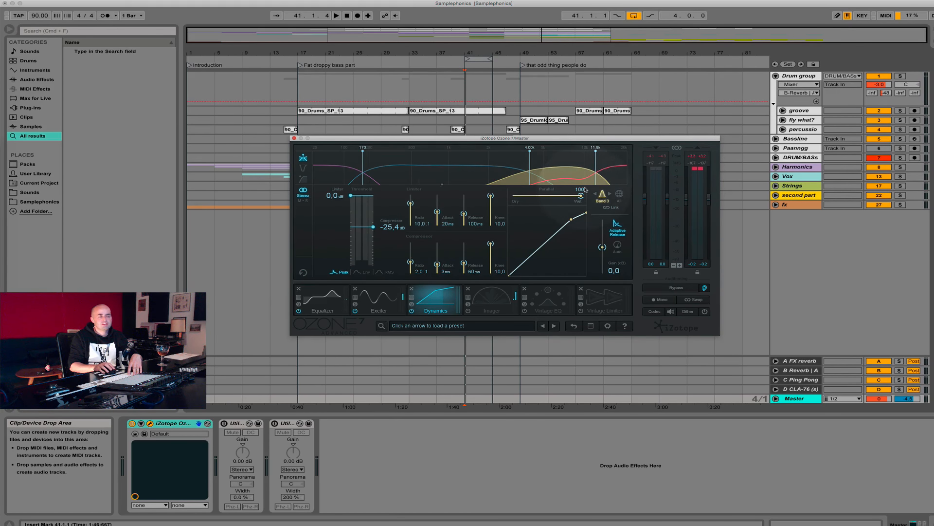
pyautogui.click(616, 175)
pyautogui.click(427, 164)
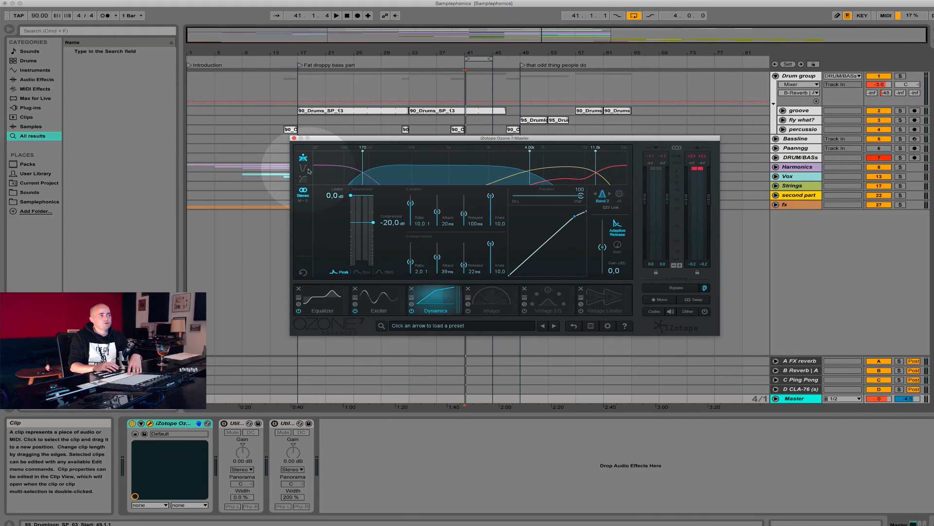
# Step: Play short passages of the loop while watching Dynamics band 2, and check its gain reduction trace
pyautogui.moveTo(449, 157)
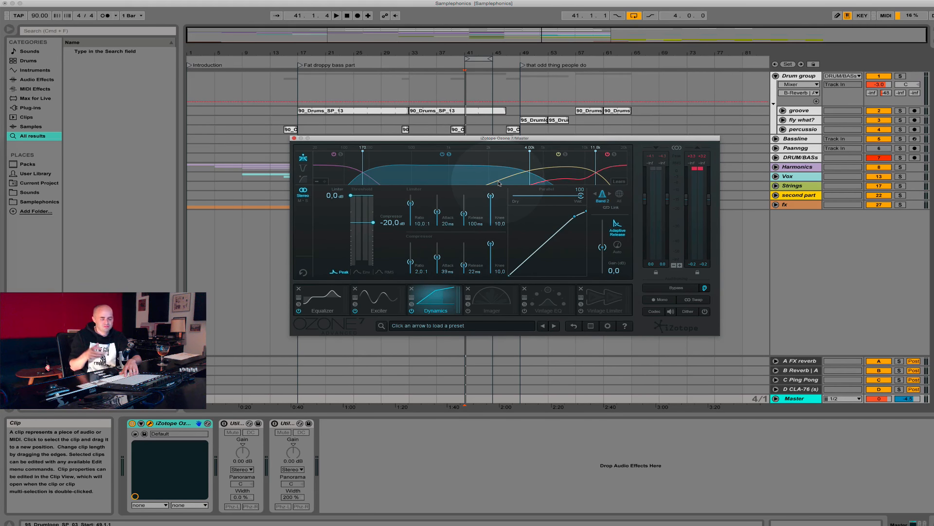
pyautogui.press('space')
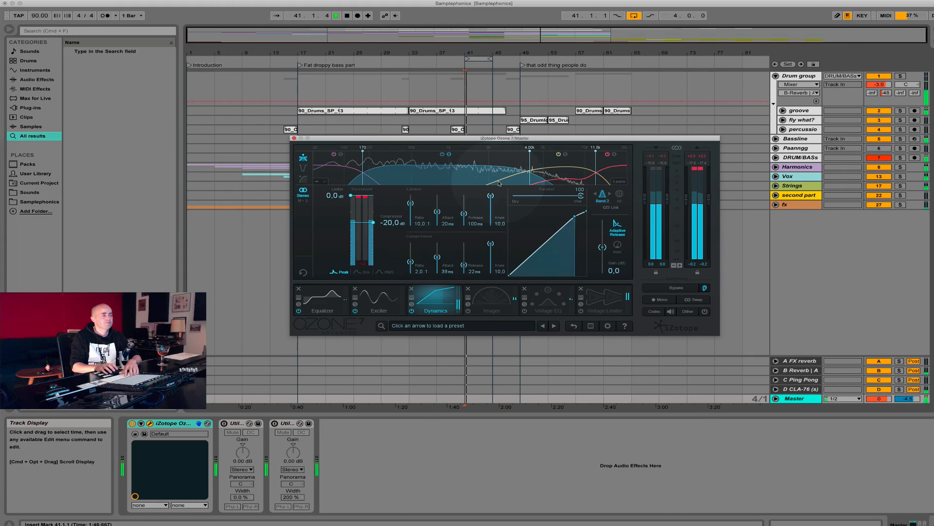
pyautogui.press('space')
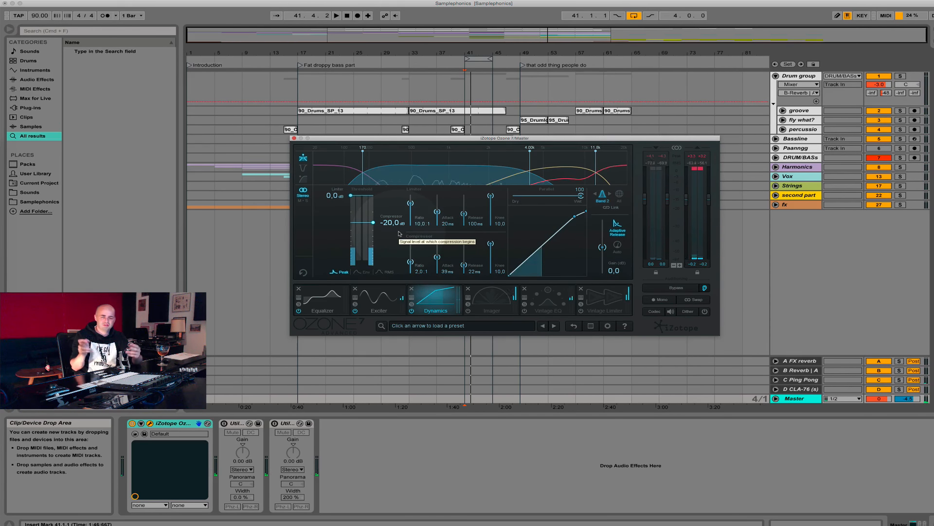
pyautogui.press('space')
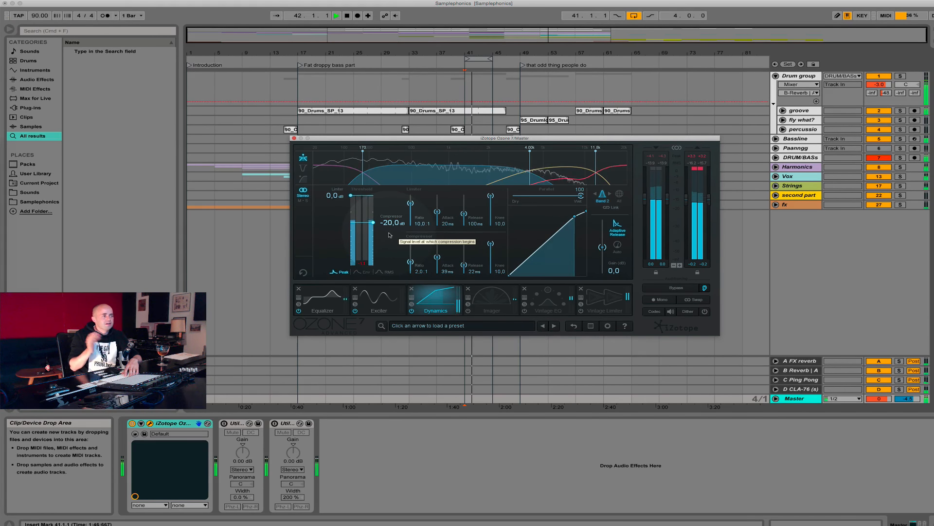
pyautogui.click(303, 167)
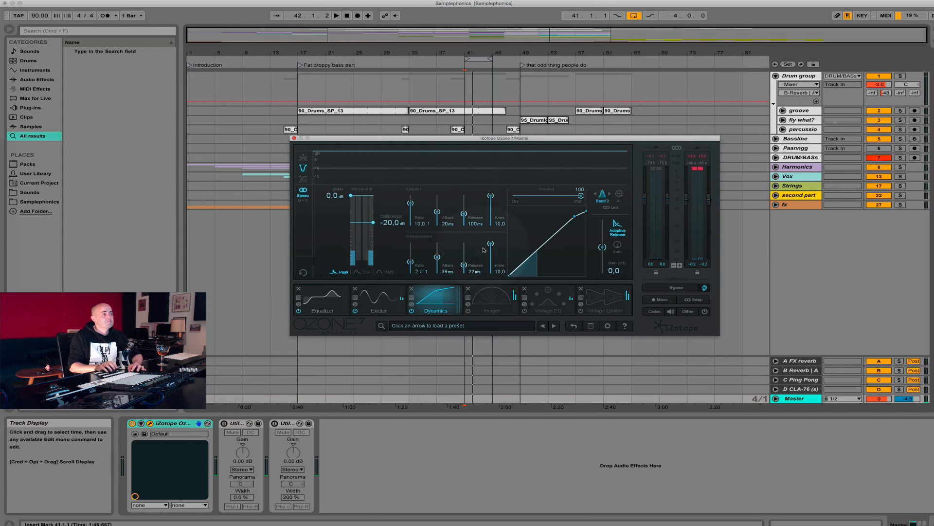
pyautogui.click(303, 157)
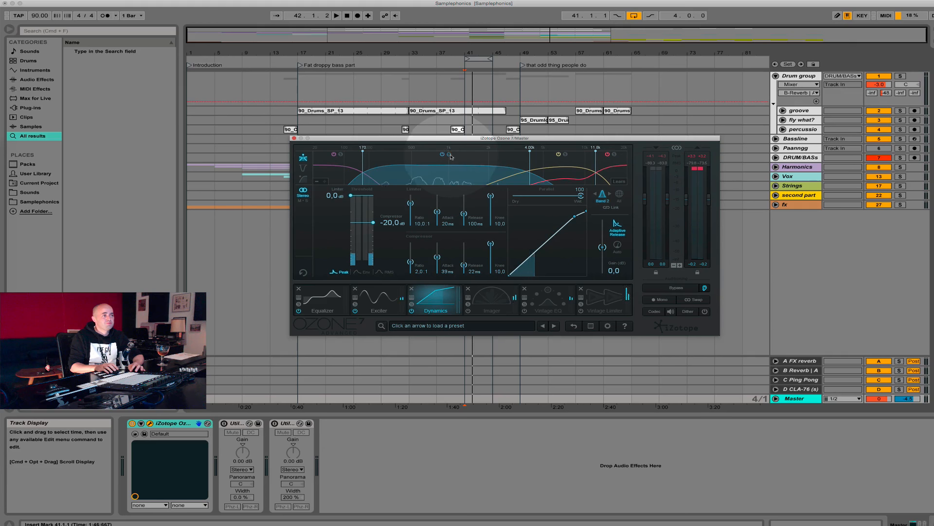
# Step: Select Dynamics band 1 and play the loop against its gain reduction trace, and return the display to the crossover view
pyautogui.click(348, 161)
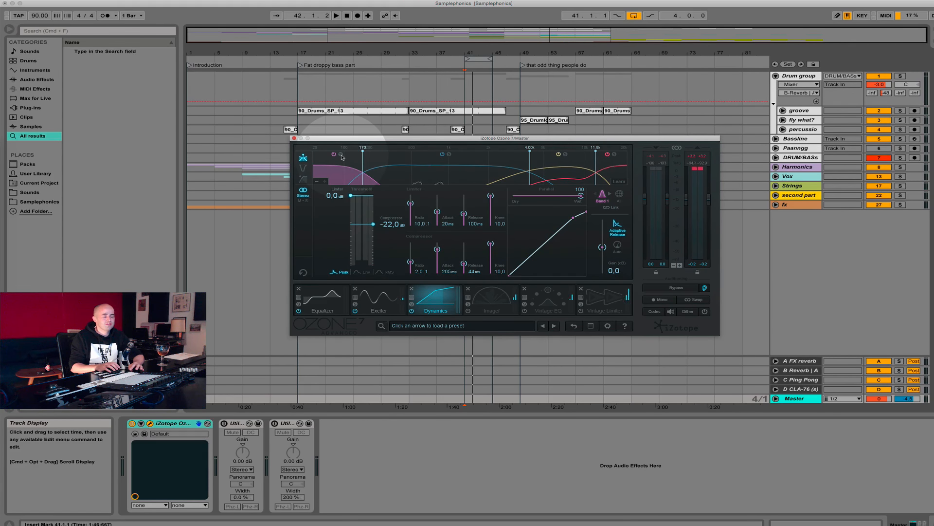
pyautogui.click(304, 168)
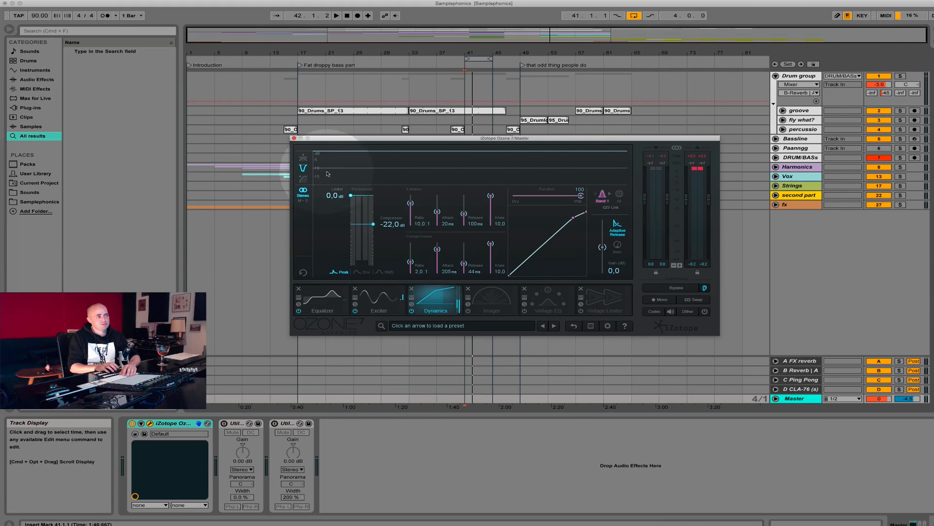
pyautogui.press('space')
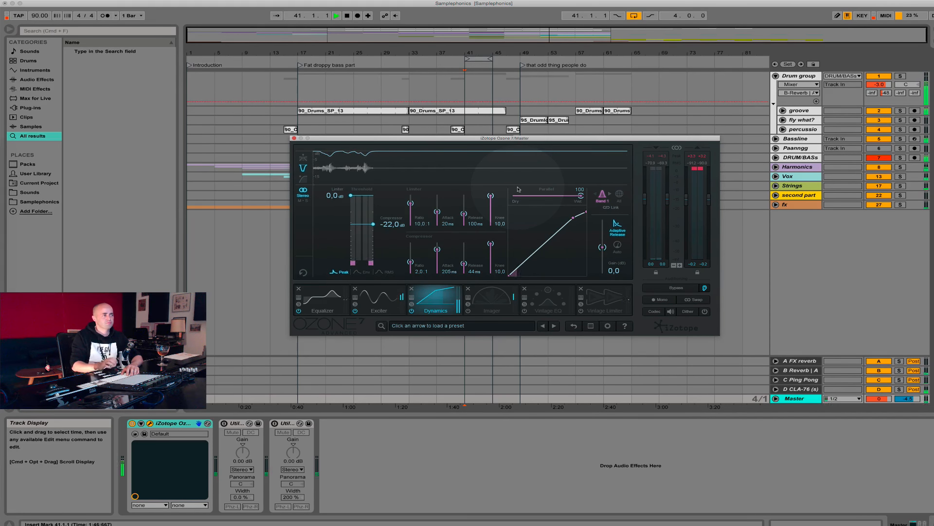
pyautogui.press('space')
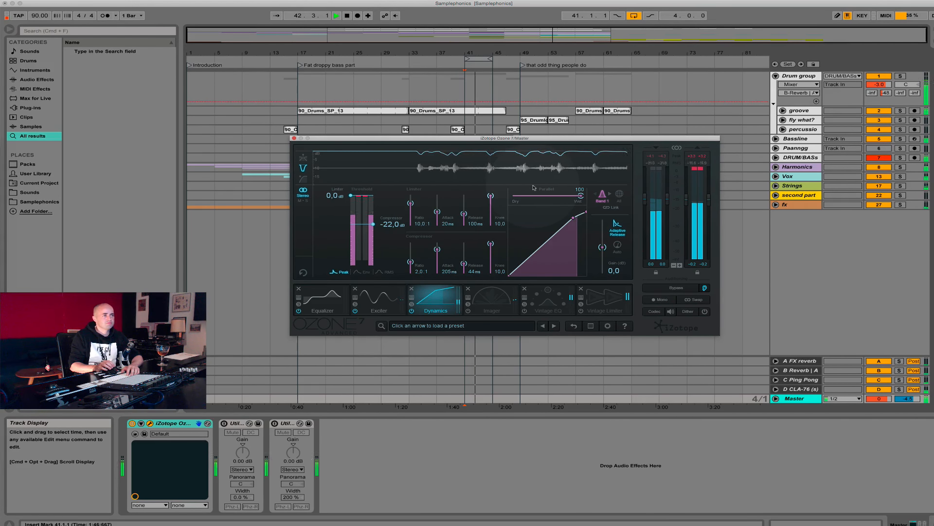
pyautogui.press('space')
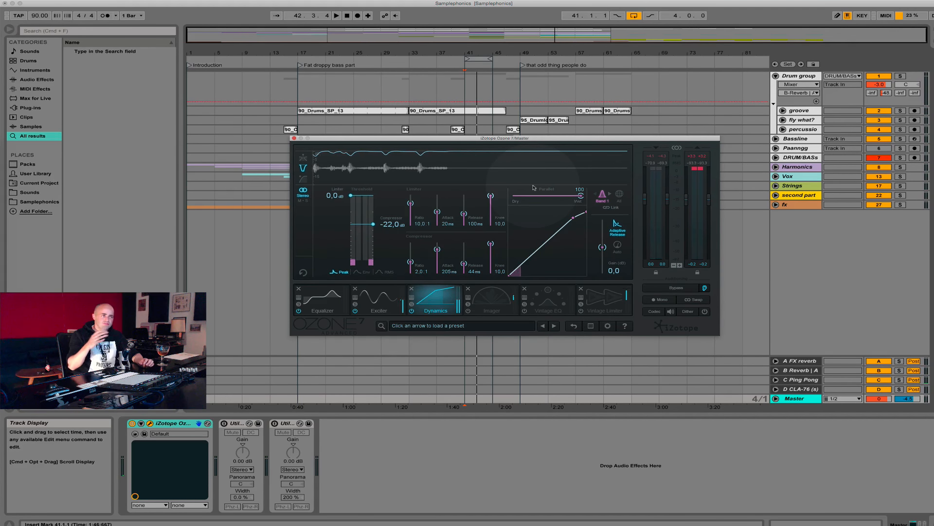
pyautogui.click(303, 157)
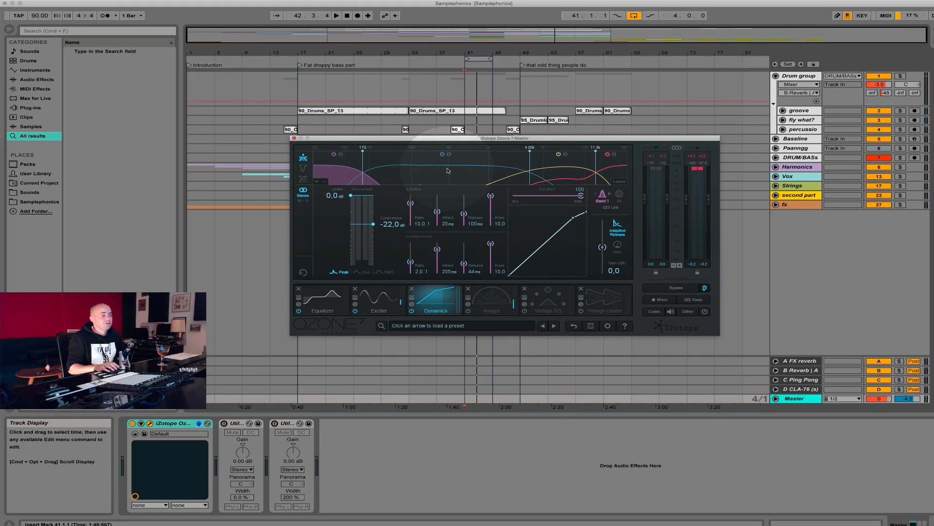
# Step: Open the Imager module and enable its stereo width processing
pyautogui.click(489, 293)
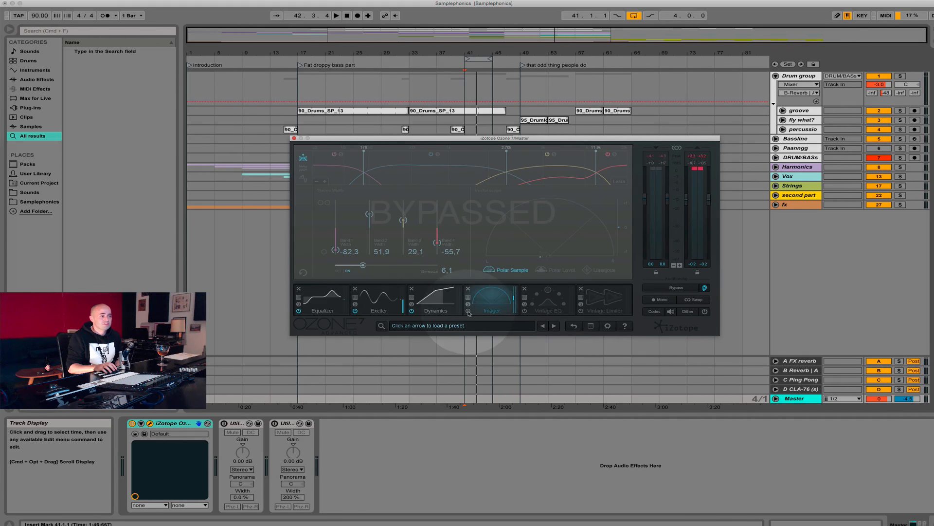
pyautogui.click(468, 311)
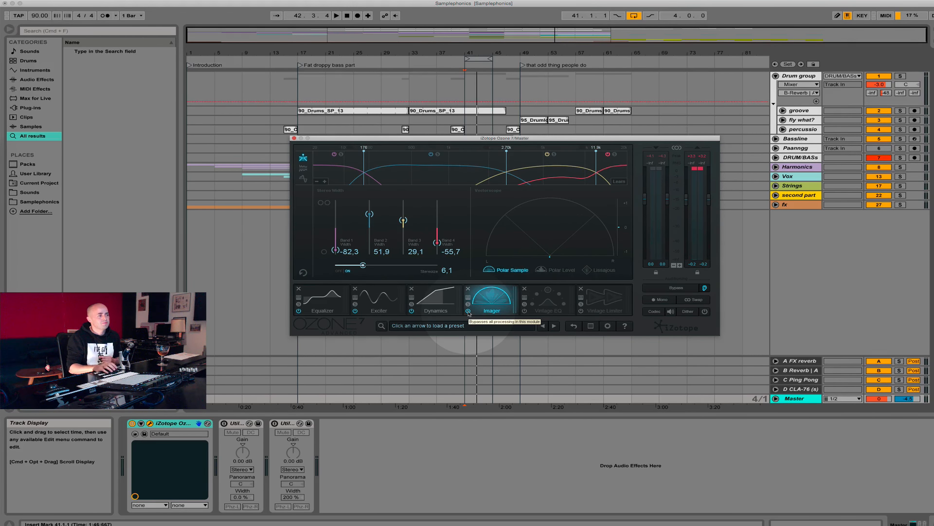
pyautogui.click(468, 310)
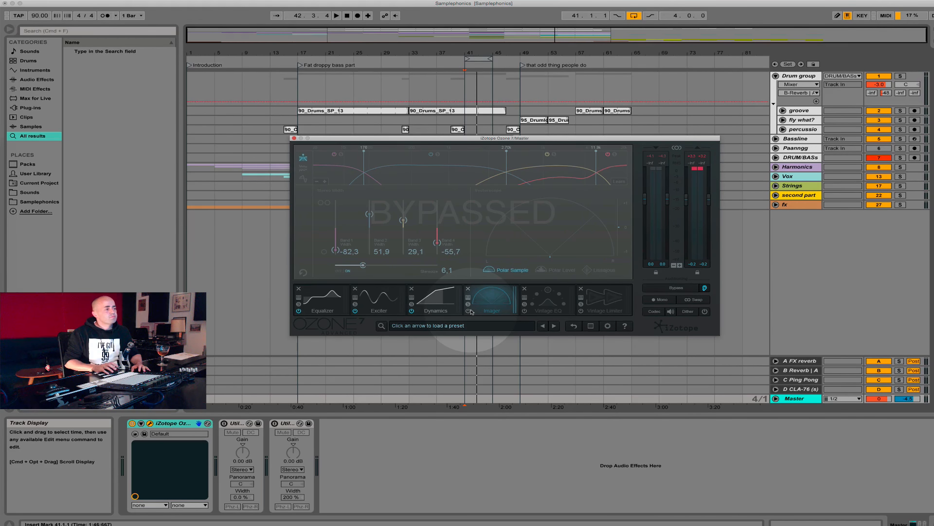
pyautogui.click(468, 312)
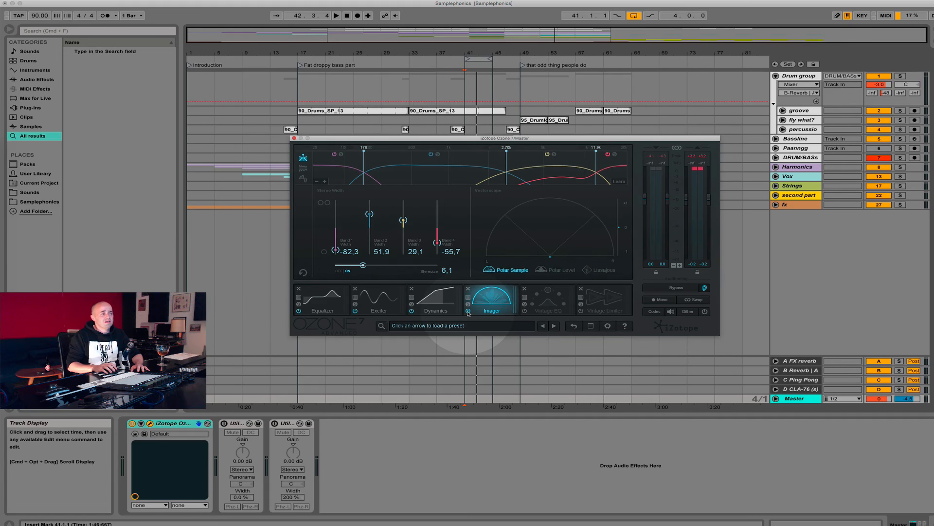
# Step: Play the loop while bypassing and re-enabling the Imager to compare the stereo image, leaving the module enabled
pyautogui.click(468, 312)
pyautogui.press('space')
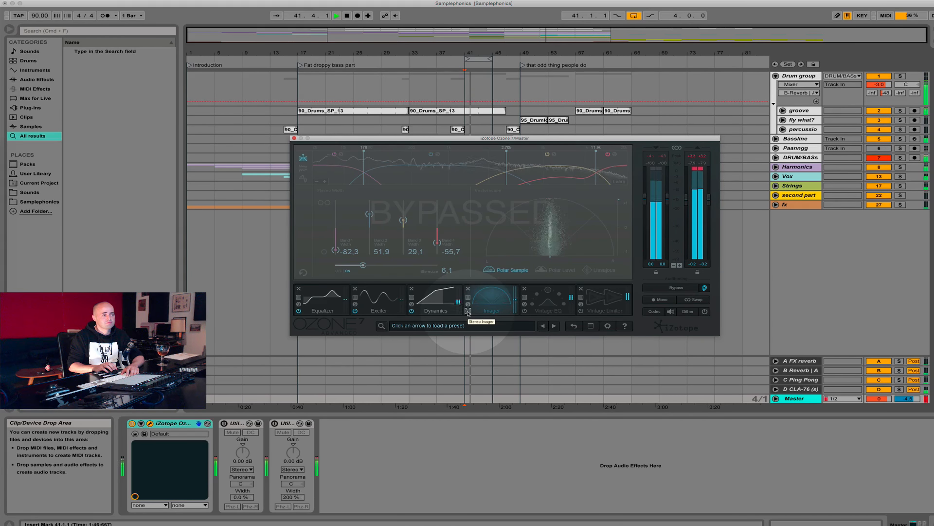
pyautogui.click(468, 312)
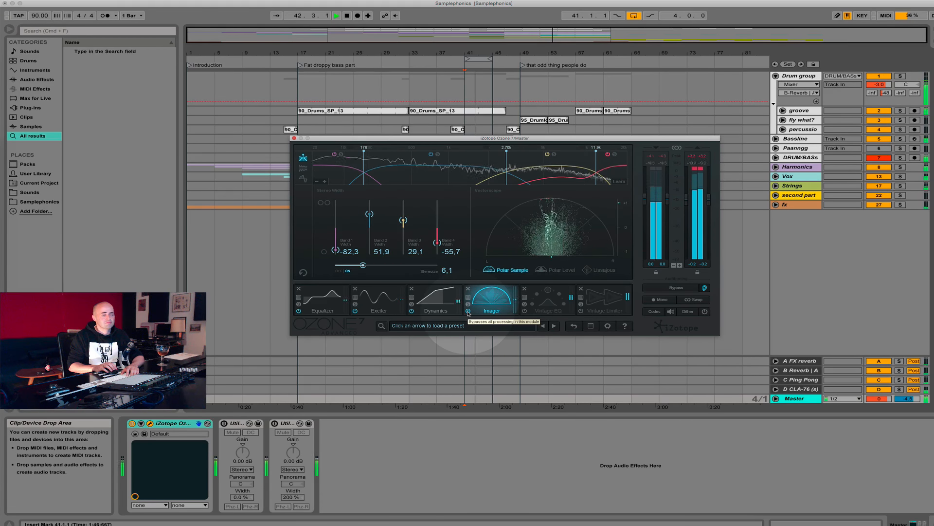
pyautogui.click(469, 312)
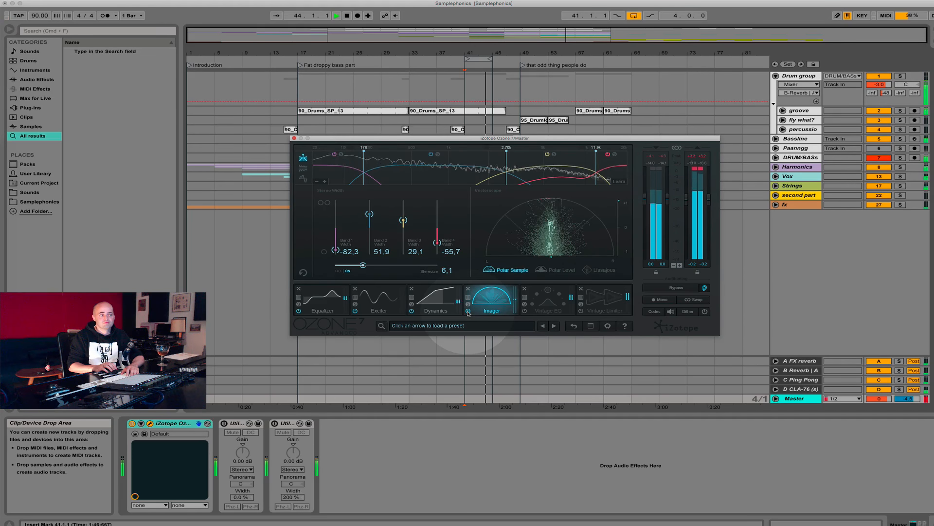
pyautogui.click(468, 312)
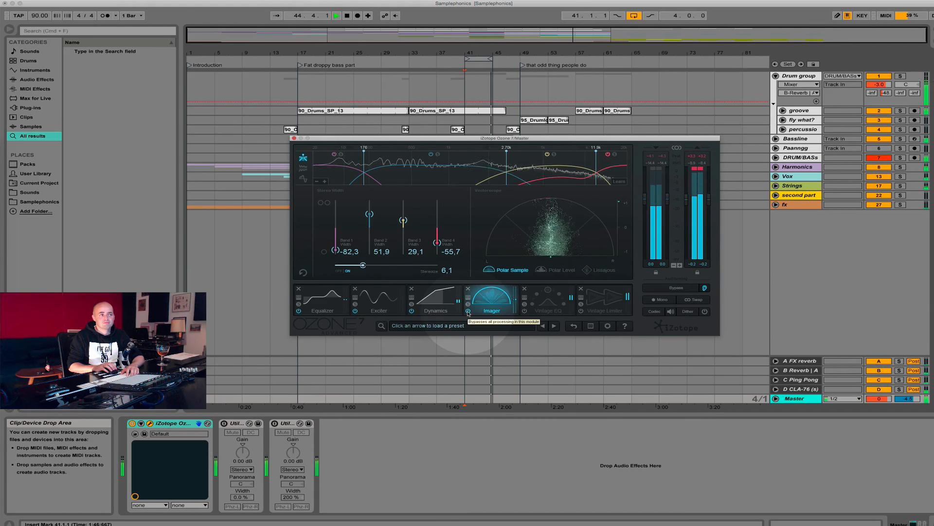
pyautogui.press('space')
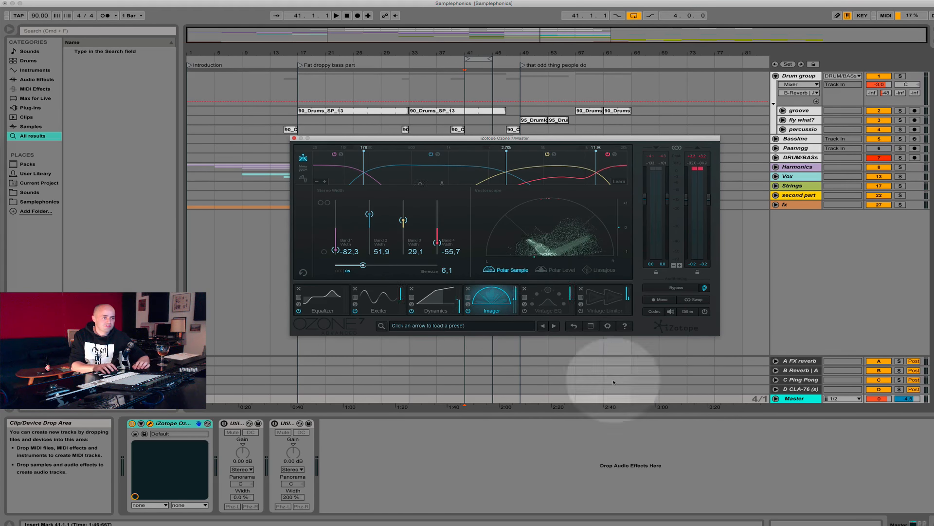
# Step: Switch the Master's 0% width and 200% width Utility devices on and off, and play the loop against the Imager's vectorscope
pyautogui.click(783, 397)
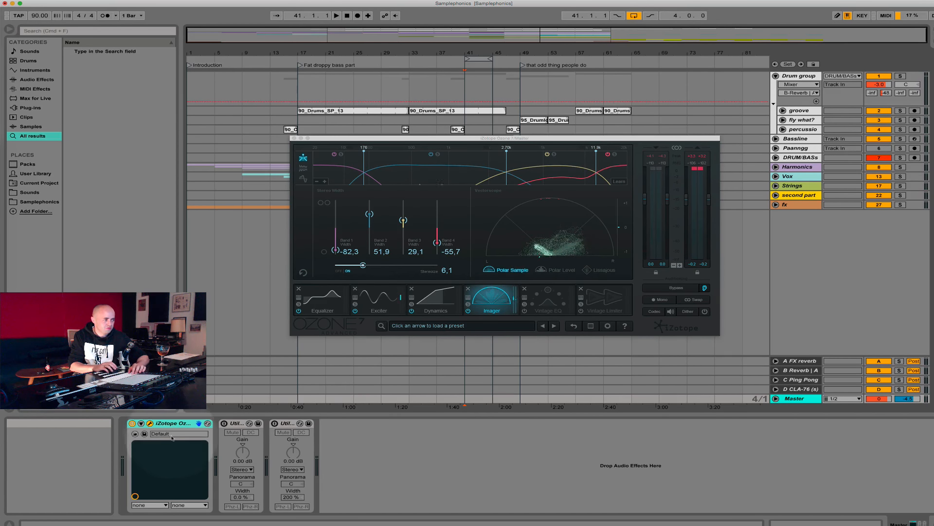
pyautogui.click(232, 424)
pyautogui.press('0')
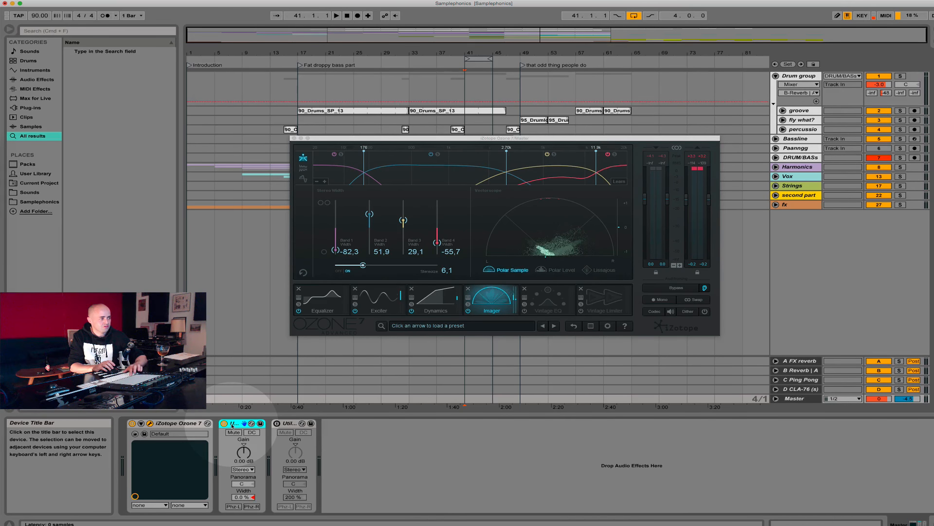
pyautogui.press('0')
pyautogui.press('9')
pyautogui.press('9')
pyautogui.press('0')
pyautogui.press('0')
pyautogui.press('0')
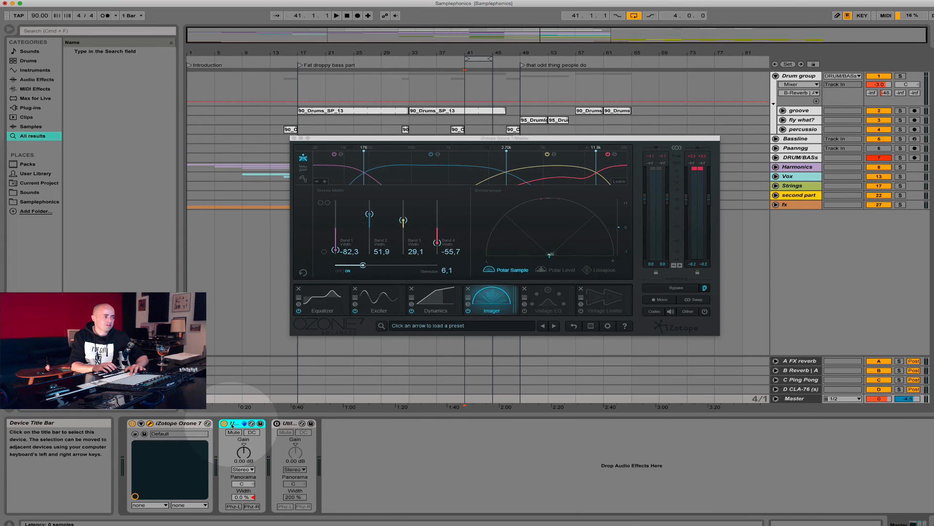
pyautogui.press('0')
pyautogui.press('9')
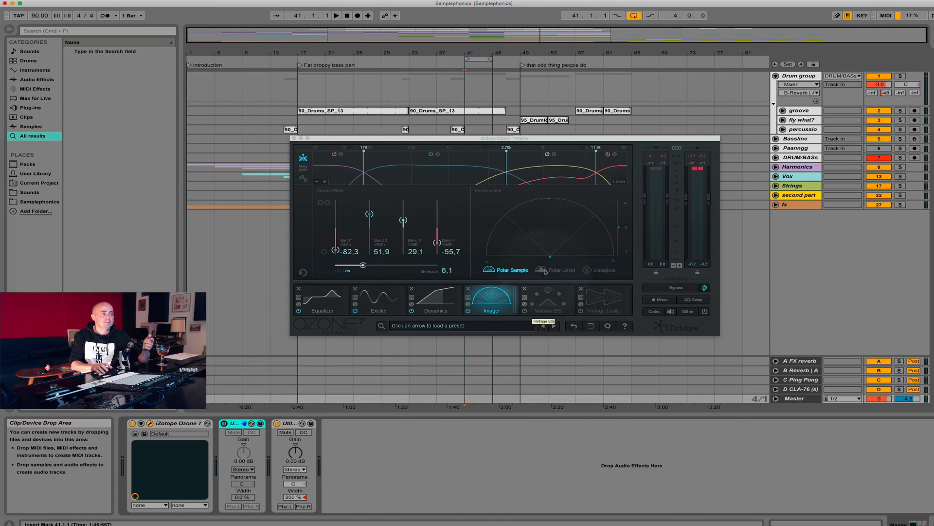
pyautogui.press('9')
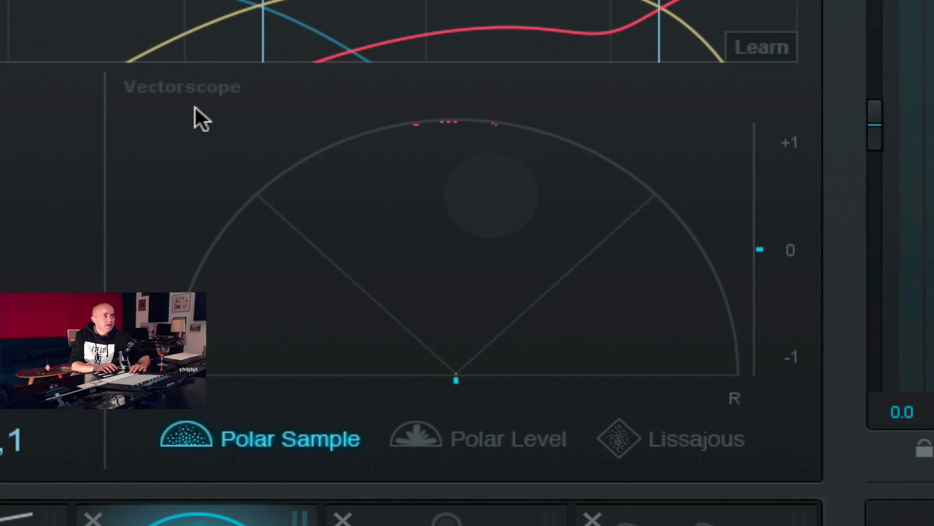
pyautogui.press('space')
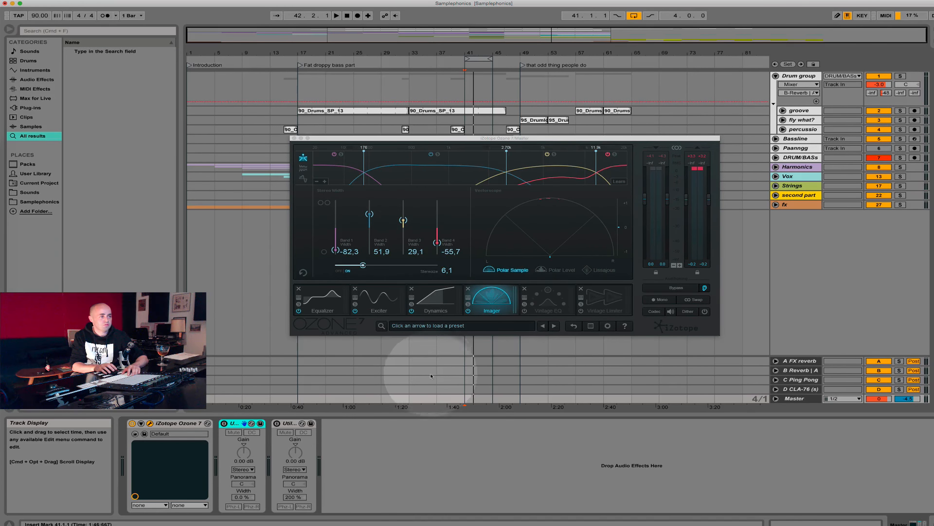
# Step: Enable the Vintage EQ and Vintage Limiter modules, with the Vintage Limiter shown
pyautogui.click(582, 314)
pyautogui.click(581, 312)
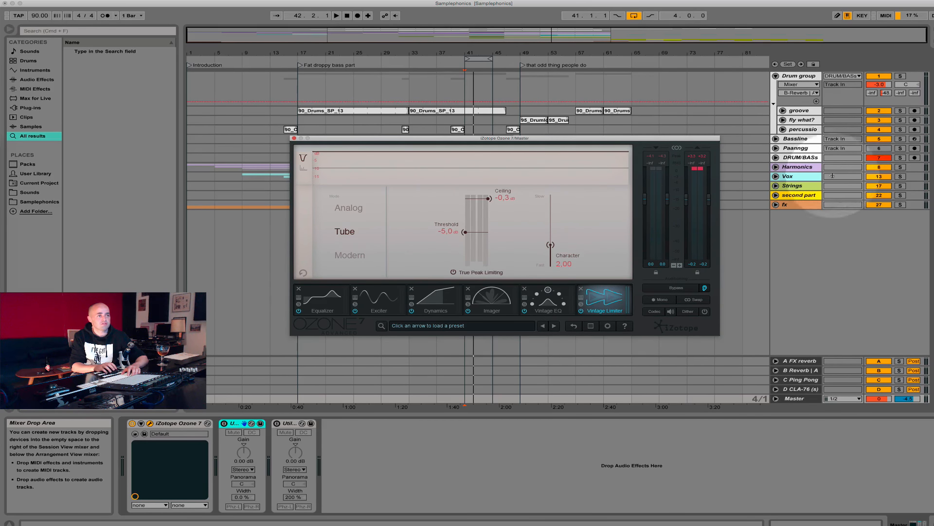
# Step: Add a Utility device to the end of the Harmonics track's chain, set its width to 200% and play the loop
pyautogui.click(787, 177)
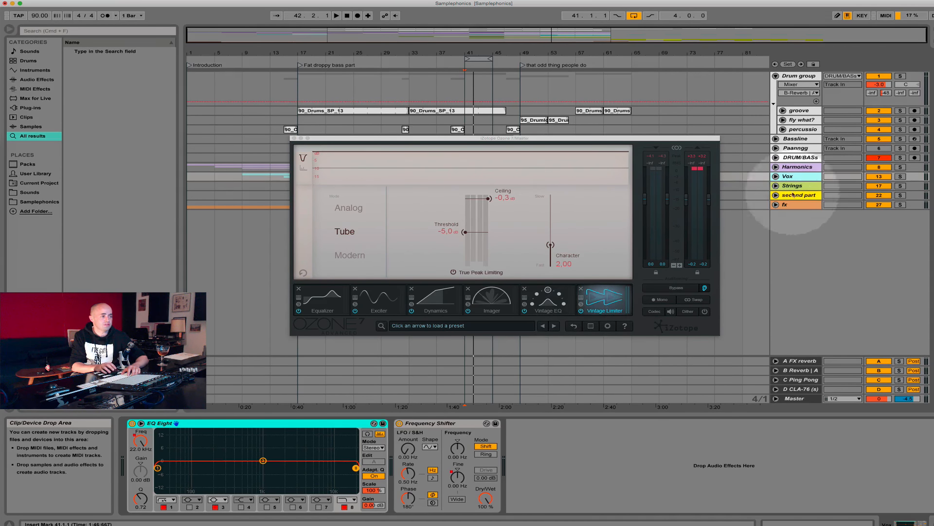
pyautogui.click(798, 167)
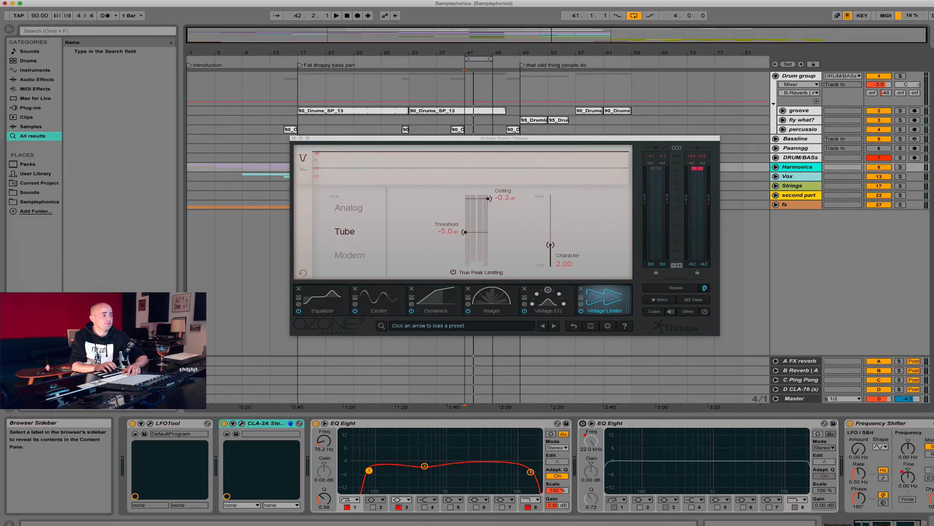
pyautogui.click(39, 31)
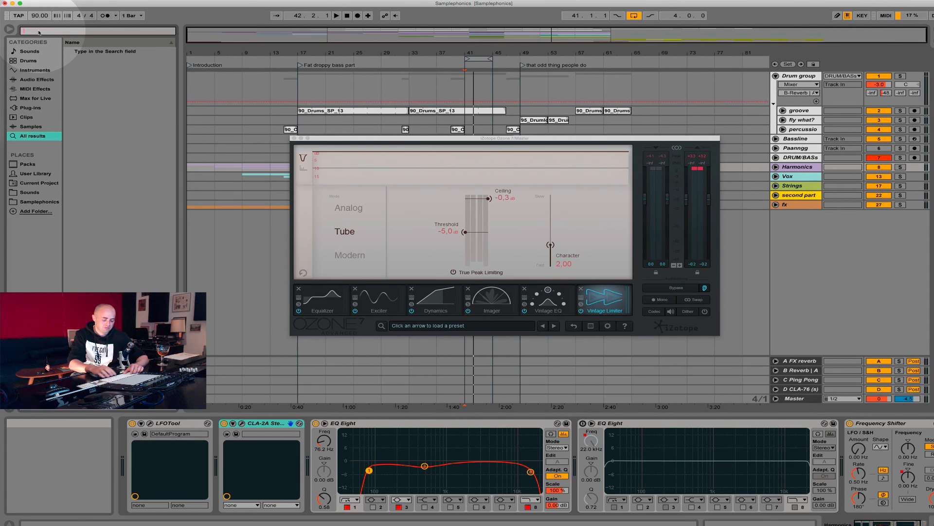
pyautogui.write('utiliy')
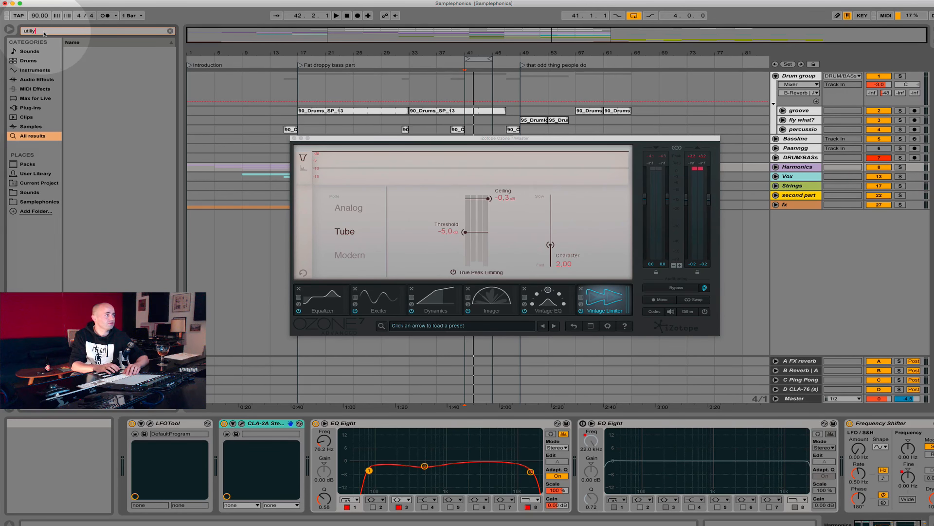
pyautogui.press('BackSpace')
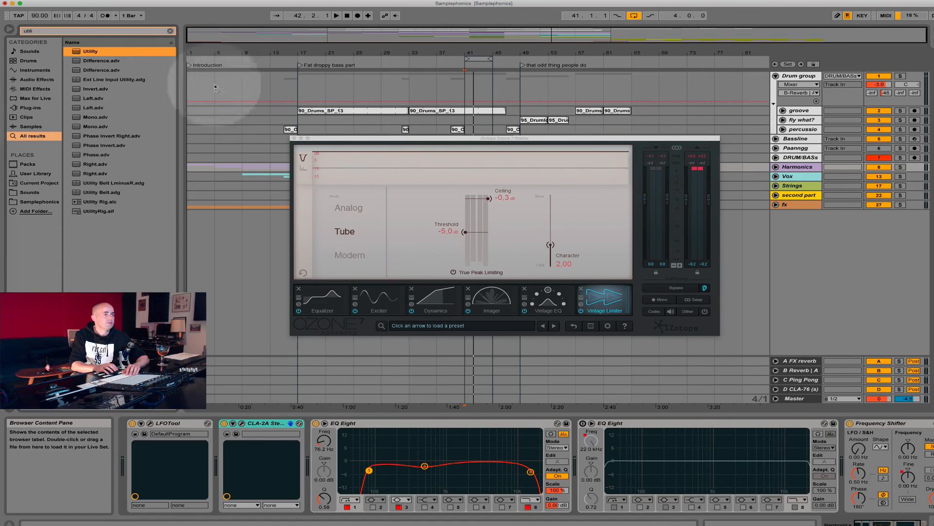
pyautogui.press('Return')
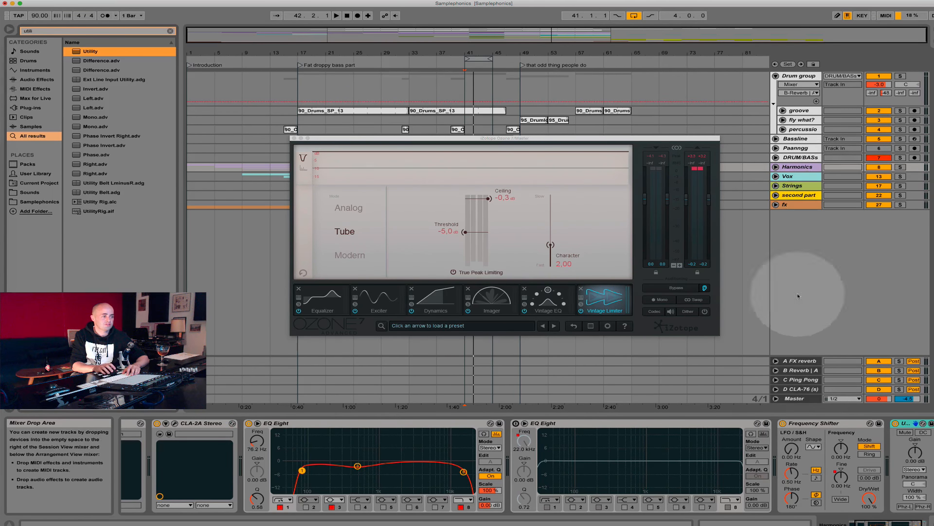
pyautogui.moveTo(915, 497)
pyautogui.mouseDown()
pyautogui.moveTo(914, 487)
pyautogui.moveTo(900, 495)
pyautogui.mouseUp()
pyautogui.press('space')
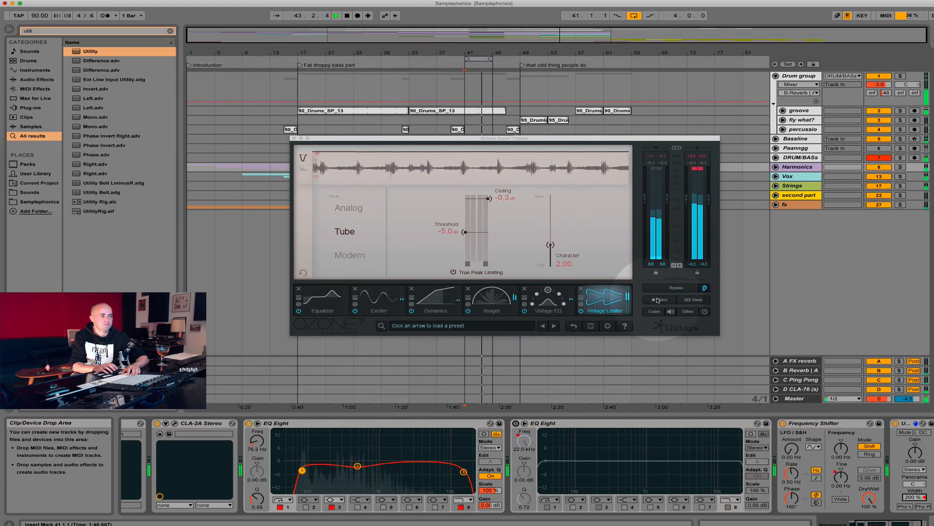
# Step: Set the width of the Utility on the Harmonics track to 150% and play the loop
pyautogui.press('space')
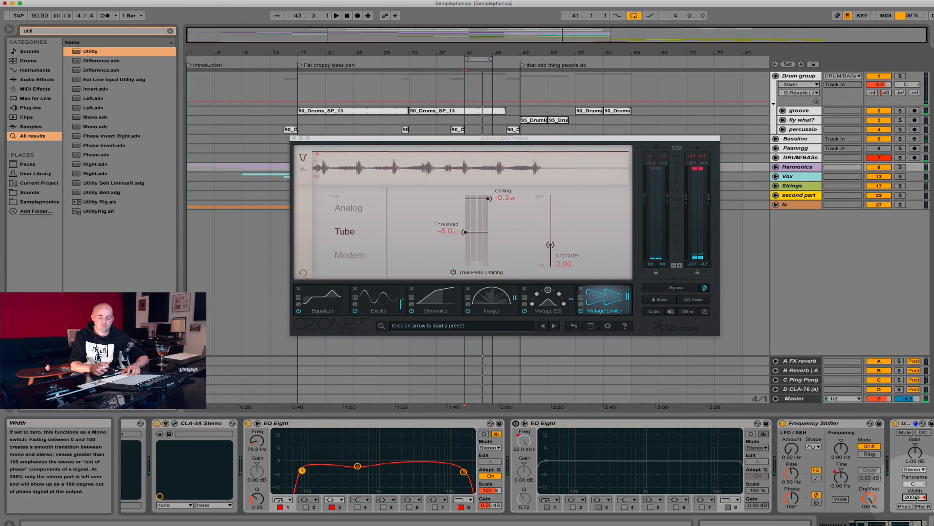
pyautogui.press('space')
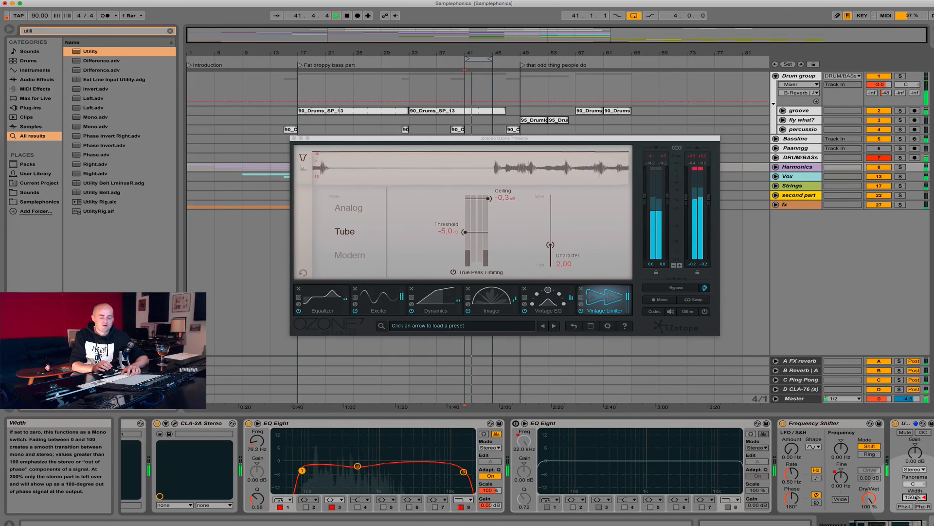
# Step: Show the Imager and play the loop while switching Ozone's Mono monitoring on and back off
pyautogui.click(506, 301)
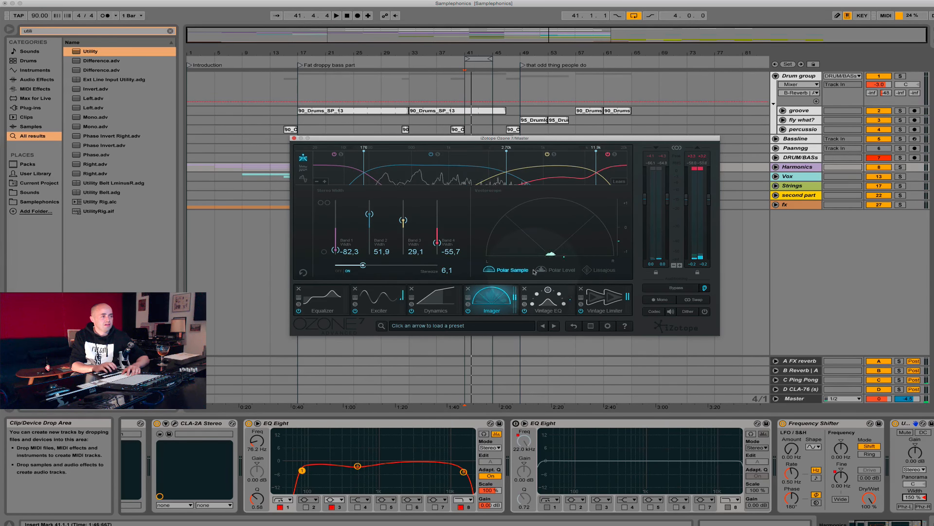
pyautogui.click(661, 300)
pyautogui.press('space')
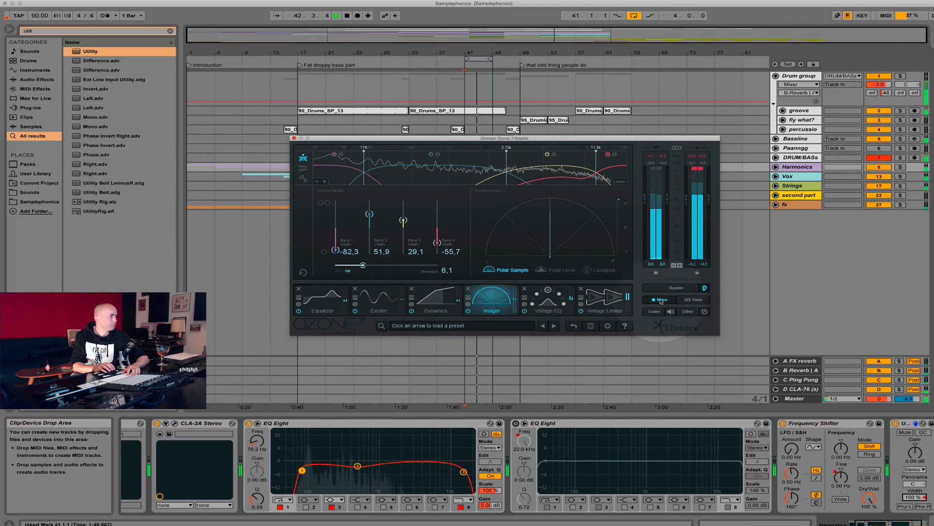
pyautogui.click(661, 300)
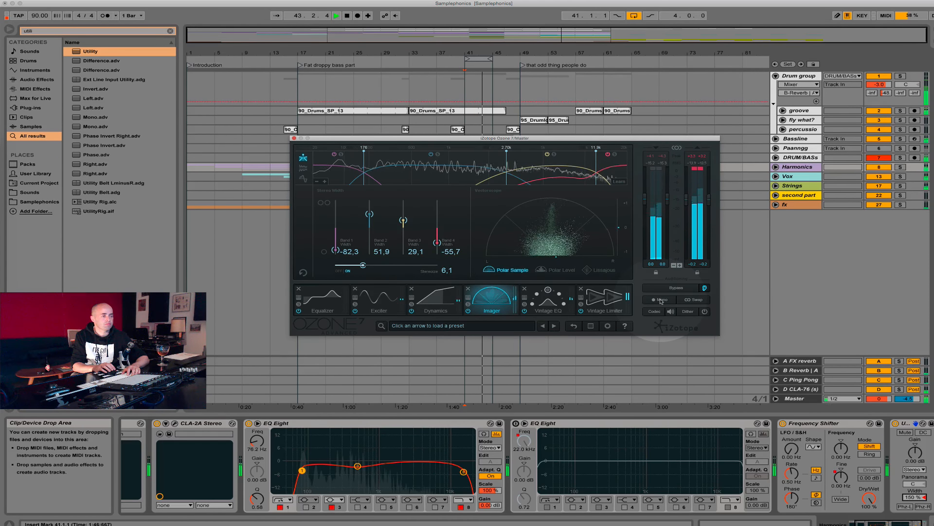
# Step: Delete the Utility from the end of the Harmonics track's chain and switch off both Utility devices on the Master
pyautogui.click(905, 429)
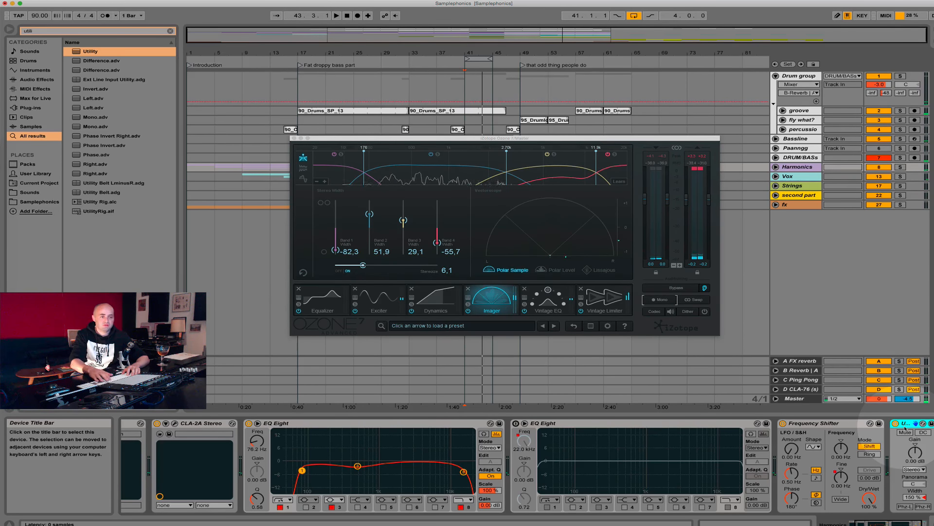
pyautogui.press('Delete')
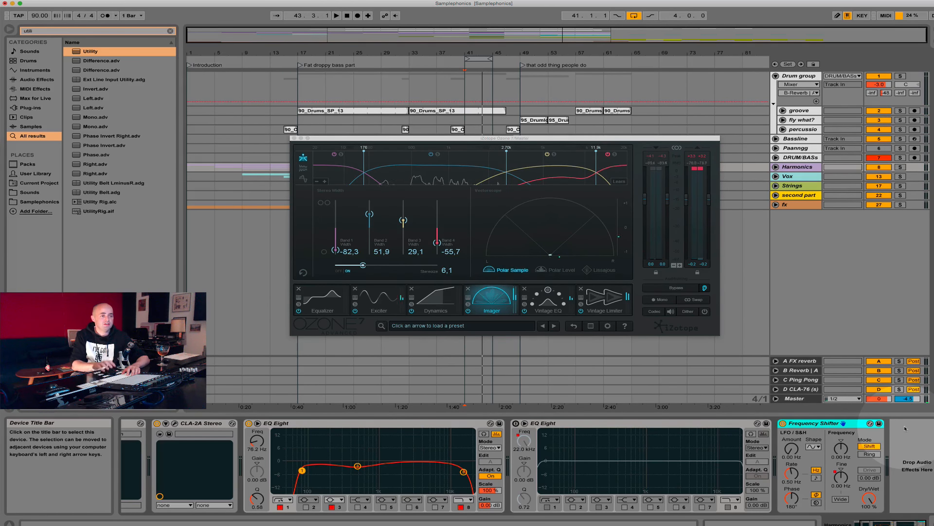
pyautogui.click(794, 398)
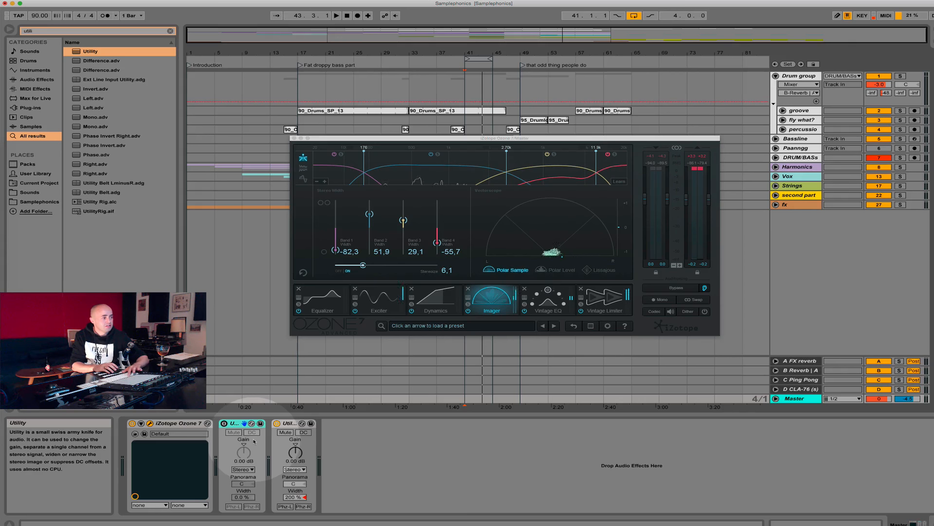
pyautogui.click(276, 423)
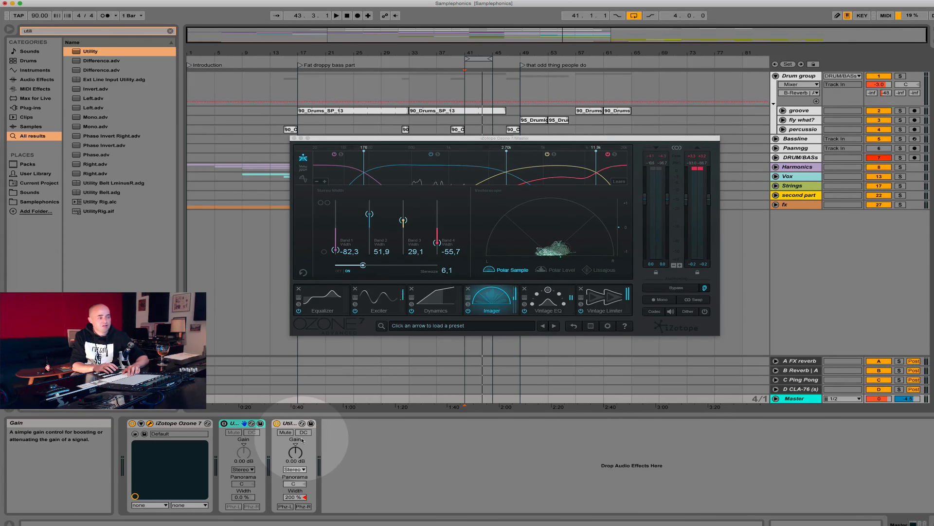
pyautogui.click(276, 423)
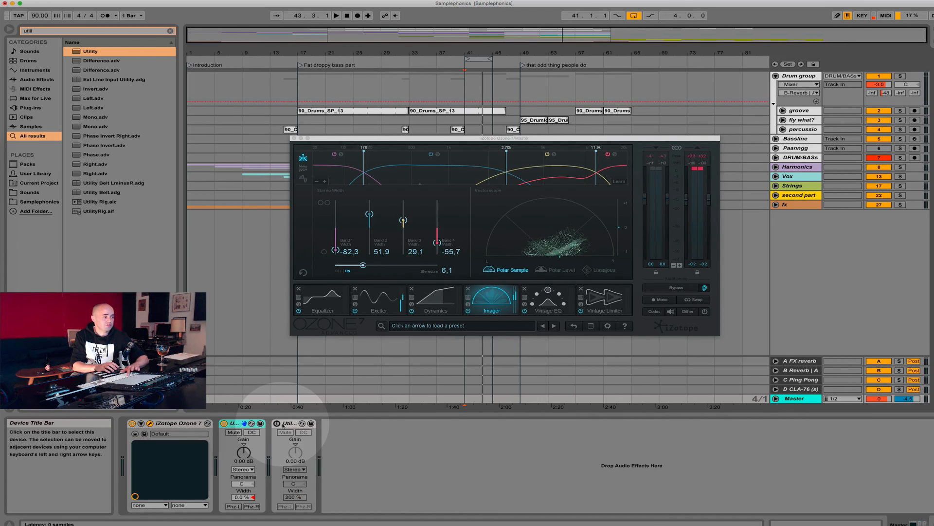
pyautogui.click(224, 422)
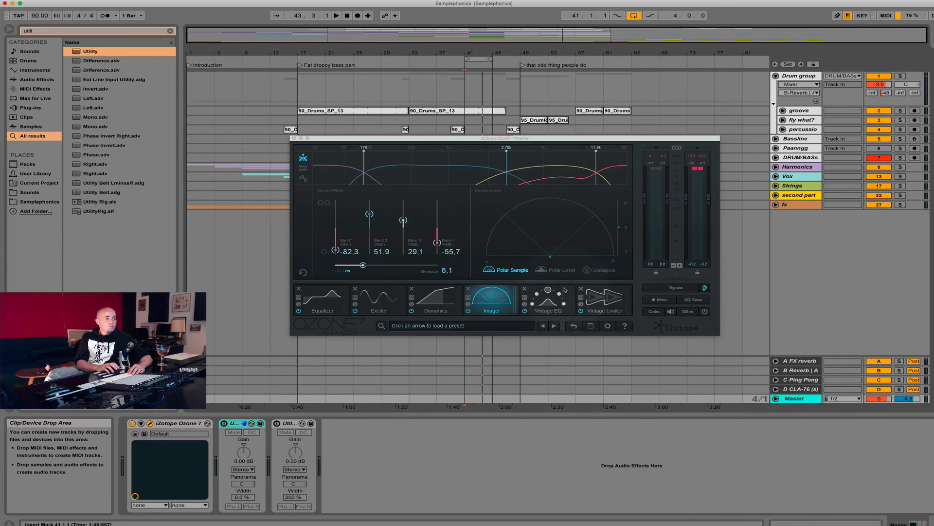
# Step: Show Ozone's Codec Preview and switch it on briefly, and bypass and re-enable the whole plug-in
pyautogui.click(502, 301)
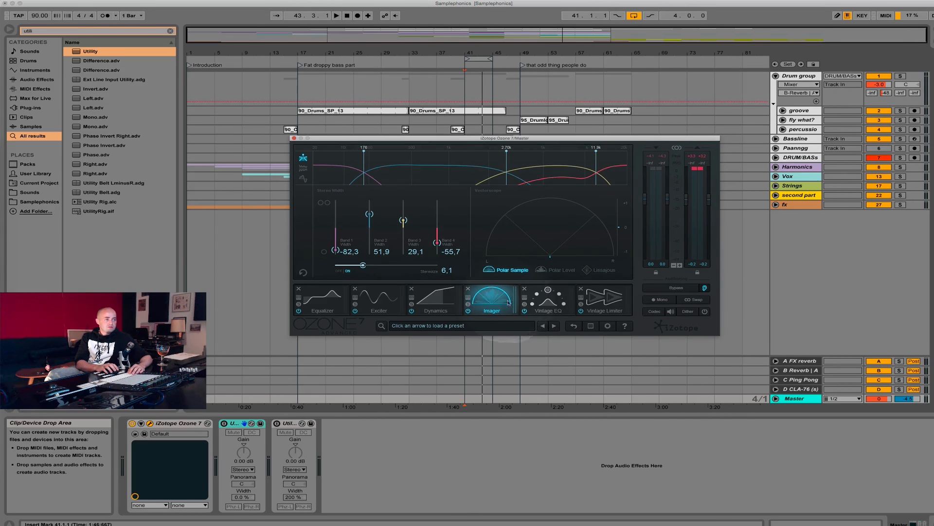
pyautogui.click(654, 311)
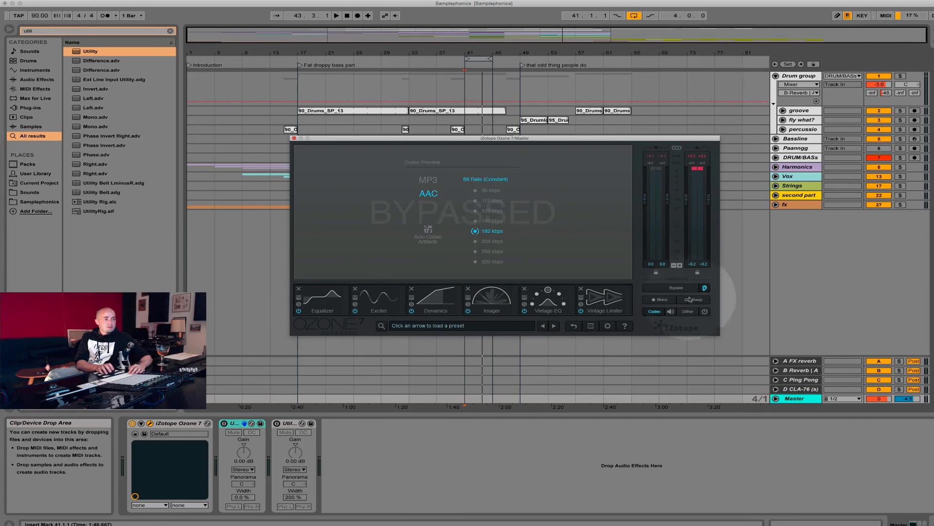
pyautogui.click(670, 312)
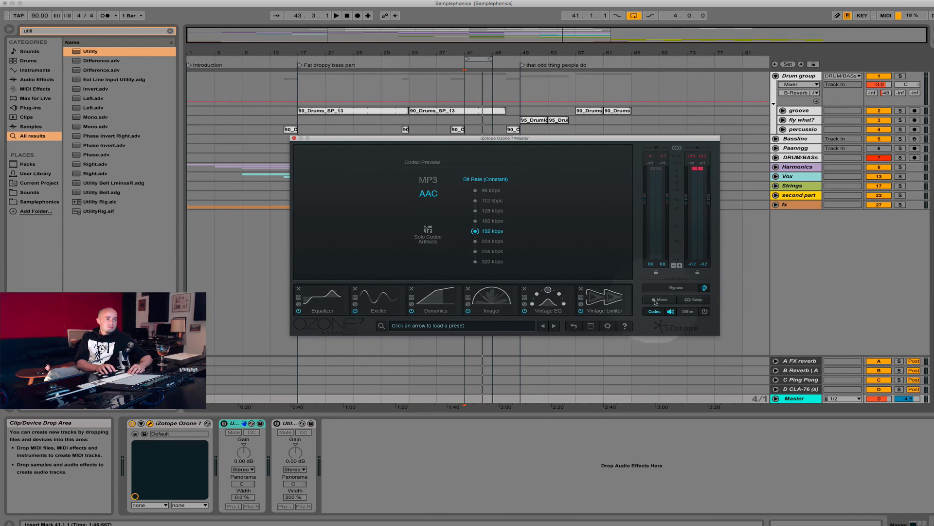
pyautogui.click(660, 290)
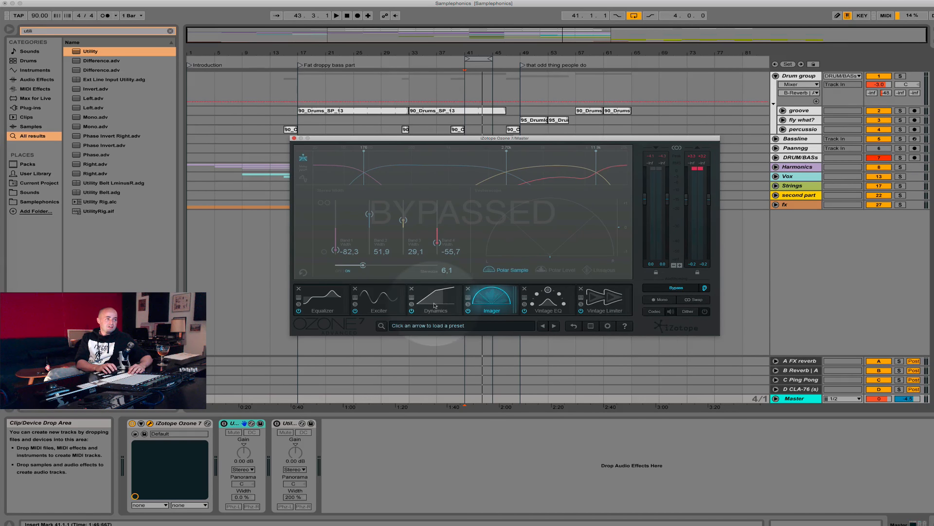
pyautogui.click(661, 289)
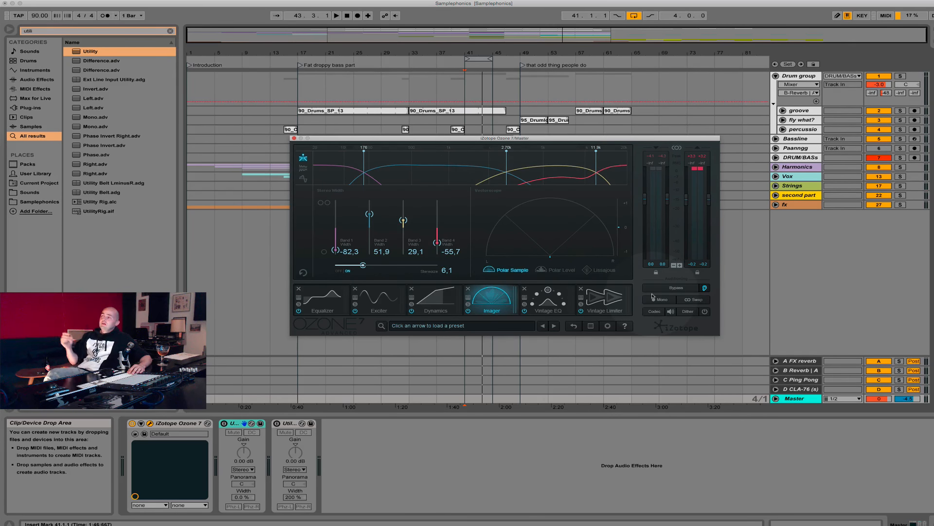
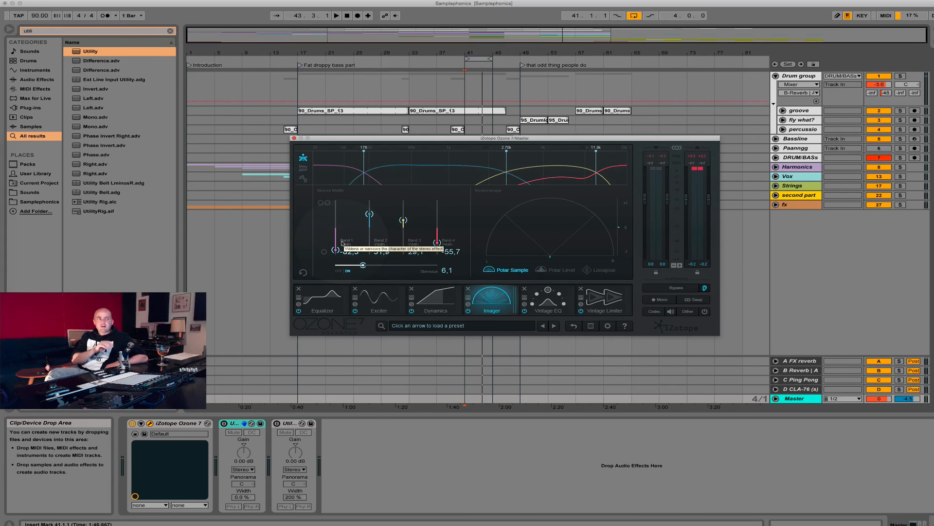
# Step: Enable the AAC Codec Preview and play the loop to compare the 96 kbps and 320 kbps bit rates
pyautogui.click(655, 311)
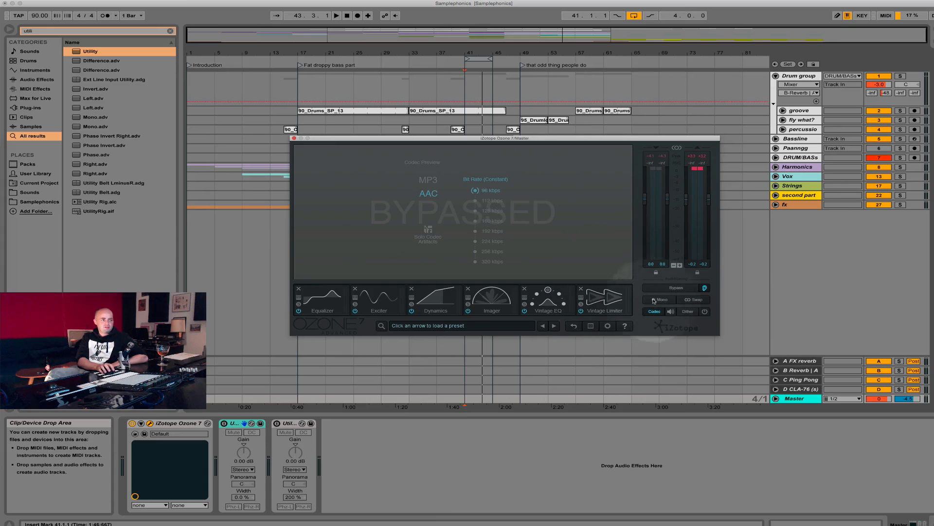
pyautogui.click(475, 193)
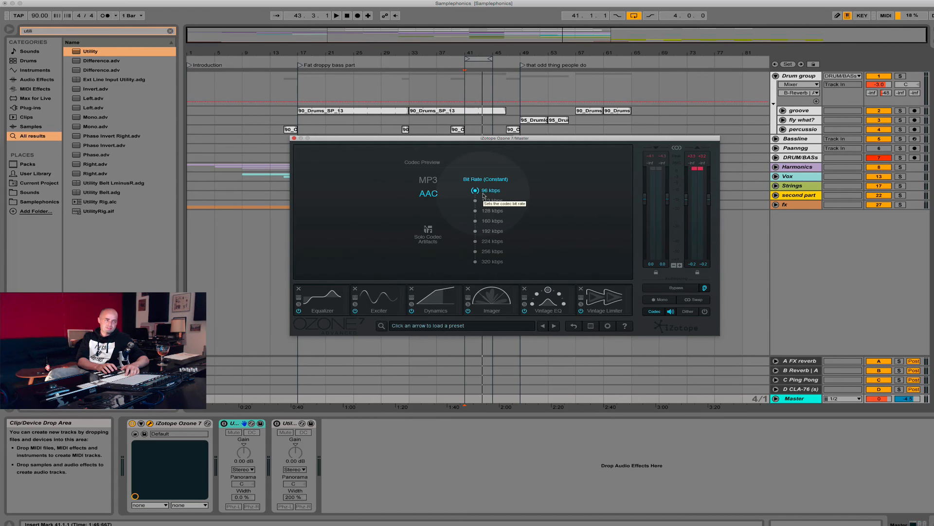
pyautogui.press('space')
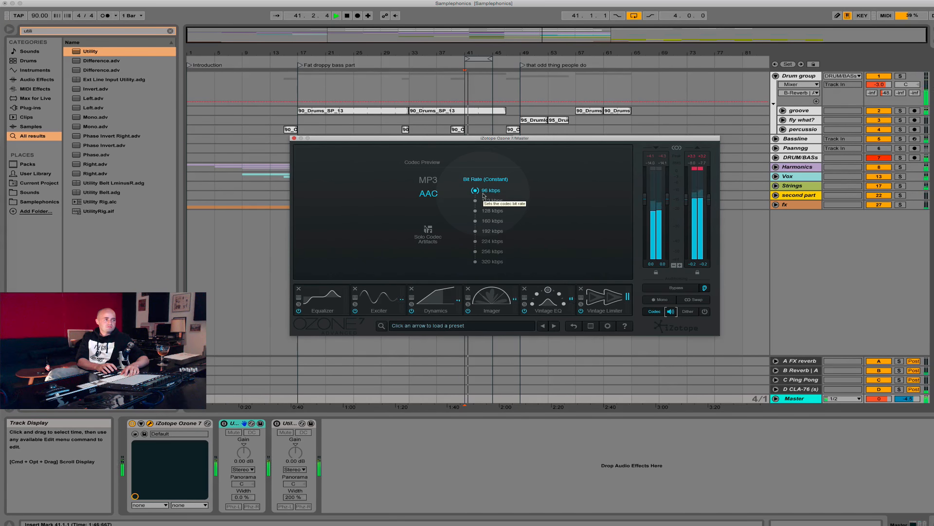
pyautogui.click(491, 261)
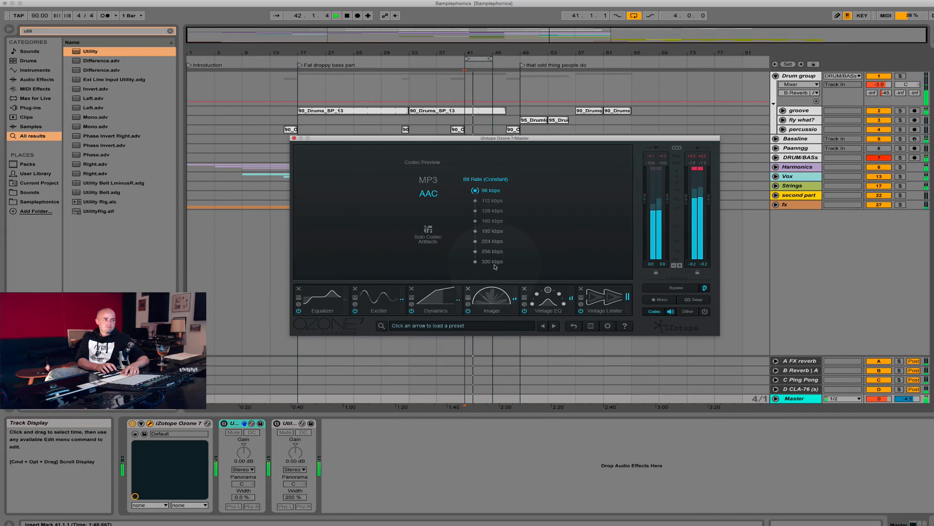
pyautogui.click(496, 192)
pyautogui.press('space')
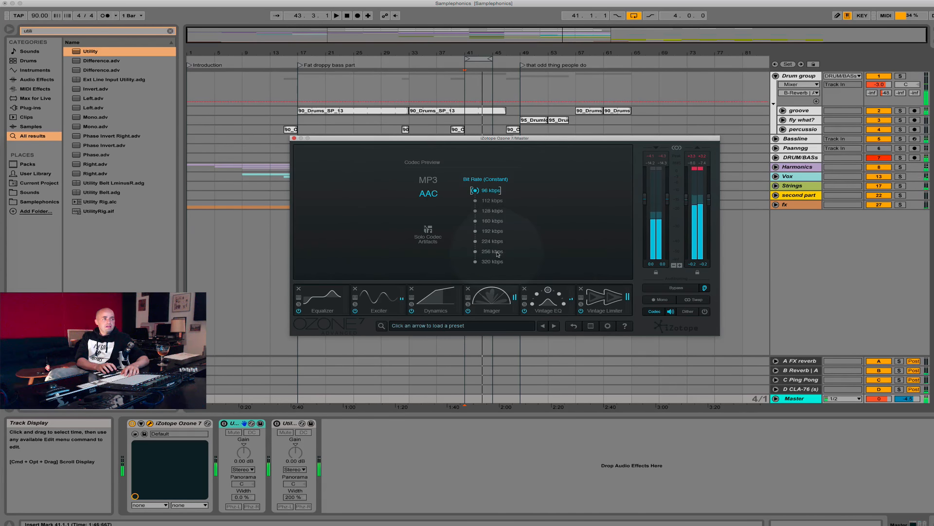
# Step: Leave the Codec Preview view and play the loop while bypassing and re-enabling the Imager
pyautogui.click(654, 312)
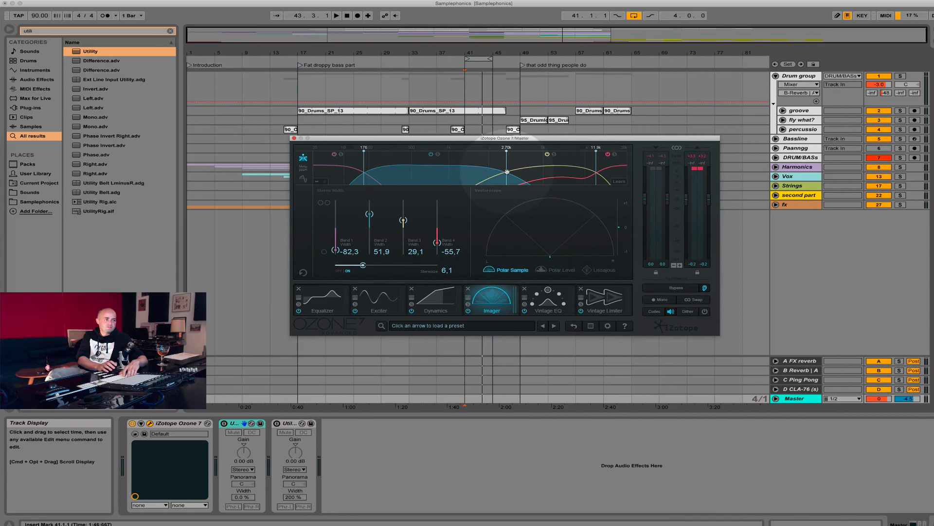
pyautogui.click(552, 295)
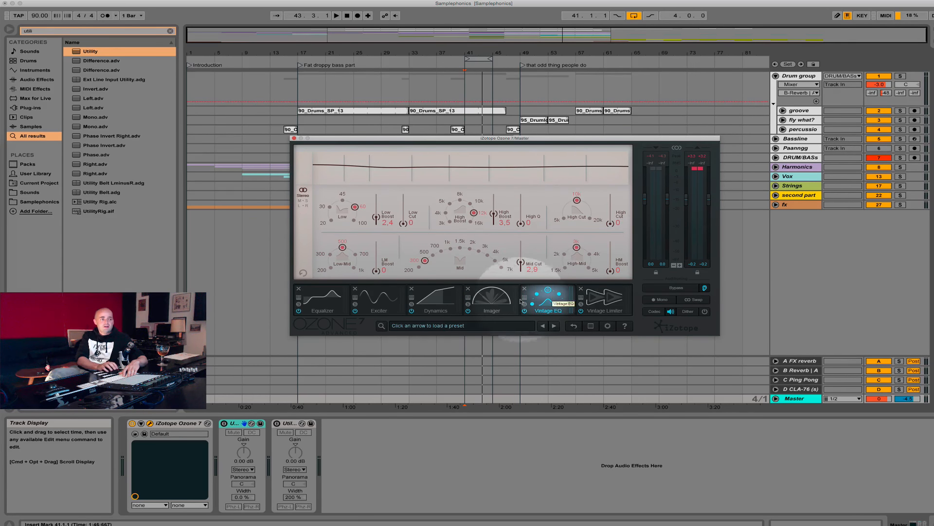
pyautogui.click(471, 306)
pyautogui.click(468, 310)
pyautogui.press('space')
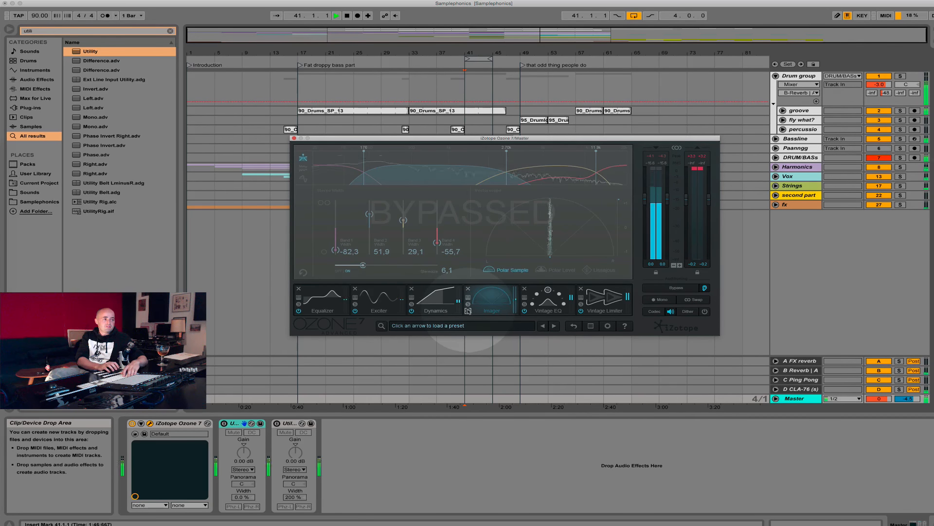
pyautogui.click(468, 310)
# Step: Set the Codec Preview to MP3 at 96 kbps, solo the codec artifacts and play the loop
pyautogui.click(653, 312)
pyautogui.press('space')
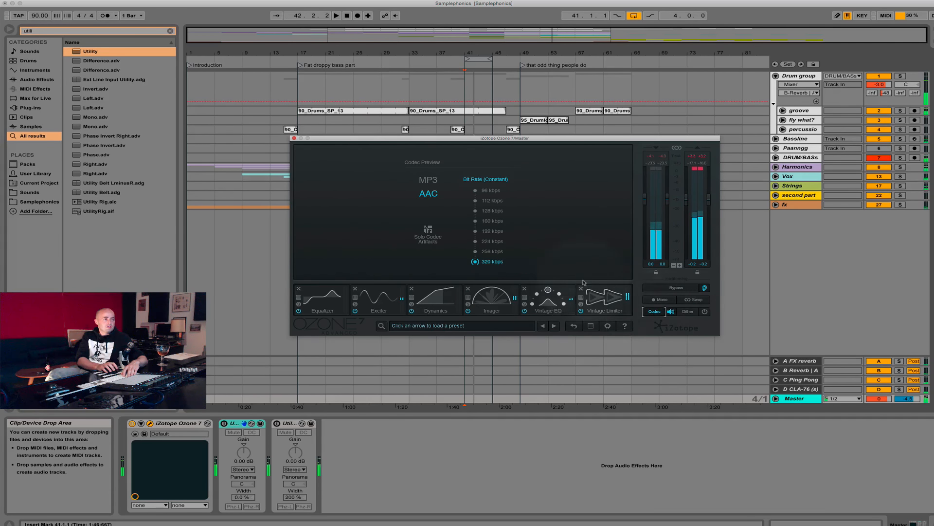
pyautogui.click(429, 180)
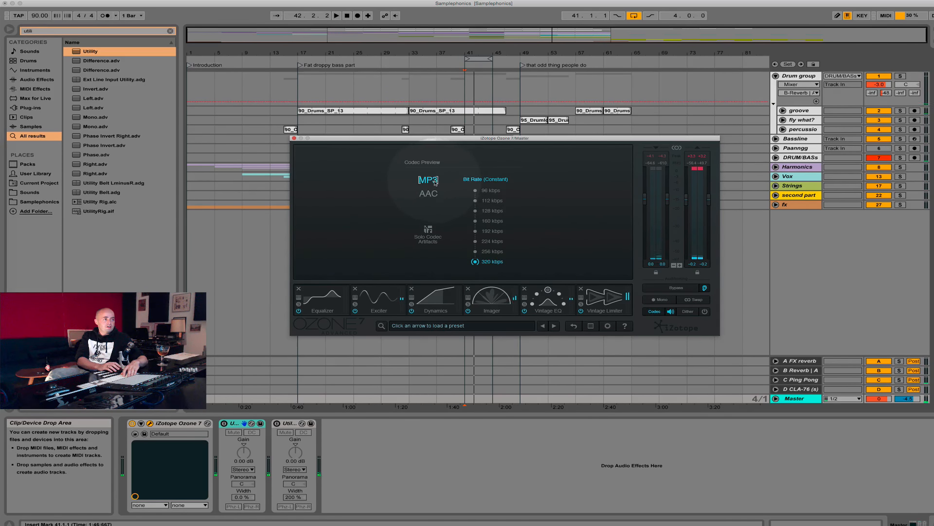
pyautogui.click(428, 236)
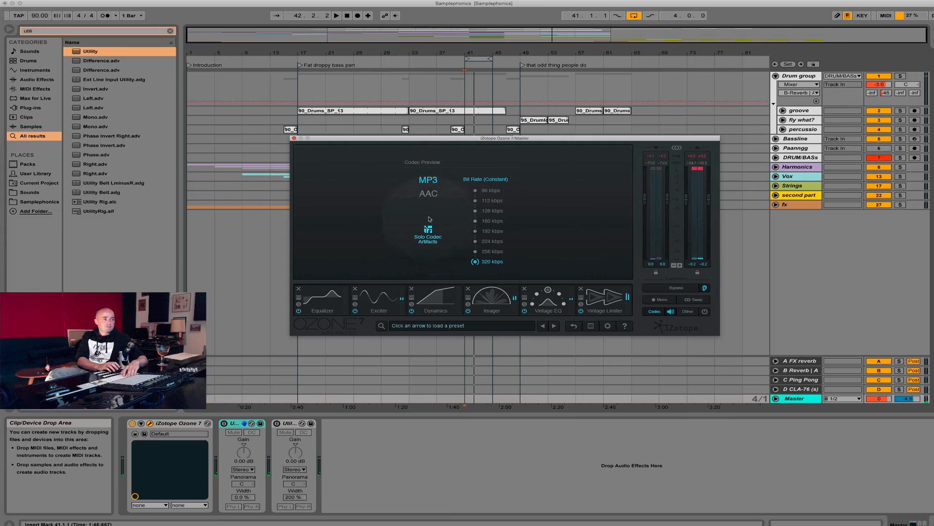
pyautogui.click(489, 190)
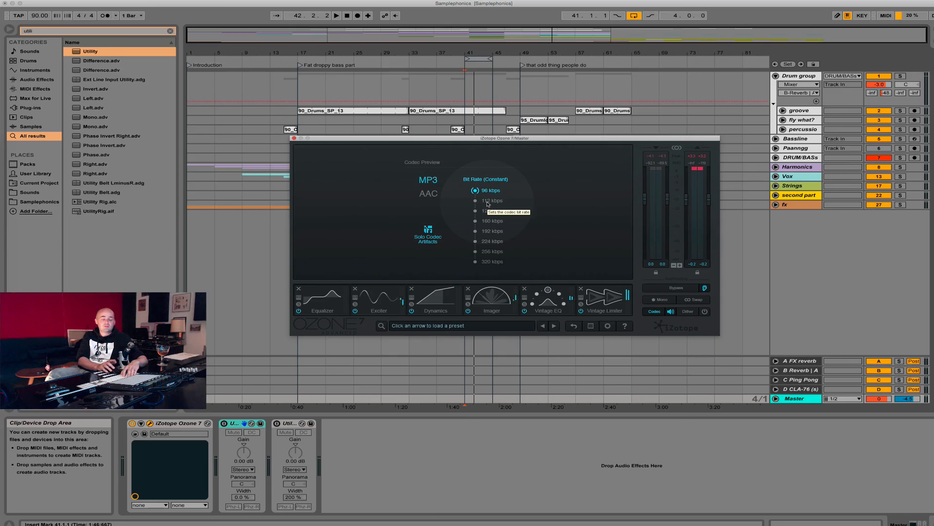
pyautogui.press('space')
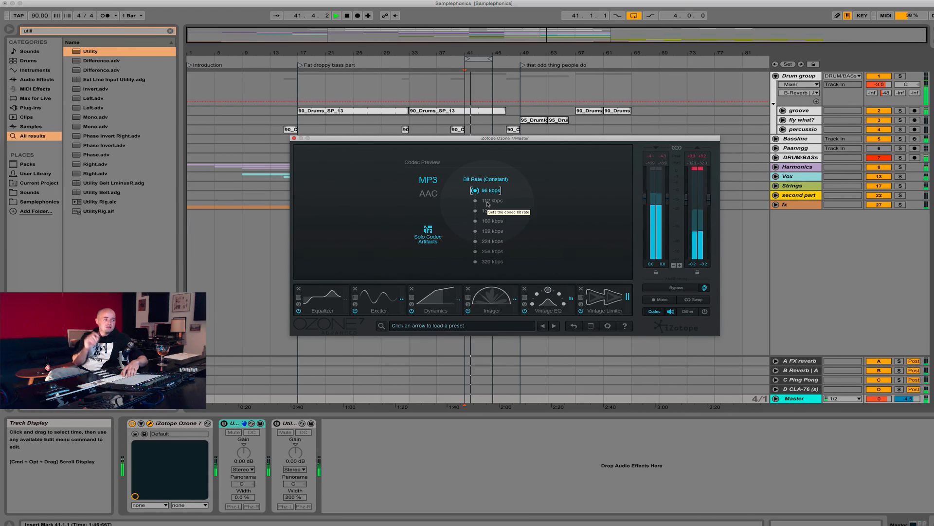
# Step: Switch the Master's 200% width Utility on and off while the soloed codec artifacts play, and stop playback
pyautogui.click(277, 423)
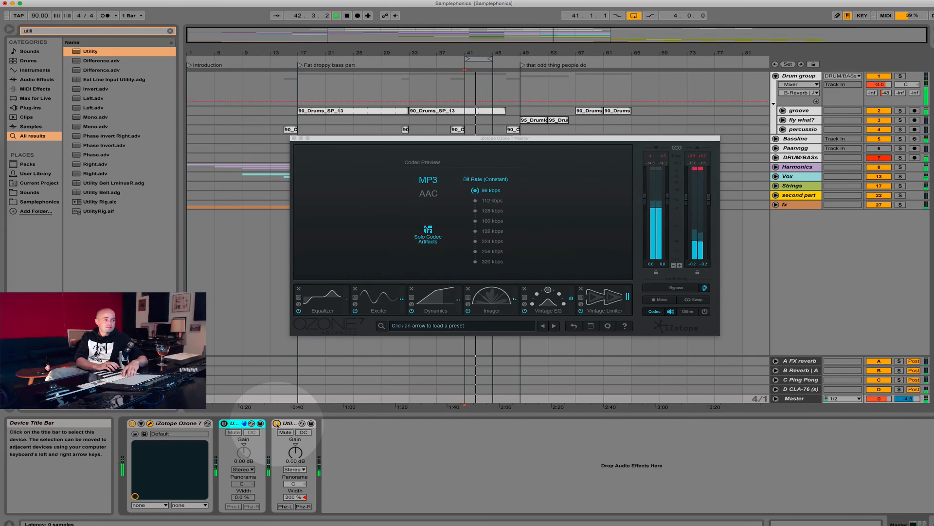
pyautogui.click(277, 424)
pyautogui.press('space')
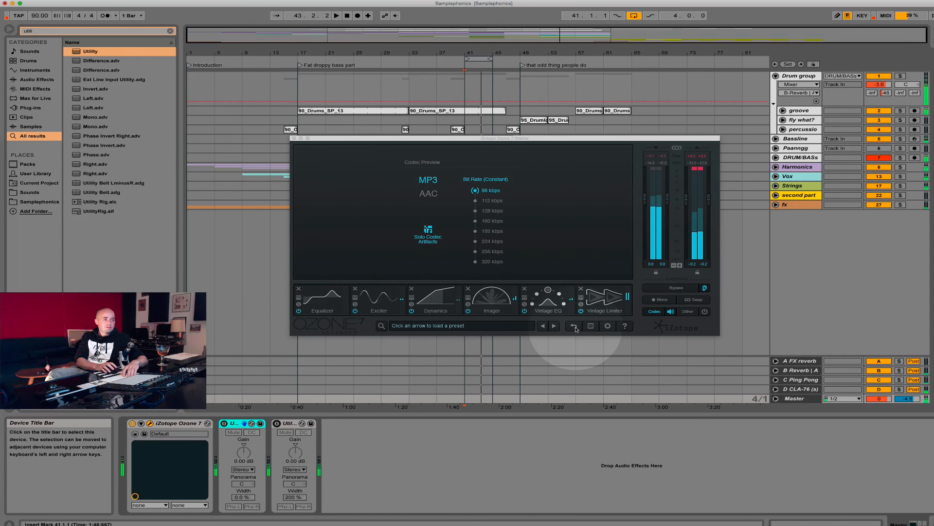
# Step: Set the MP3 bit rate to 320 kbps and play the soloed artifacts, with the Master's 200% width Utility switched on
pyautogui.click(479, 261)
pyautogui.press('space')
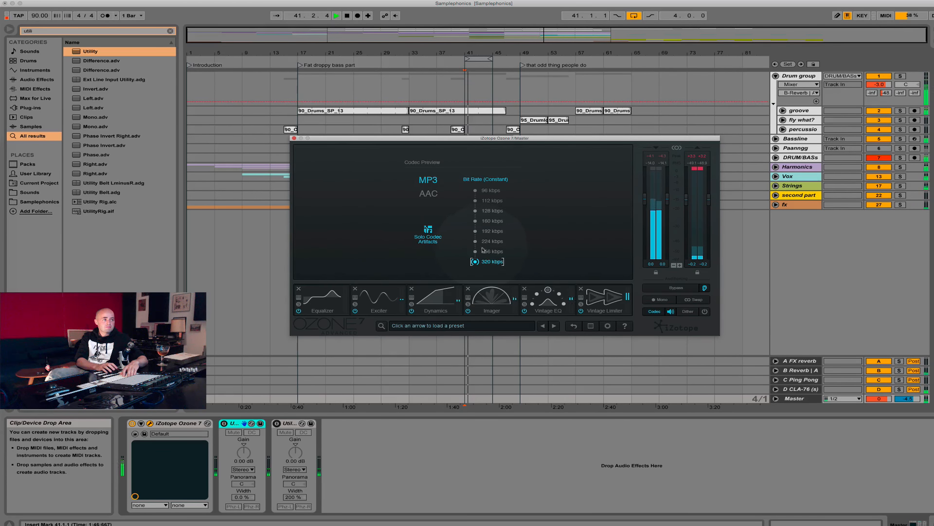
pyautogui.click(355, 427)
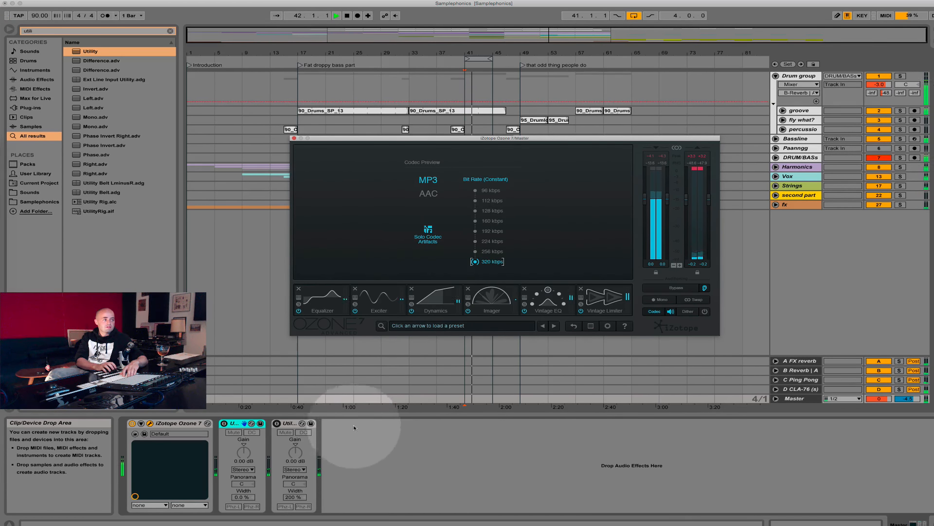
pyautogui.click(277, 424)
pyautogui.press('space')
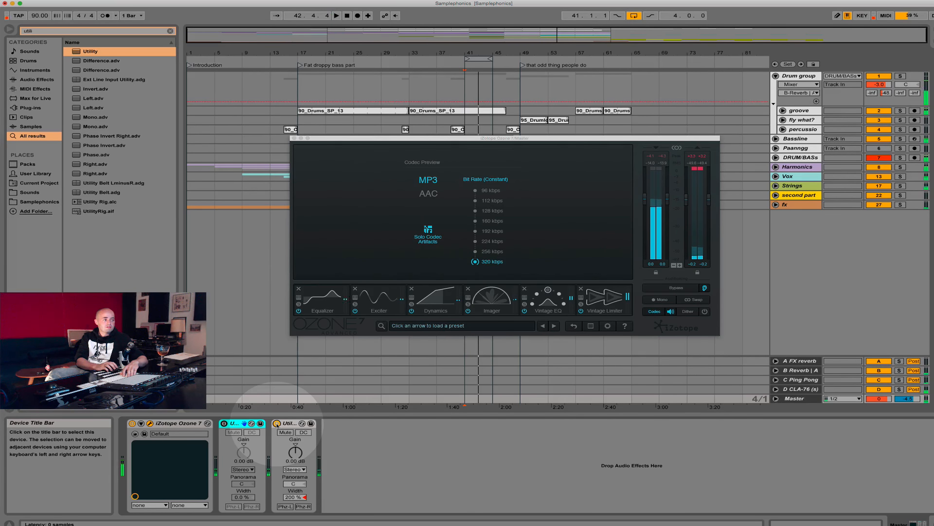
# Step: Switch off the Master's 200% width Utility, return to Ozone's Imager and play the loop
pyautogui.click(277, 423)
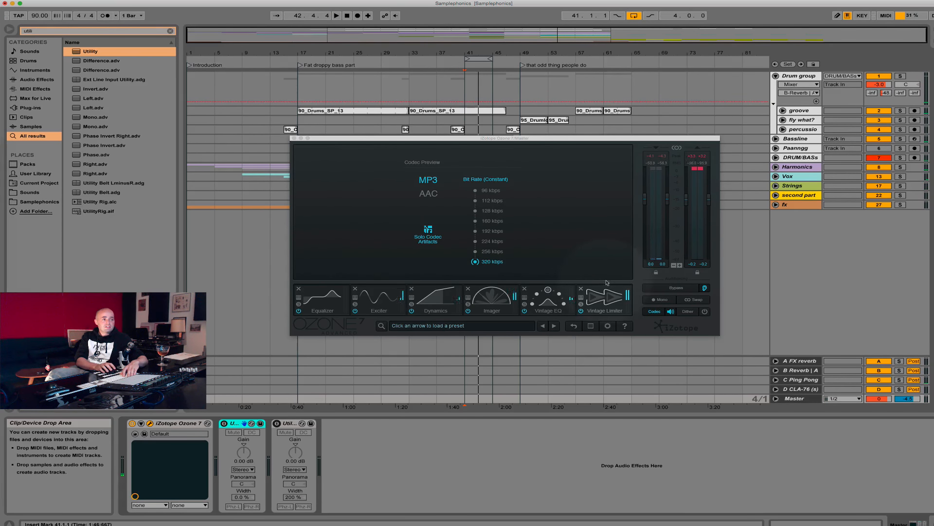
pyautogui.click(491, 300)
pyautogui.press('space')
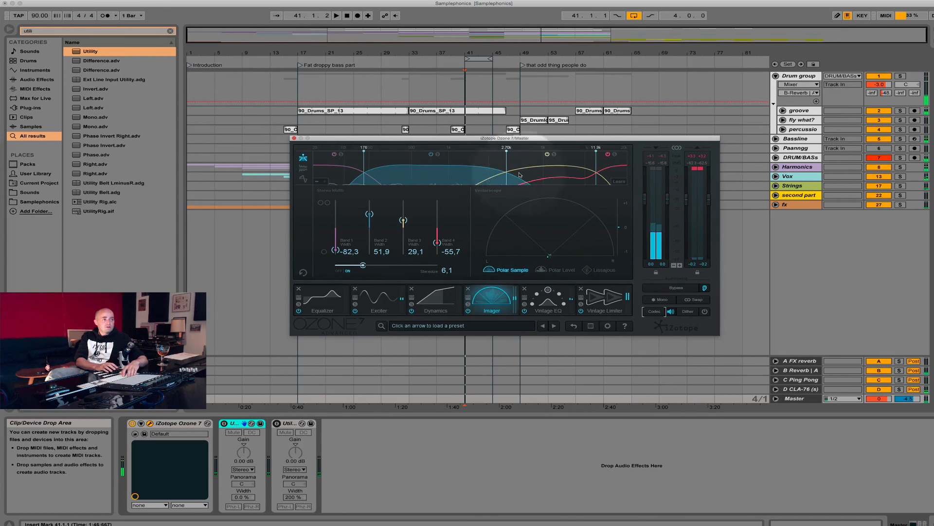
# Step: Turn off the codec audition in Ozone while the loop plays, and stop playback
pyautogui.press('space')
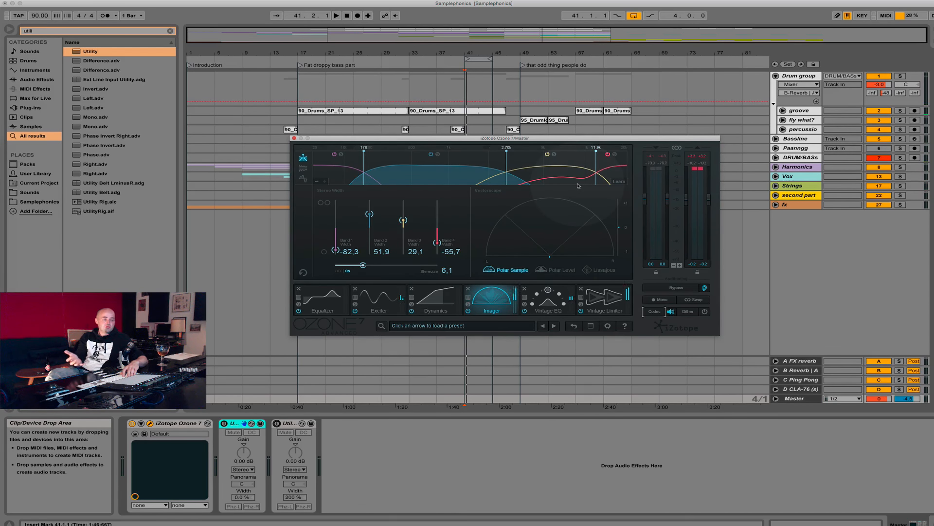
pyautogui.press('space')
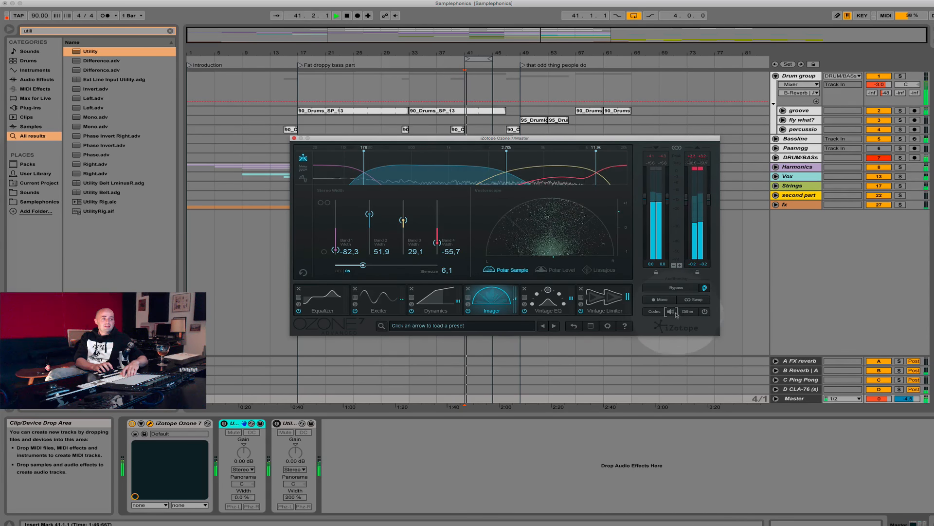
pyautogui.click(671, 314)
pyautogui.press('space')
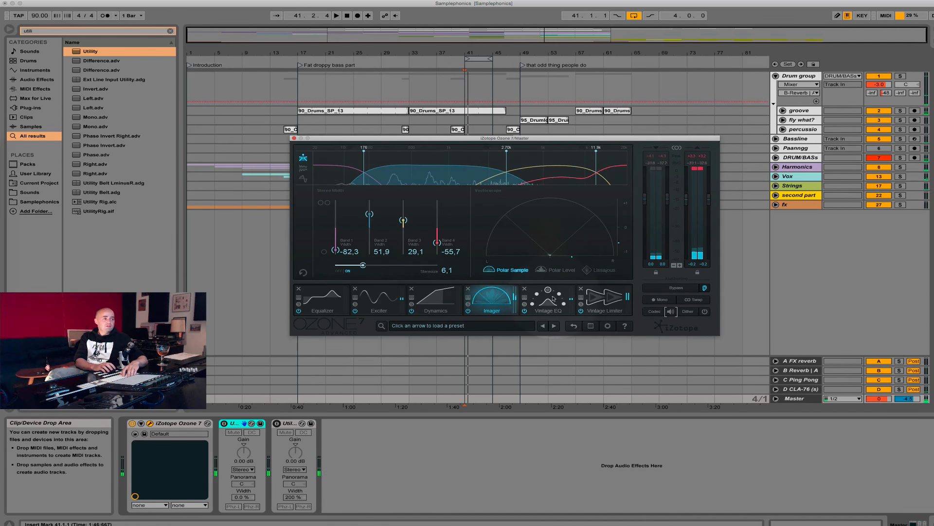
# Step: Show Ozone's Vintage EQ, bypass it, play the loop and re-enable the module for comparison
pyautogui.click(555, 299)
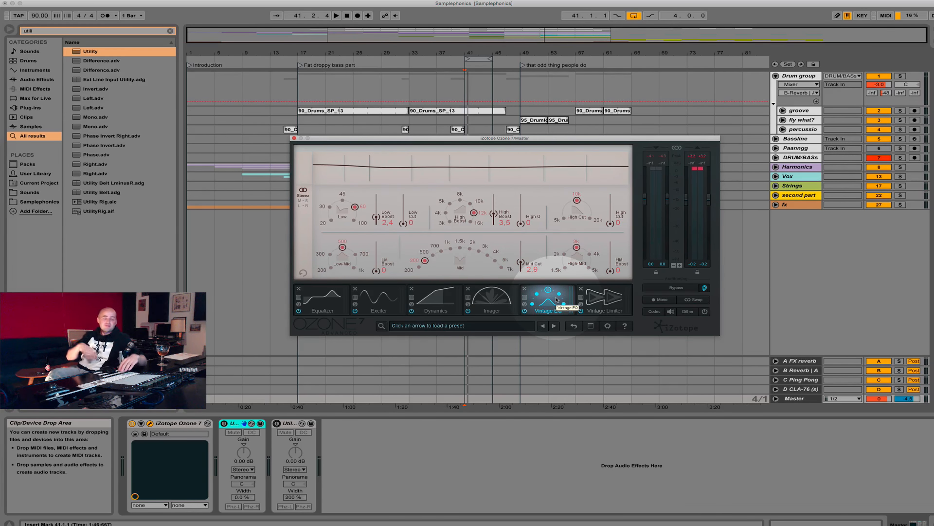
pyautogui.click(524, 312)
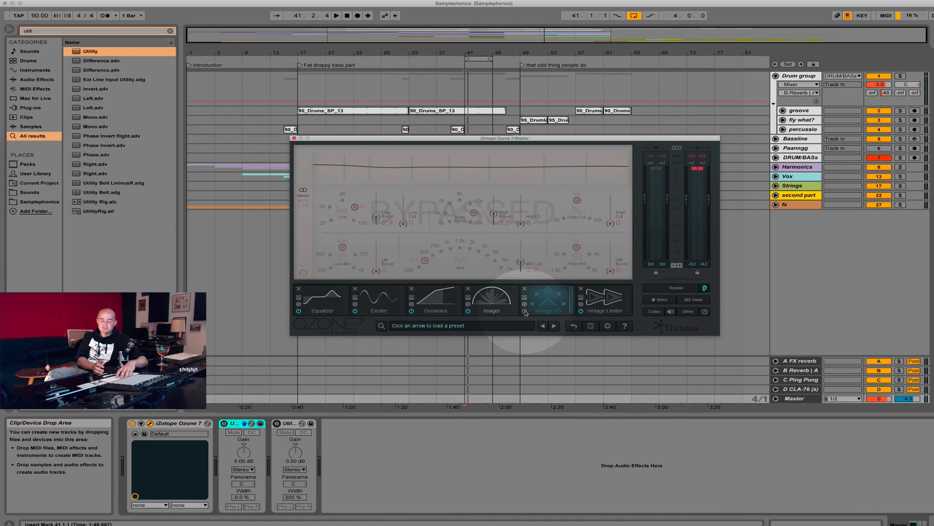
pyautogui.press('space')
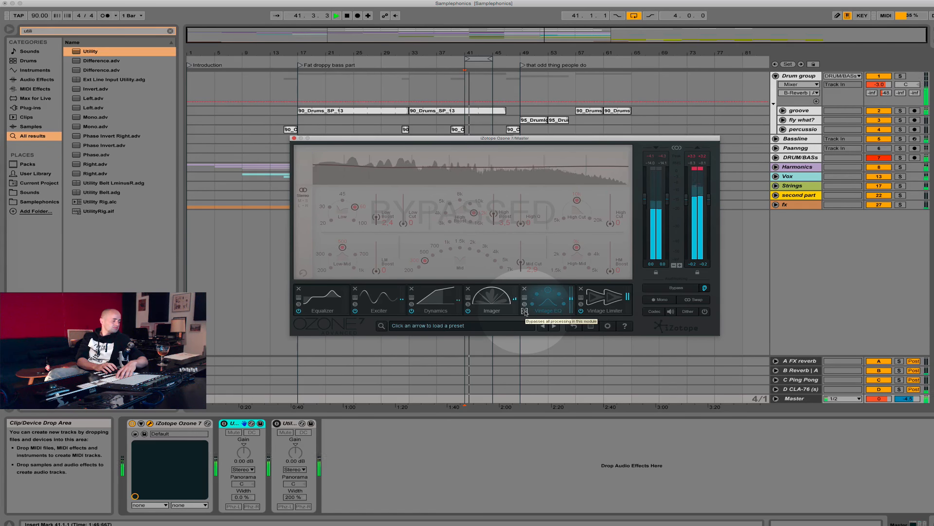
pyautogui.click(525, 312)
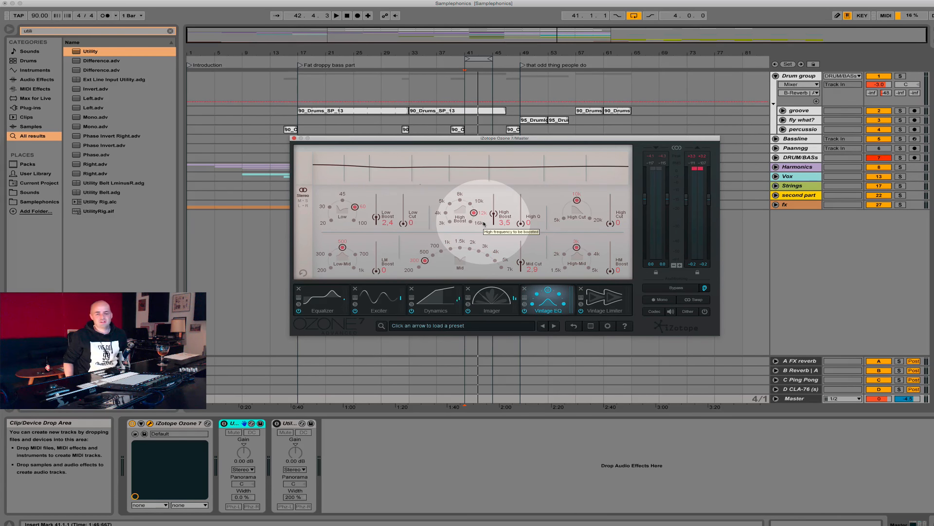
# Step: Review the Vintage Limiter's Tube mode, threshold and ceiling settings, and close the Ozone window
pyautogui.click(604, 299)
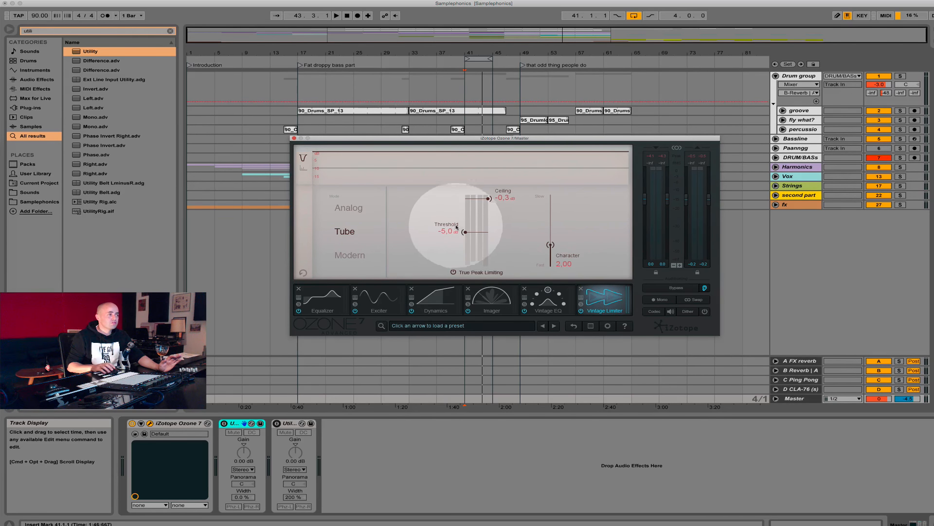
pyautogui.click(295, 139)
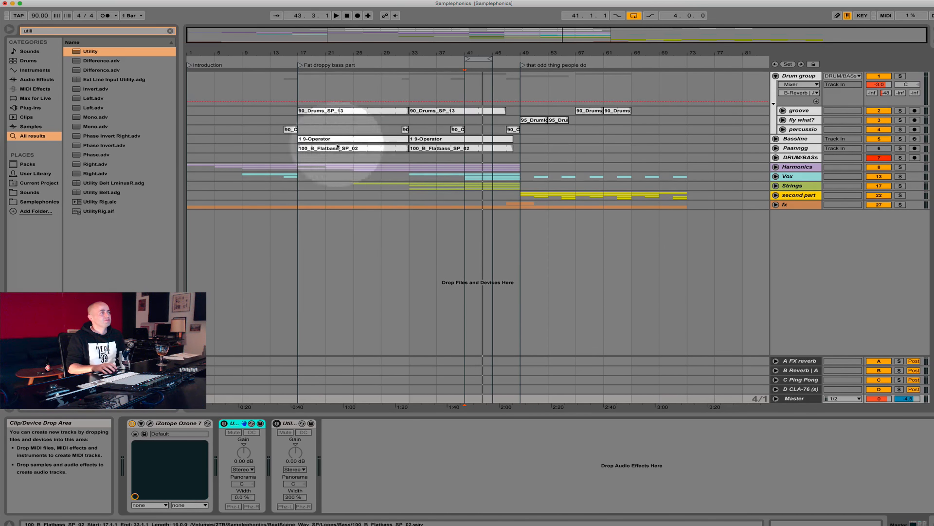
# Step: Clear the browser search and select the CosmicHipHop_Wav_SP pack in the Samplephonics folder
pyautogui.click(170, 31)
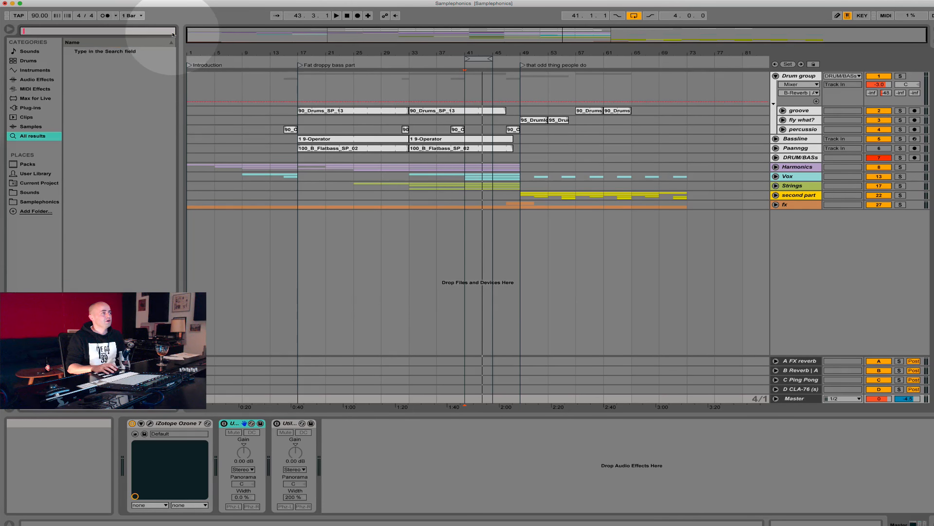
pyautogui.click(39, 201)
pyautogui.click(68, 71)
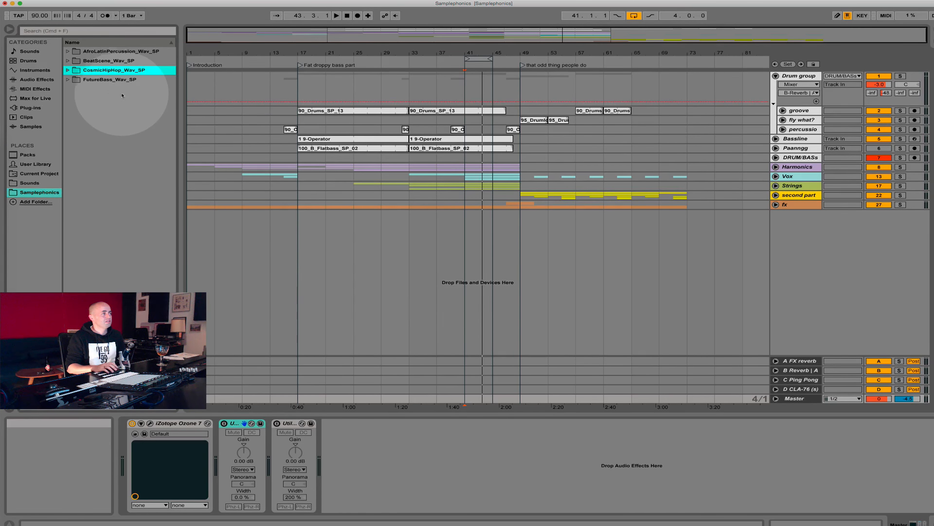